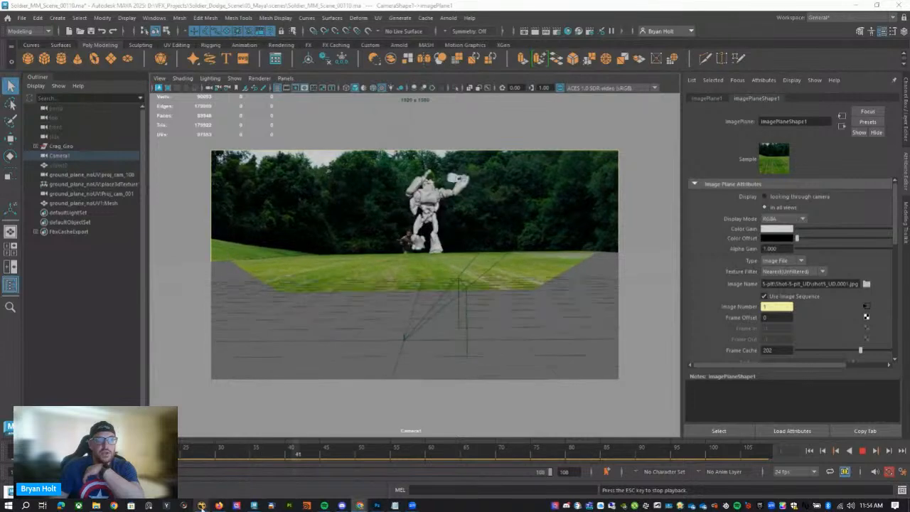
# Switch to NukeX to view the untitled script and return to the Maya scene Soldier_MM_Scene_00110.
pyautogui.moveTo(201, 506)
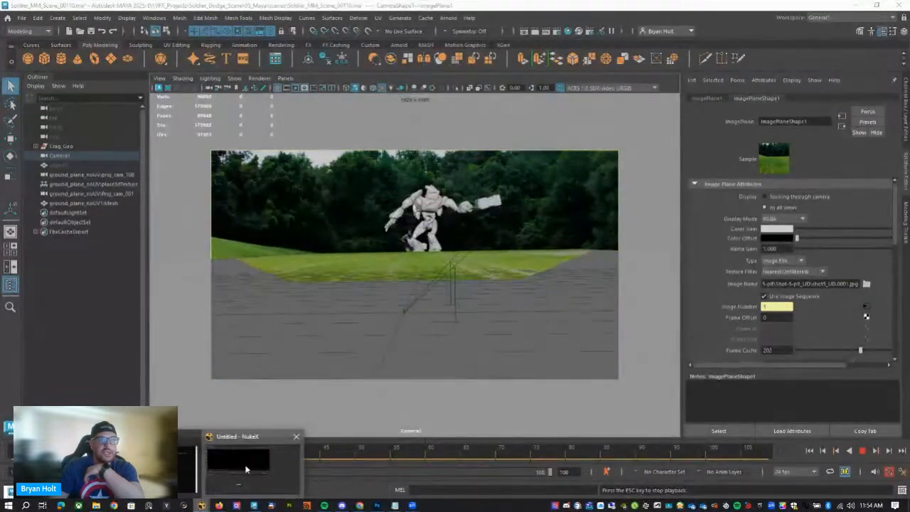
pyautogui.click(245, 464)
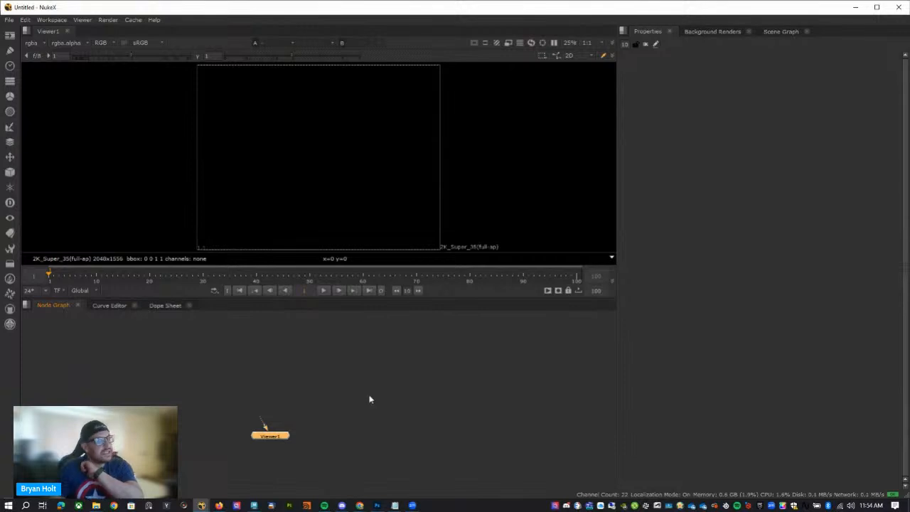
pyautogui.click(260, 505)
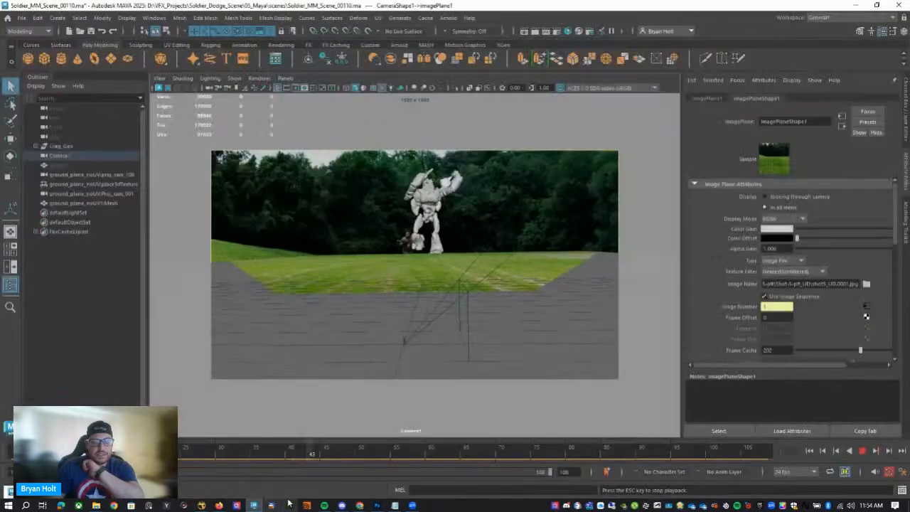
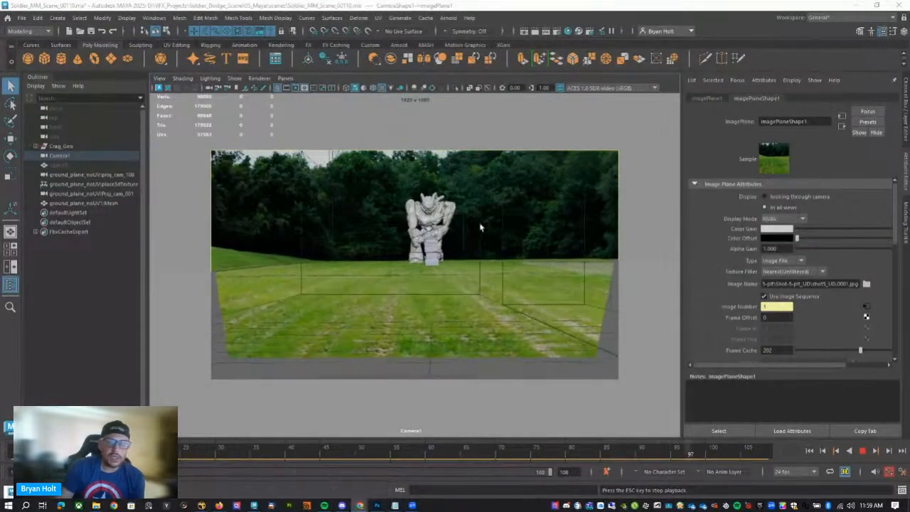
# Stop the robot animation playback in Maya and switch to the untitled NukeX script's node graph.
pyautogui.click(862, 451)
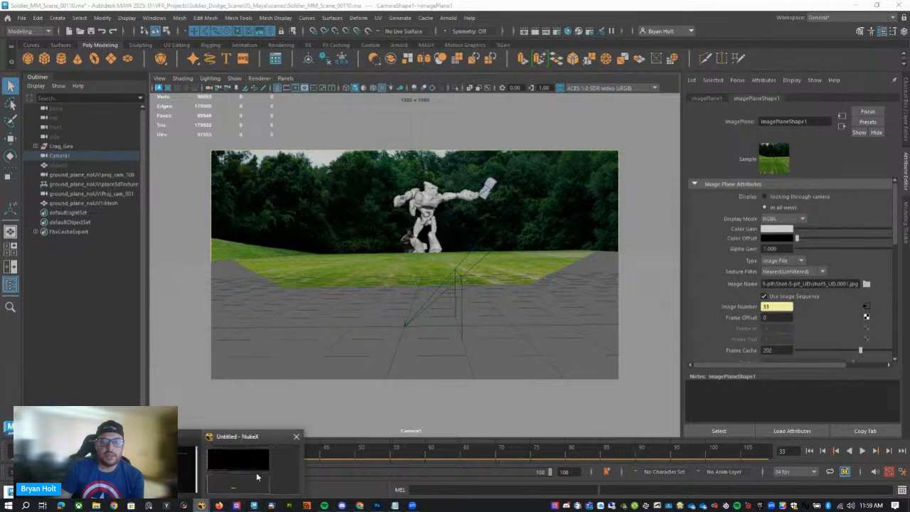
pyautogui.click(201, 505)
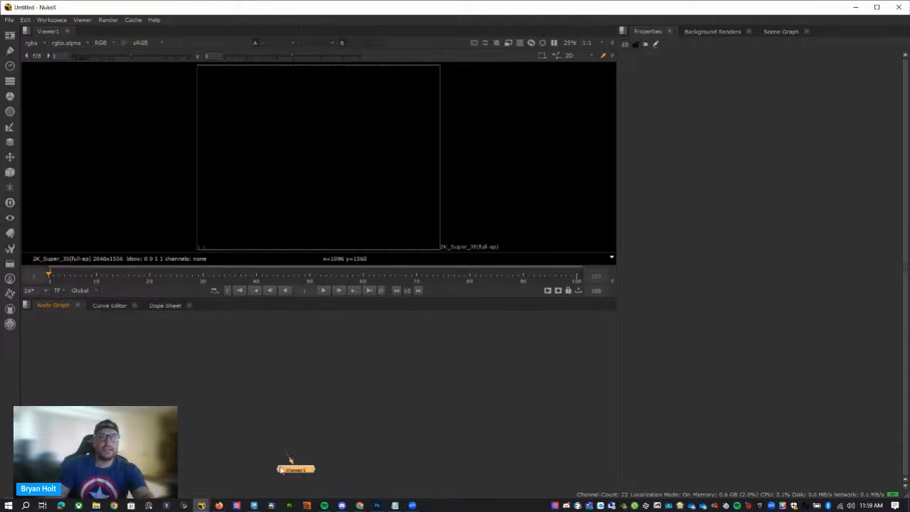
pyautogui.scroll(4, 319, 385)
pyautogui.scroll(-3, 304, 387)
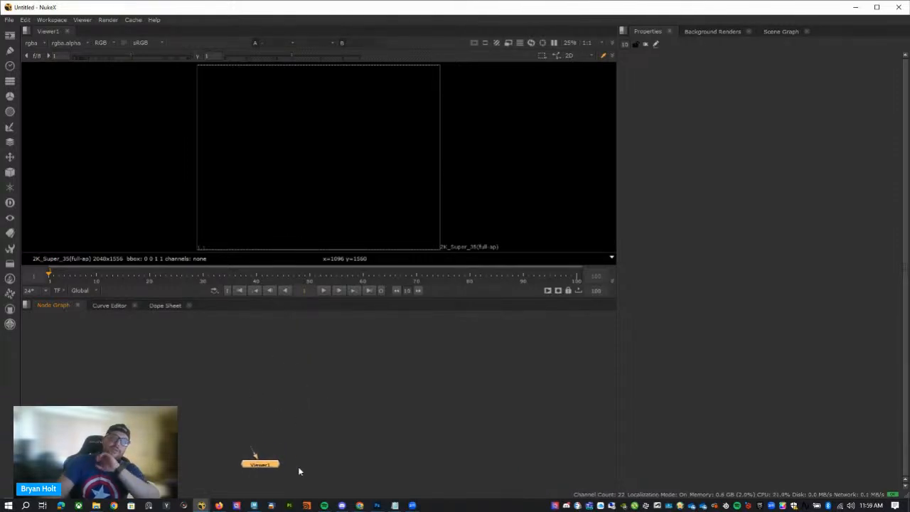
# Start a new Read node and move its file browser up to the D:/VFX1-O folder.
pyautogui.press('Tab')
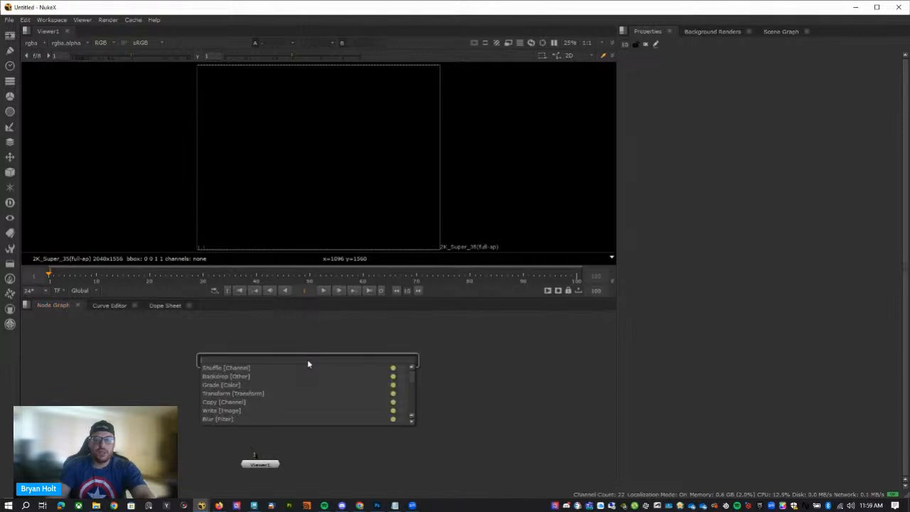
pyautogui.press('Escape')
pyautogui.press('r')
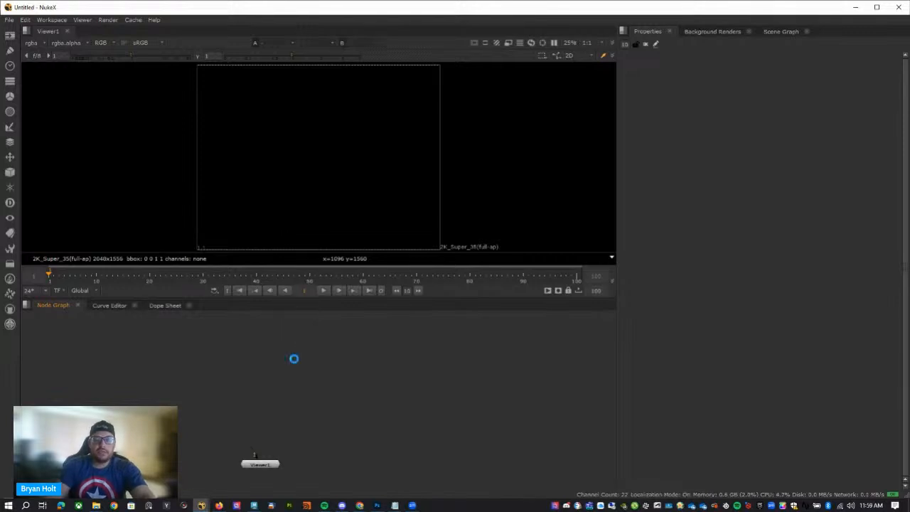
pyautogui.click(283, 183)
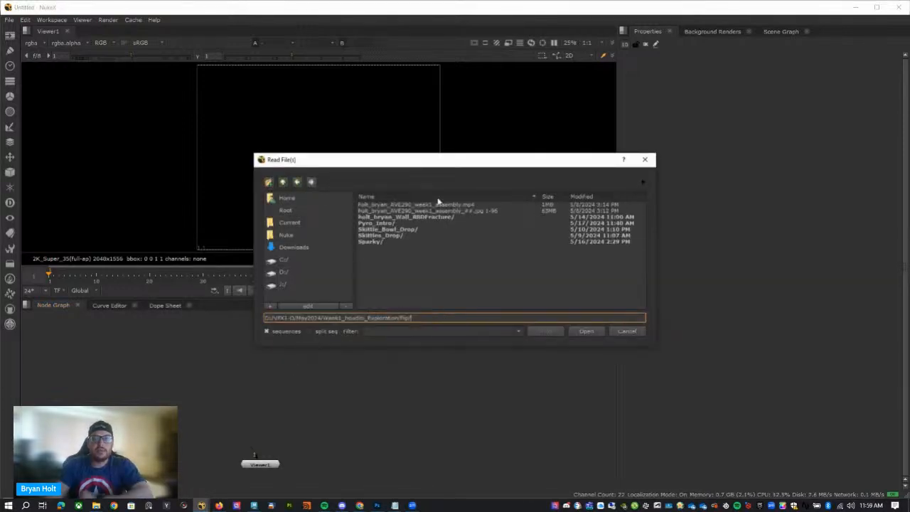
pyautogui.click(282, 183)
pyautogui.click(282, 183)
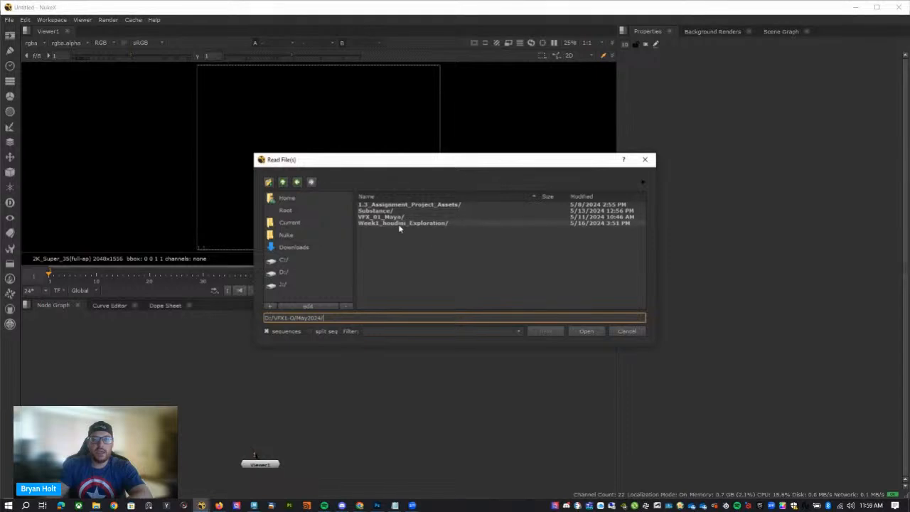
pyautogui.click(283, 183)
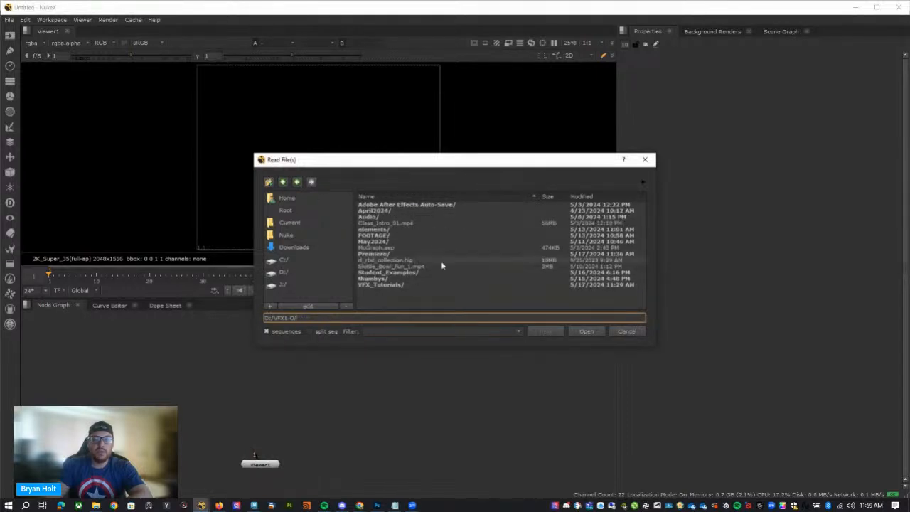
# Check the VFX_Tutorials and FOOTAGE folders for the plate sequence and return to their parent folder.
pyautogui.click(396, 287)
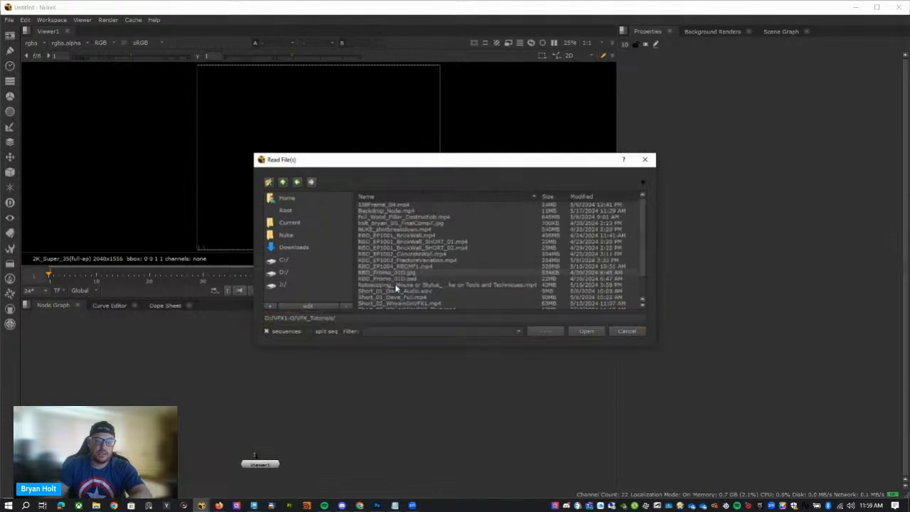
pyautogui.scroll(-1, 428, 274)
pyautogui.scroll(1, 429, 273)
pyautogui.click(283, 183)
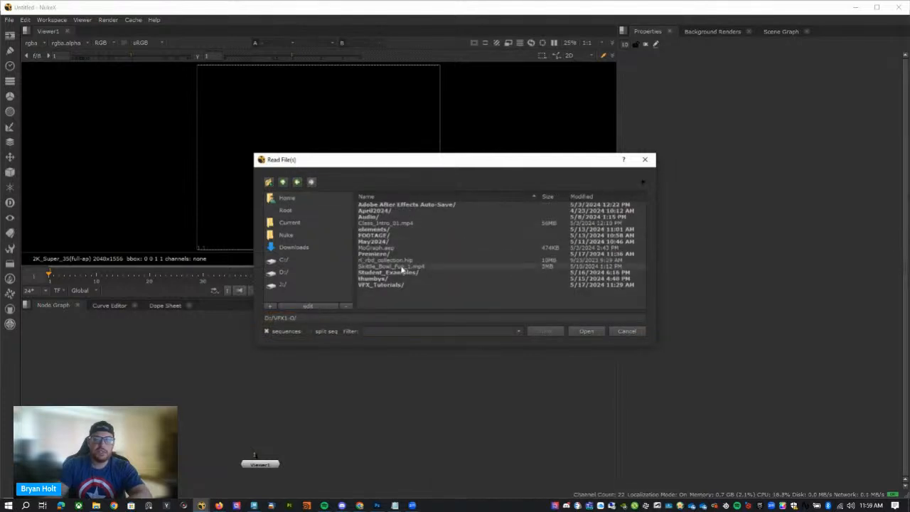
pyautogui.click(385, 236)
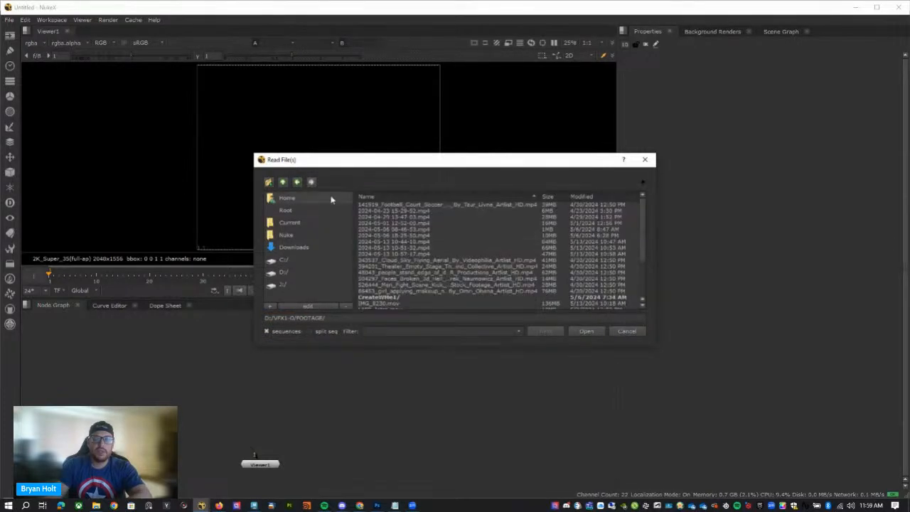
pyautogui.click(283, 183)
# Browse from the root of the D drive into VFX_Projects and its Soldier_Dodge_Scene project folder.
pyautogui.click(283, 183)
pyautogui.scroll(-12, 429, 269)
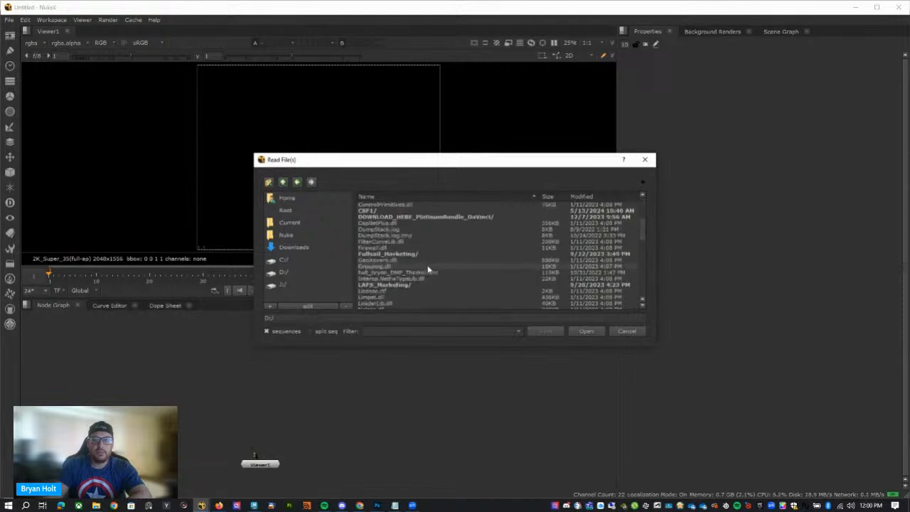
pyautogui.scroll(-10, 427, 274)
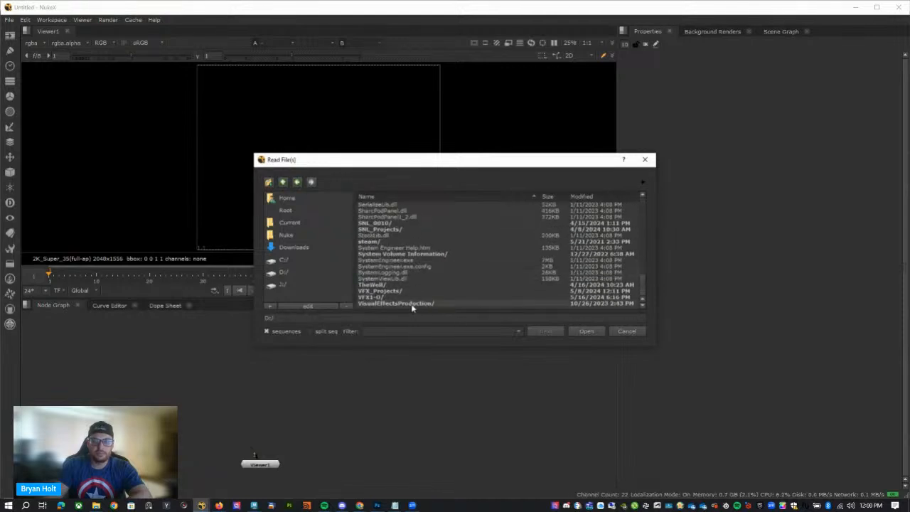
pyautogui.click(392, 292)
pyautogui.doubleClick(392, 292)
pyautogui.doubleClick(422, 285)
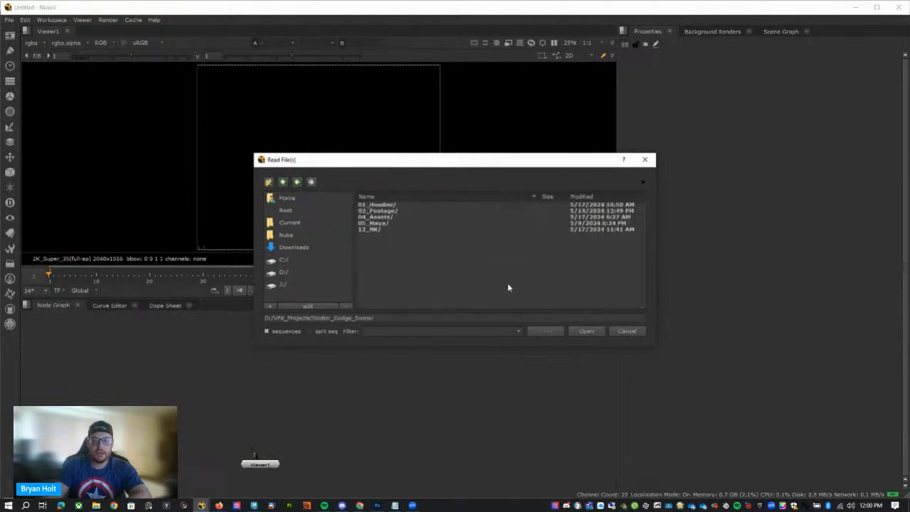
# Read the PNG sequence PF0039-05_Clip-5_REC709_HD_###.png from 02_Footage/Shot5-plt/Hi_Res_PNG_shot5-plt and connect it to the viewer.
pyautogui.doubleClick(396, 212)
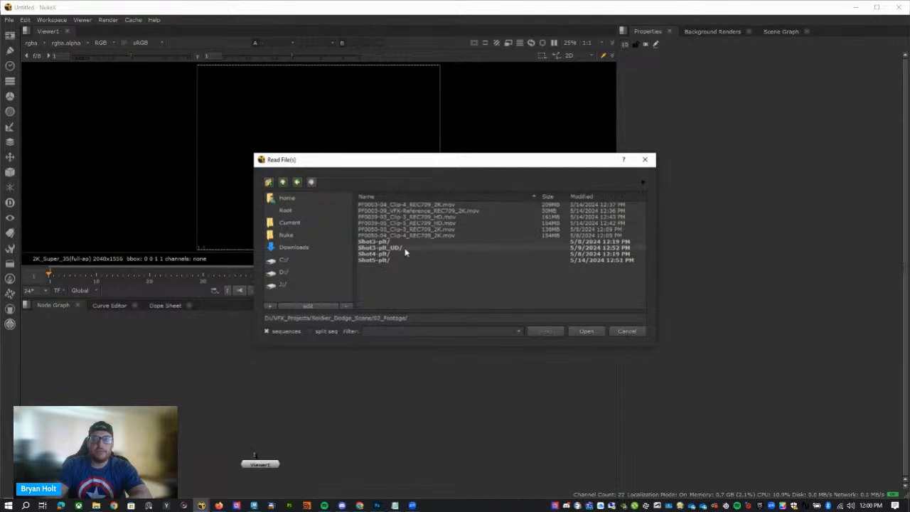
pyautogui.doubleClick(381, 260)
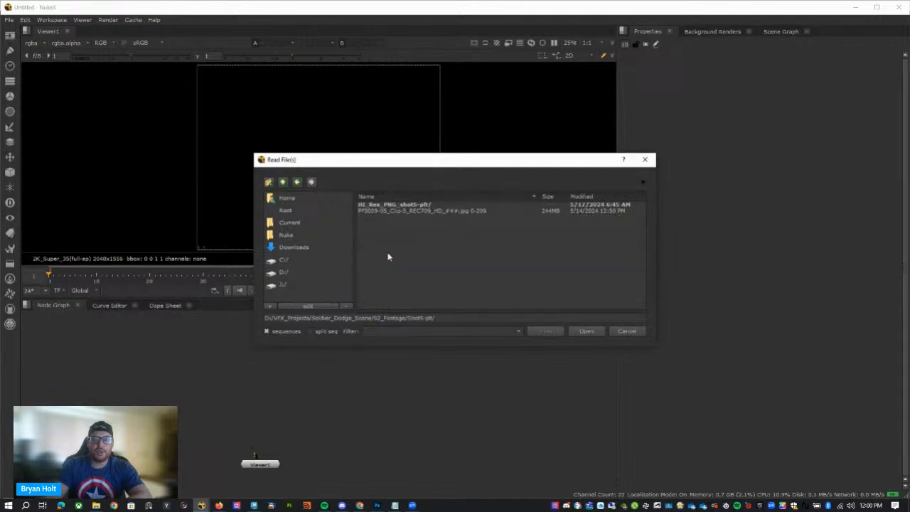
pyautogui.doubleClick(393, 206)
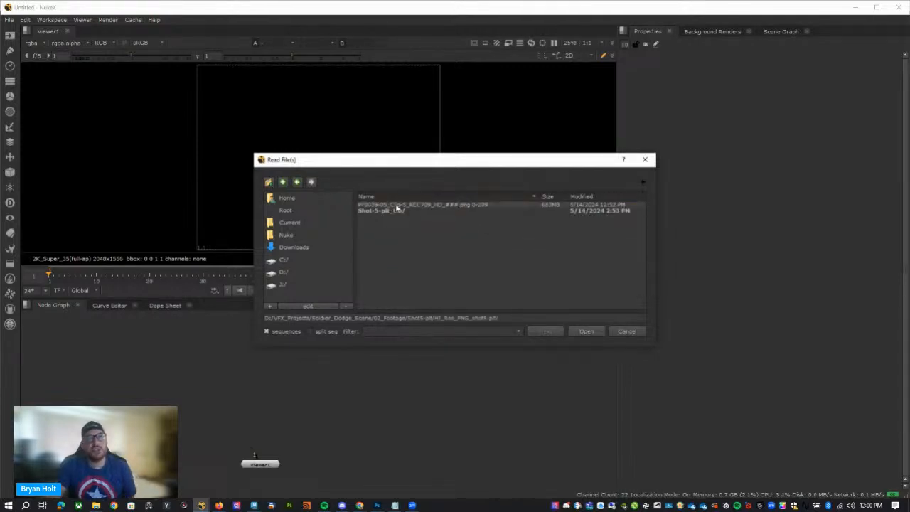
pyautogui.click(435, 206)
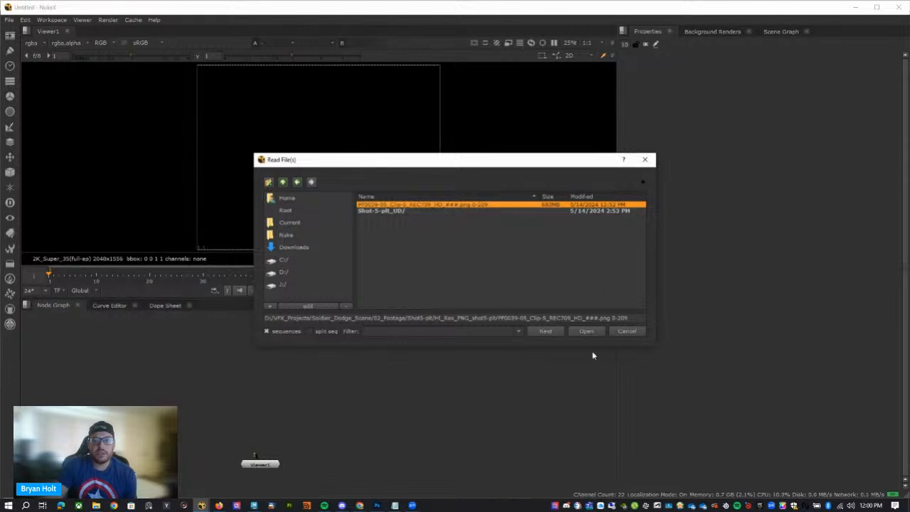
pyautogui.click(587, 331)
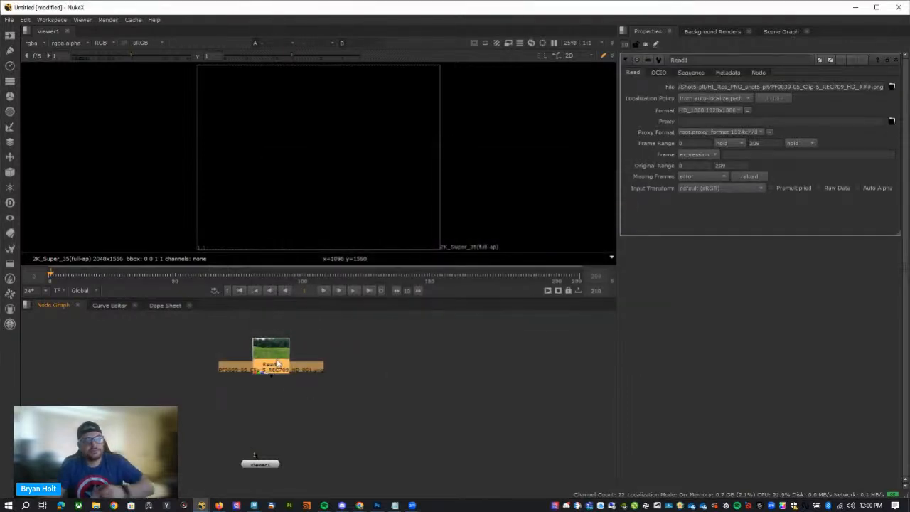
pyautogui.press('1')
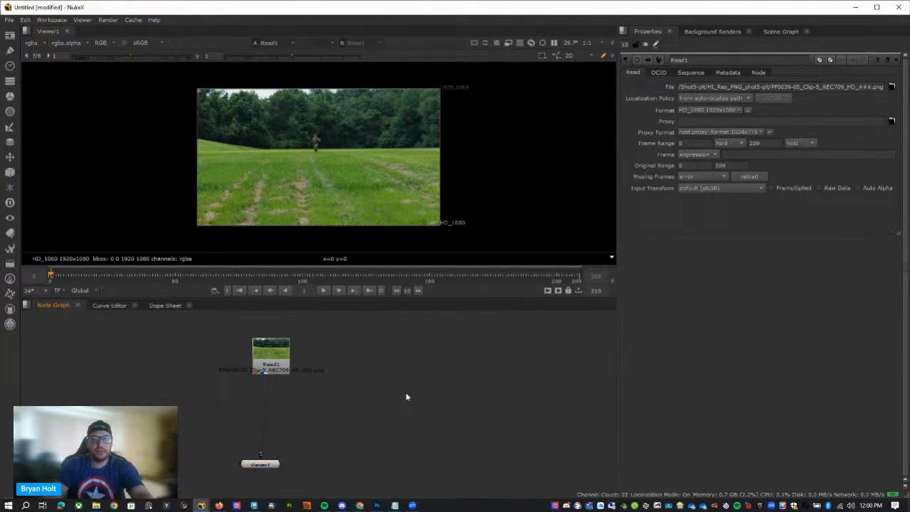
# Set the project's full size format to HD_1080 and its last frame to 108, and go to frame 0.
pyautogui.press('s')
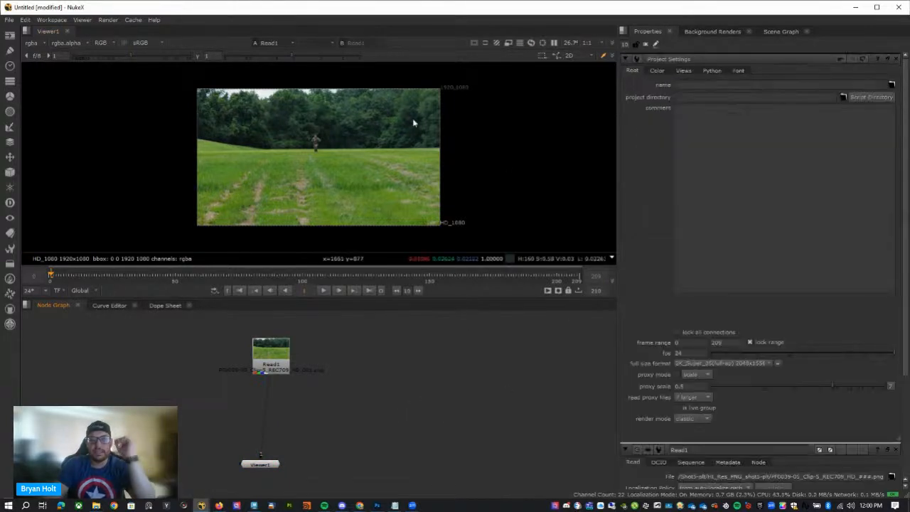
pyautogui.click(714, 364)
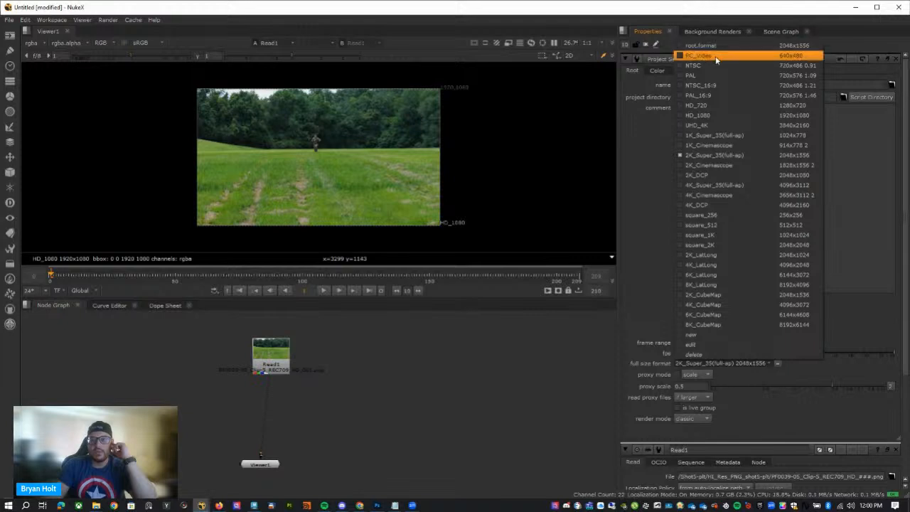
pyautogui.click(722, 115)
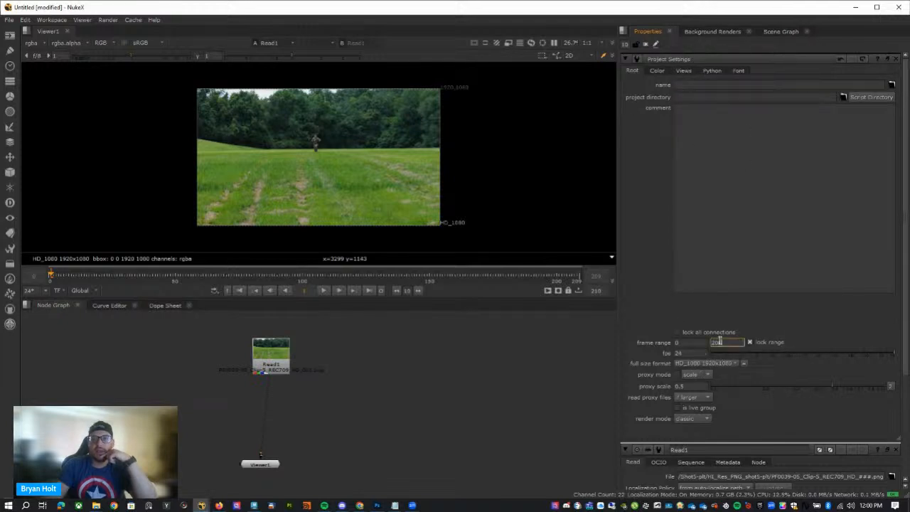
pyautogui.press('Return')
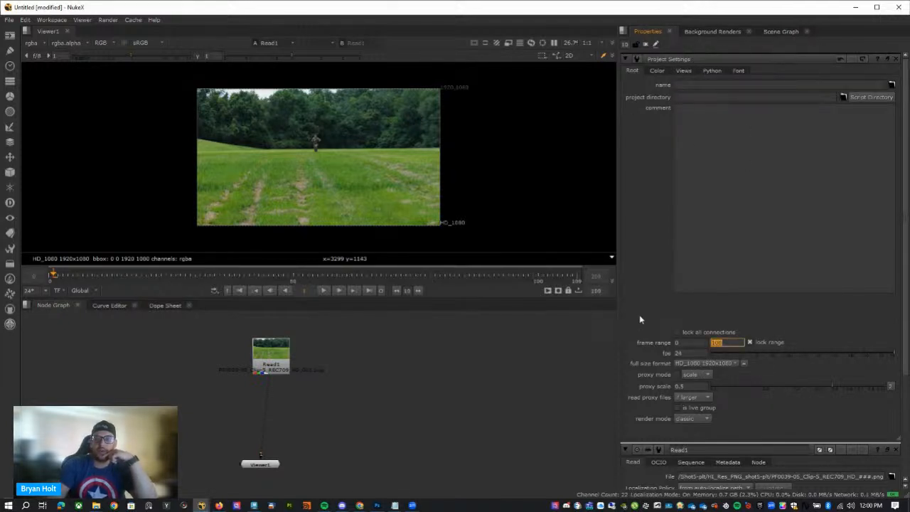
pyautogui.click(46, 275)
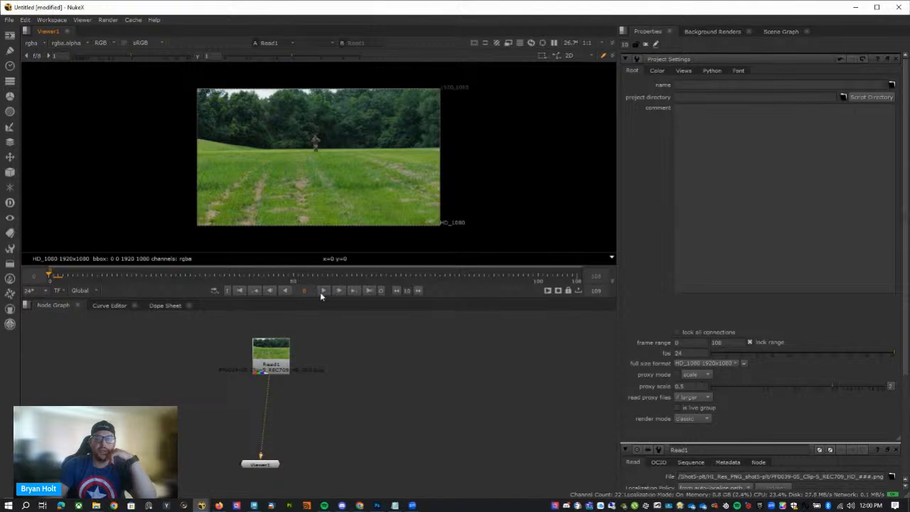
pyautogui.click(691, 343)
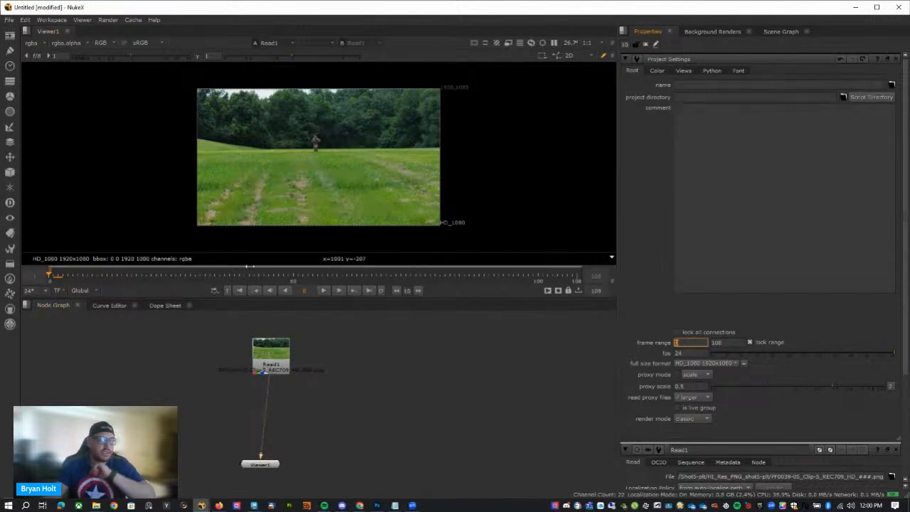
# Play and scrub through the soldier plate in a maximized viewer to review the run towards camera.
pyautogui.click(323, 292)
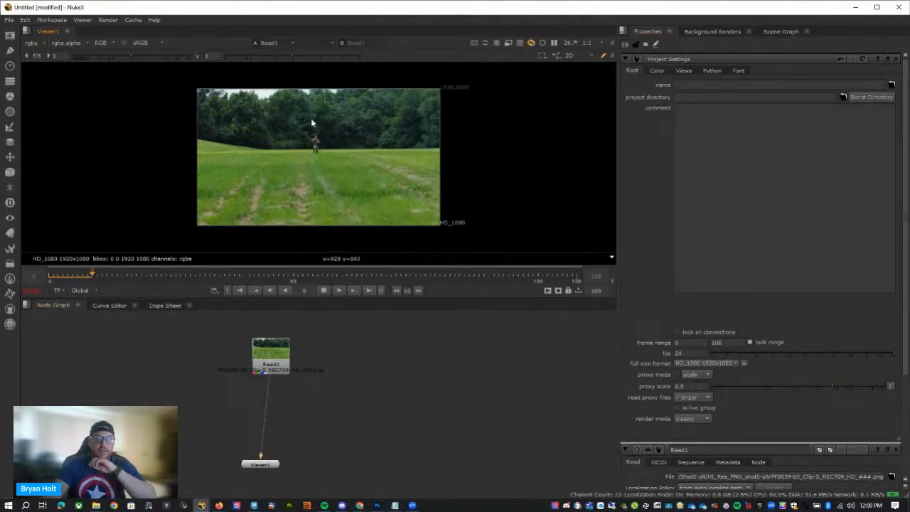
pyautogui.press('space')
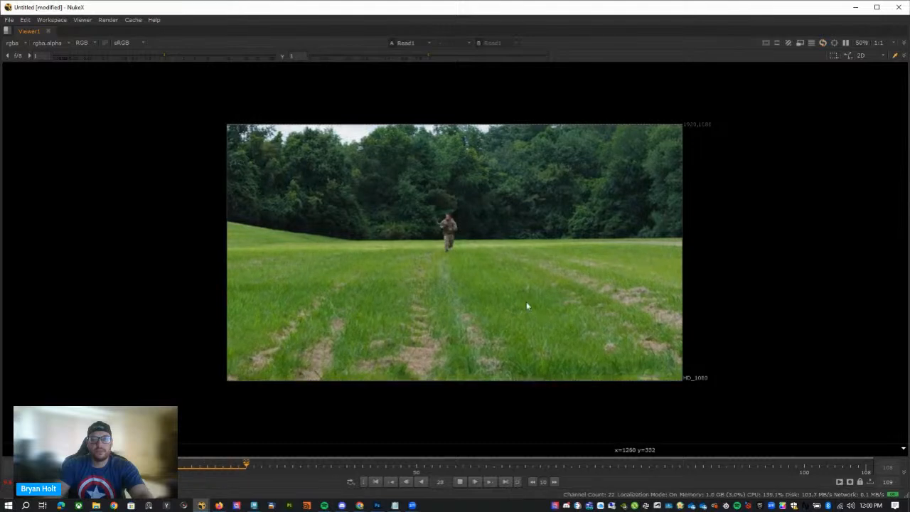
pyautogui.moveTo(261, 469); pyautogui.dragTo(43, 469)
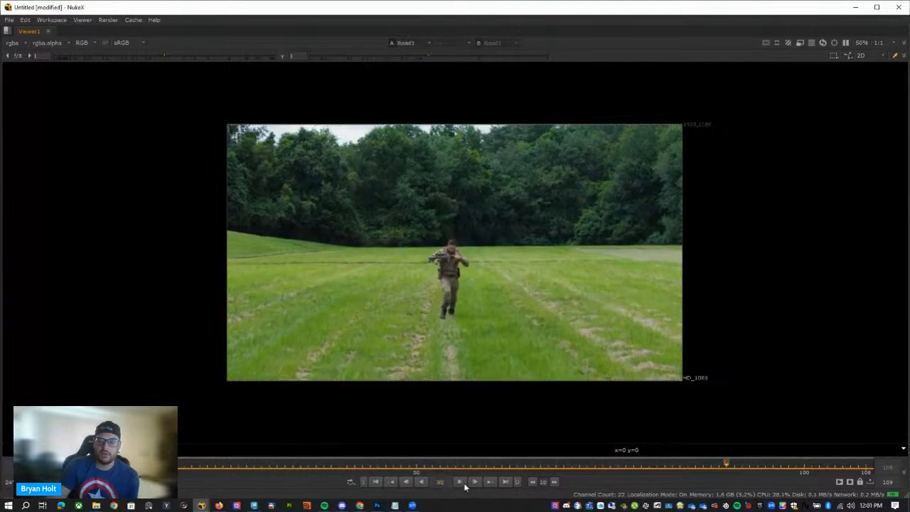
pyautogui.click(460, 481)
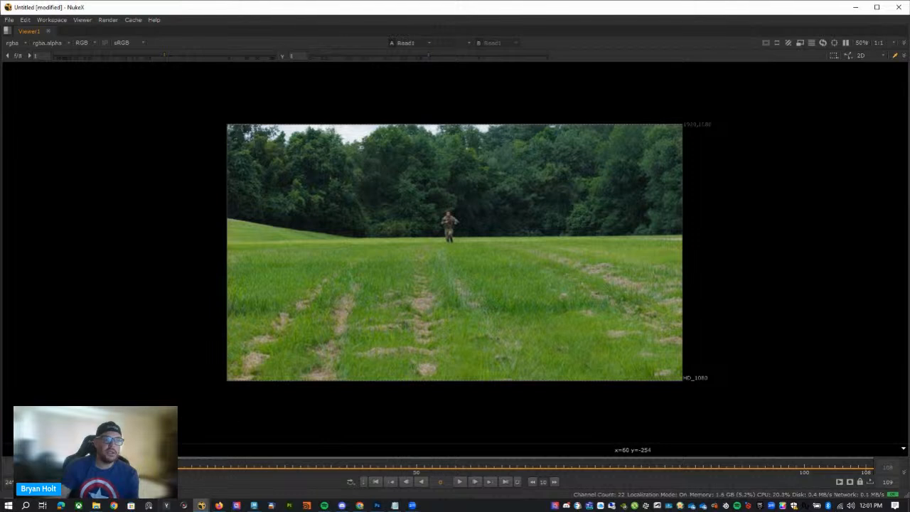
pyautogui.moveTo(31, 468); pyautogui.dragTo(76, 468)
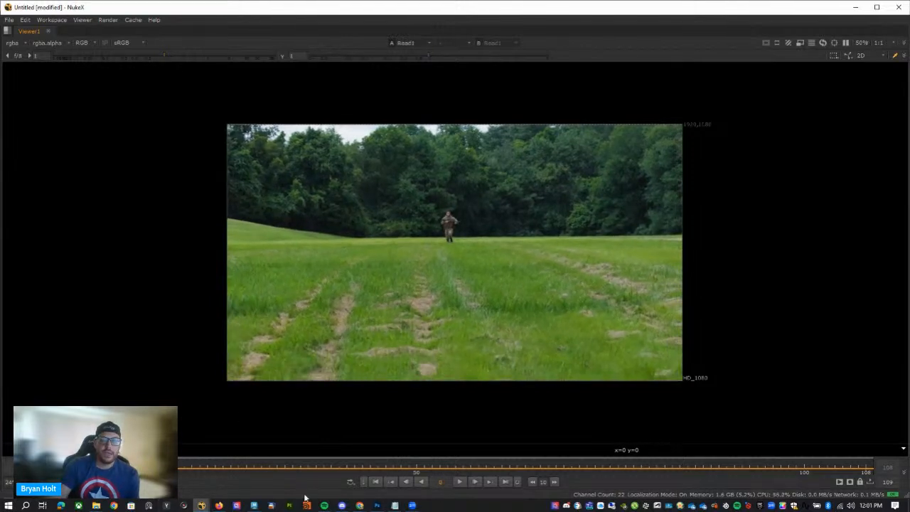
pyautogui.click(458, 483)
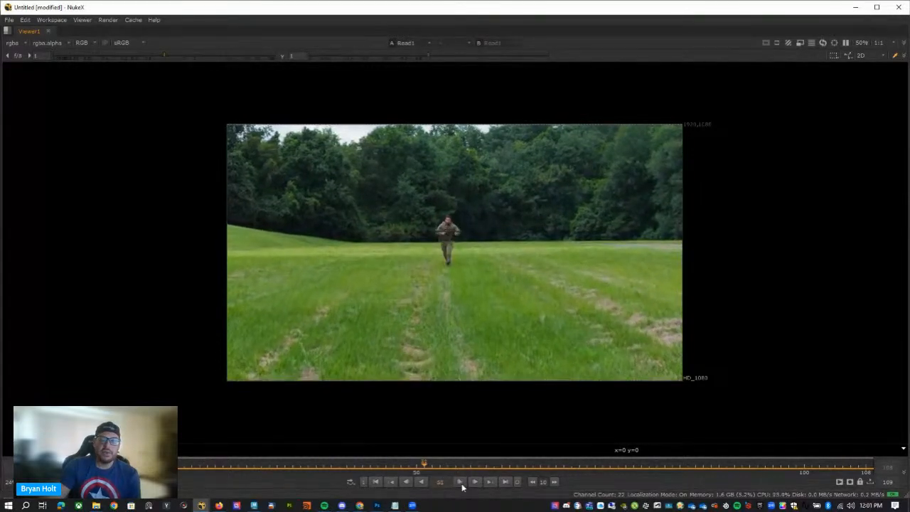
# Go to frame 26 of the plate, compare it with the robot scene in Maya, and return to NukeX.
pyautogui.click(234, 465)
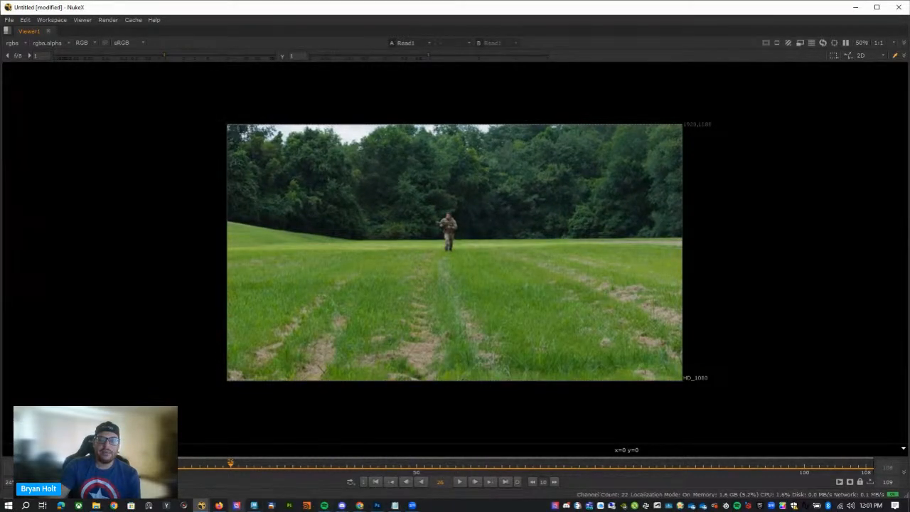
pyautogui.click(256, 506)
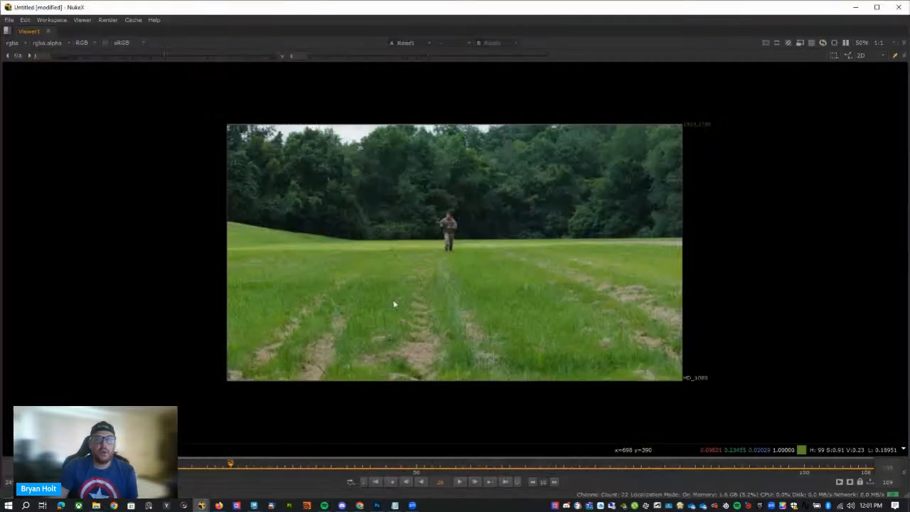
pyautogui.click(256, 464)
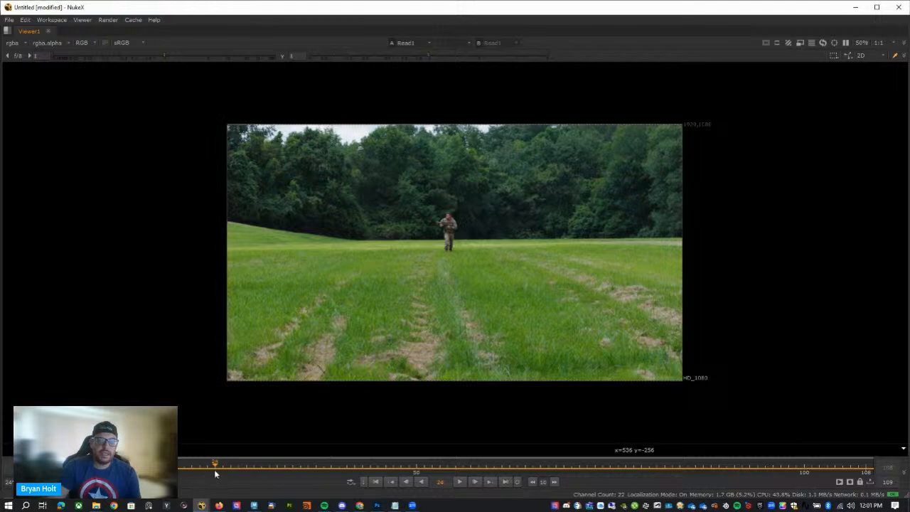
# Return the plate to its start at frame 1 and restore the full workspace layout with the node graph.
pyautogui.moveTo(216, 475); pyautogui.dragTo(34, 474)
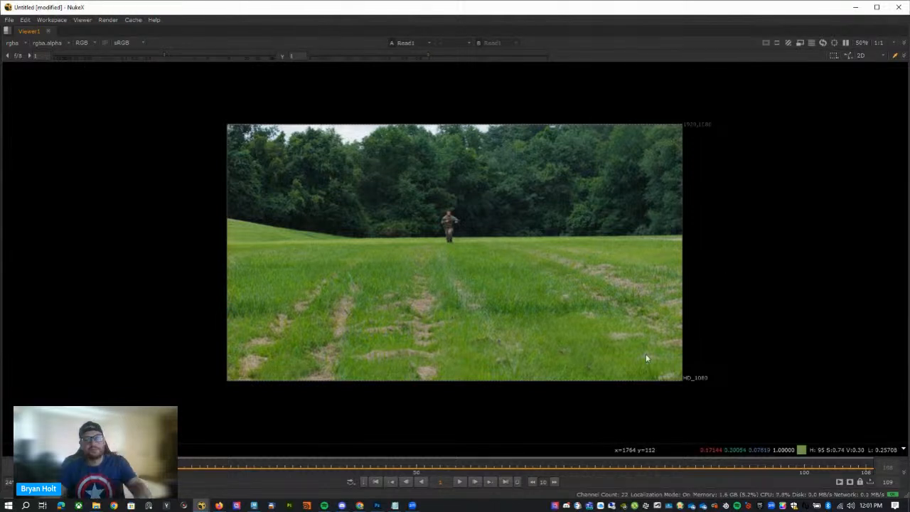
pyautogui.press('space')
pyautogui.moveTo(283, 367); pyautogui.dragTo(272, 355)
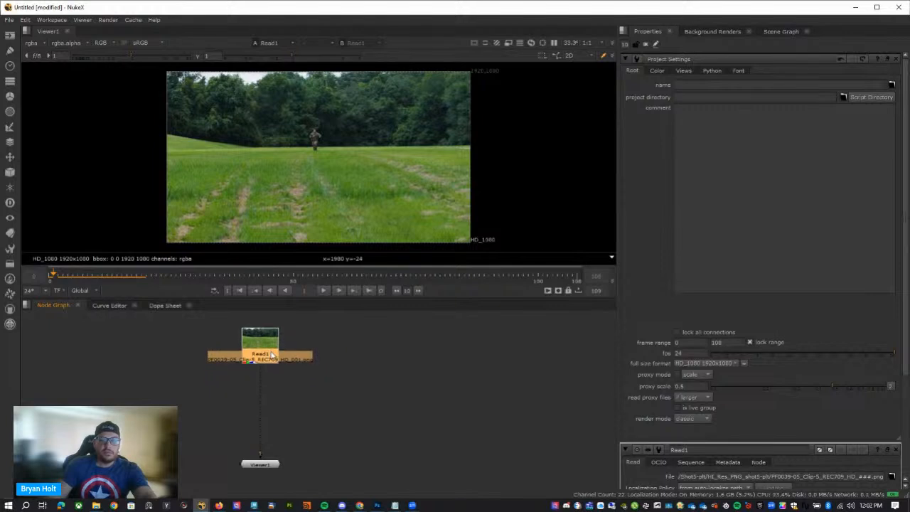
pyautogui.click(240, 342)
pyautogui.click(276, 347)
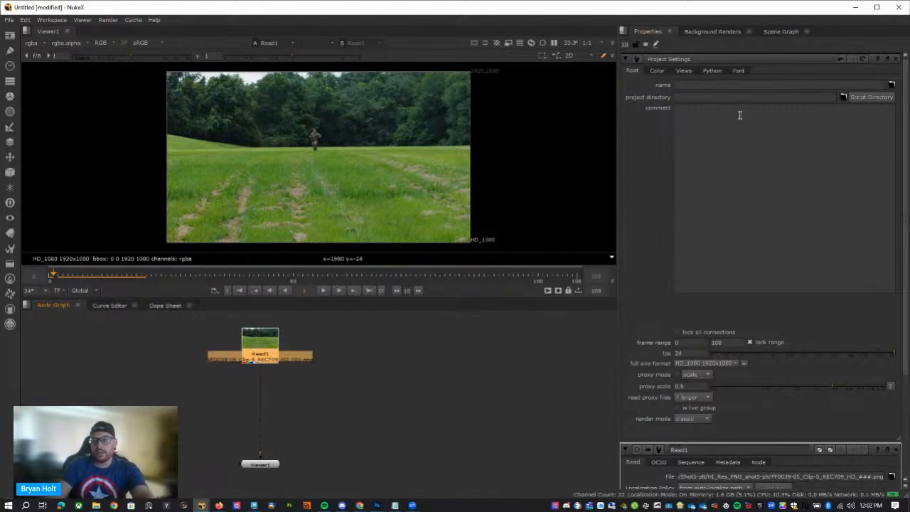
pyautogui.click(516, 366)
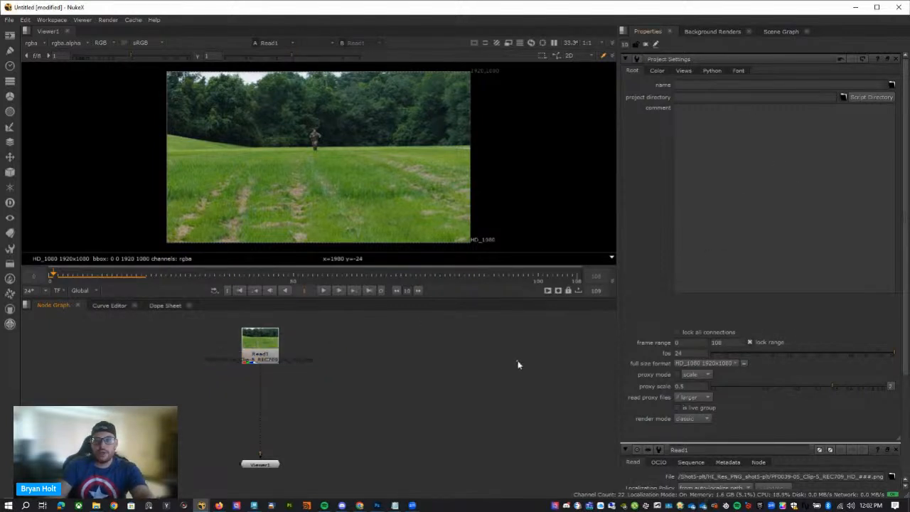
# Switch the viewer timeline's frame range to Input and back to Global.
pyautogui.click(80, 290)
pyautogui.click(87, 299)
pyautogui.click(246, 349)
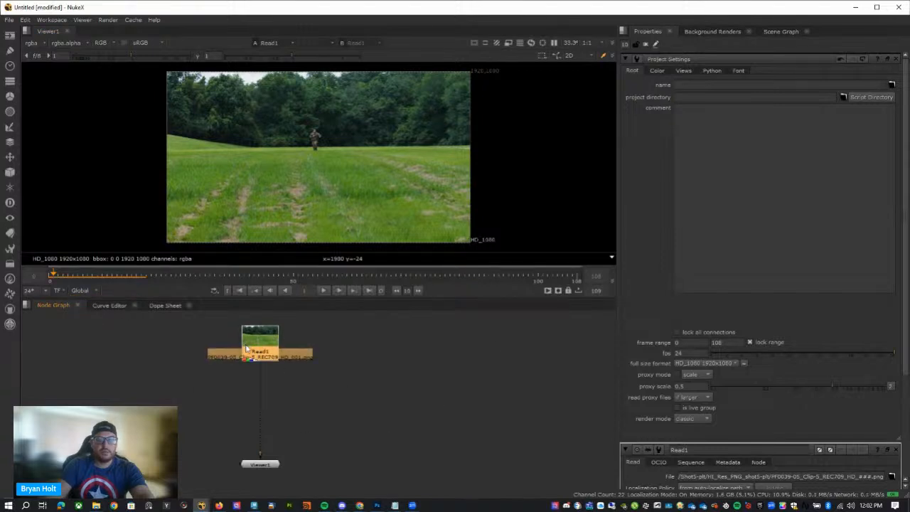
pyautogui.click(89, 309)
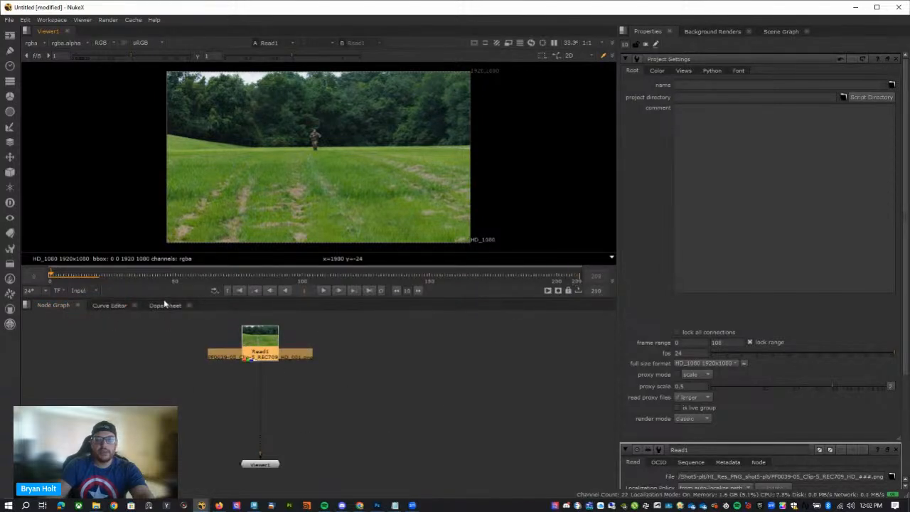
pyautogui.click(82, 290)
pyautogui.click(87, 298)
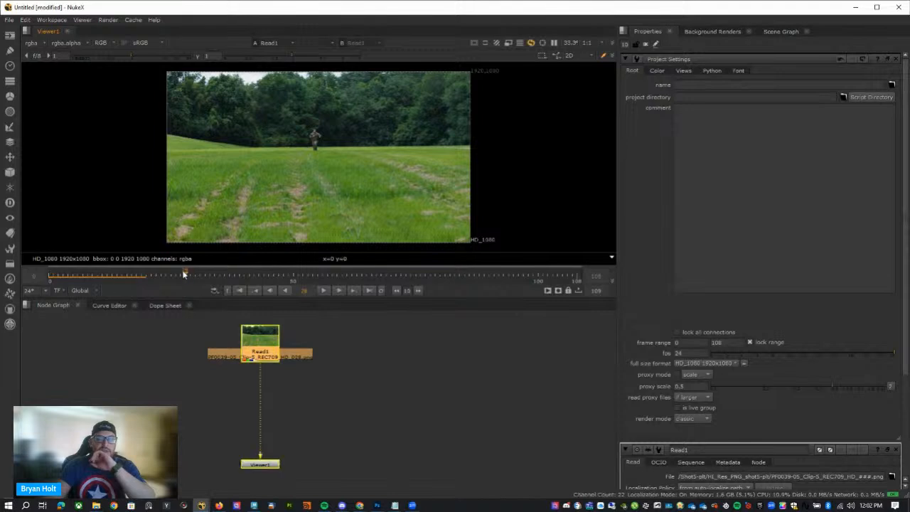
# Play the soldier plate, stop it, and scrub to frame 47.
pyautogui.click(319, 290)
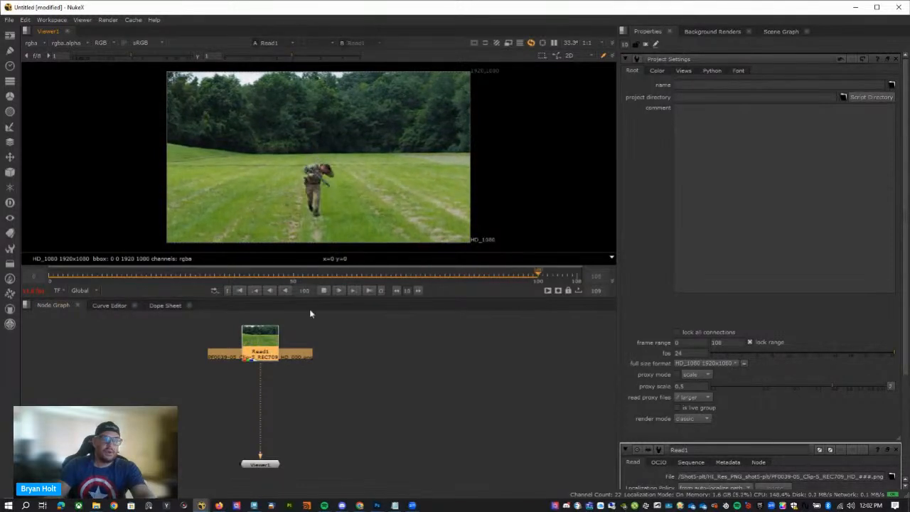
pyautogui.click(324, 290)
pyautogui.moveTo(248, 278); pyautogui.dragTo(278, 277)
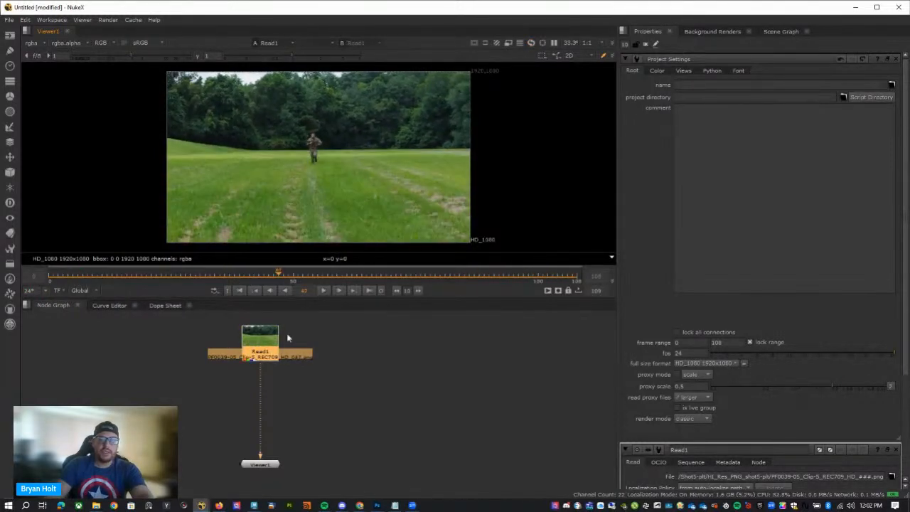
# Space the viewer node further below Read1, go to frame 0, and add a CameraTracker node between them.
pyautogui.moveTo(276, 465); pyautogui.dragTo(276, 477)
pyautogui.click(349, 396)
pyautogui.moveTo(351, 386); pyautogui.dragTo(398, 409, button='middle')
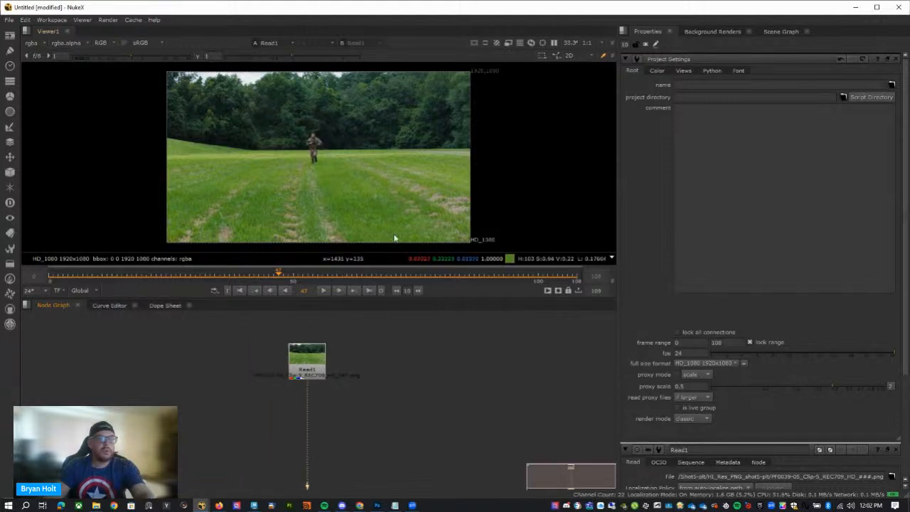
pyautogui.moveTo(314, 273); pyautogui.dragTo(49, 275)
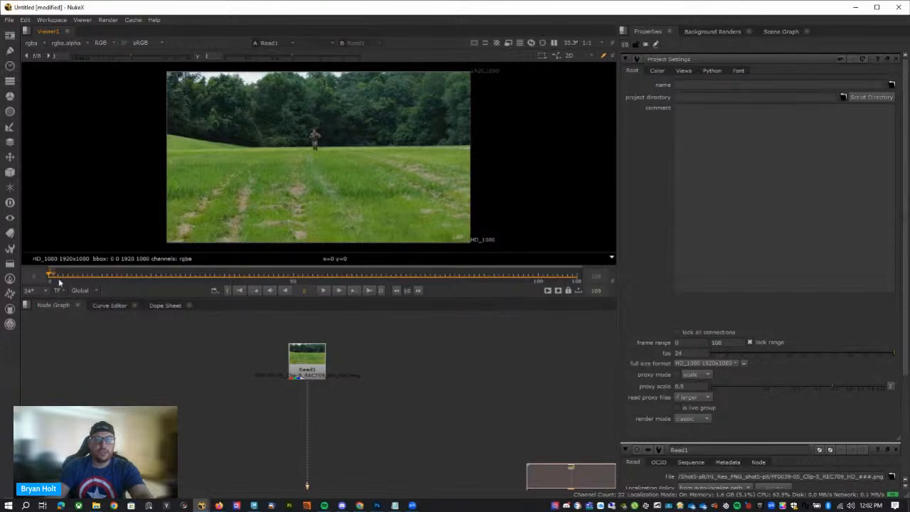
pyautogui.press('Tab')
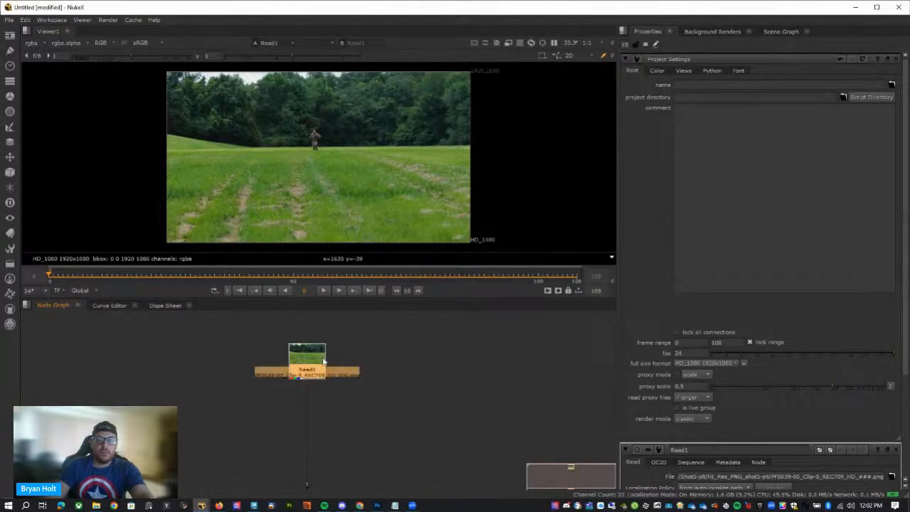
pyautogui.write('cmat')
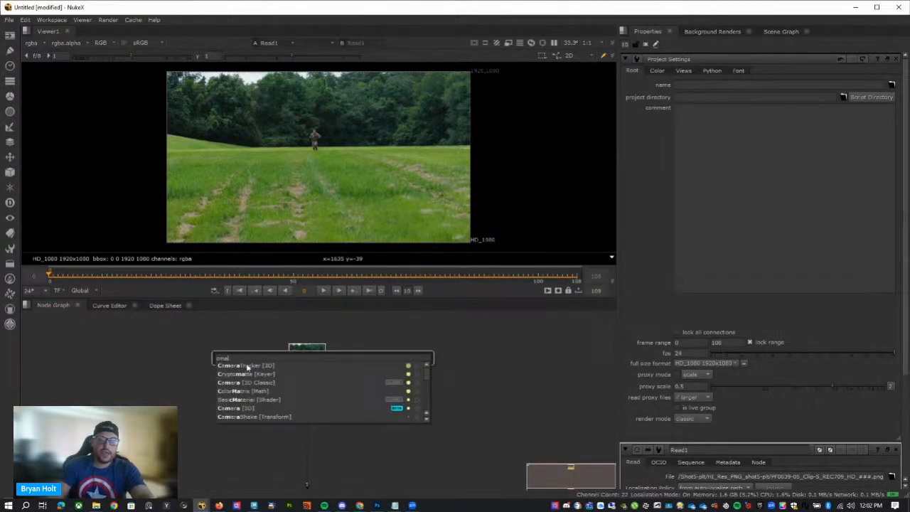
pyautogui.press('Return')
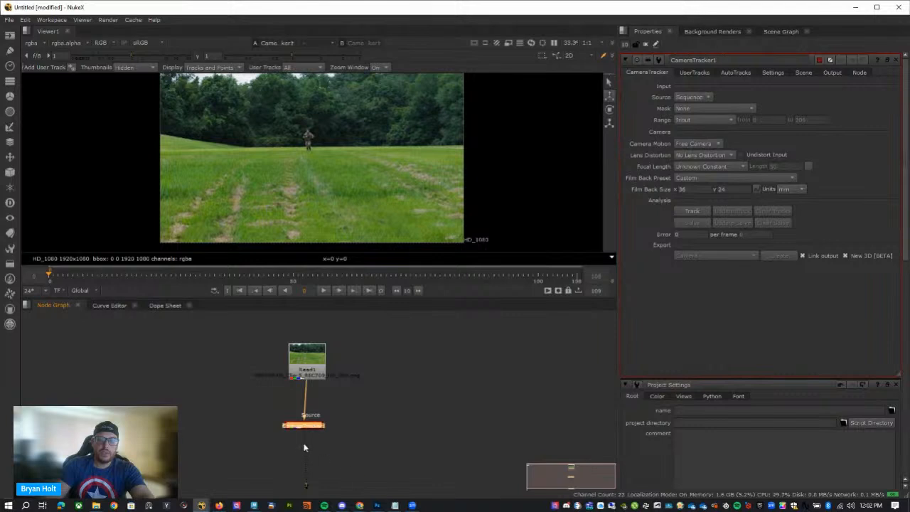
pyautogui.moveTo(309, 427); pyautogui.dragTo(312, 439)
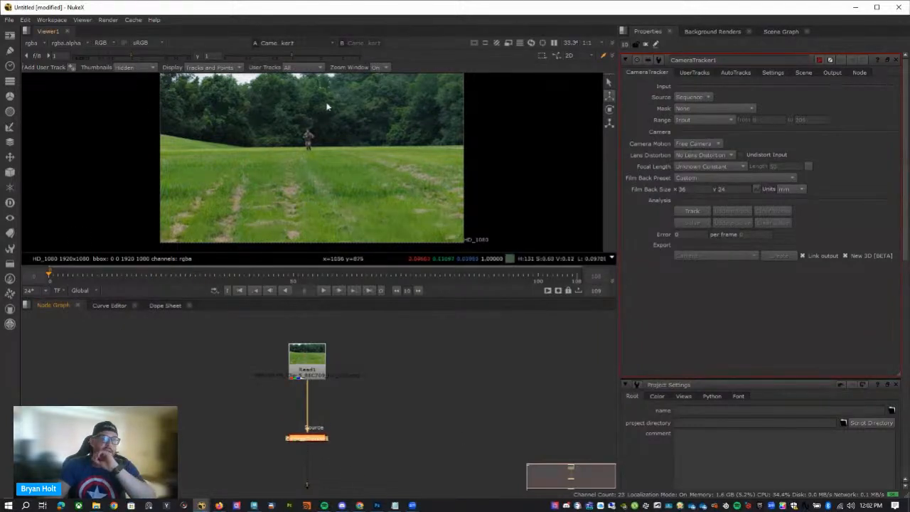
# Scrub the plate to about frame 34 and back to frame 1 to study the camera movement around the soldier.
pyautogui.moveTo(199, 274)
pyautogui.mouseDown()
pyautogui.moveTo(95, 284)
pyautogui.moveTo(216, 281)
pyautogui.mouseUp()
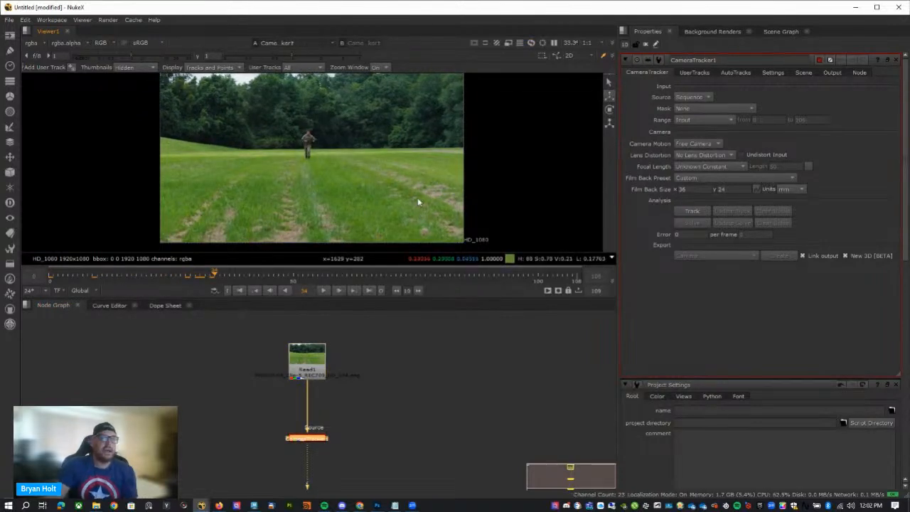
pyautogui.click(105, 274)
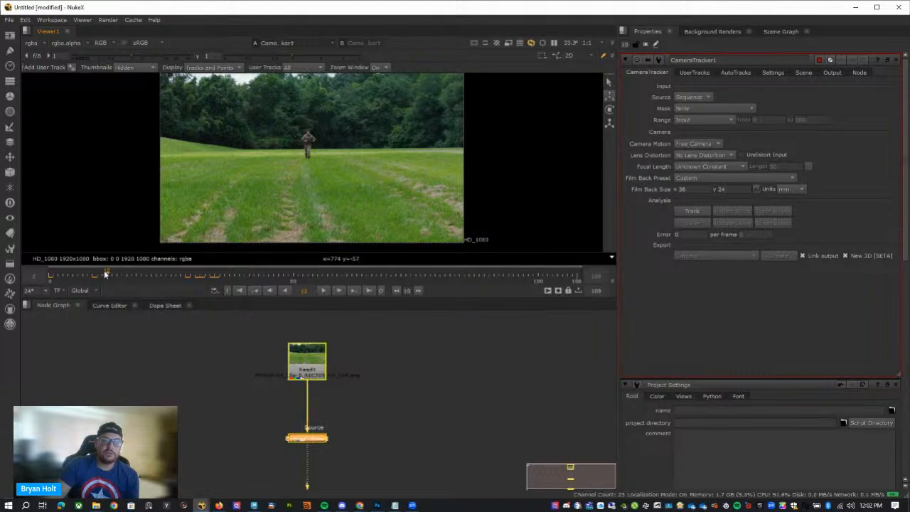
pyautogui.moveTo(105, 274); pyautogui.dragTo(52, 274)
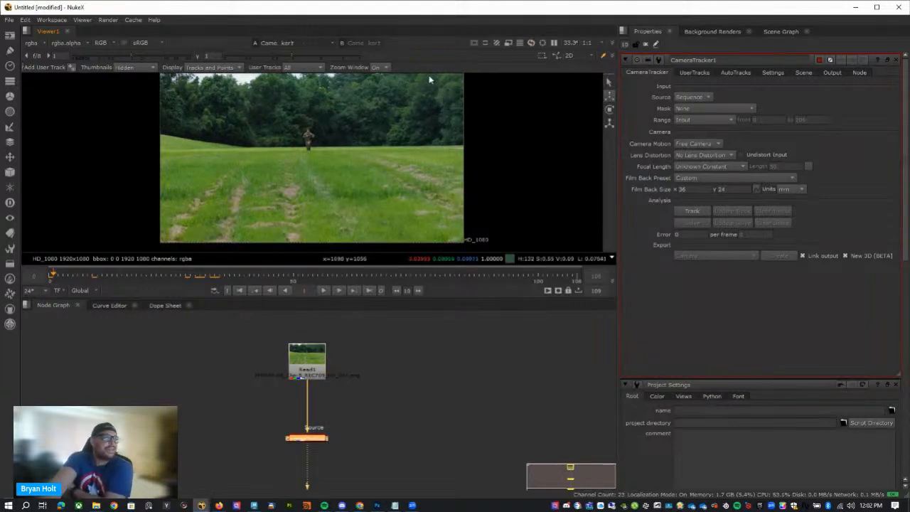
# Create an unconnected Roto node and place it beside the Read1 and CameraTracker1 branch.
pyautogui.click(416, 403)
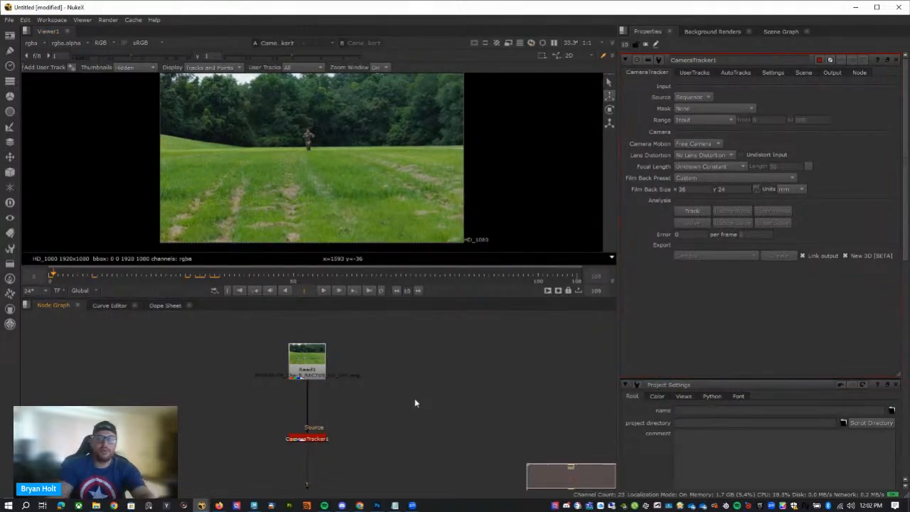
pyautogui.press('o')
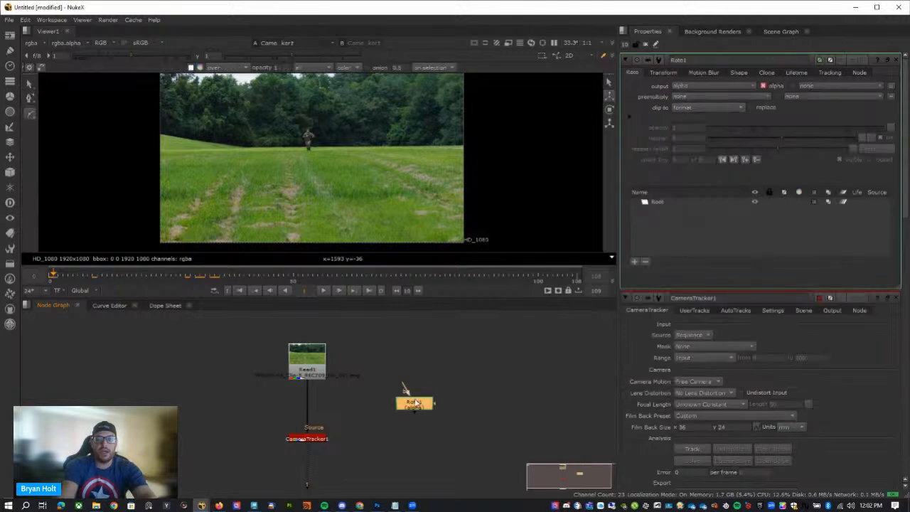
pyautogui.moveTo(417, 403); pyautogui.dragTo(376, 411)
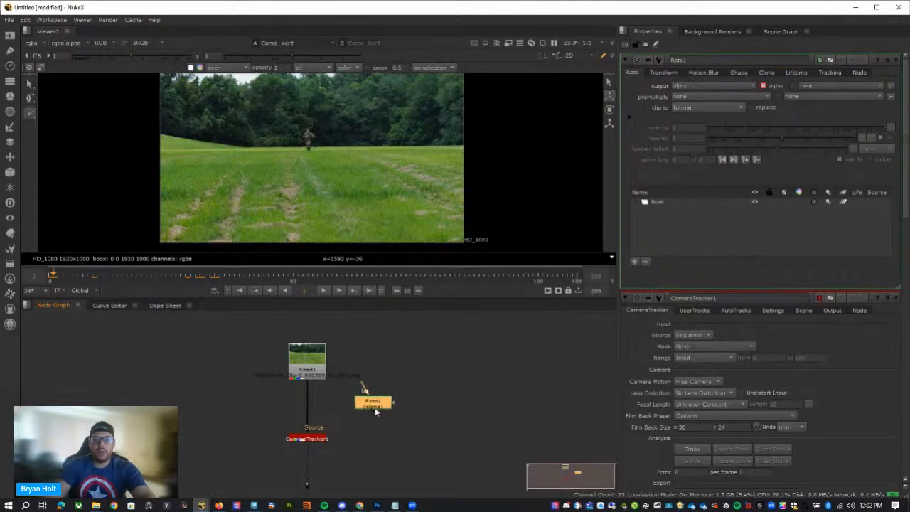
# Open the project settings and check the full size format for the plate.
pyautogui.click(415, 416)
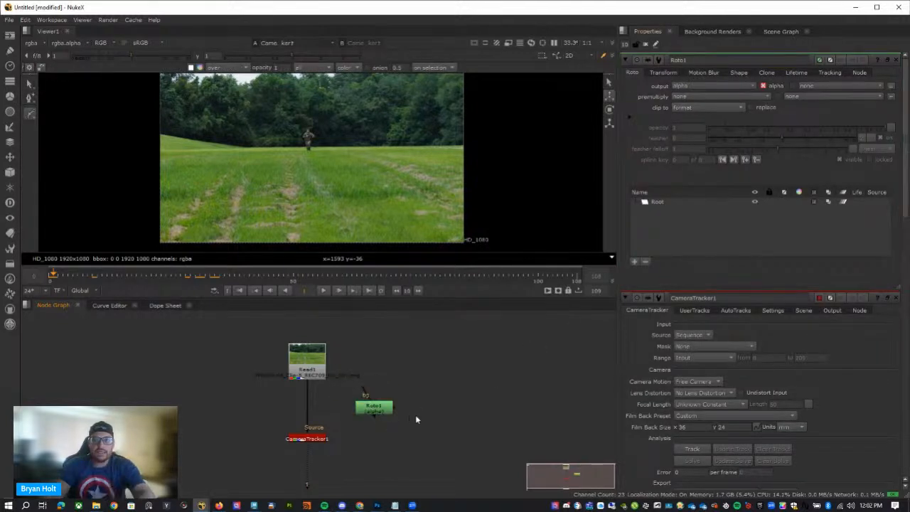
pyautogui.press('s')
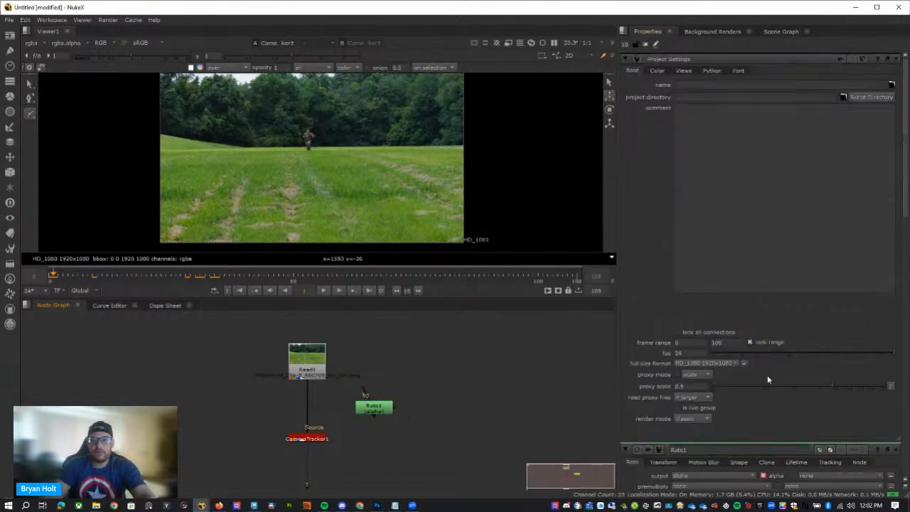
pyautogui.click(715, 364)
pyautogui.moveTo(312, 364); pyautogui.dragTo(312, 360)
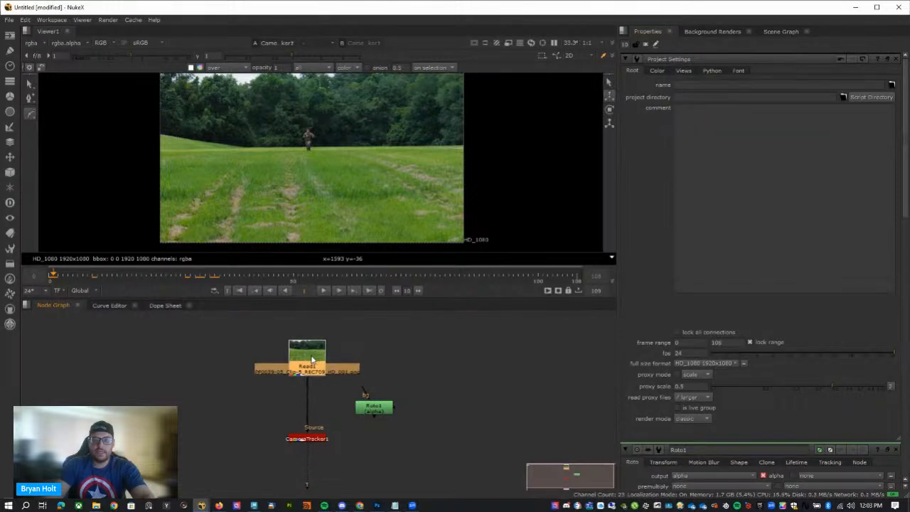
pyautogui.click(445, 378)
# Insert Roto1 between Read1 and CameraTracker1, and leave only Roto1's properties open.
pyautogui.moveTo(373, 407)
pyautogui.mouseDown()
pyautogui.moveTo(405, 400)
pyautogui.moveTo(376, 391)
pyautogui.mouseUp()
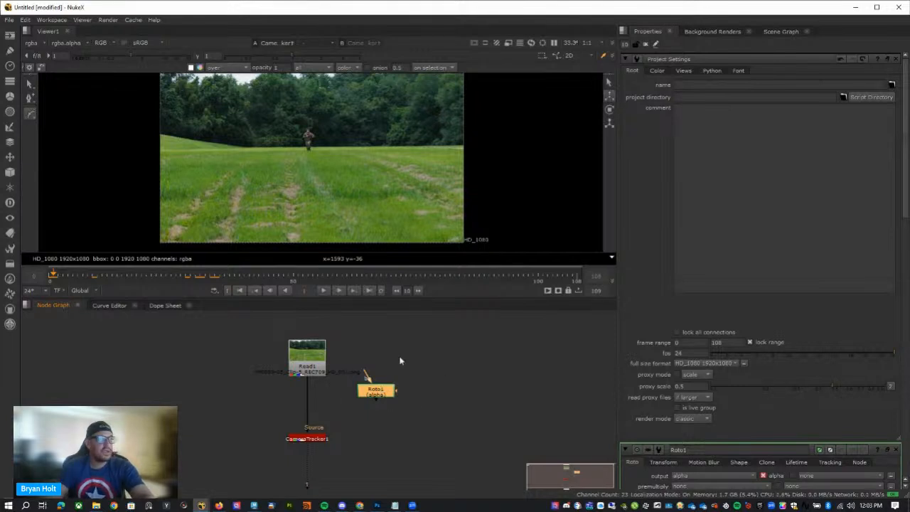
pyautogui.moveTo(376, 390); pyautogui.dragTo(308, 404)
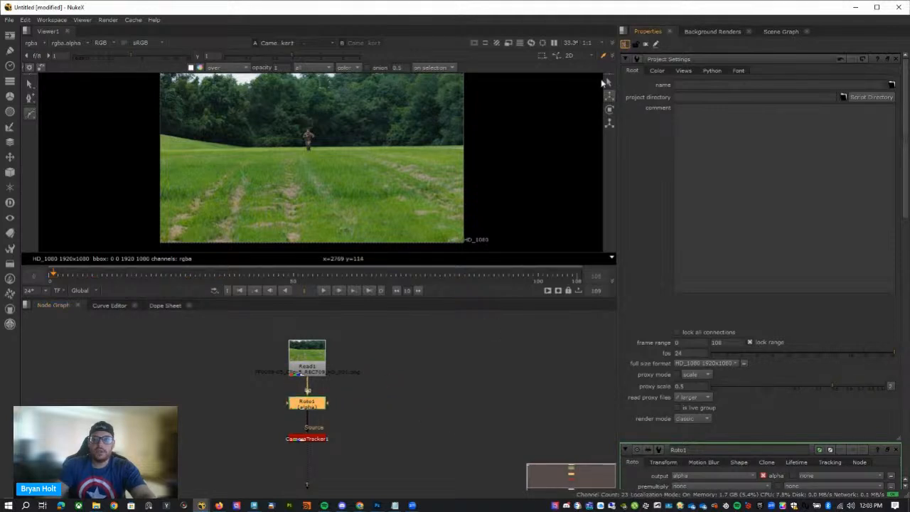
pyautogui.click(544, 374)
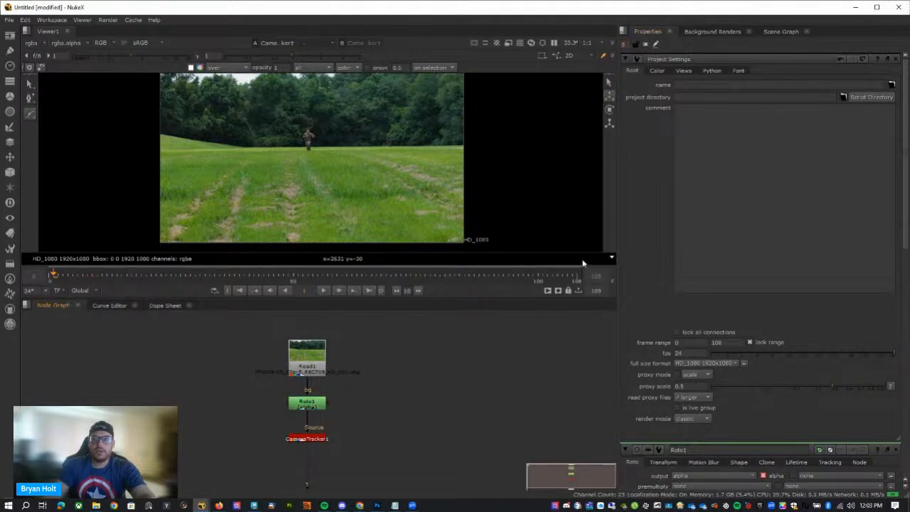
pyautogui.click(643, 45)
pyautogui.doubleClick(308, 405)
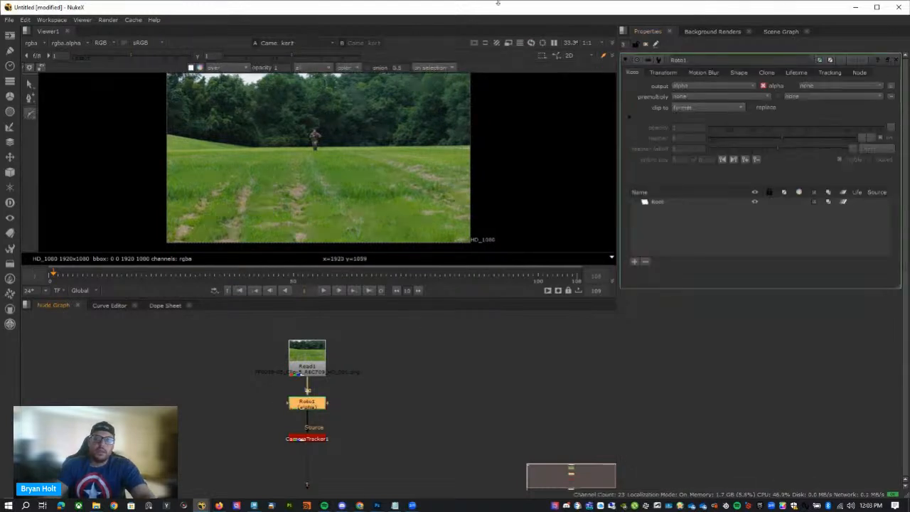
# Draw a closed, loose Bezier garbage shape around the running soldier at frame 0.
pyautogui.click(32, 114)
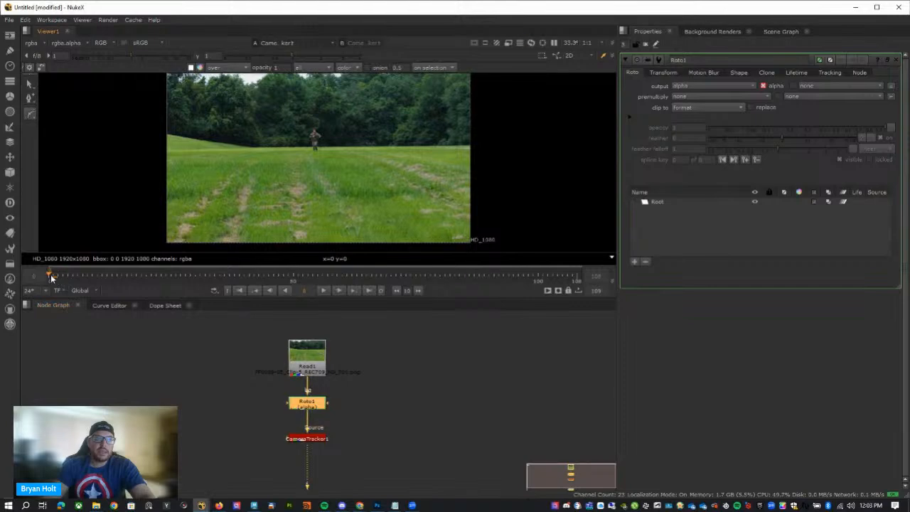
pyautogui.scroll(5, 306, 153)
pyautogui.click(361, 104)
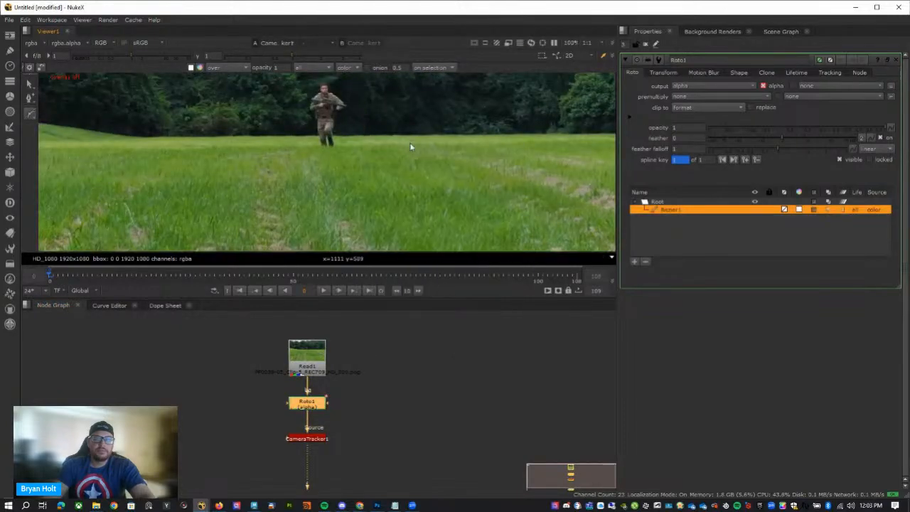
pyautogui.hotkey('ctrl', 'z')
pyautogui.scroll(5, 370, 143)
pyautogui.moveTo(391, 180); pyautogui.dragTo(402, 128, button='middle')
pyautogui.click(397, 122)
pyautogui.click(400, 171)
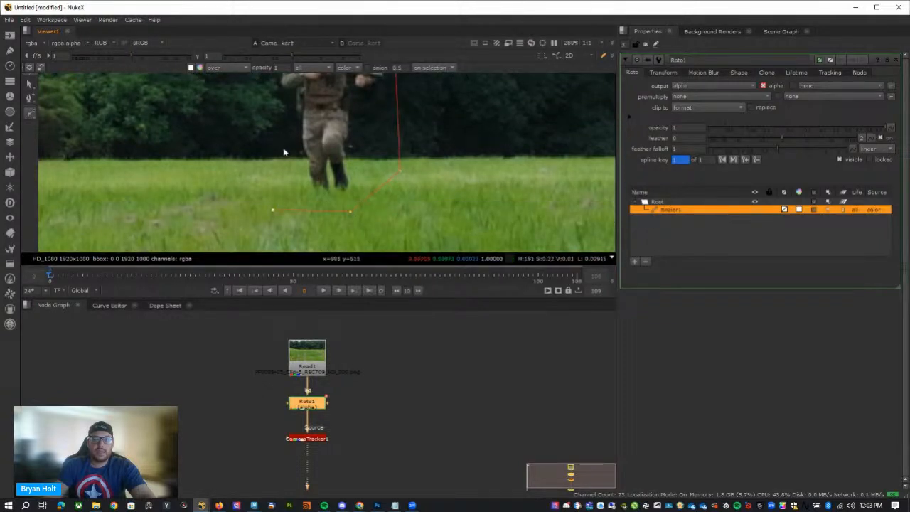
pyautogui.moveTo(283, 151); pyautogui.dragTo(282, 206, button='middle')
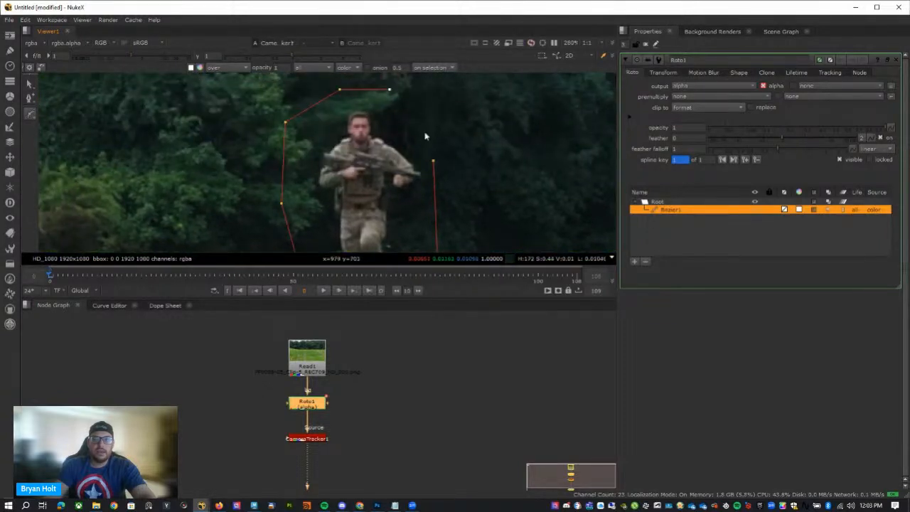
pyautogui.click(435, 164)
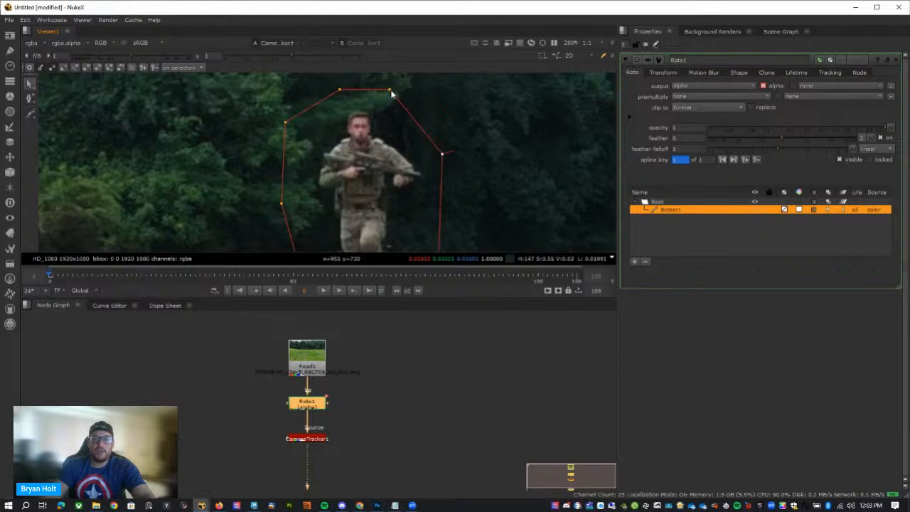
# Shift the two upper points of the Bezier shape to refine its outline above the soldier's head.
pyautogui.moveTo(391, 92); pyautogui.dragTo(398, 91)
pyautogui.moveTo(339, 90); pyautogui.dragTo(349, 93)
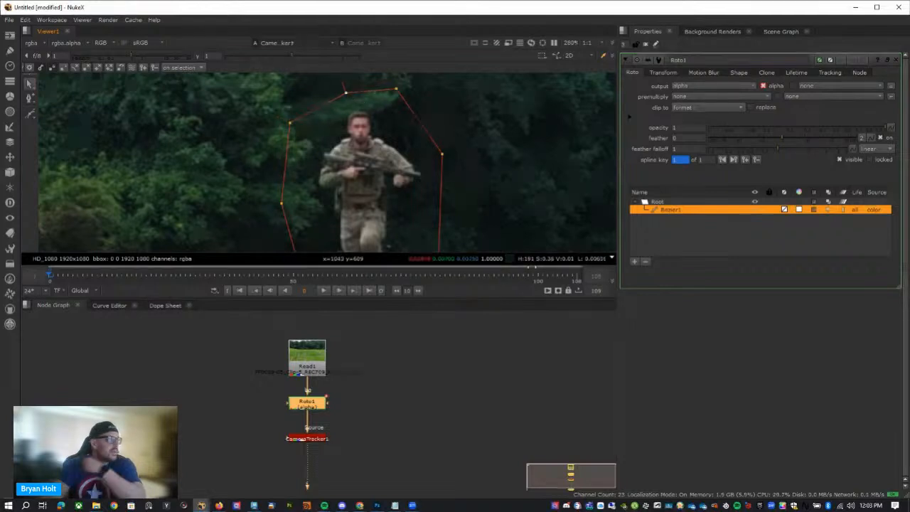
pyautogui.scroll(-5, 484, 206)
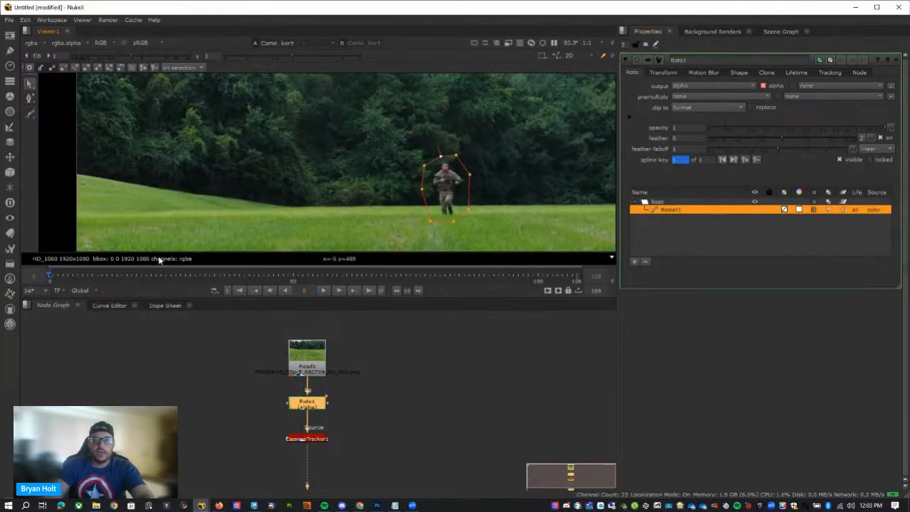
# At frame 50, move the whole Bezier shape over the soldier and stretch it down to enclose his feet.
pyautogui.moveTo(52, 278); pyautogui.dragTo(294, 279)
pyautogui.moveTo(361, 102); pyautogui.dragTo(481, 226)
pyautogui.moveTo(444, 190); pyautogui.dragTo(480, 201)
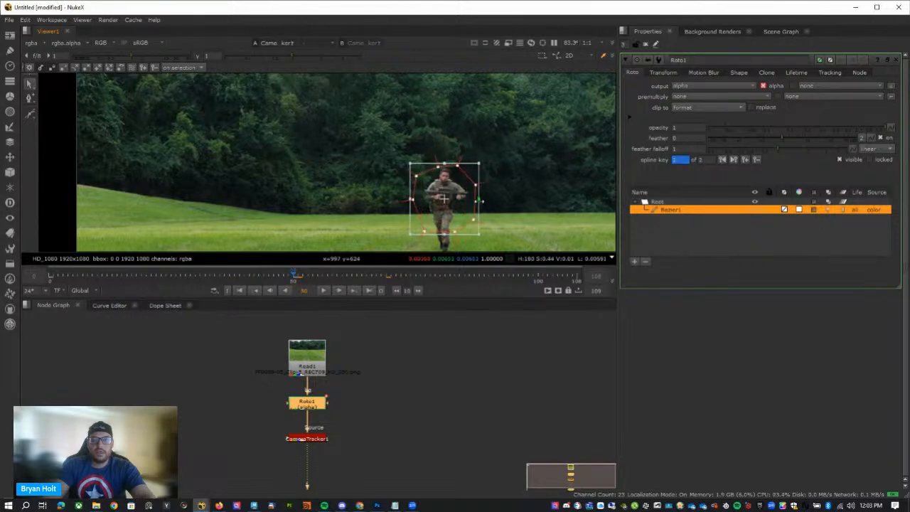
pyautogui.scroll(-2, 519, 217)
pyautogui.moveTo(518, 217); pyautogui.dragTo(462, 165, button='middle')
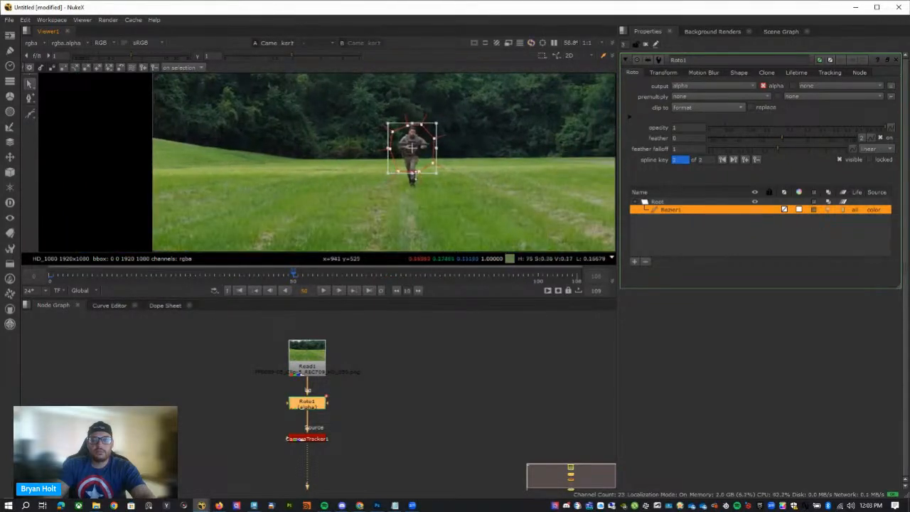
pyautogui.moveTo(414, 174); pyautogui.dragTo(416, 187)
pyautogui.moveTo(423, 135); pyautogui.dragTo(425, 145)
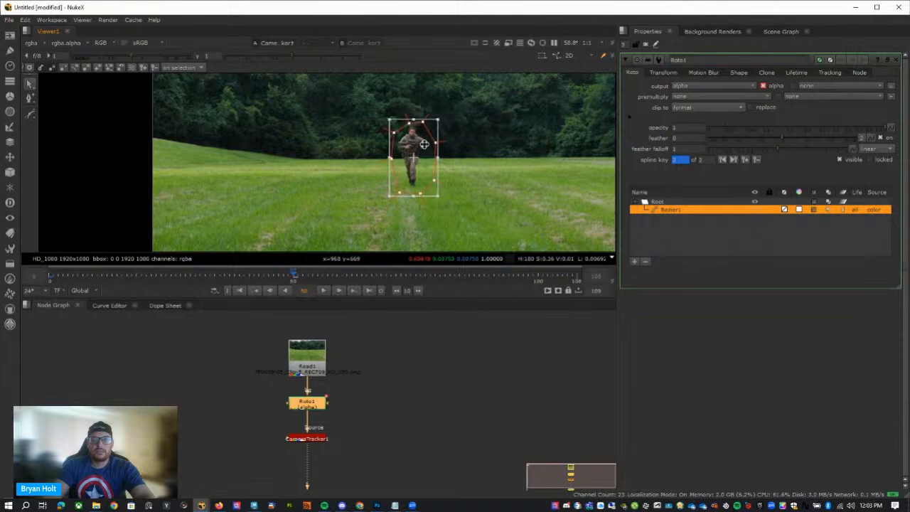
pyautogui.click(508, 178)
# At frame 108, move the Bezier shape onto the soldier and spread its lower points around his legs.
pyautogui.moveTo(334, 277); pyautogui.dragTo(576, 278)
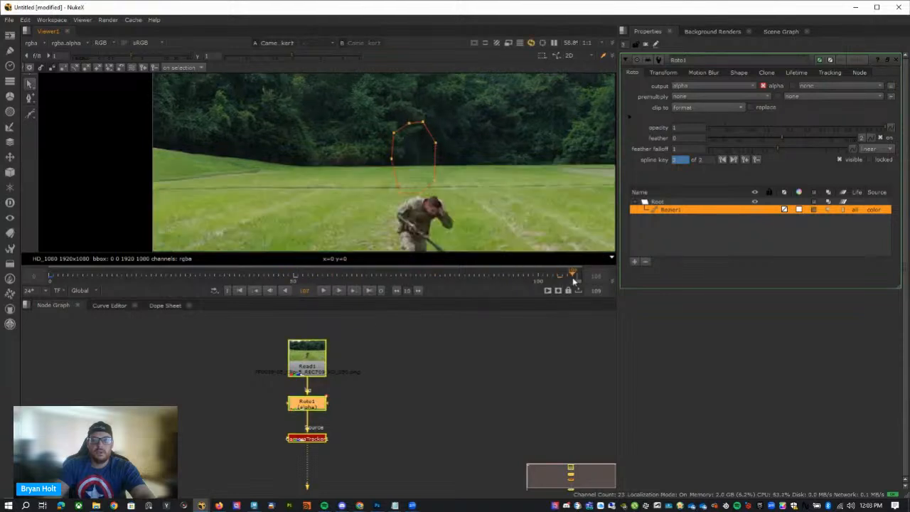
pyautogui.scroll(-3, 515, 193)
pyautogui.moveTo(515, 193); pyautogui.dragTo(463, 166, button='middle')
pyautogui.hotkey('ctrl', 'a')
pyautogui.moveTo(401, 143); pyautogui.dragTo(440, 238)
pyautogui.click(441, 198)
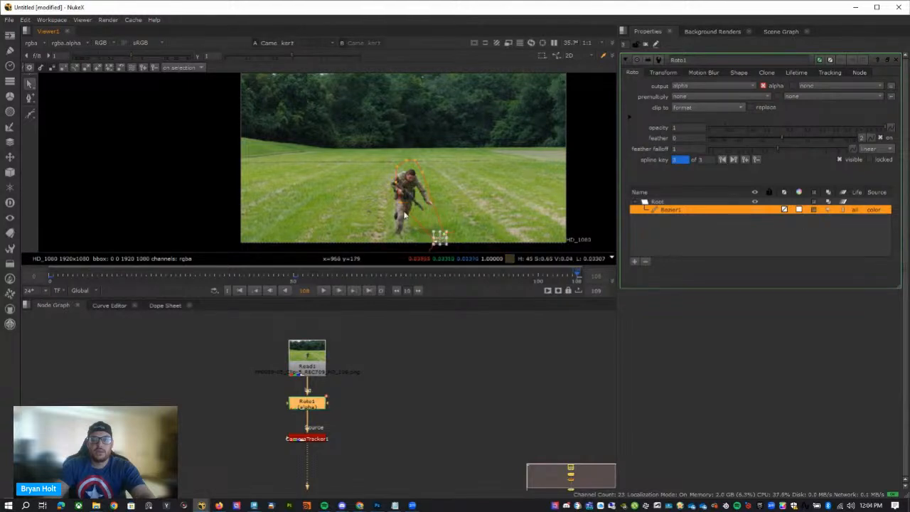
pyautogui.click(389, 239)
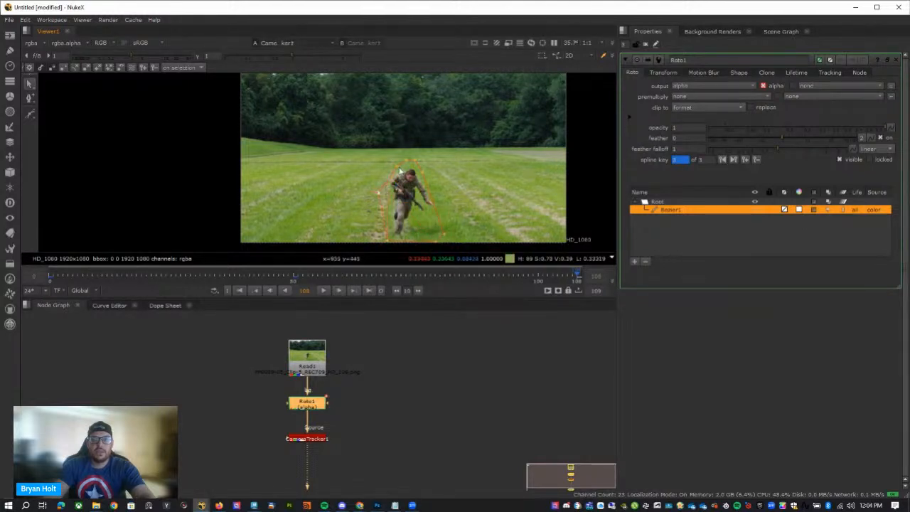
# Reposition the Bezier shape around the soldier at frames 20 and 8.
pyautogui.moveTo(315, 278); pyautogui.dragTo(147, 288)
pyautogui.scroll(8, 419, 158)
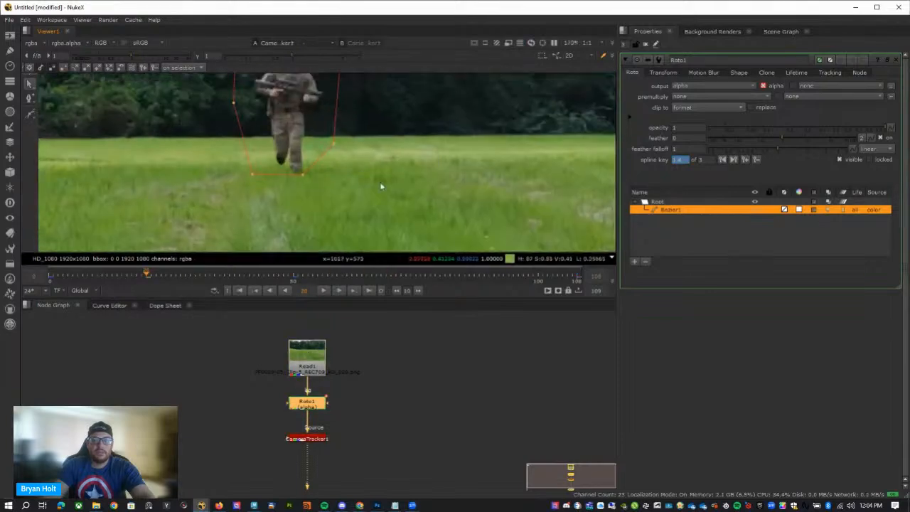
pyautogui.scroll(-2, 379, 239)
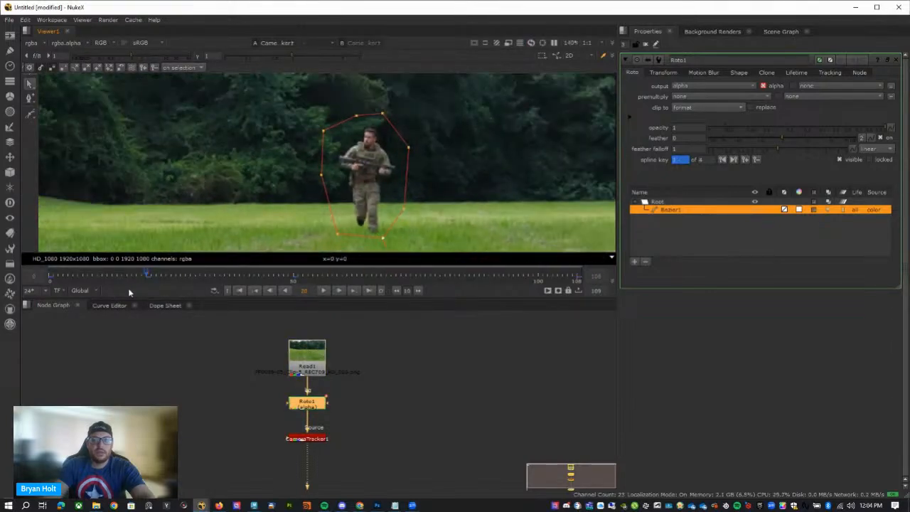
pyautogui.click(88, 277)
pyautogui.hotkey('ctrl', 'a')
pyautogui.moveTo(357, 163); pyautogui.dragTo(359, 168)
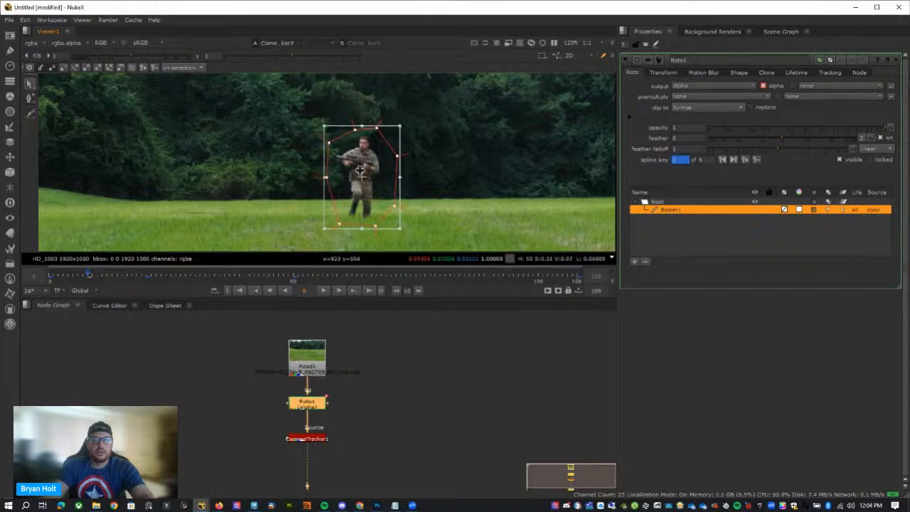
# At frame 73, reshape the Bezier around the soldier, adjusting its side points and pulling the lower points up beneath his feet.
pyautogui.moveTo(380, 278); pyautogui.dragTo(406, 278)
pyautogui.scroll(-1, 382, 196)
pyautogui.moveTo(393, 177); pyautogui.dragTo(401, 126, button='middle')
pyautogui.moveTo(289, 96); pyautogui.dragTo(385, 170)
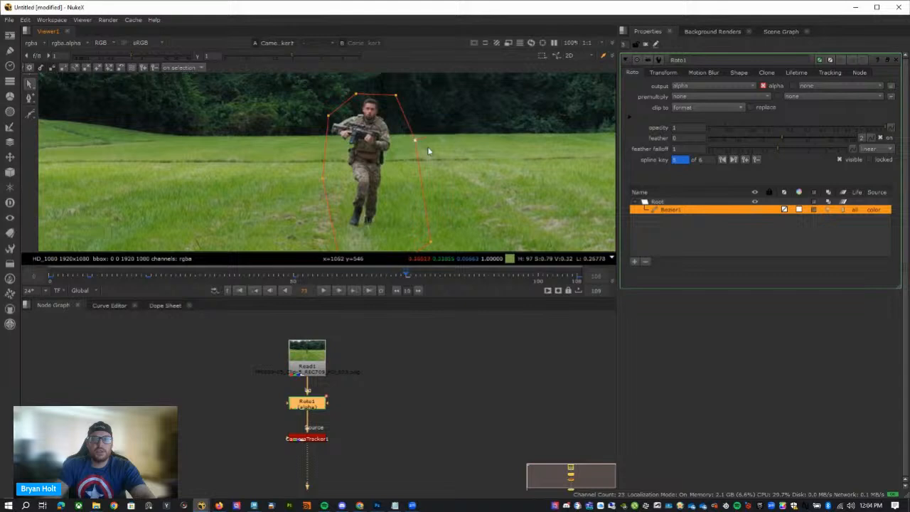
pyautogui.moveTo(415, 141); pyautogui.dragTo(406, 142)
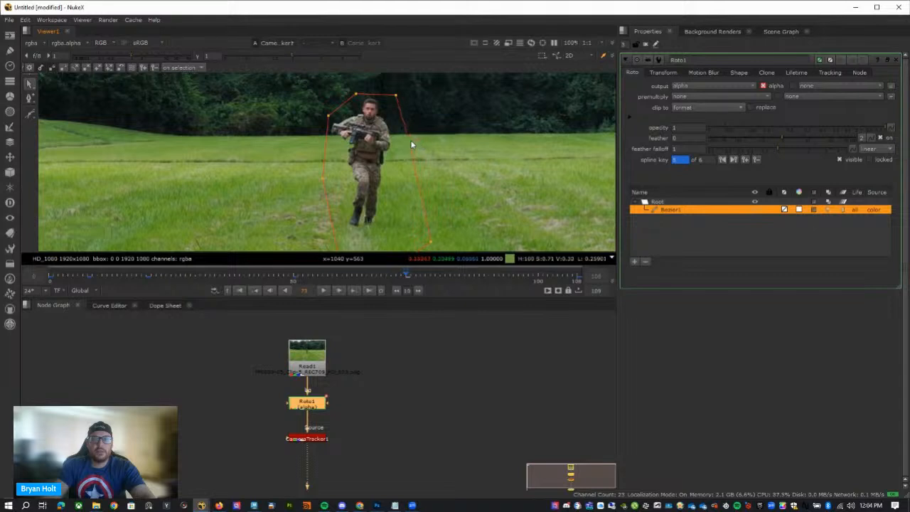
pyautogui.moveTo(433, 197); pyautogui.dragTo(436, 162, button='middle')
pyautogui.moveTo(456, 185); pyautogui.dragTo(333, 244)
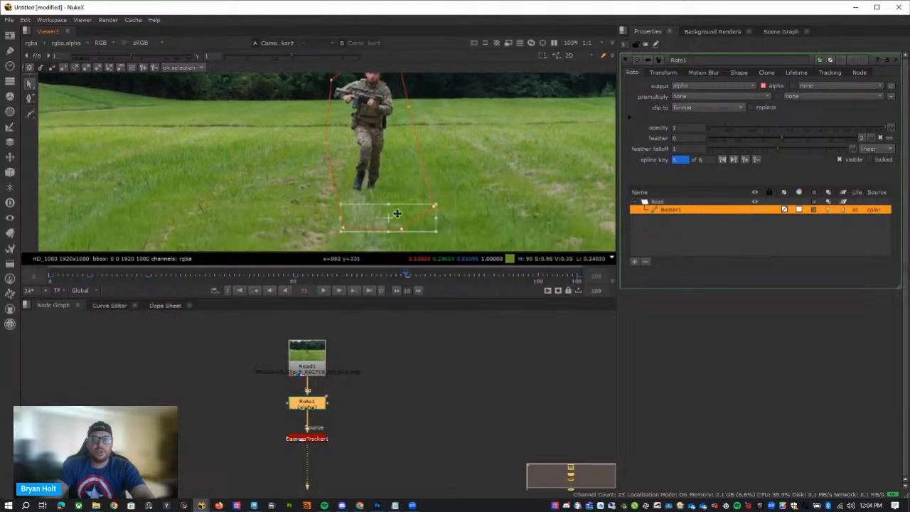
pyautogui.moveTo(395, 214); pyautogui.dragTo(384, 197)
pyautogui.click(418, 174)
pyautogui.scroll(-1, 390, 231)
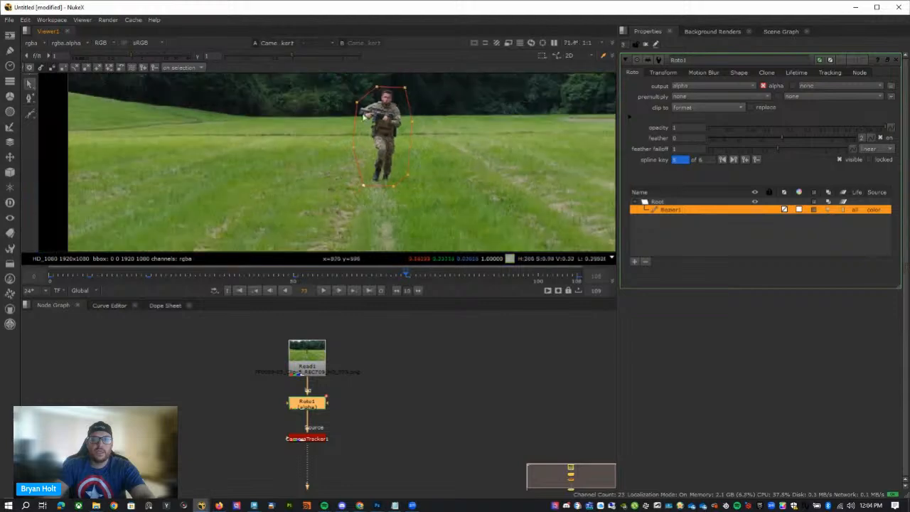
# At frame 35, select the whole Bezier shape and re-center it on the soldier.
pyautogui.moveTo(225, 275)
pyautogui.mouseDown()
pyautogui.moveTo(283, 290)
pyautogui.moveTo(219, 290)
pyautogui.mouseUp()
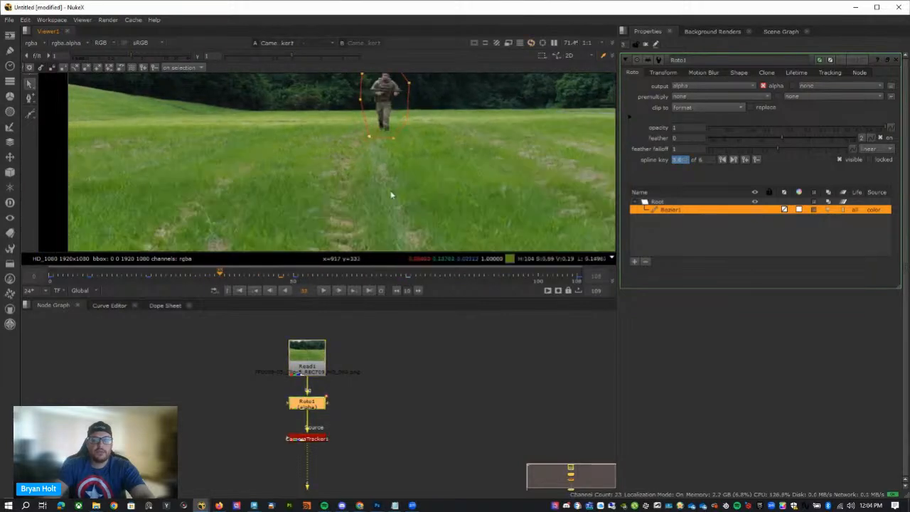
pyautogui.moveTo(415, 116); pyautogui.dragTo(417, 156, button='middle')
pyautogui.scroll(1, 412, 155)
pyautogui.hotkey('ctrl', 'a')
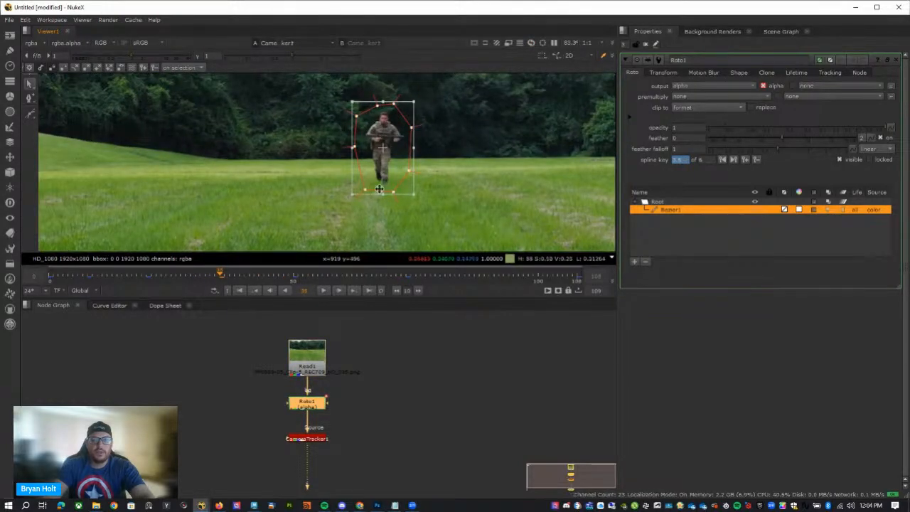
# At frame 91, shift the Bezier's upper points over the soldier's head and pull its right side point outward past his elbow.
pyautogui.moveTo(230, 277); pyautogui.dragTo(494, 277)
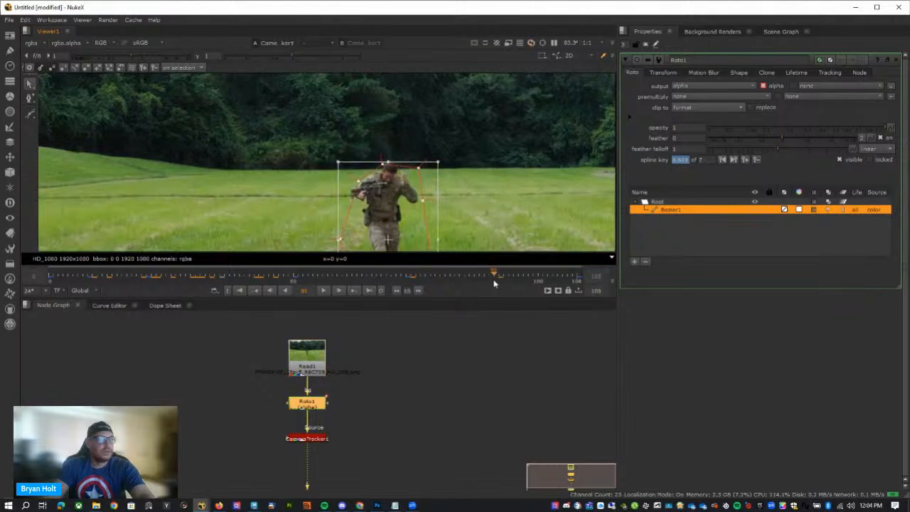
pyautogui.scroll(2, 508, 223)
pyautogui.moveTo(292, 116); pyautogui.dragTo(429, 214)
pyautogui.moveTo(367, 175); pyautogui.dragTo(356, 157)
pyautogui.click(448, 187)
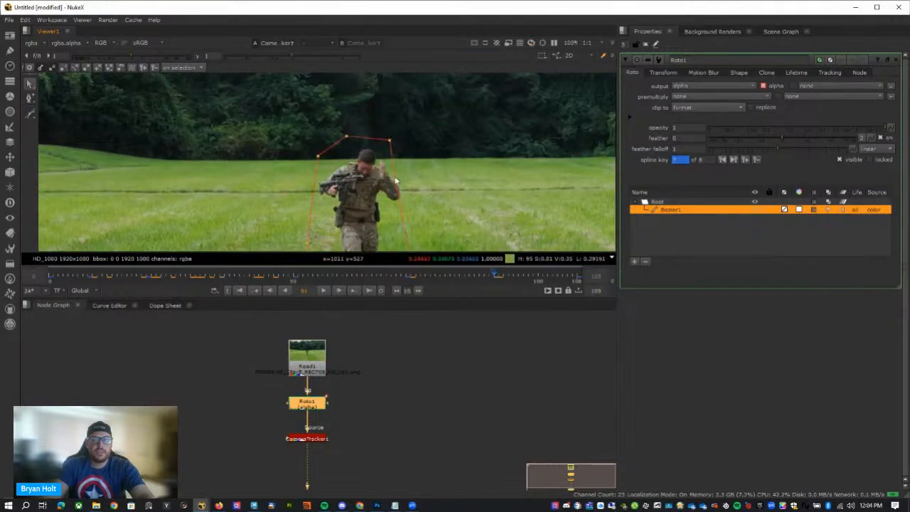
pyautogui.moveTo(396, 179); pyautogui.dragTo(443, 190)
pyautogui.moveTo(382, 224); pyautogui.dragTo(382, 120, button='middle')
pyautogui.scroll(-2, 381, 171)
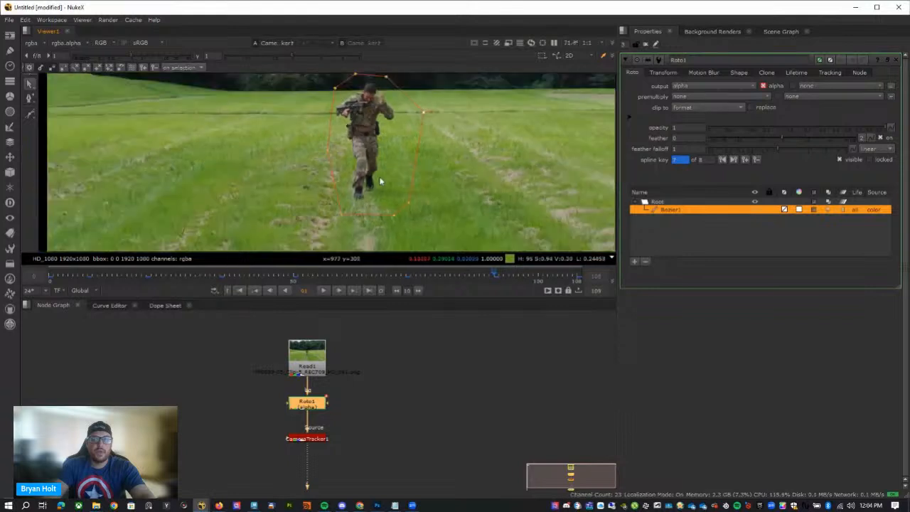
# At frame 100, move the Bezier's left side points outward to clear the soldier's arm and body.
pyautogui.moveTo(514, 277); pyautogui.dragTo(539, 277)
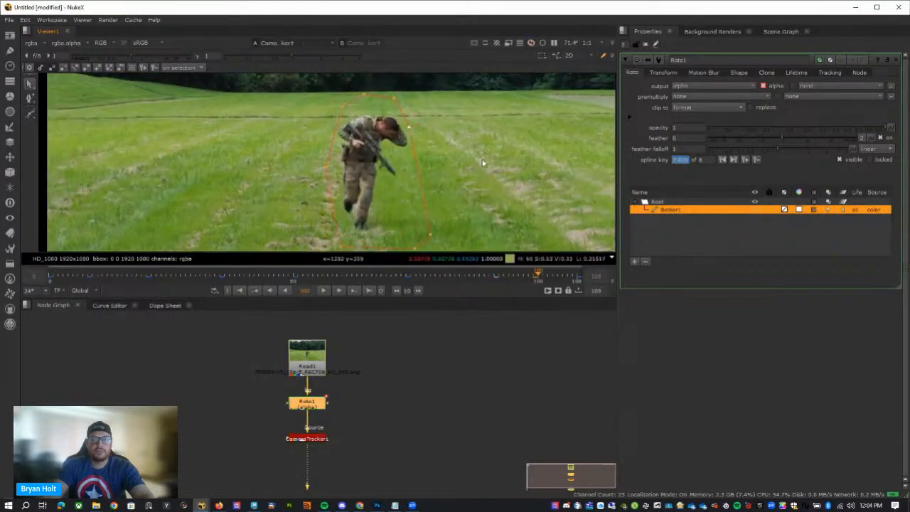
pyautogui.moveTo(282, 82); pyautogui.dragTo(370, 126)
pyautogui.click(363, 153)
pyautogui.moveTo(326, 167); pyautogui.dragTo(315, 154)
# At frame 105, nudge the Bezier's lower-left point beside the soldier's foot.
pyautogui.click(563, 276)
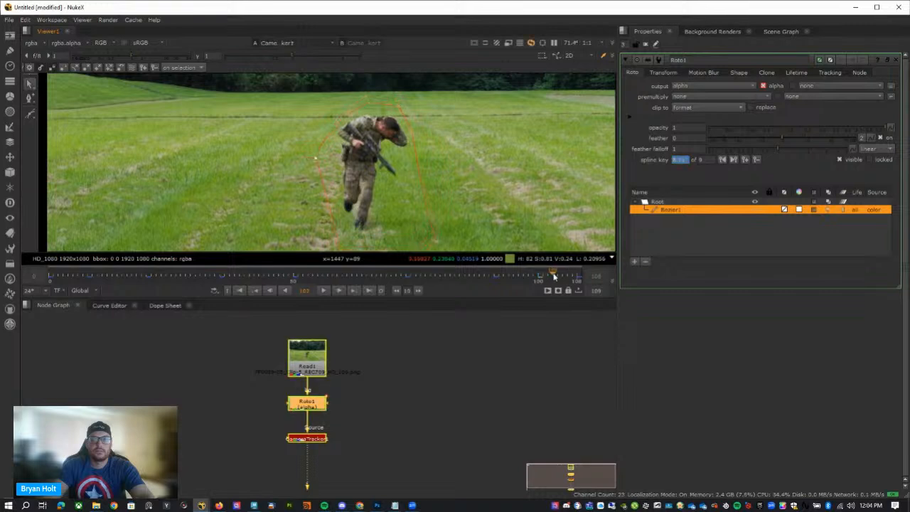
pyautogui.moveTo(344, 249); pyautogui.dragTo(350, 221, button='middle')
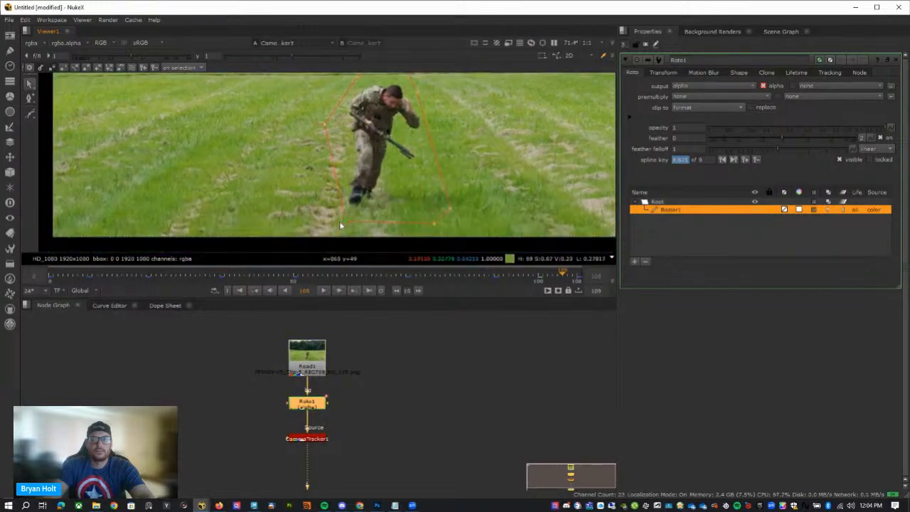
pyautogui.moveTo(340, 223); pyautogui.dragTo(342, 224)
# Scrub through the shot to check that the Bezier shape encloses the soldier between the keyframes.
pyautogui.click(455, 274)
pyautogui.scroll(-1, 439, 197)
pyautogui.moveTo(453, 167); pyautogui.dragTo(459, 199, button='middle')
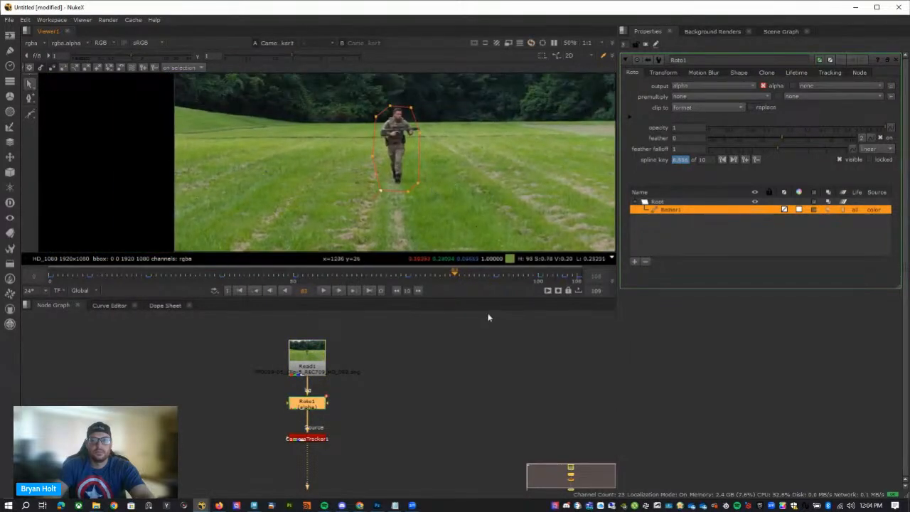
pyautogui.moveTo(453, 277); pyautogui.dragTo(525, 279)
pyautogui.moveTo(323, 89); pyautogui.dragTo(439, 151)
pyautogui.moveTo(530, 278); pyautogui.dragTo(358, 279)
pyautogui.click(352, 83)
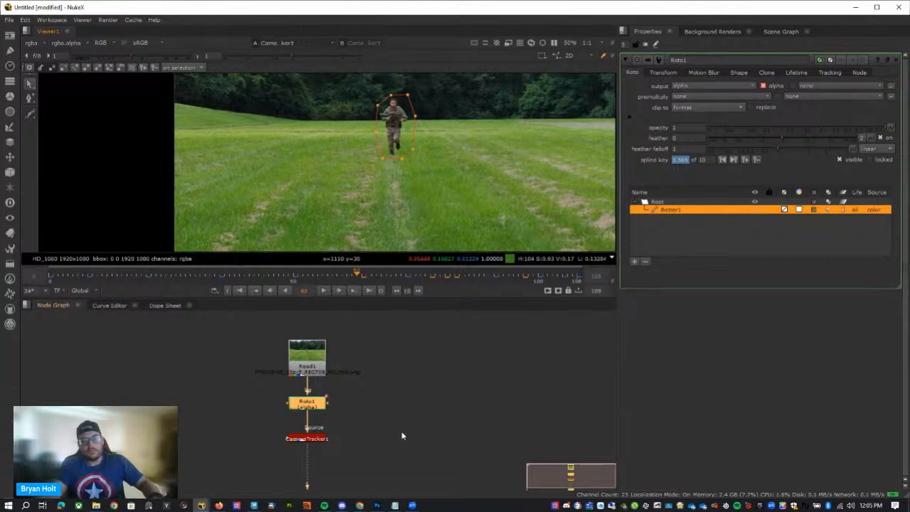
pyautogui.moveTo(311, 274); pyautogui.dragTo(558, 290)
# Save the script as soldier_mm_demo.nk in the Soldier_Dodge_Scene/12_NK folder.
pyautogui.hotkey('ctrl', 's')
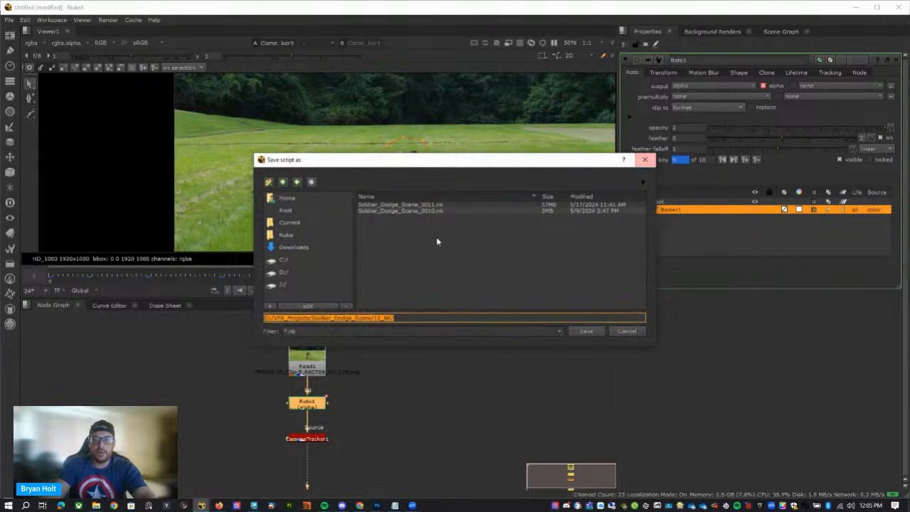
pyautogui.click(440, 320)
pyautogui.write('so')
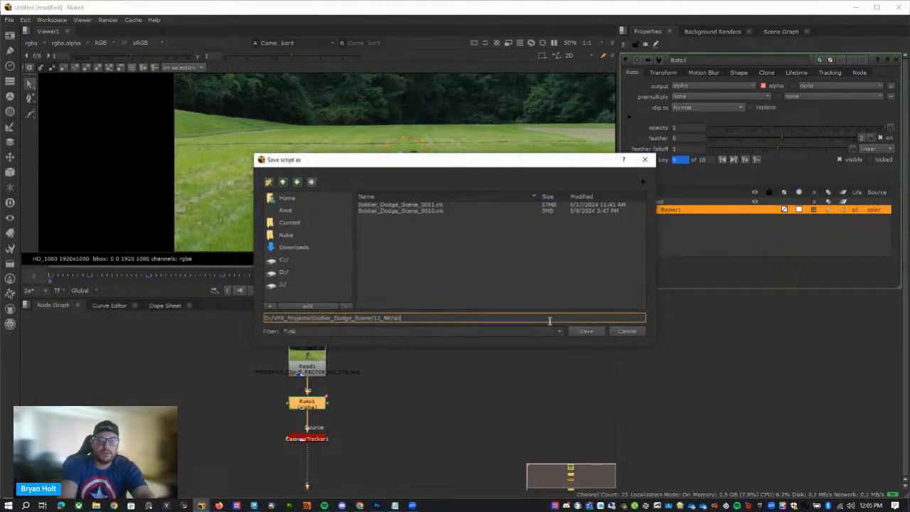
pyautogui.write('ldier_mm_demo')
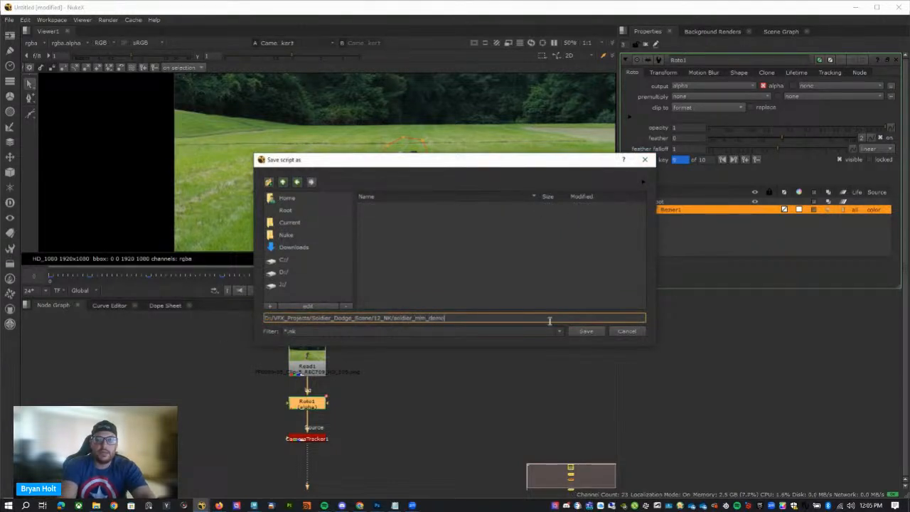
pyautogui.press('Return')
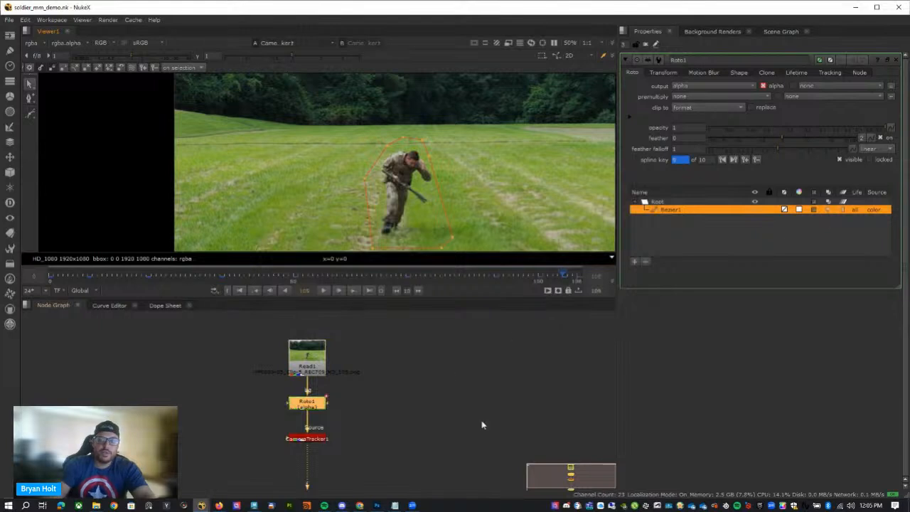
# Open CameraTracker1's feature settings and enable Preview Features.
pyautogui.doubleClick(335, 415)
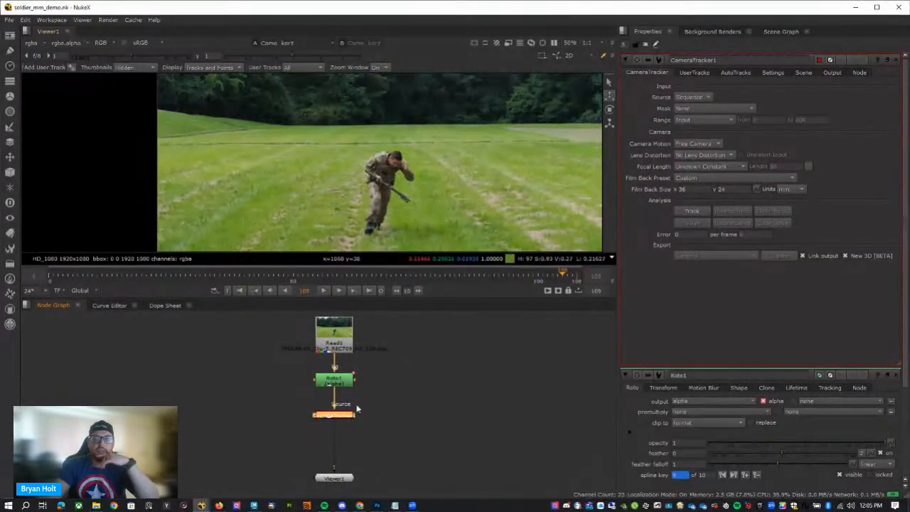
pyautogui.moveTo(348, 416); pyautogui.dragTo(347, 420)
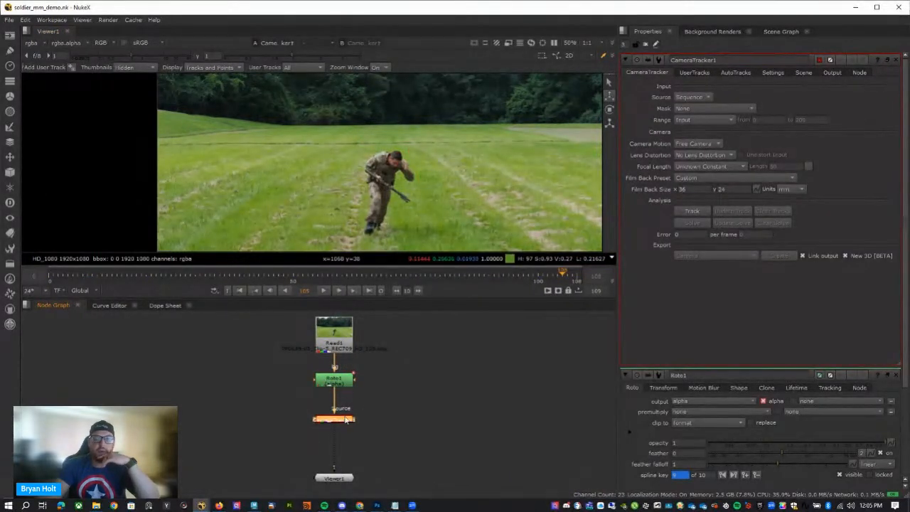
pyautogui.click(781, 72)
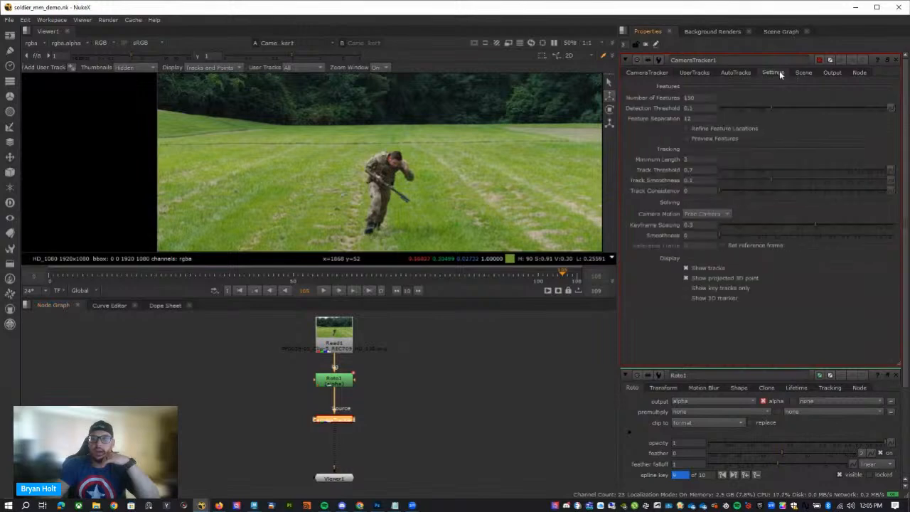
pyautogui.click(705, 139)
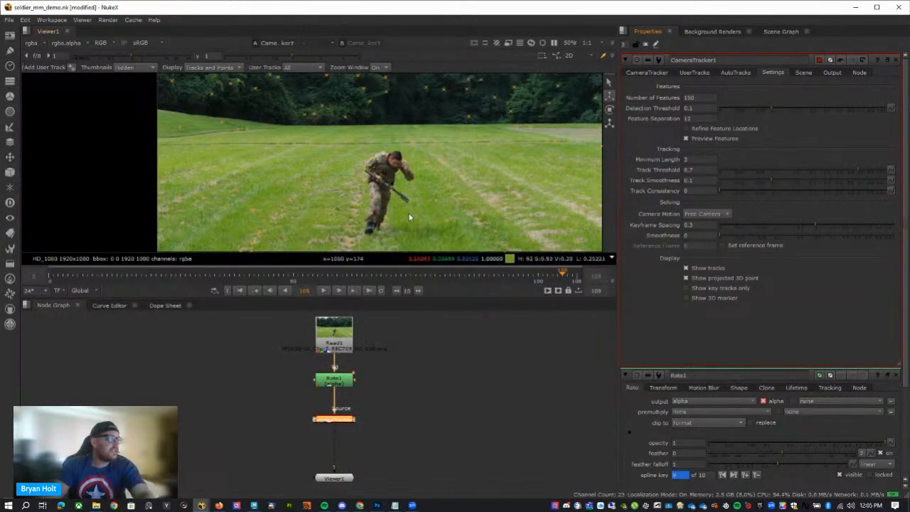
# Inspect the previewed features around the soldier and set CameraTracker1's Number of Features to 1500.
pyautogui.scroll(5, 411, 215)
pyautogui.scroll(3, 402, 197)
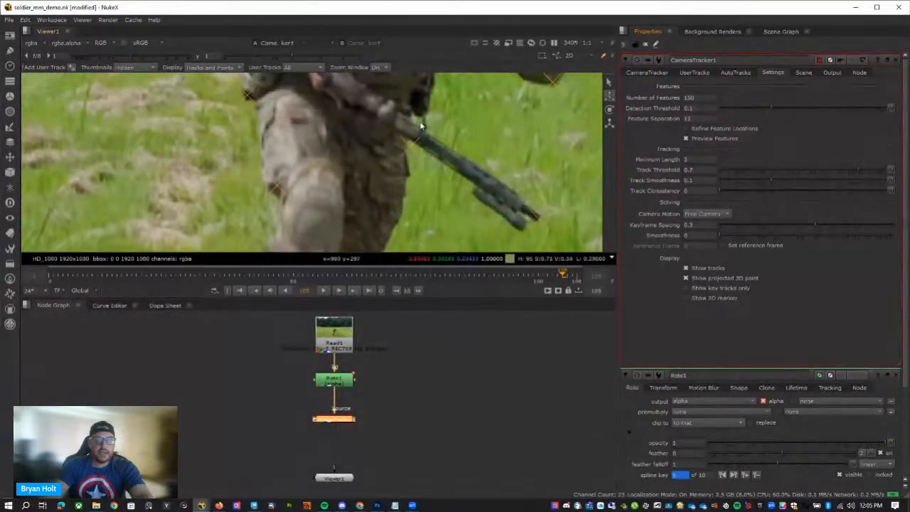
pyautogui.scroll(-4, 402, 150)
pyautogui.scroll(-3, 425, 185)
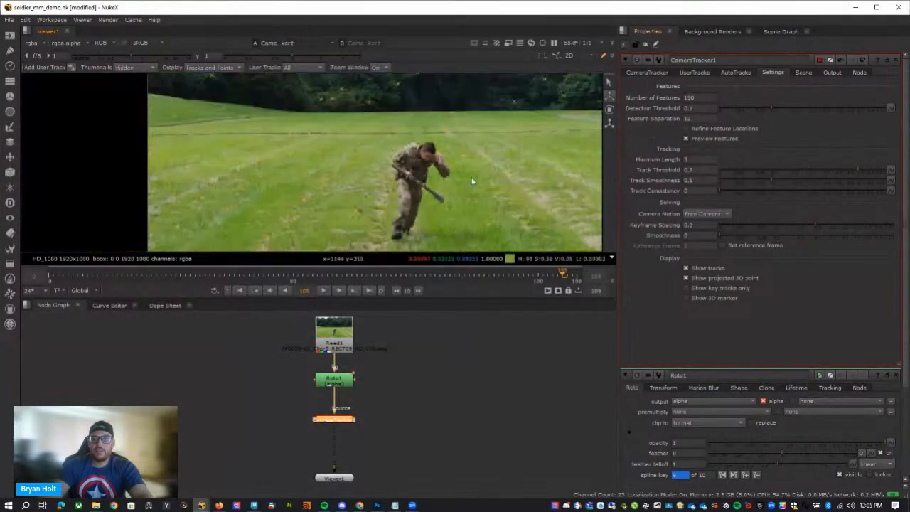
pyautogui.doubleClick(708, 100)
pyautogui.write('1500')
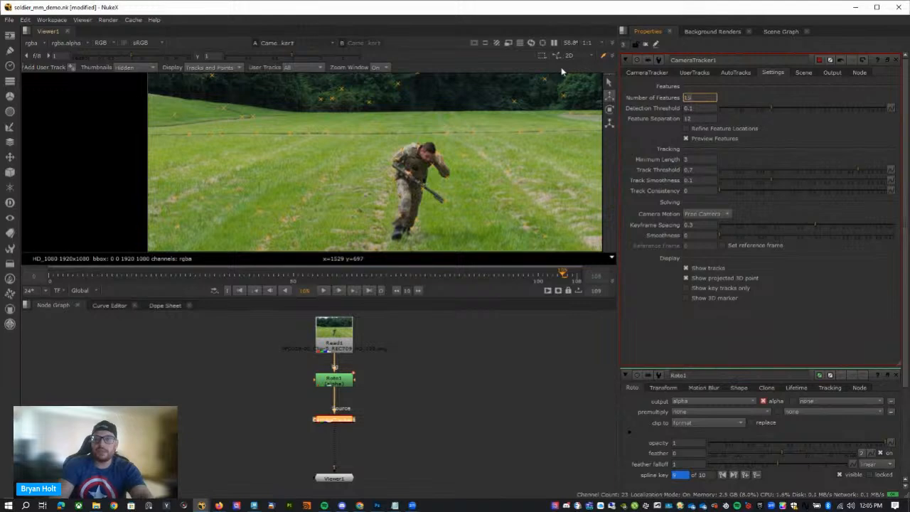
pyautogui.press('Return')
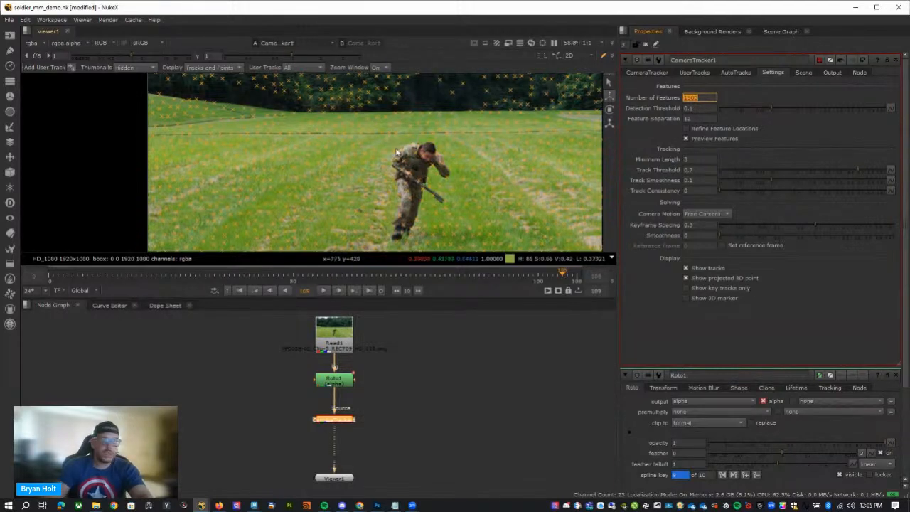
# Inspect the previewed features across the trees and field, and raise CameraTracker1's Number of Features.
pyautogui.moveTo(499, 152); pyautogui.dragTo(434, 275, button='middle')
pyautogui.scroll(-1, 435, 189)
pyautogui.moveTo(435, 188); pyautogui.dragTo(445, 132, button='middle')
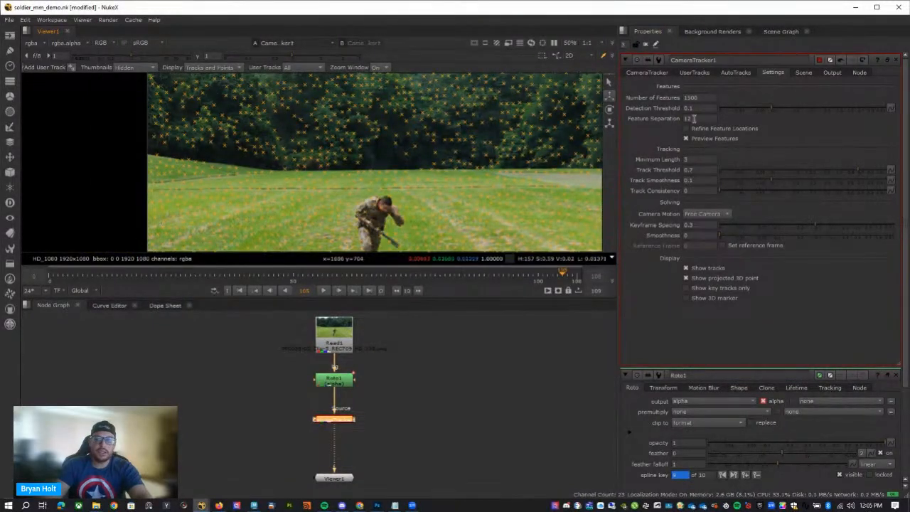
pyautogui.click(661, 73)
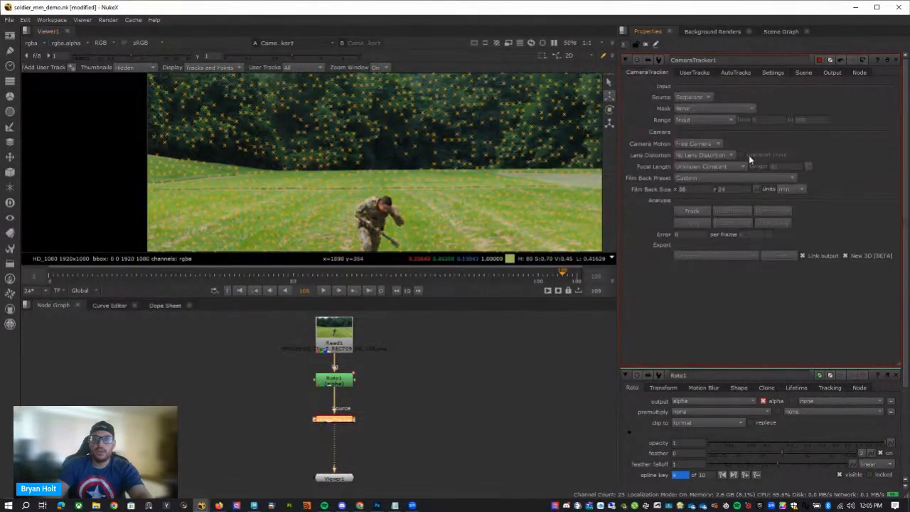
pyautogui.click(799, 73)
pyautogui.click(780, 74)
pyautogui.moveTo(710, 98); pyautogui.dragTo(609, 90)
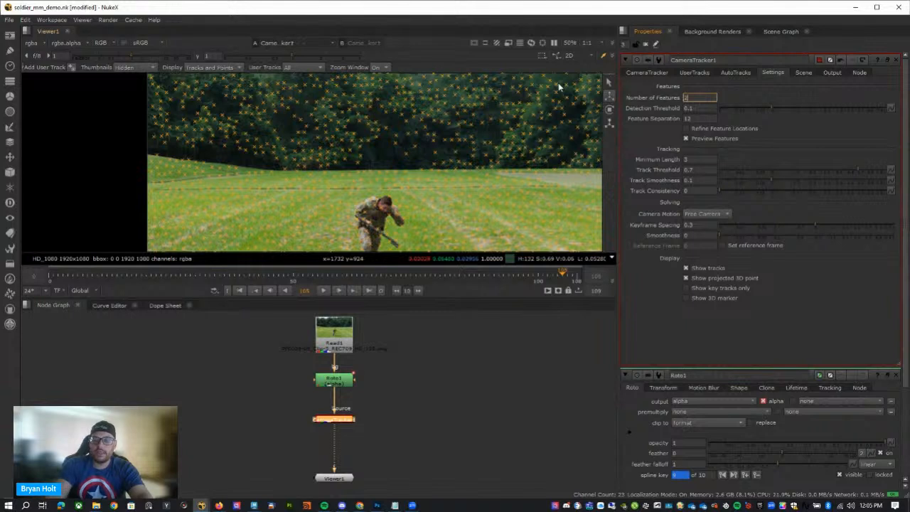
# Compare Source Alpha, Source Inverted Alpha and Mask Luminance as CameraTracker1's mask, and set the mask to Source Alpha.
pyautogui.click(662, 74)
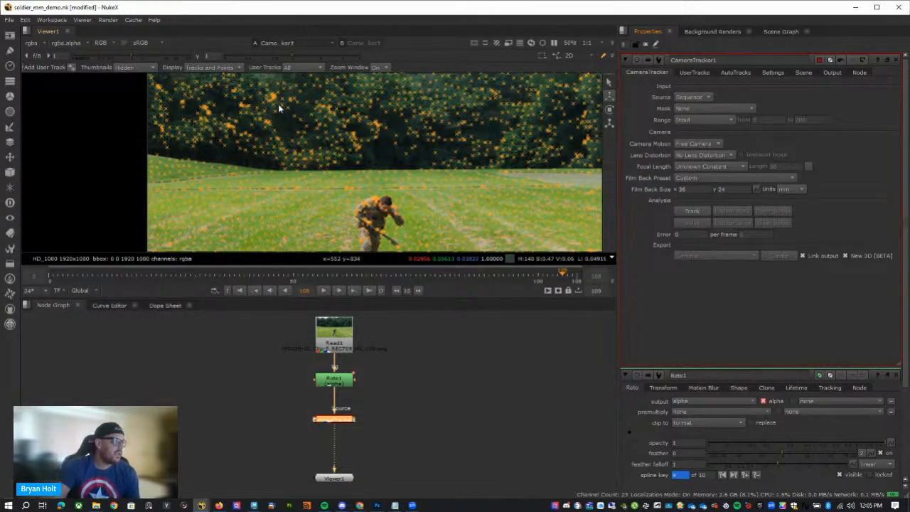
pyautogui.scroll(-2, 340, 139)
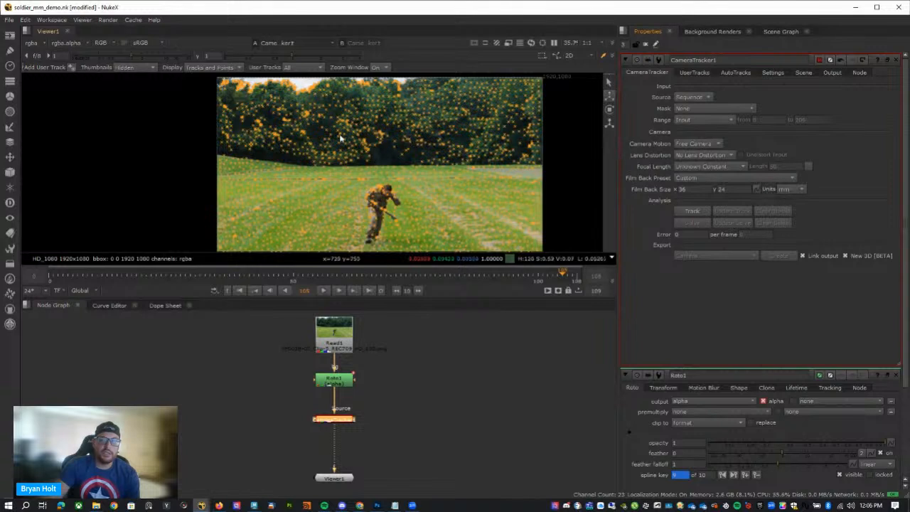
pyautogui.scroll(2, 356, 168)
pyautogui.scroll(-1, 366, 185)
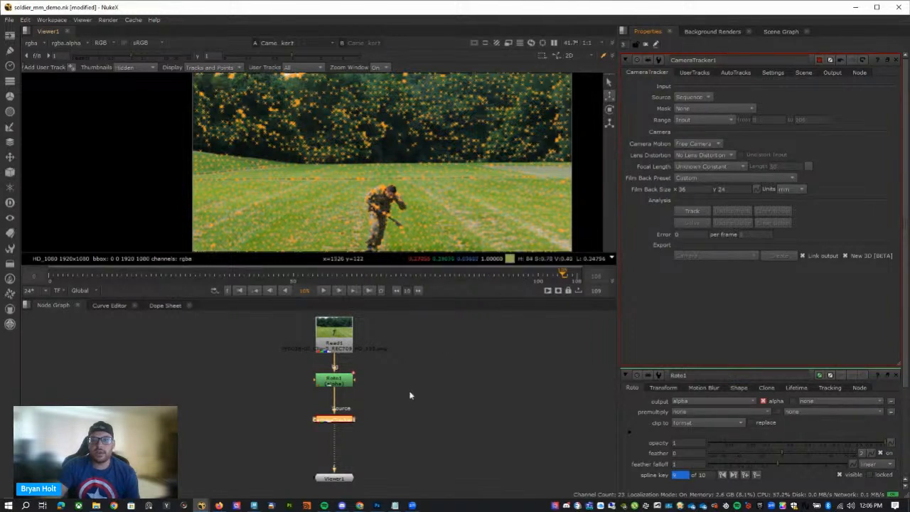
pyautogui.click(681, 109)
pyautogui.click(723, 119)
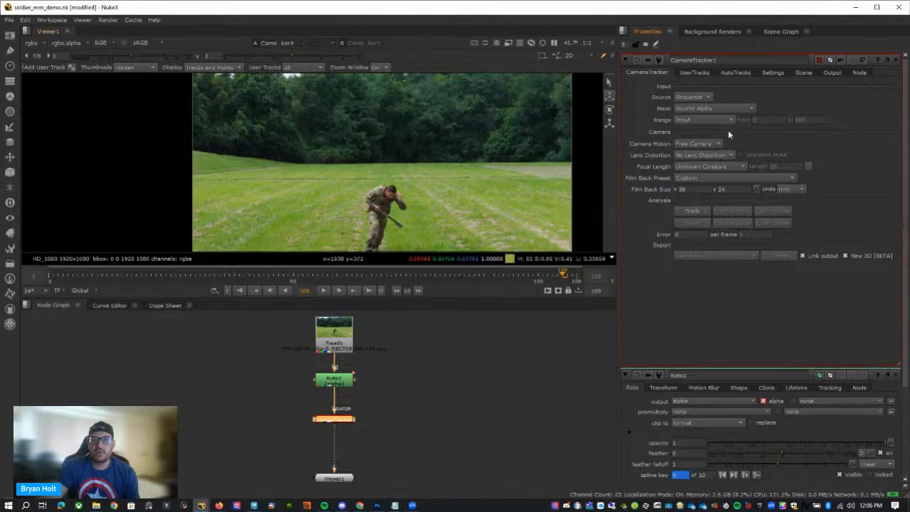
pyautogui.click(725, 108)
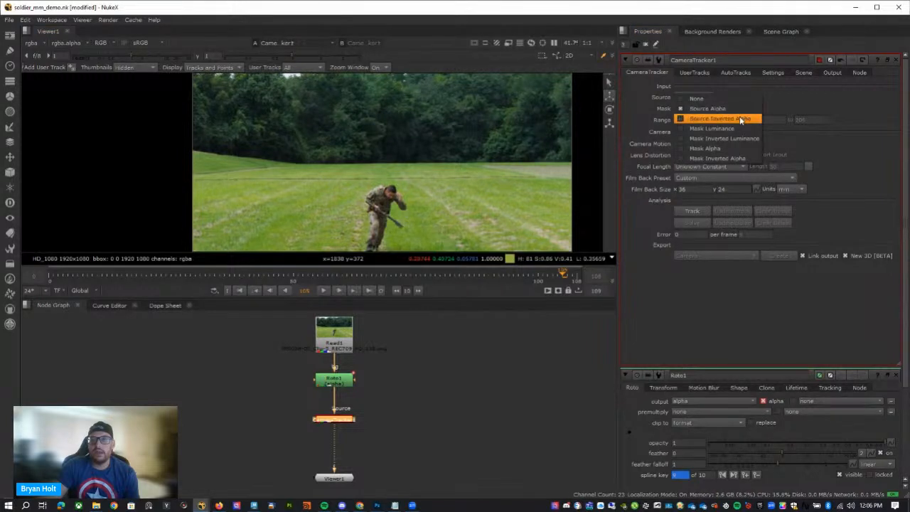
pyautogui.click(741, 119)
pyautogui.click(717, 106)
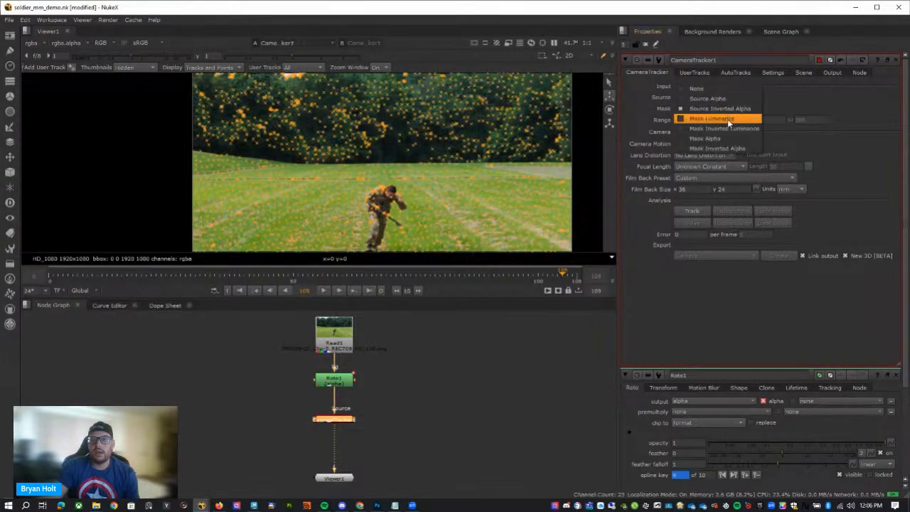
pyautogui.click(724, 120)
pyautogui.click(722, 109)
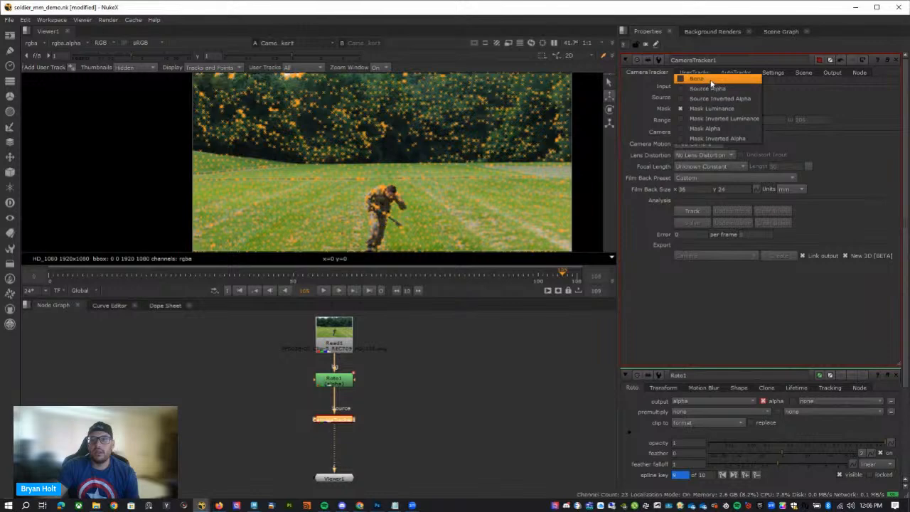
pyautogui.click(708, 88)
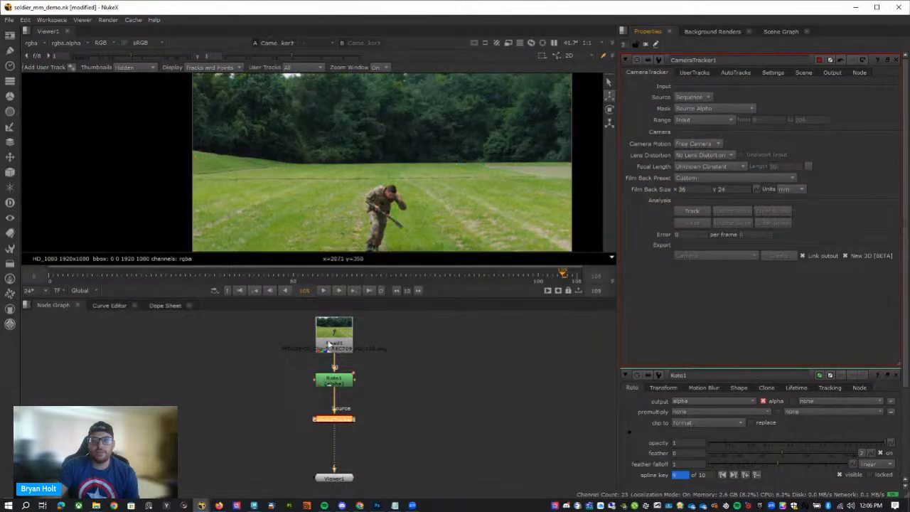
# Set Roto1's premultiply to alpha and inspect the previewed features around the soldier.
pyautogui.doubleClick(333, 381)
pyautogui.click(690, 98)
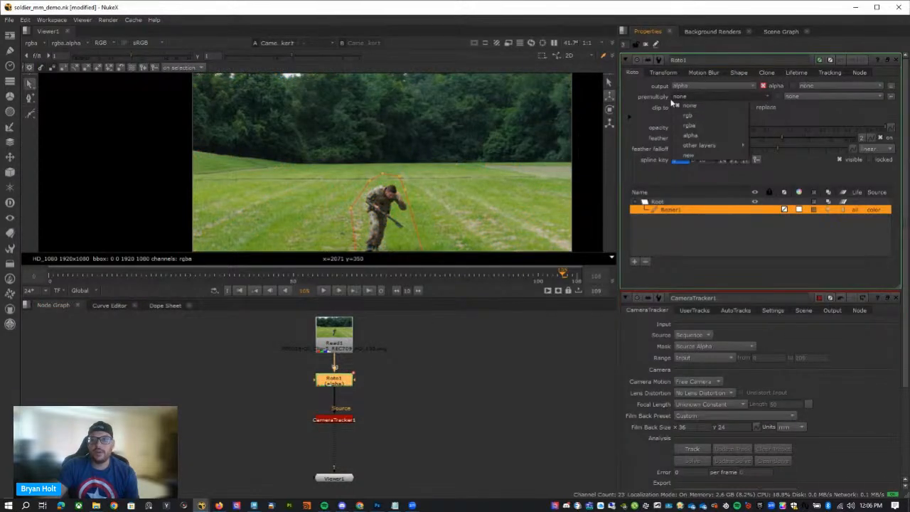
pyautogui.click(704, 135)
pyautogui.scroll(3, 381, 224)
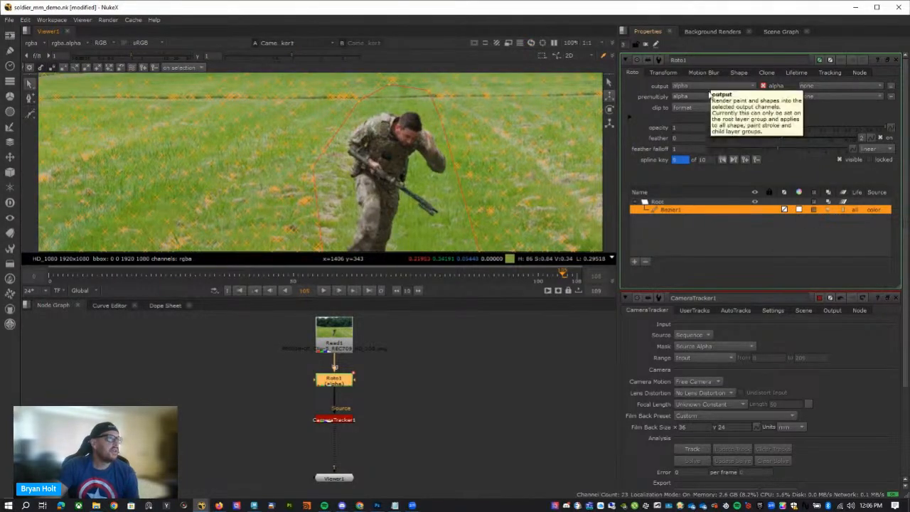
# Reopen CameraTracker1's properties and scrub back to frame 0 to check that the previewed features avoid the soldier.
pyautogui.doubleClick(336, 420)
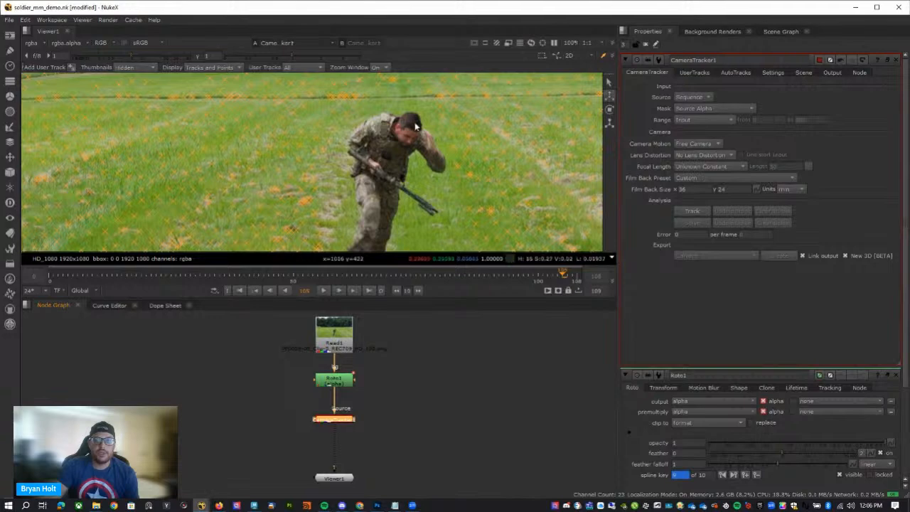
pyautogui.scroll(-5, 370, 107)
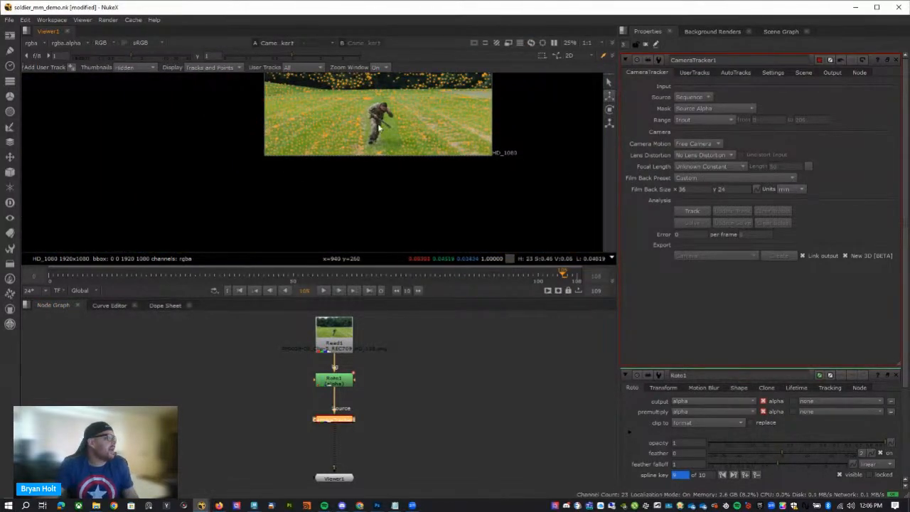
pyautogui.click(218, 276)
pyautogui.moveTo(210, 278); pyautogui.dragTo(50, 276)
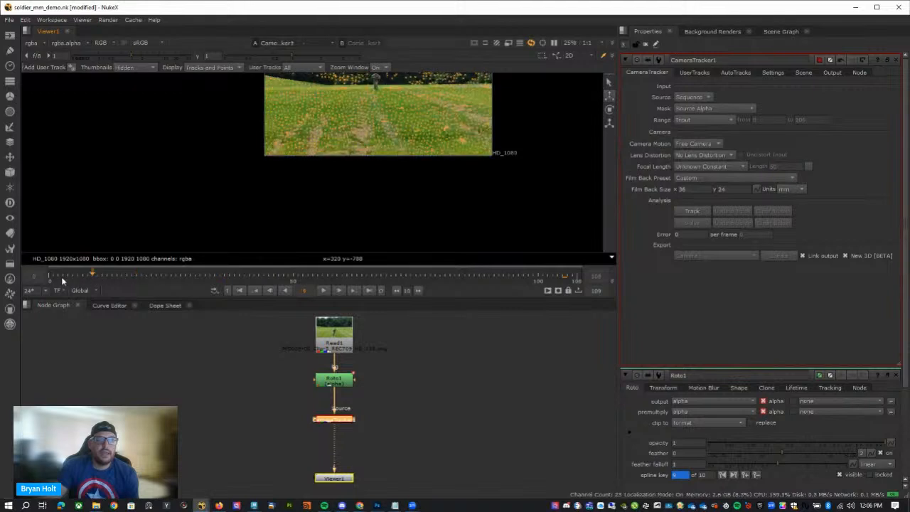
pyautogui.scroll(3, 339, 165)
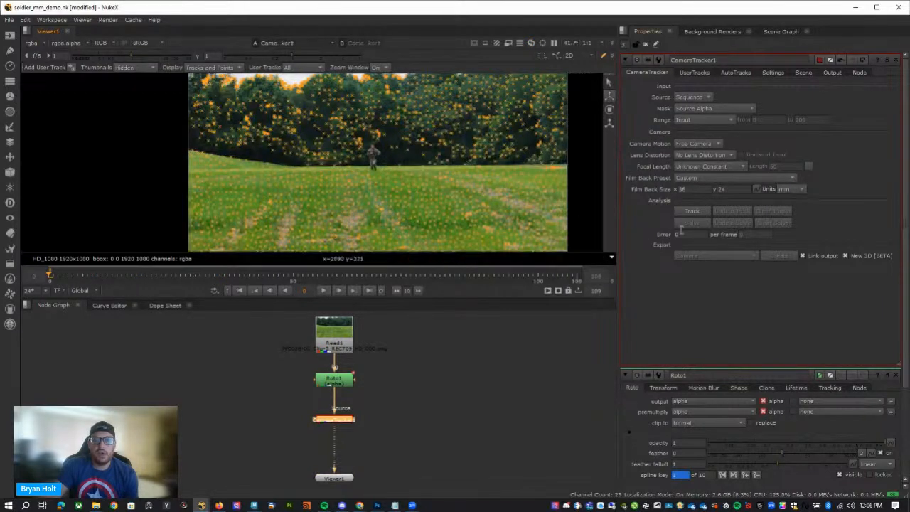
# Set CameraTracker1's Lens Distortion to Unknown Lens, keeping Camera Motion at Free Camera and Focal Length at Unknown Constant.
pyautogui.click(703, 155)
pyautogui.click(715, 167)
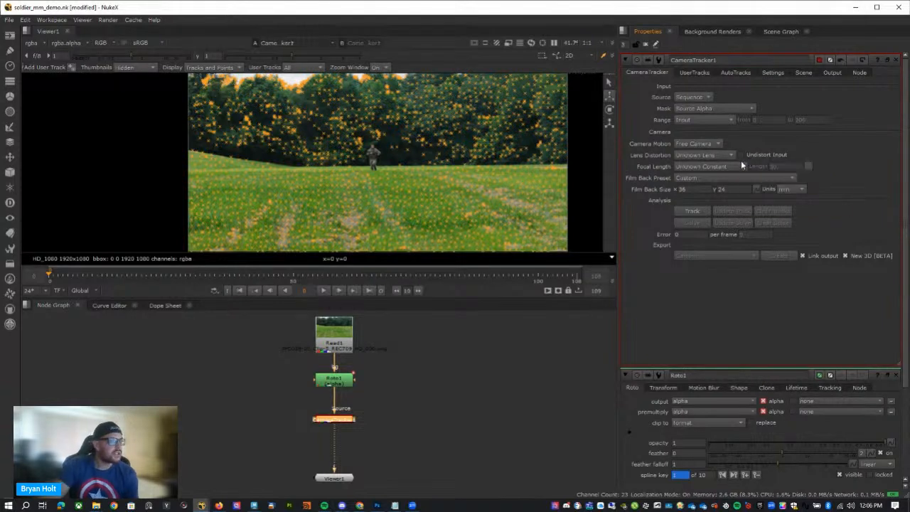
pyautogui.click(697, 144)
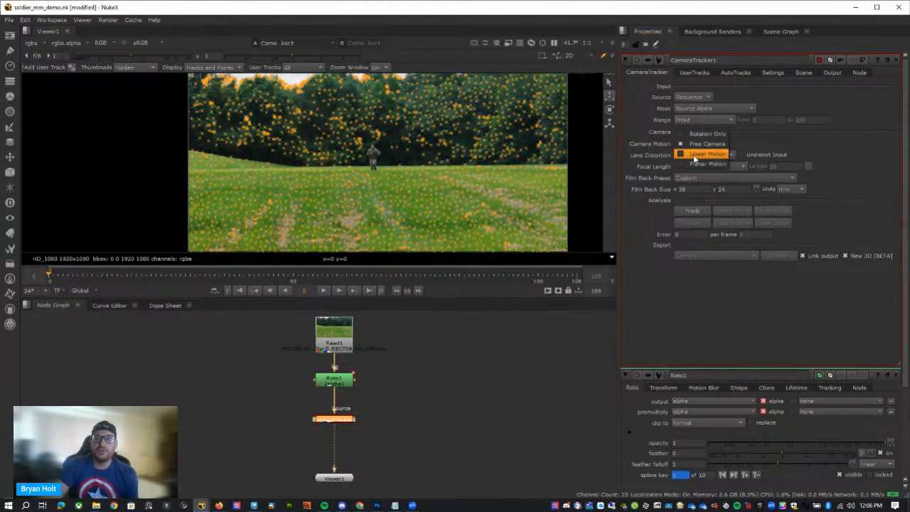
pyautogui.click(678, 145)
pyautogui.click(718, 168)
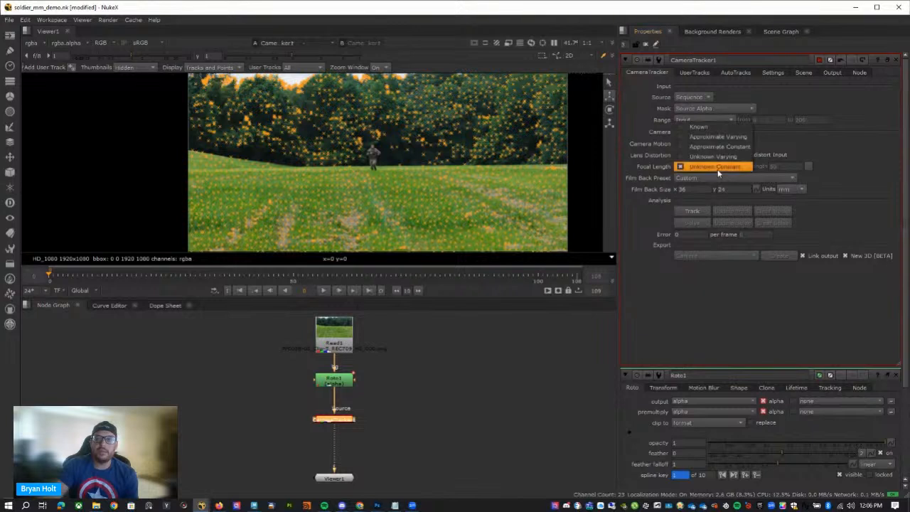
pyautogui.click(720, 167)
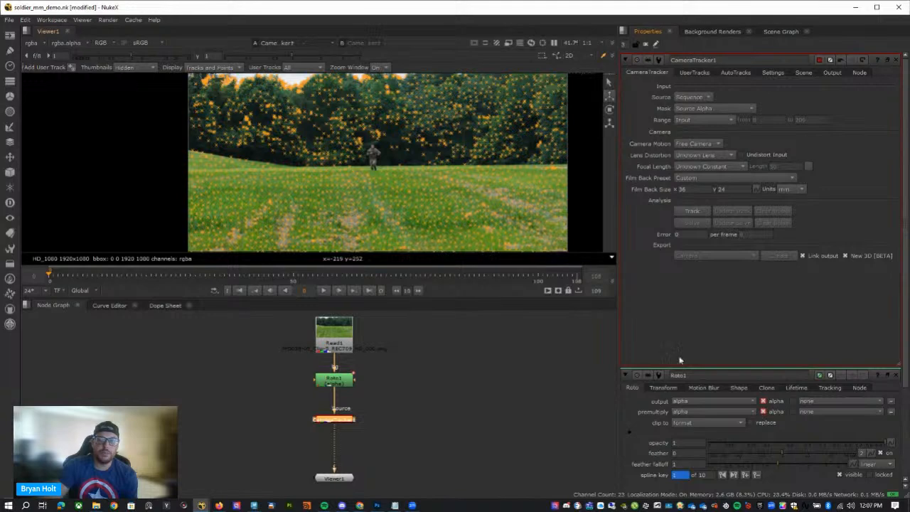
# Track the features through the whole sequence and solve the camera.
pyautogui.click(700, 212)
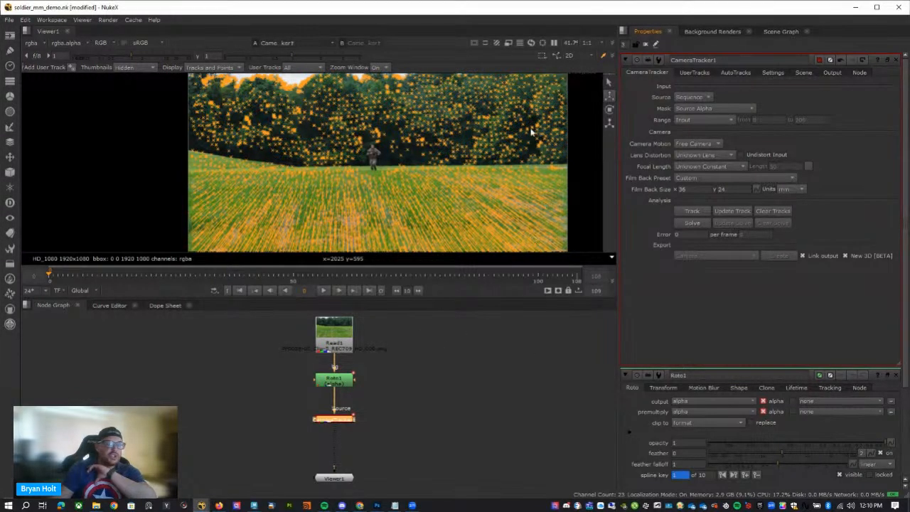
pyautogui.click(694, 222)
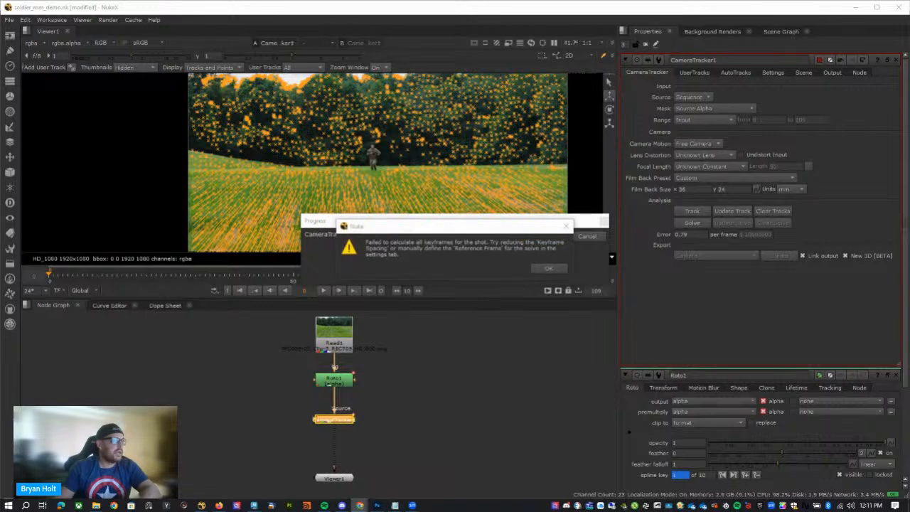
pyautogui.click(549, 270)
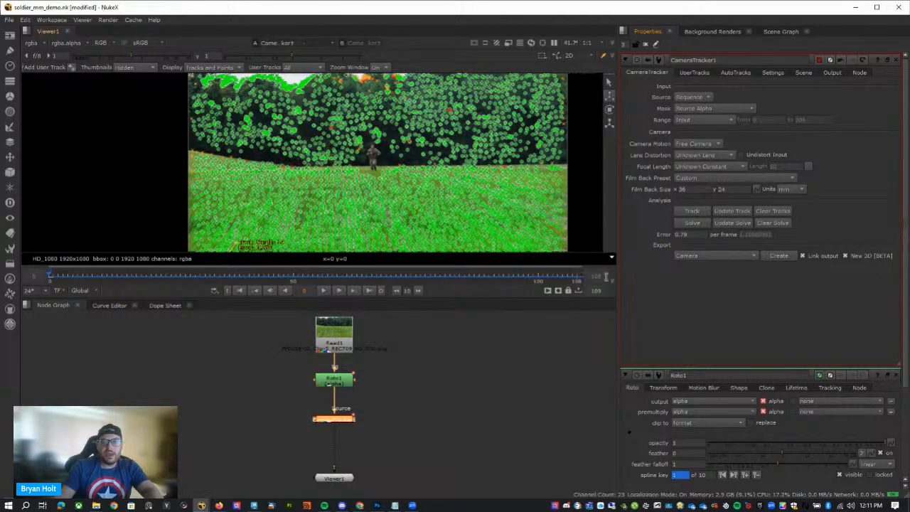
# Check CameraTracker1's solve error and bring its node chain into closer view.
pyautogui.moveTo(335, 418)
pyautogui.mouseDown()
pyautogui.moveTo(353, 423)
pyautogui.moveTo(348, 417)
pyautogui.mouseUp()
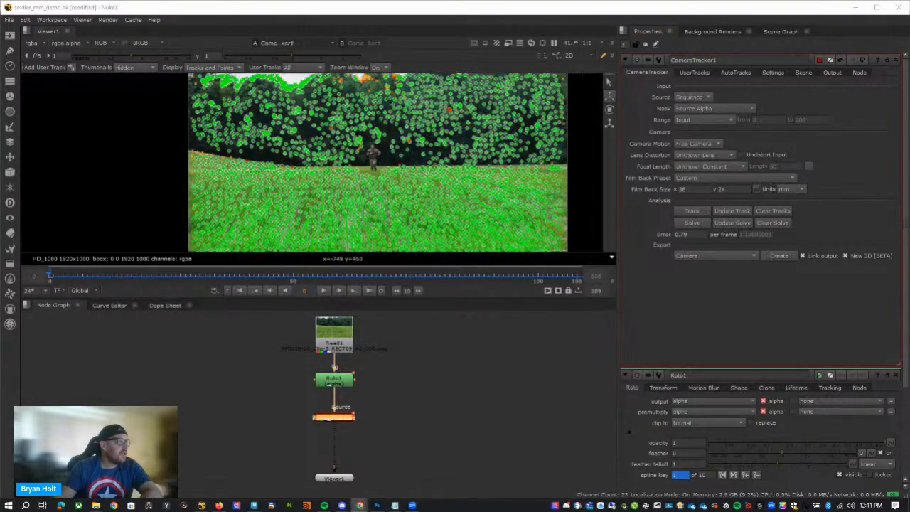
pyautogui.click(681, 234)
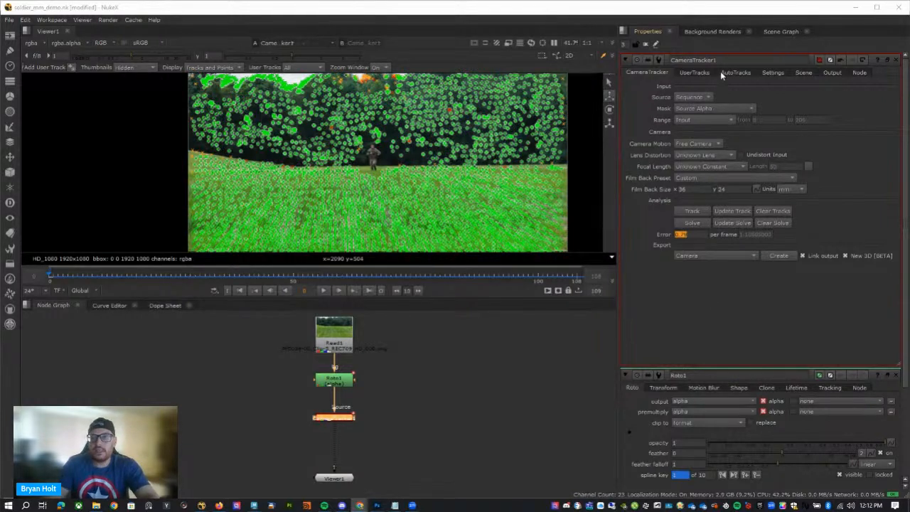
pyautogui.scroll(1, 419, 350)
pyautogui.moveTo(422, 346); pyautogui.dragTo(394, 374, button='middle')
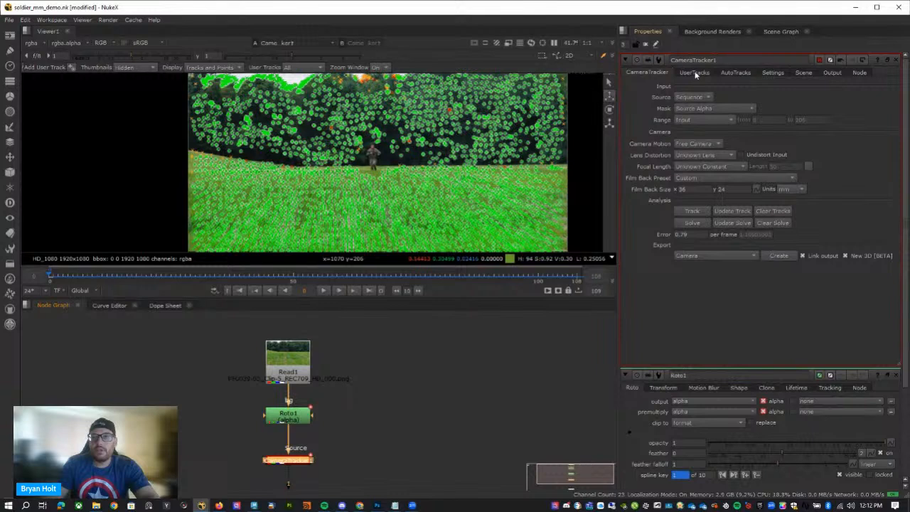
# Delete all rejected tracks and all unsolved tracks from CameraTracker1's automatic tracks.
pyautogui.click(736, 73)
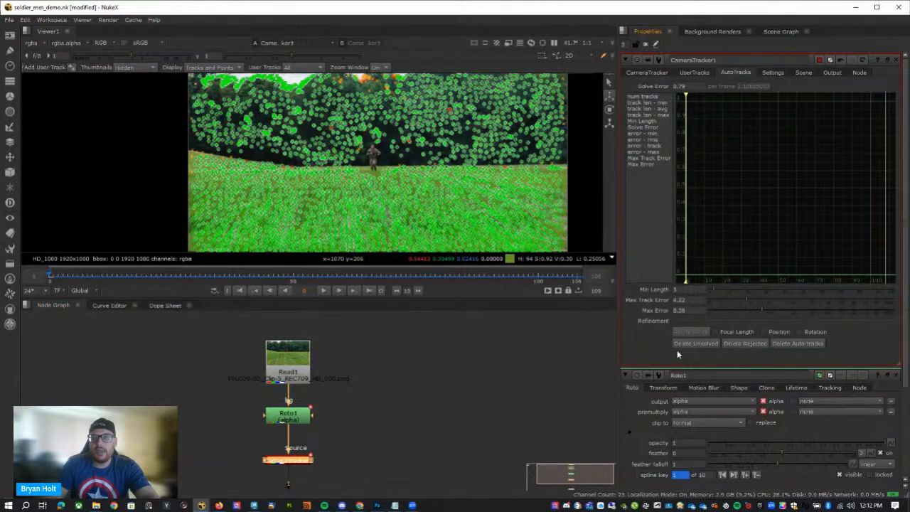
pyautogui.click(751, 344)
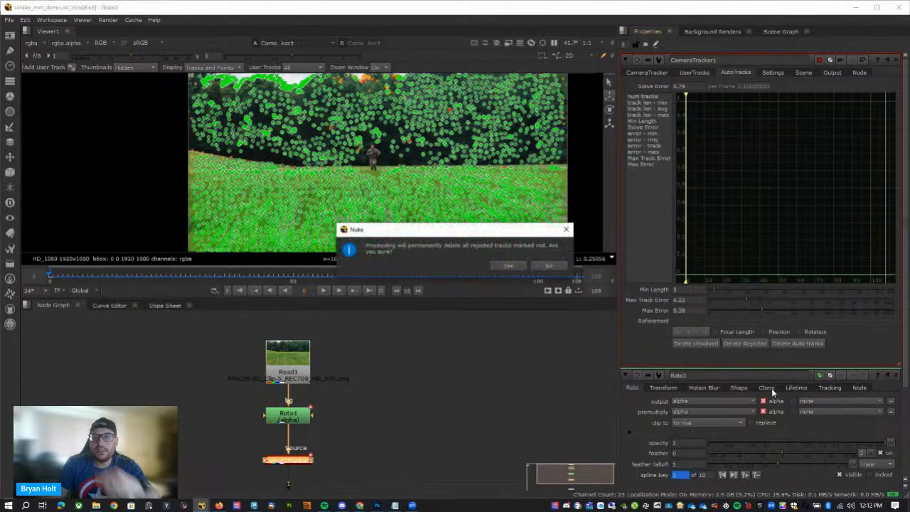
pyautogui.click(517, 268)
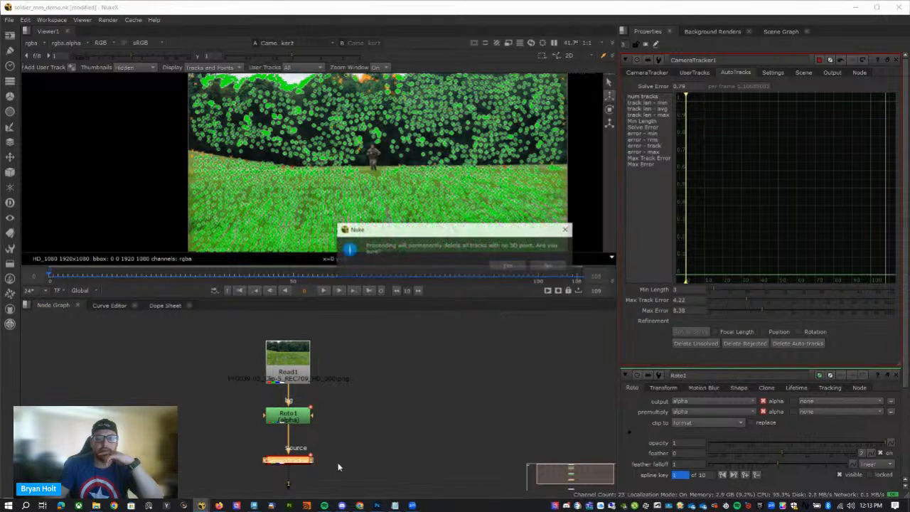
pyautogui.click(509, 267)
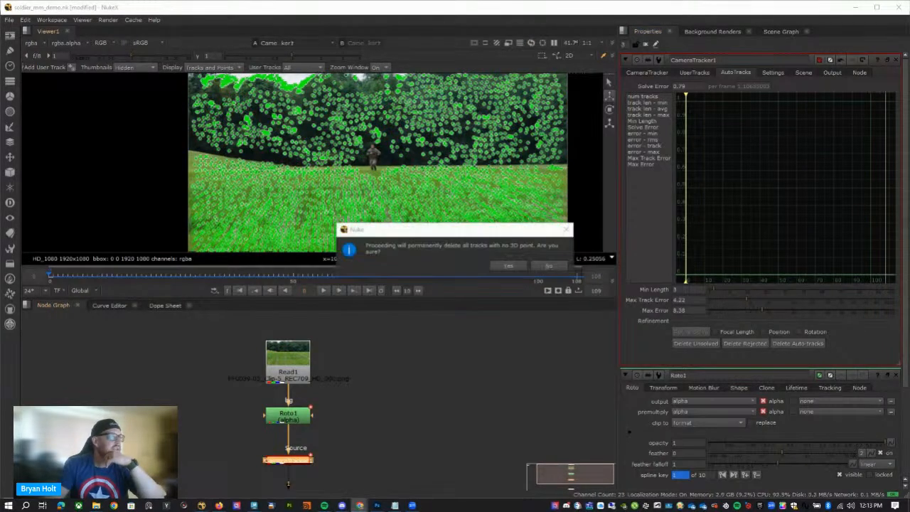
pyautogui.click(503, 275)
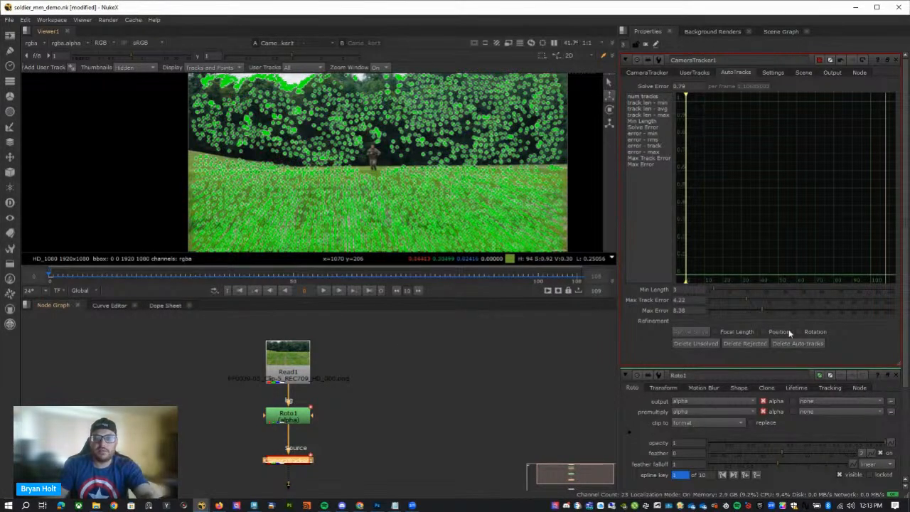
# Tighten the automatic track thresholds to Min Length 11, Max Track Error 1.1 and Max Error 1.9.
pyautogui.moveTo(709, 294)
pyautogui.mouseDown()
pyautogui.moveTo(729, 289)
pyautogui.moveTo(696, 291)
pyautogui.mouseUp()
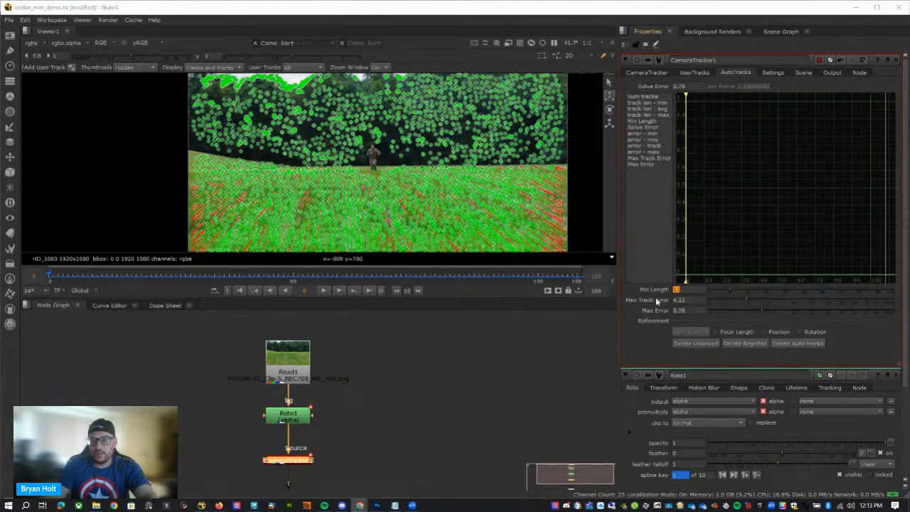
pyautogui.moveTo(746, 301); pyautogui.dragTo(734, 300)
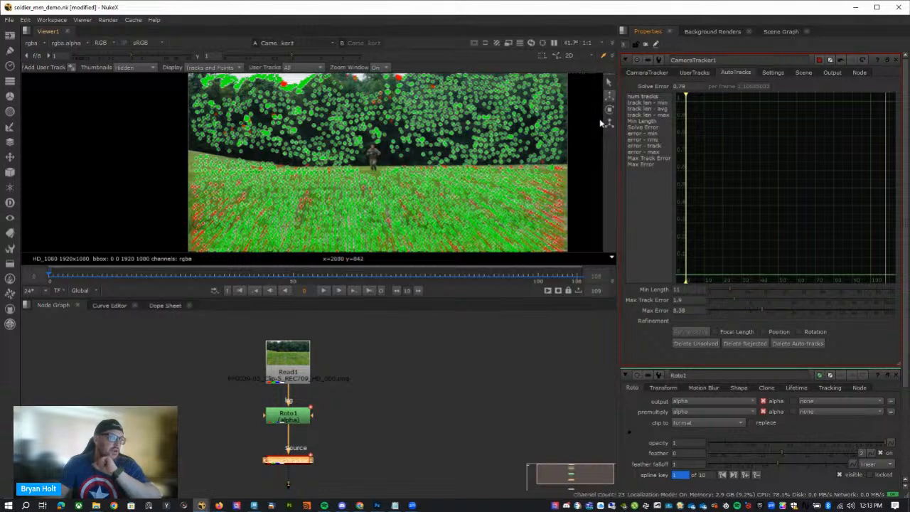
pyautogui.moveTo(736, 303)
pyautogui.mouseDown()
pyautogui.moveTo(761, 310)
pyautogui.moveTo(734, 313)
pyautogui.mouseUp()
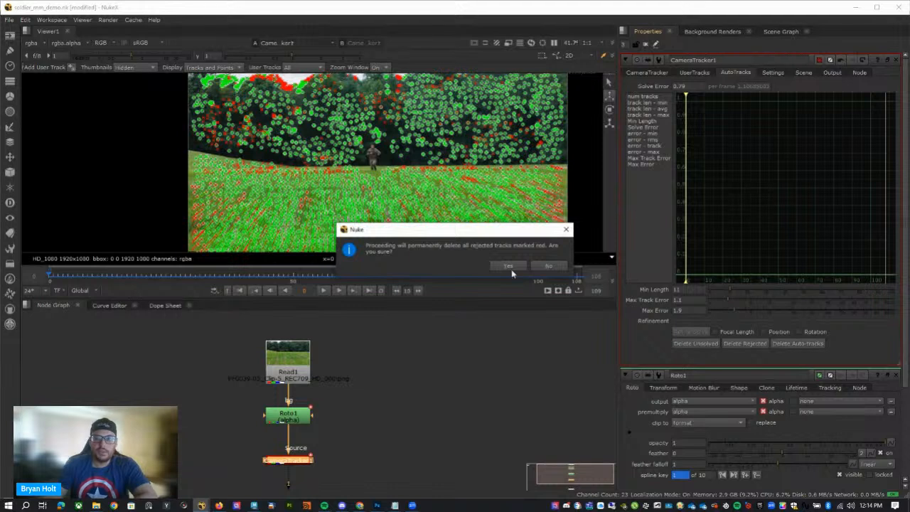
# Permanently delete the rejected tracks and refine the camera solve with Position and Rotation refinement enabled.
pyautogui.click(509, 267)
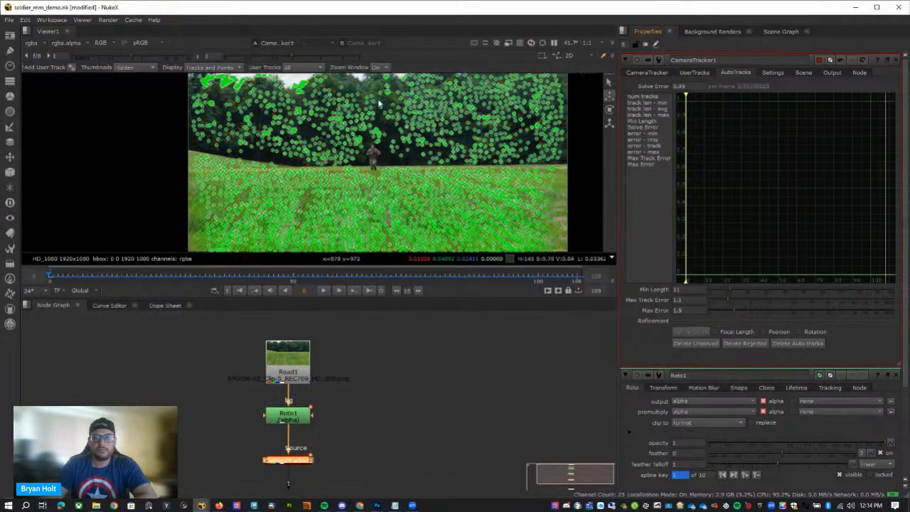
pyautogui.doubleClick(694, 86)
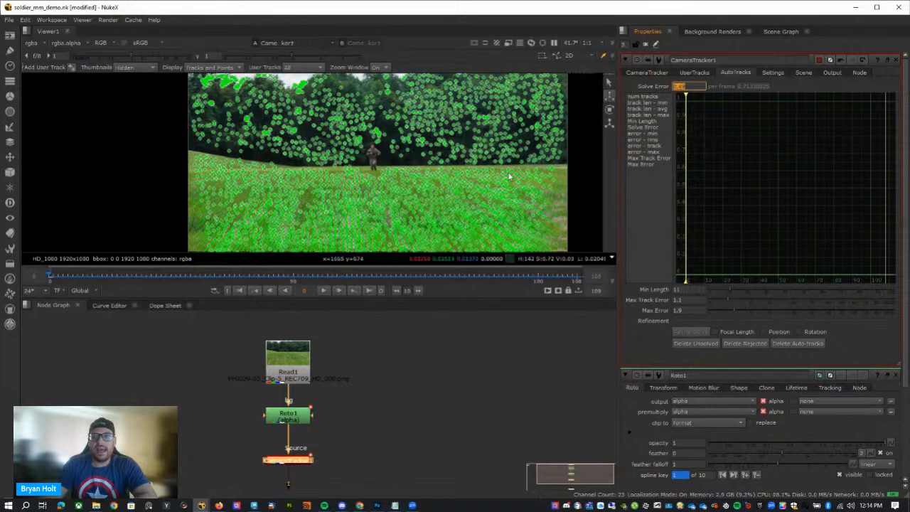
pyautogui.click(773, 332)
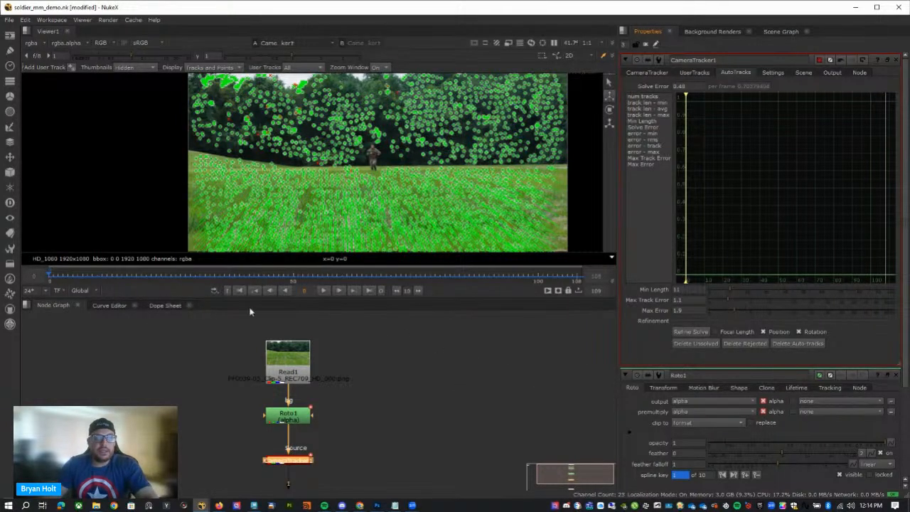
# Play the start of the sequence to review the tracks and move to frame 25.
pyautogui.click(324, 291)
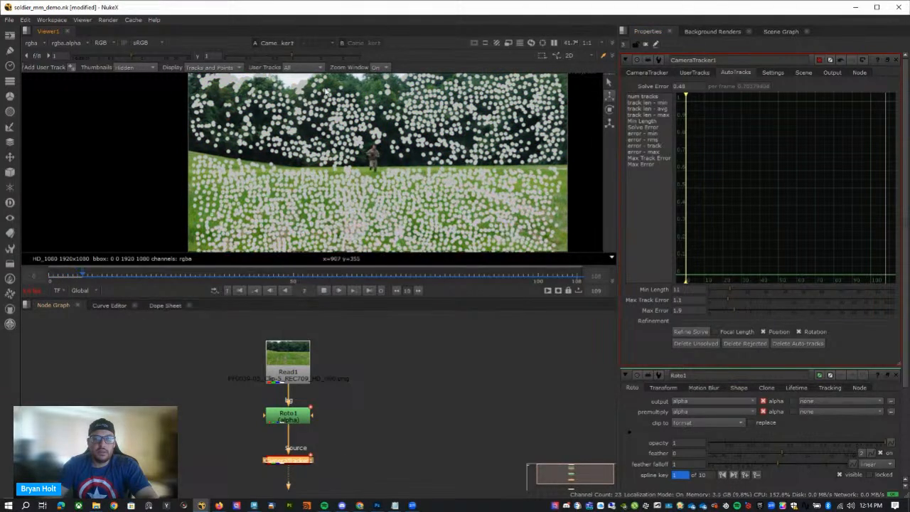
pyautogui.click(323, 290)
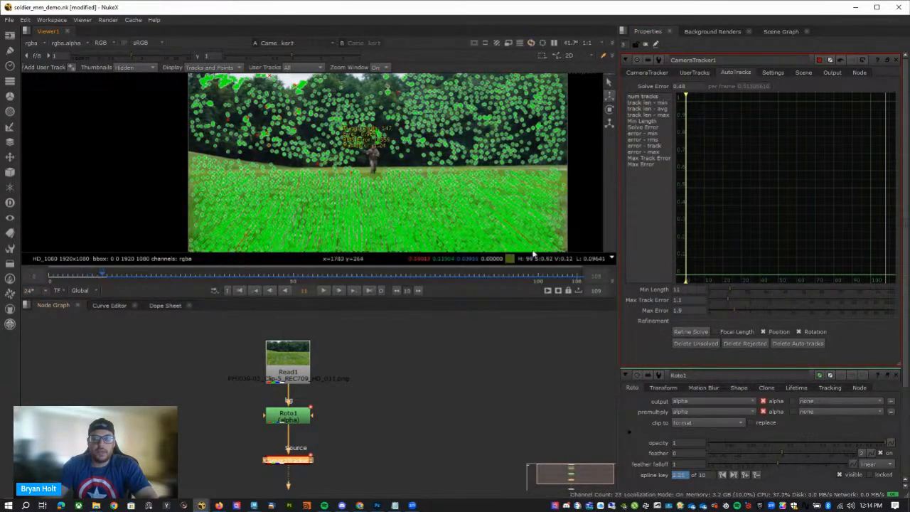
pyautogui.moveTo(90, 278); pyautogui.dragTo(172, 277)
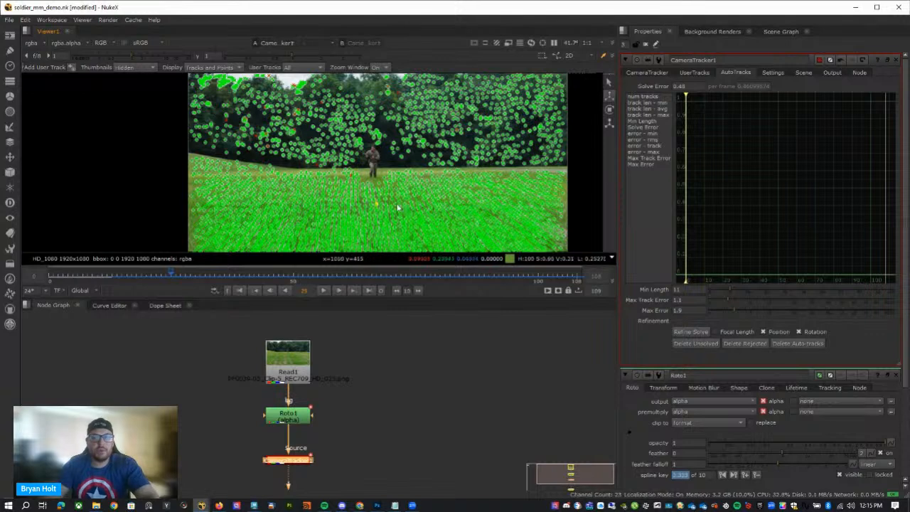
pyautogui.moveTo(377, 204)
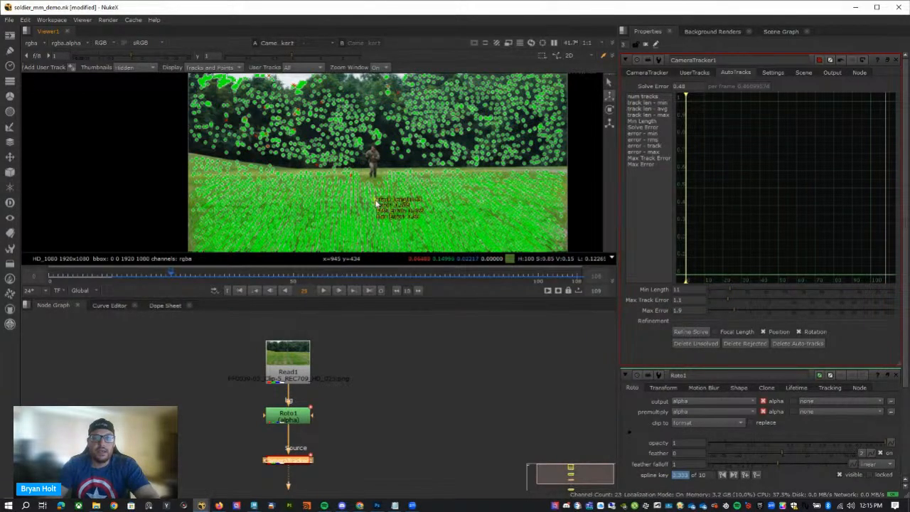
pyautogui.rightClick(378, 207)
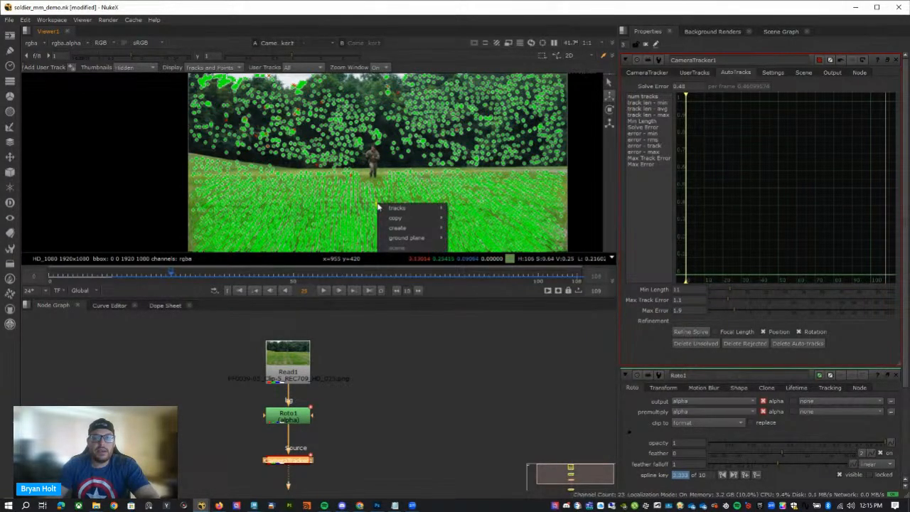
pyautogui.click(389, 170)
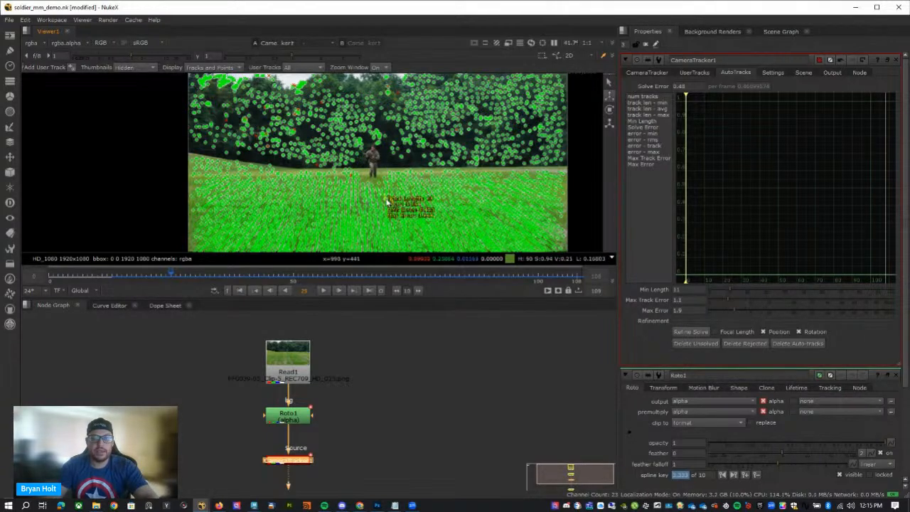
pyautogui.scroll(4, 389, 205)
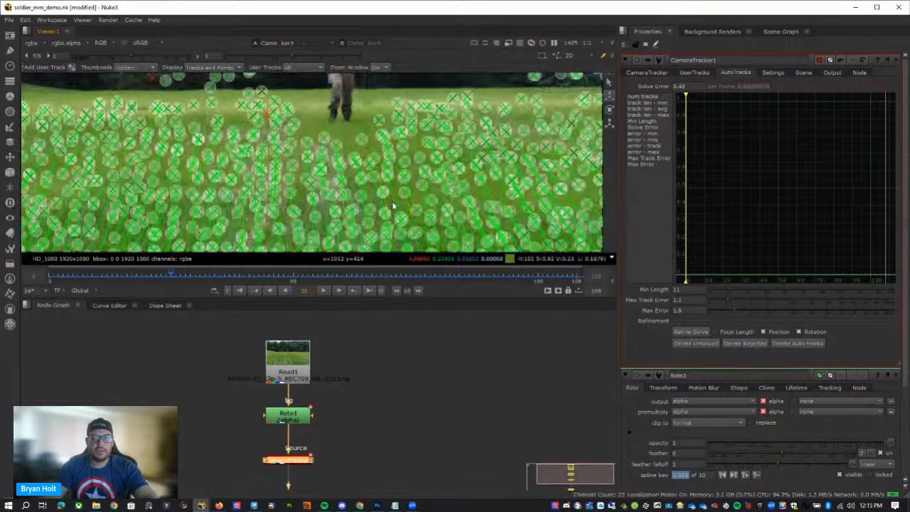
pyautogui.moveTo(391, 200); pyautogui.dragTo(326, 166)
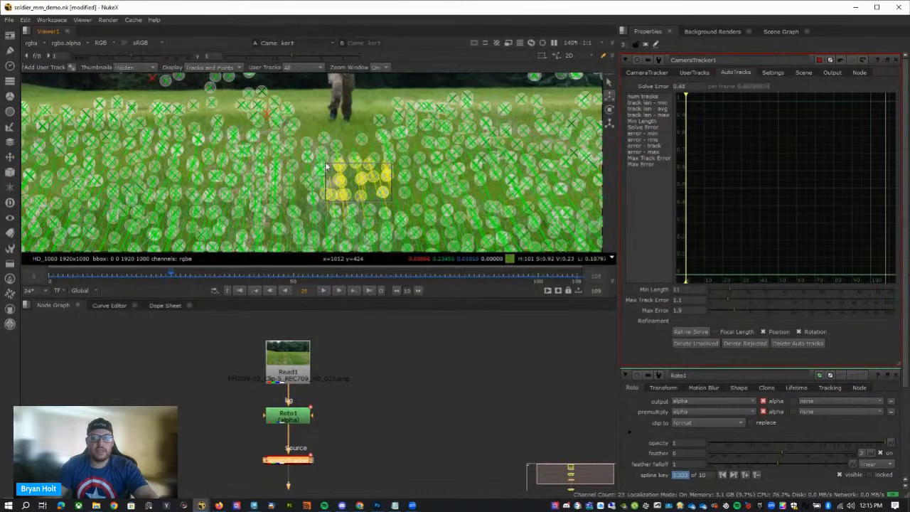
pyautogui.scroll(-5, 391, 207)
pyautogui.scroll(3, 381, 222)
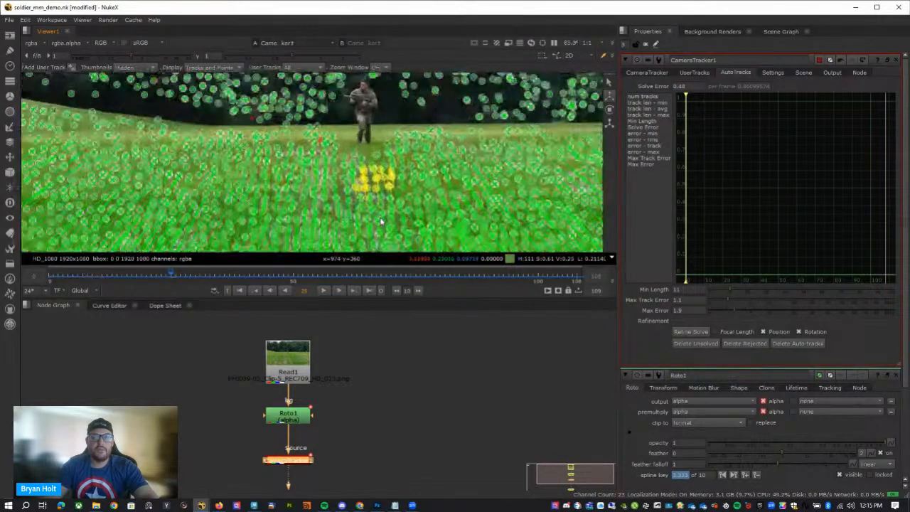
pyautogui.scroll(-2, 380, 222)
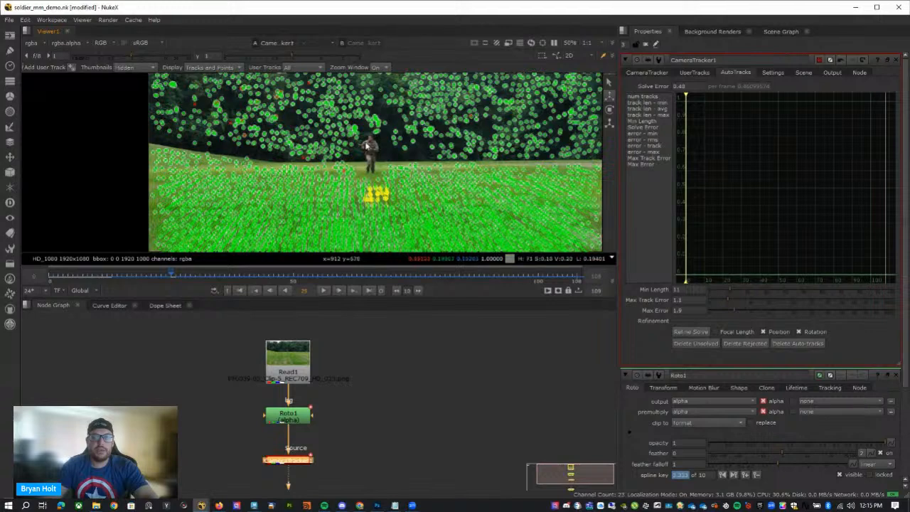
pyautogui.moveTo(320, 220)
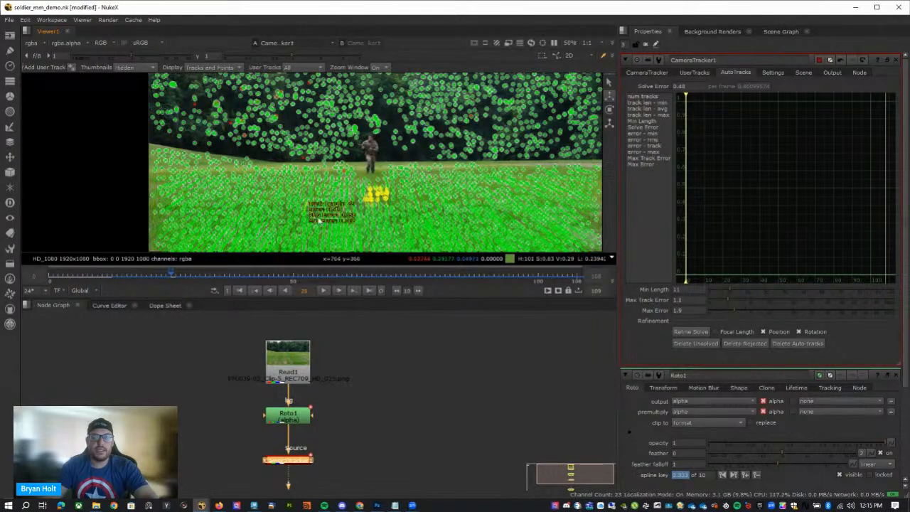
pyautogui.scroll(4, 319, 220)
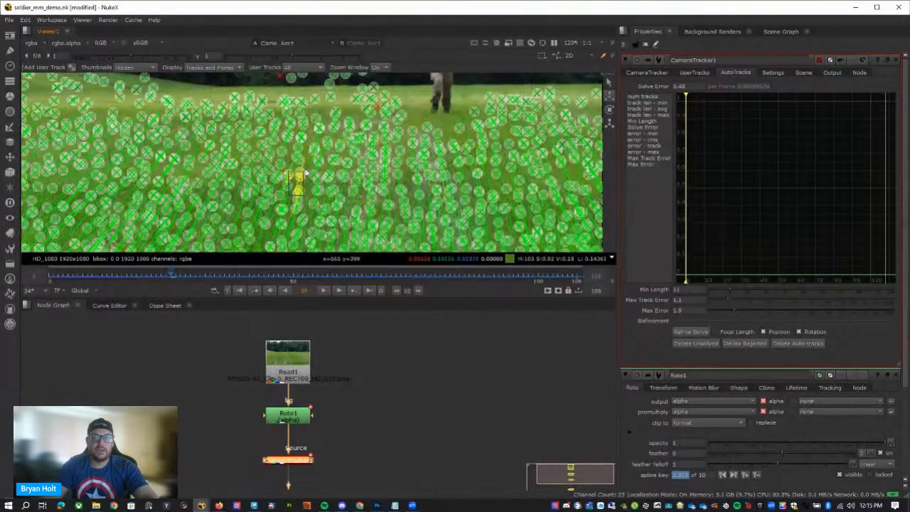
pyautogui.moveTo(306, 173); pyautogui.dragTo(339, 170)
pyautogui.rightClick(327, 176)
pyautogui.moveTo(355, 222)
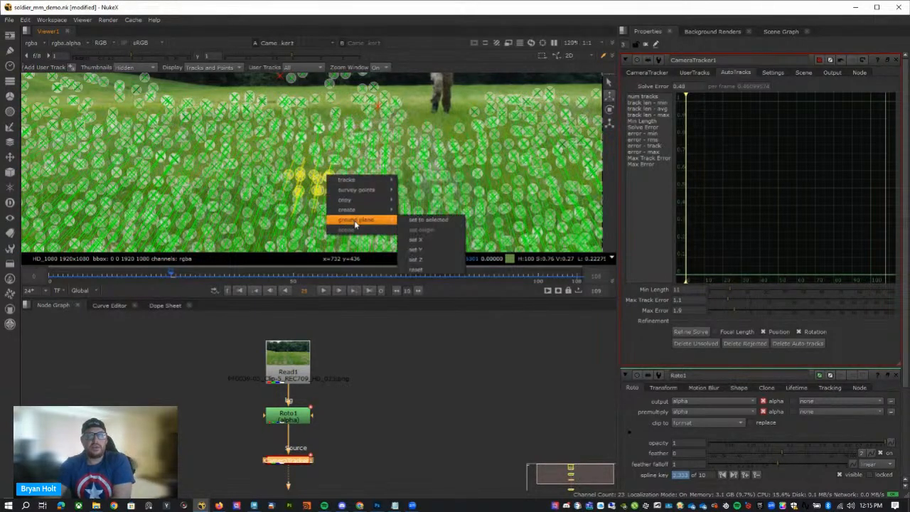
pyautogui.moveTo(369, 200)
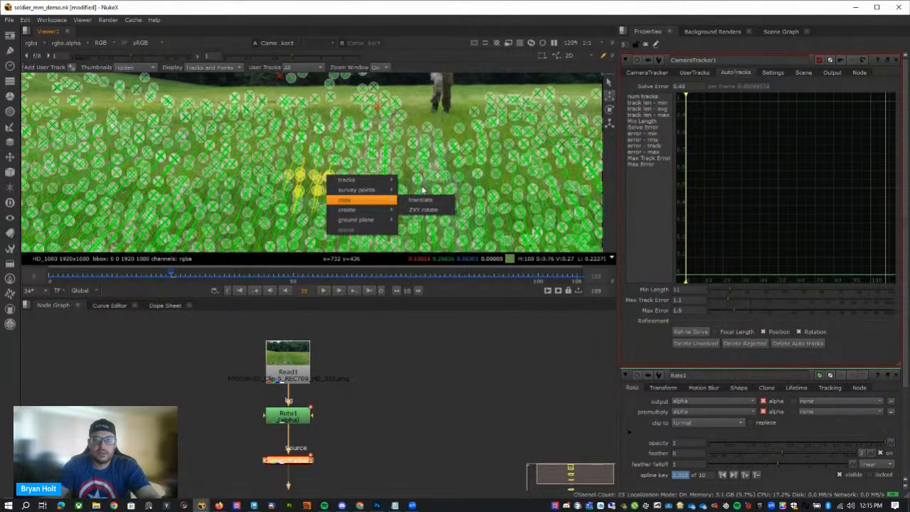
pyautogui.click(421, 200)
pyautogui.scroll(-3, 433, 189)
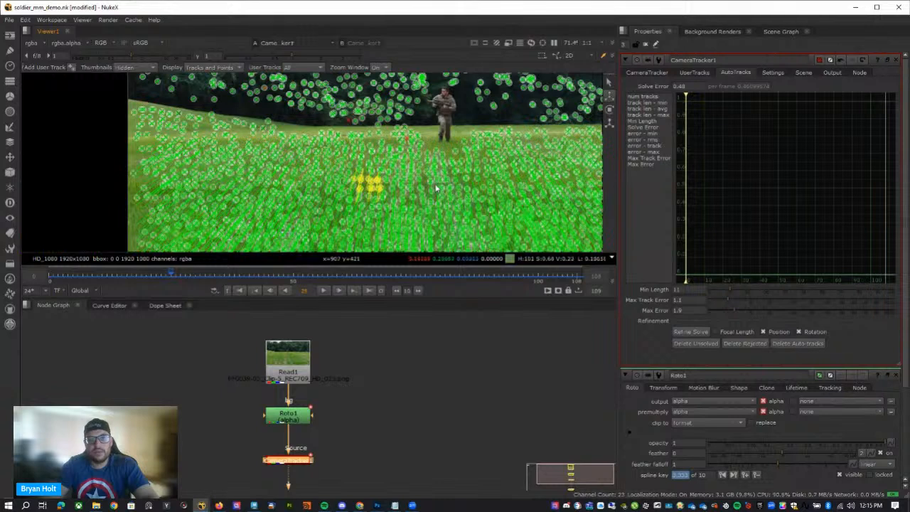
pyautogui.click(432, 186)
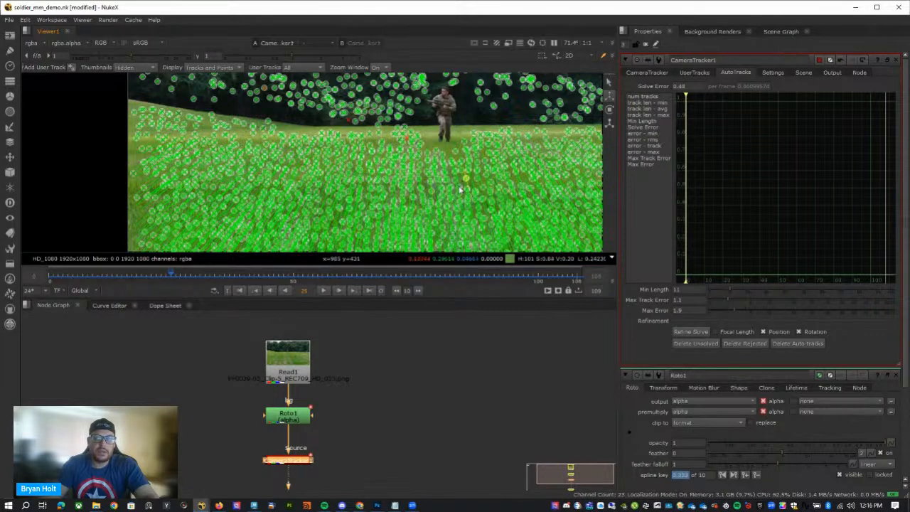
# Set the ground plane to a selected cluster of grass tracks in front of the soldier.
pyautogui.scroll(2, 464, 183)
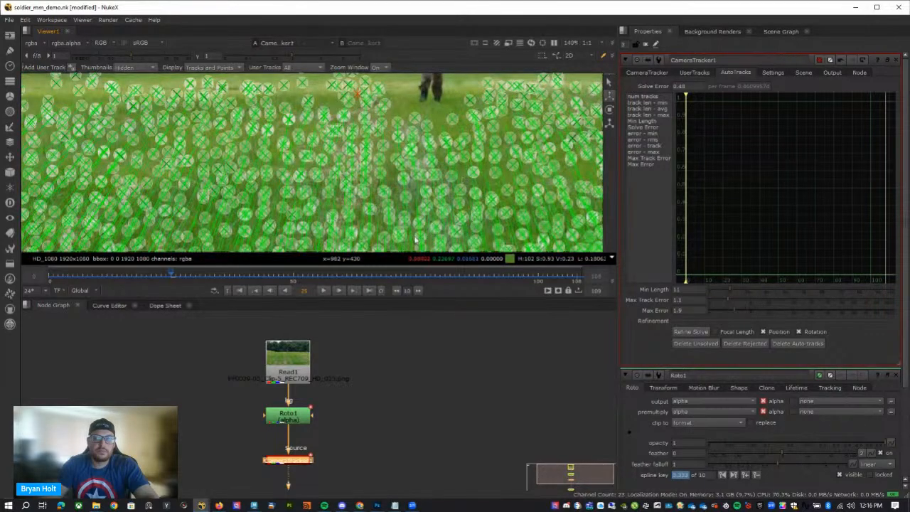
pyautogui.moveTo(416, 240); pyautogui.dragTo(468, 171)
pyautogui.rightClick(428, 209)
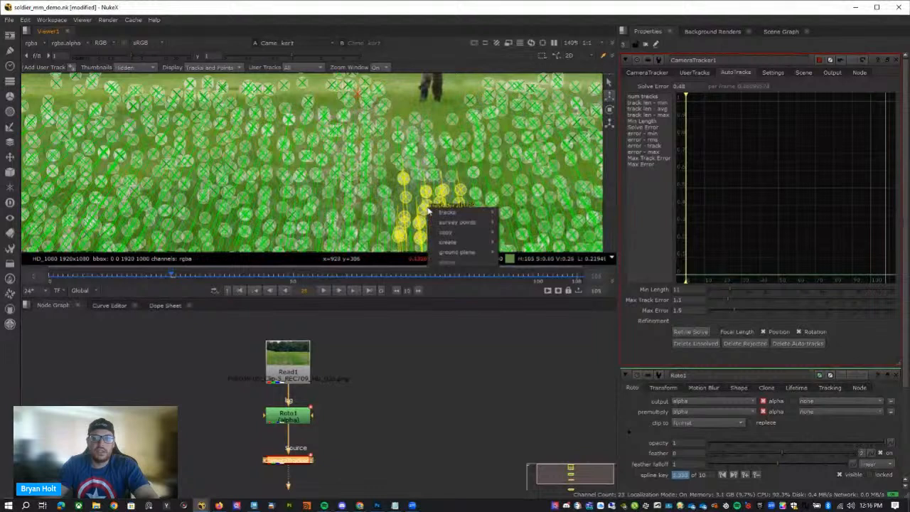
pyautogui.moveTo(498, 252)
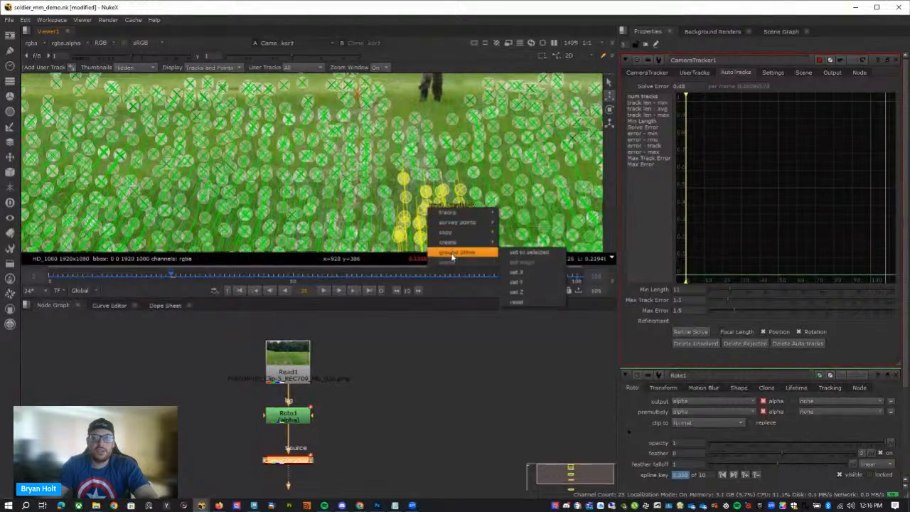
pyautogui.click(500, 254)
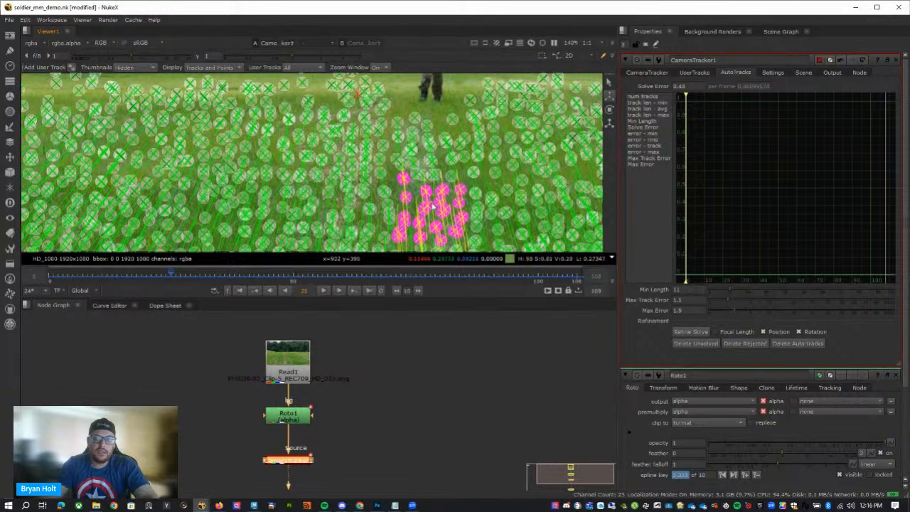
# Set the ground plane origin to a single track inside the marked ground-plane cluster.
pyautogui.scroll(-1, 452, 215)
pyautogui.scroll(3, 448, 215)
pyautogui.scroll(2, 441, 213)
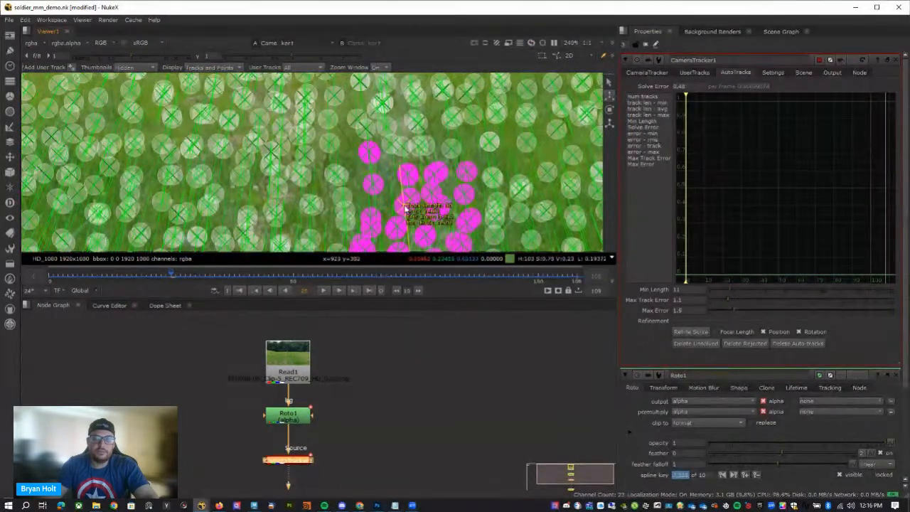
pyautogui.rightClick(404, 206)
pyautogui.moveTo(455, 241)
pyautogui.click(486, 242)
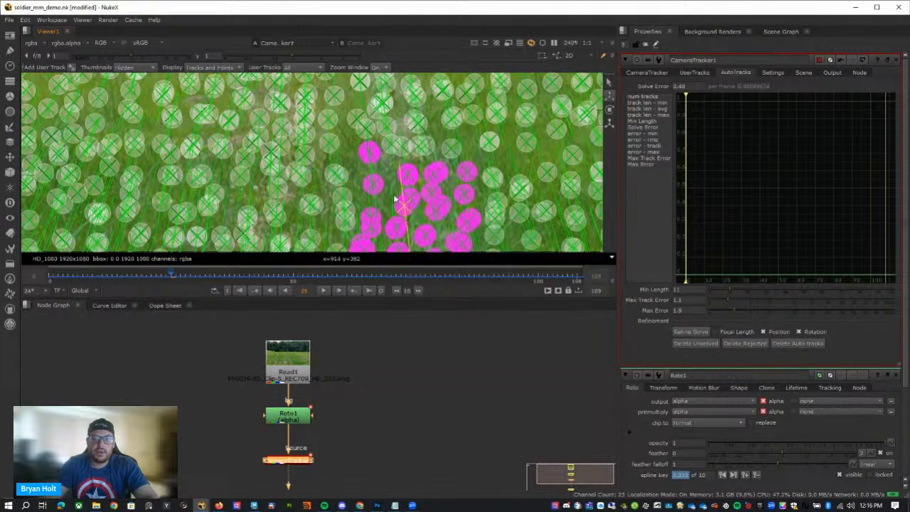
pyautogui.scroll(-5, 409, 206)
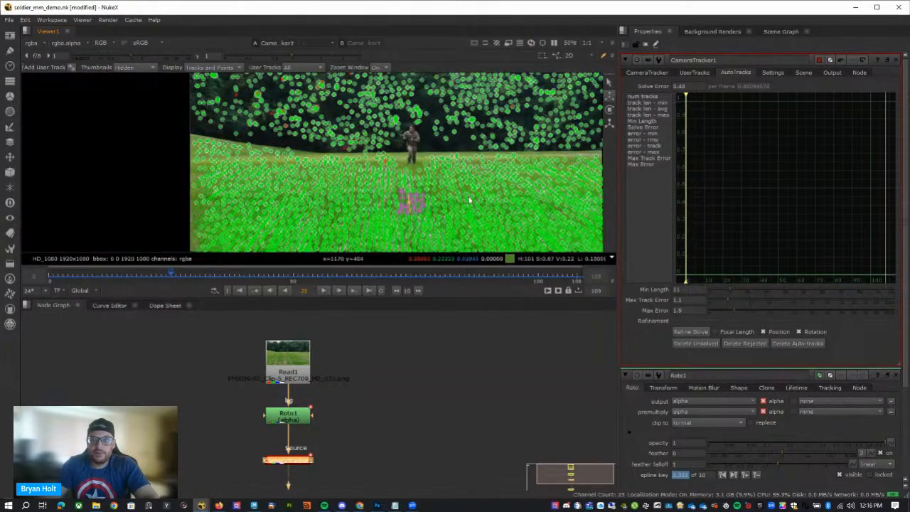
# Export the solve from CameraTracker1 as a linked Scene+ setup.
pyautogui.click(653, 73)
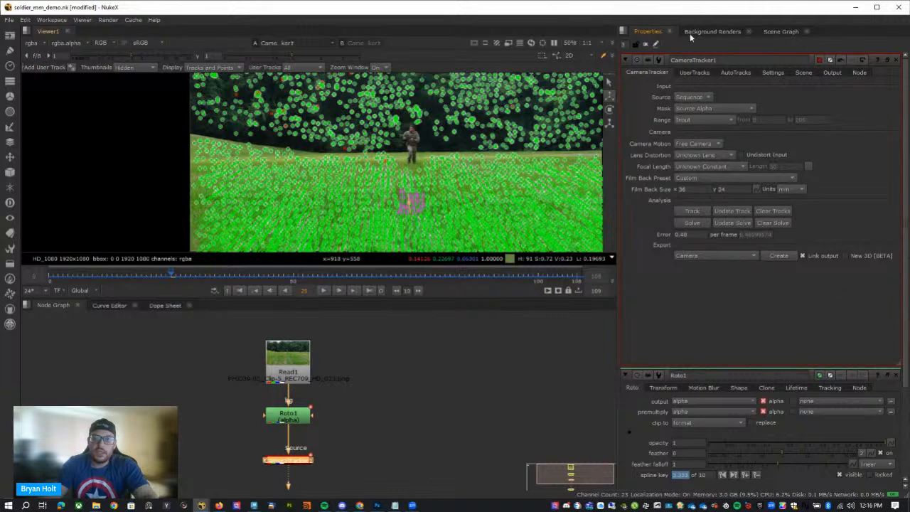
pyautogui.click(688, 258)
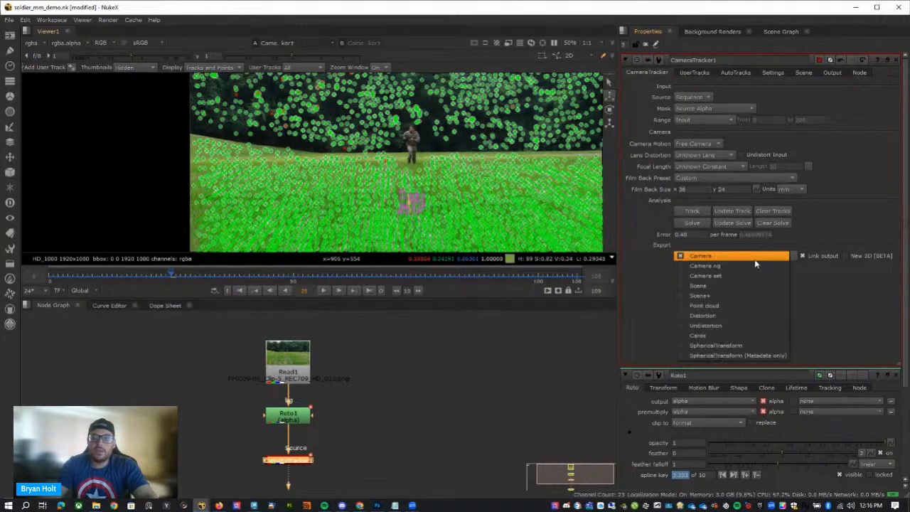
pyautogui.click(732, 296)
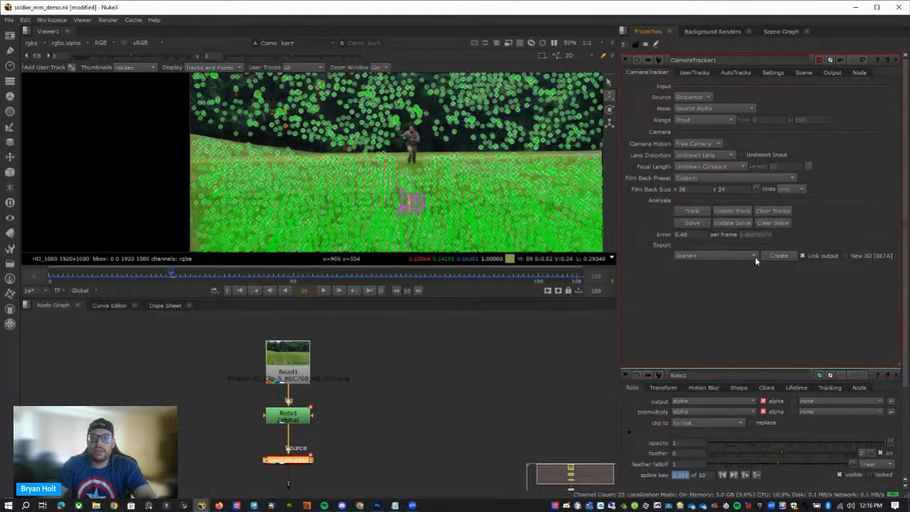
pyautogui.click(777, 255)
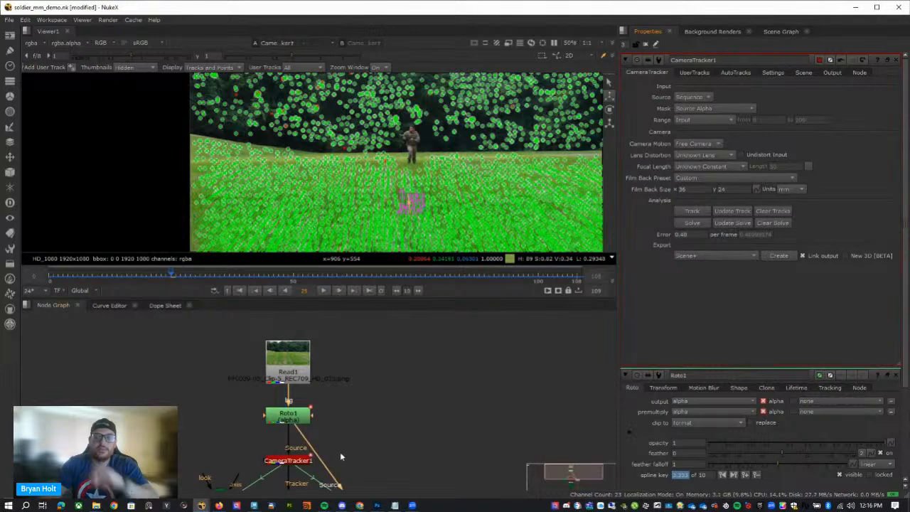
# View the output of ScanlineRender1 and place the Viewer1 node below it in the node graph.
pyautogui.moveTo(448, 328); pyautogui.dragTo(455, 294, button='middle')
pyautogui.moveTo(427, 408); pyautogui.dragTo(441, 372, button='middle')
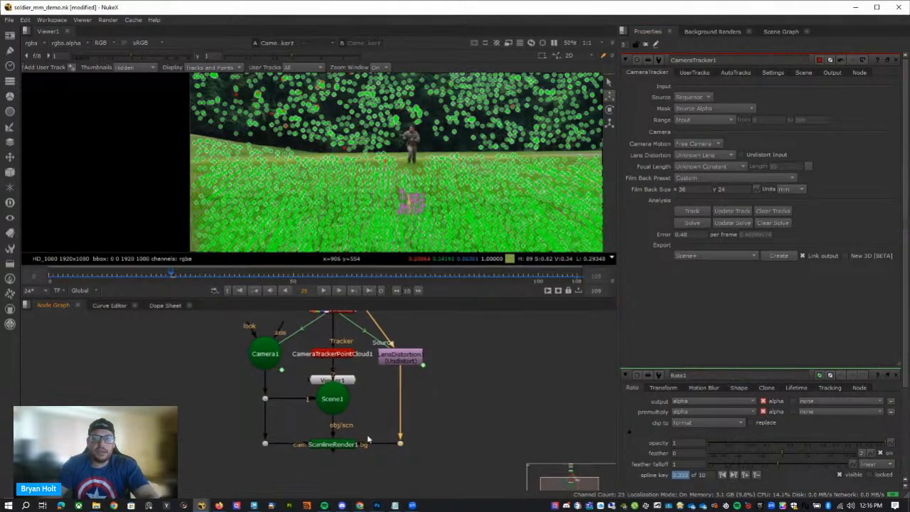
pyautogui.click(342, 447)
pyautogui.press('1')
pyautogui.moveTo(345, 381); pyautogui.dragTo(342, 485)
# Disable the CameraTrackerPointCloud1 node and move Viewer1 further below ScanlineRender1.
pyautogui.click(340, 357)
pyautogui.press('d')
pyautogui.moveTo(457, 426); pyautogui.dragTo(465, 346, button='middle')
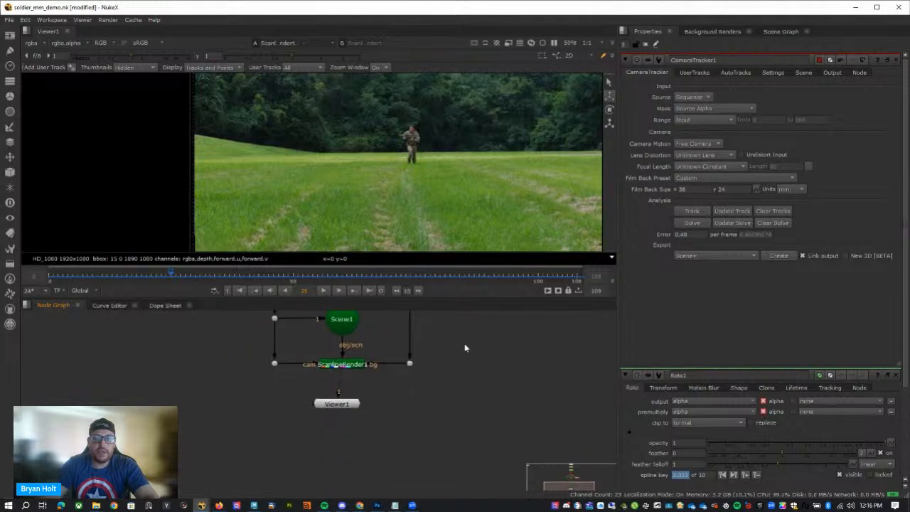
pyautogui.moveTo(347, 408); pyautogui.dragTo(348, 427)
# Toggle LensDistortion1 off and back on to compare its effect on the whole plate.
pyautogui.moveTo(433, 348); pyautogui.dragTo(439, 474, button='middle')
pyautogui.scroll(-1, 415, 237)
pyautogui.moveTo(474, 236); pyautogui.dragTo(429, 204, button='middle')
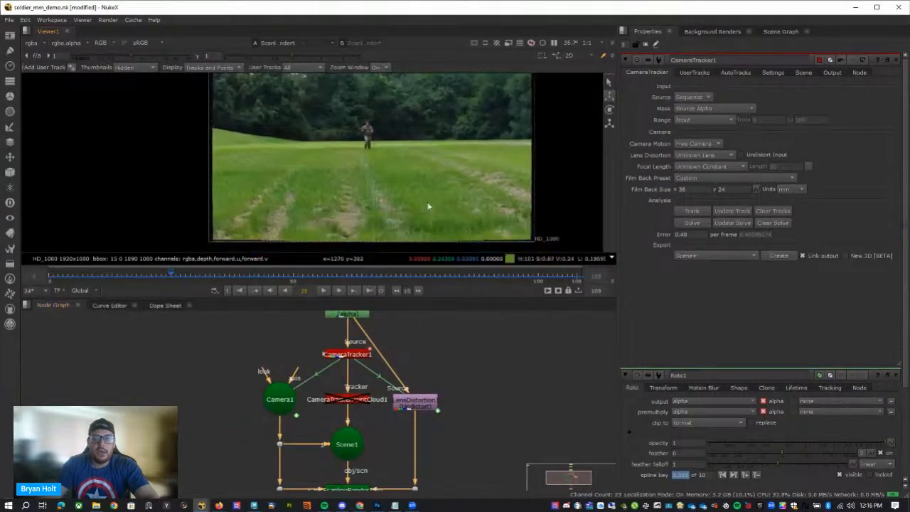
pyautogui.click(429, 407)
pyautogui.press('d')
pyautogui.press('d')
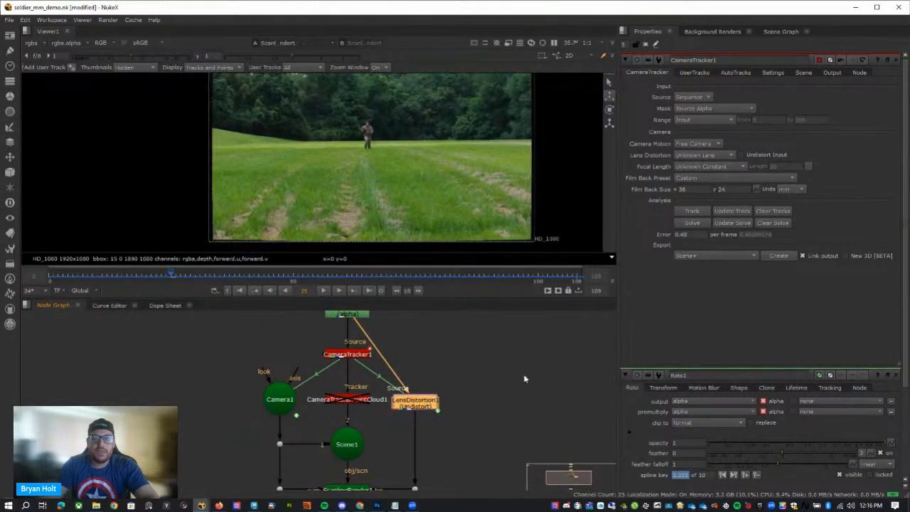
pyautogui.moveTo(525, 378); pyautogui.dragTo(525, 406, button='middle')
pyautogui.scroll(-1, 441, 176)
pyautogui.moveTo(441, 176); pyautogui.dragTo(432, 184, button='middle')
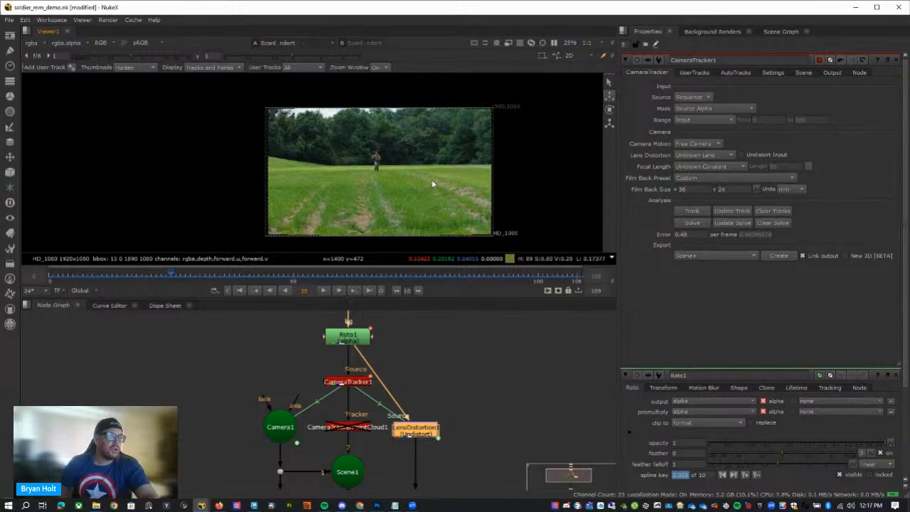
# Examine the undistorted plate up close, including its corners and edges, and compare it with the full frame.
pyautogui.scroll(4, 432, 184)
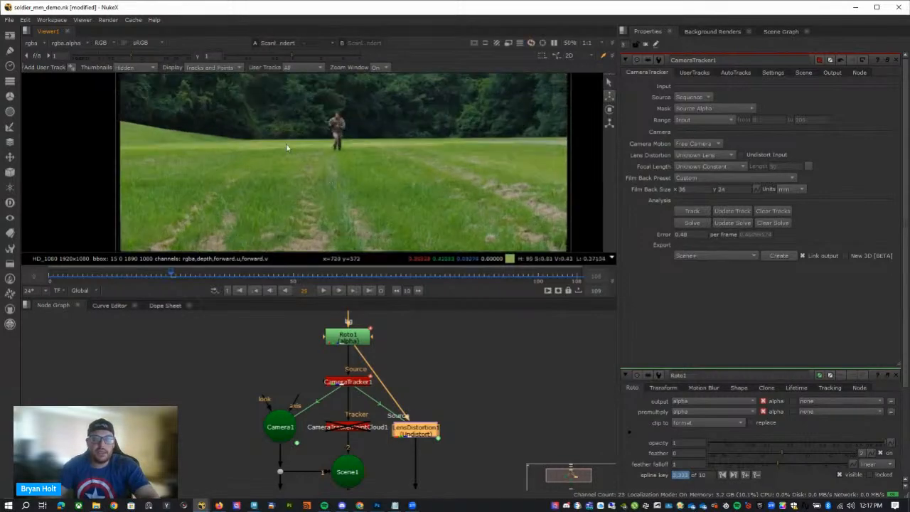
pyautogui.moveTo(433, 205); pyautogui.dragTo(455, 209, button='middle')
pyautogui.scroll(3, 345, 147)
pyautogui.moveTo(344, 146); pyautogui.dragTo(440, 239, button='middle')
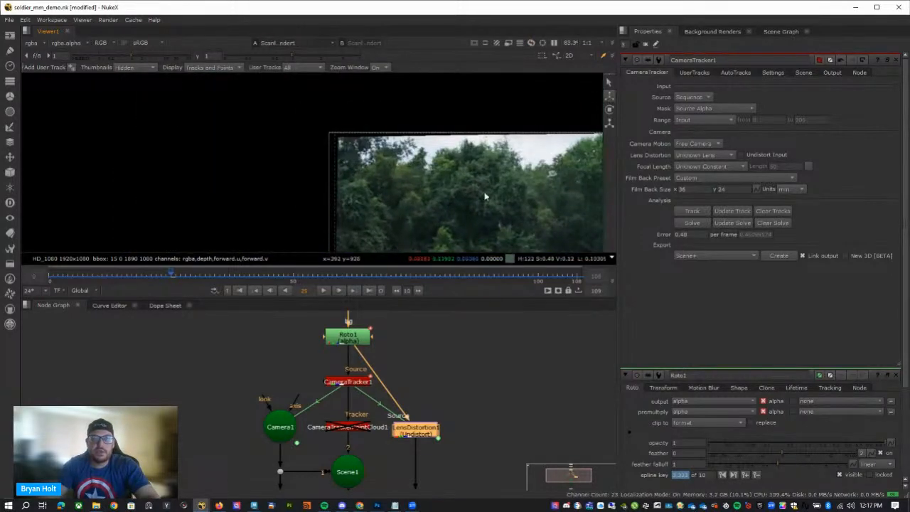
pyautogui.moveTo(459, 189); pyautogui.dragTo(151, 128, button='middle')
pyautogui.scroll(-3, 296, 178)
pyautogui.moveTo(535, 214); pyautogui.dragTo(505, 102, button='middle')
pyautogui.moveTo(409, 135); pyautogui.dragTo(406, 165, button='middle')
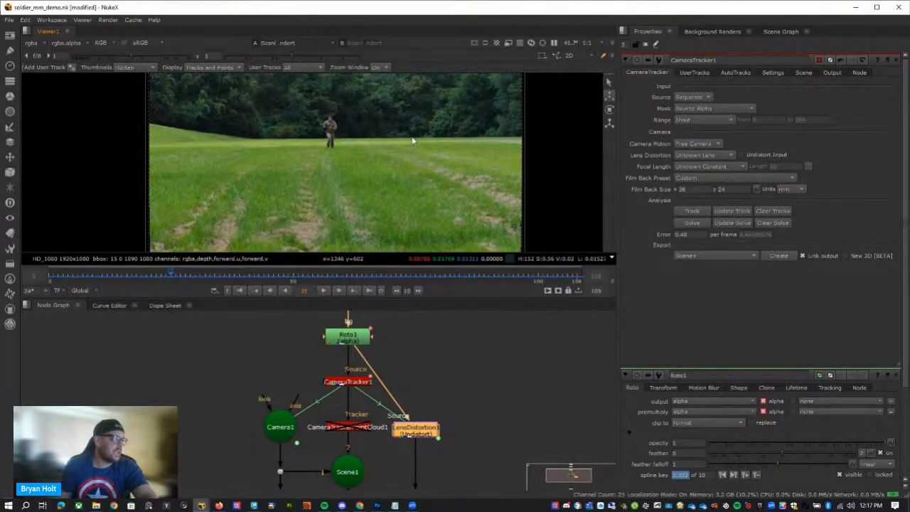
pyautogui.scroll(-1, 409, 164)
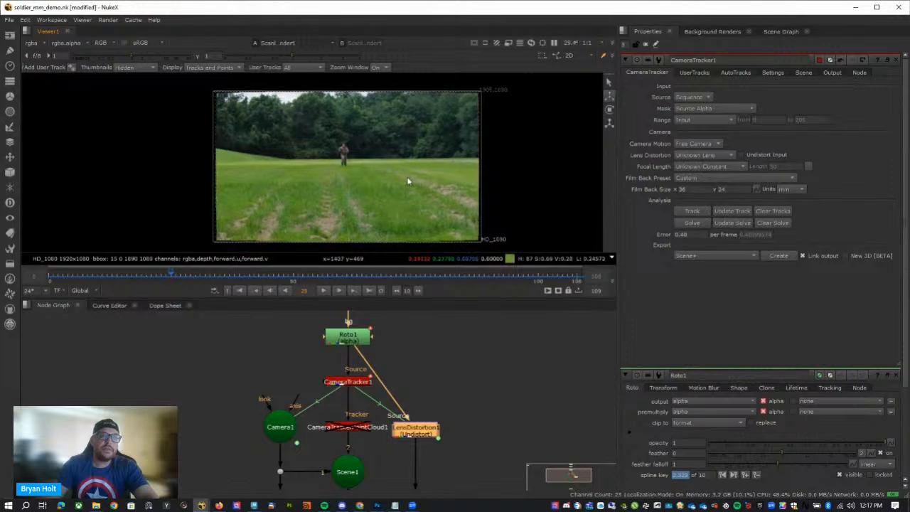
pyautogui.moveTo(407, 181); pyautogui.dragTo(384, 181, button='middle')
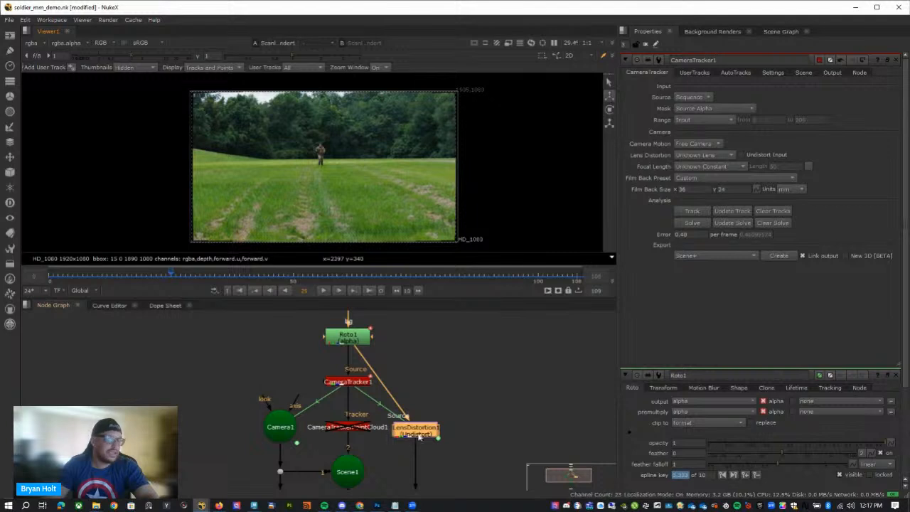
# Detach ScanlineRender1's bg input from the LensDistortion1 branch and move LensDistortion1 and its dot farther out to the side.
pyautogui.moveTo(463, 429); pyautogui.dragTo(468, 368, button='middle')
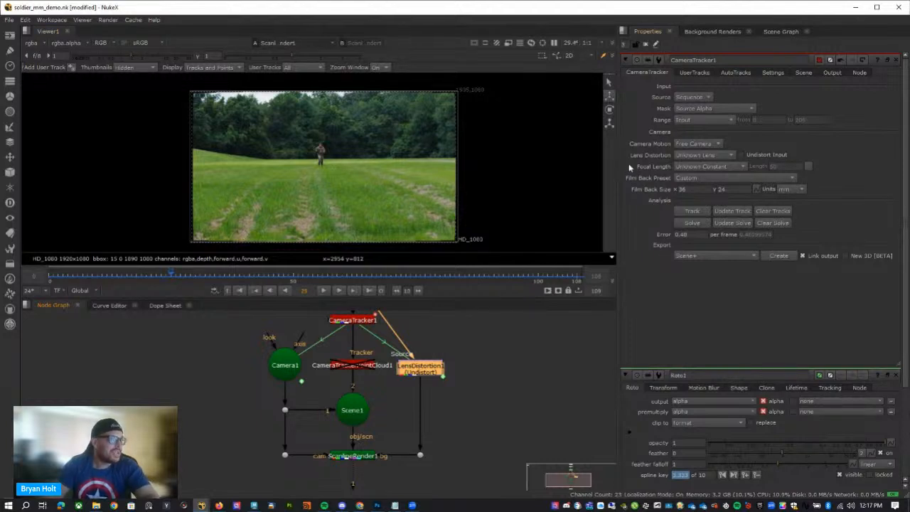
pyautogui.moveTo(474, 446); pyautogui.dragTo(507, 378, button='middle')
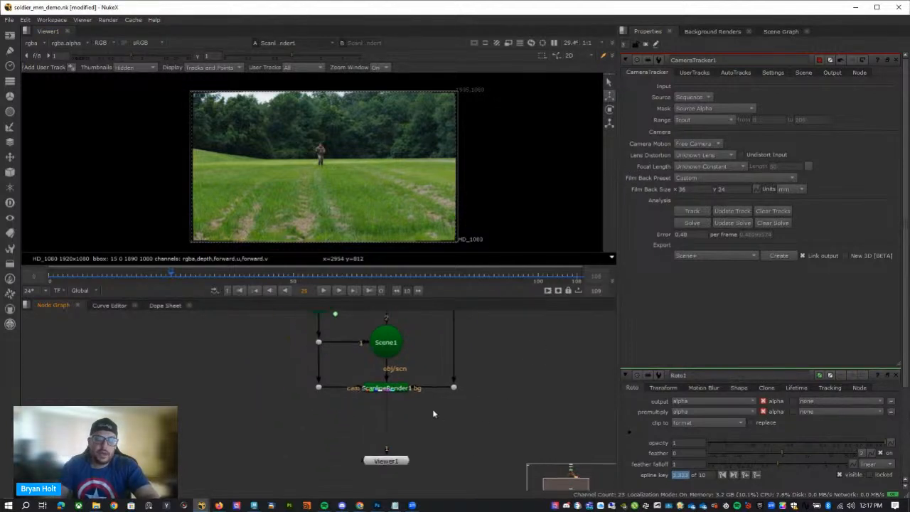
pyautogui.moveTo(432, 388); pyautogui.dragTo(501, 453)
pyautogui.moveTo(481, 464); pyautogui.dragTo(482, 477)
pyautogui.moveTo(541, 433); pyautogui.dragTo(544, 377, button='middle')
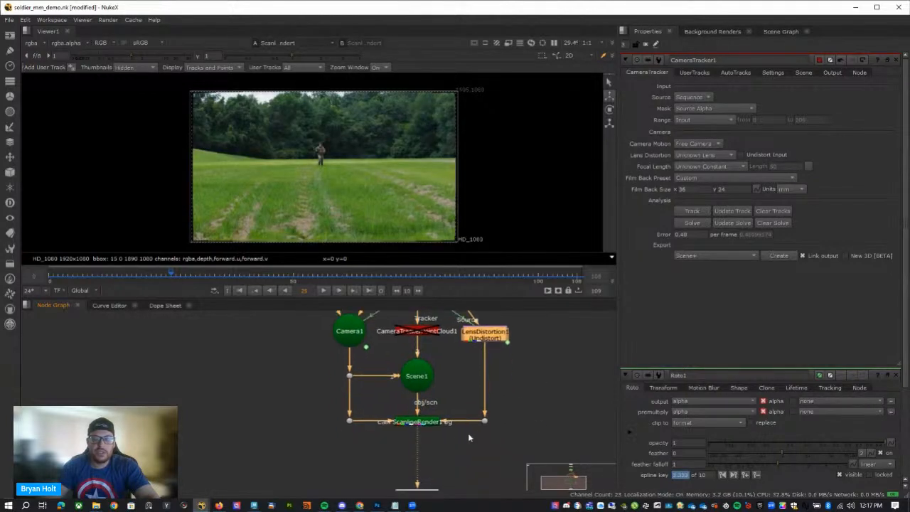
pyautogui.moveTo(445, 421); pyautogui.dragTo(481, 406)
pyautogui.moveTo(532, 411); pyautogui.dragTo(550, 460, button='middle')
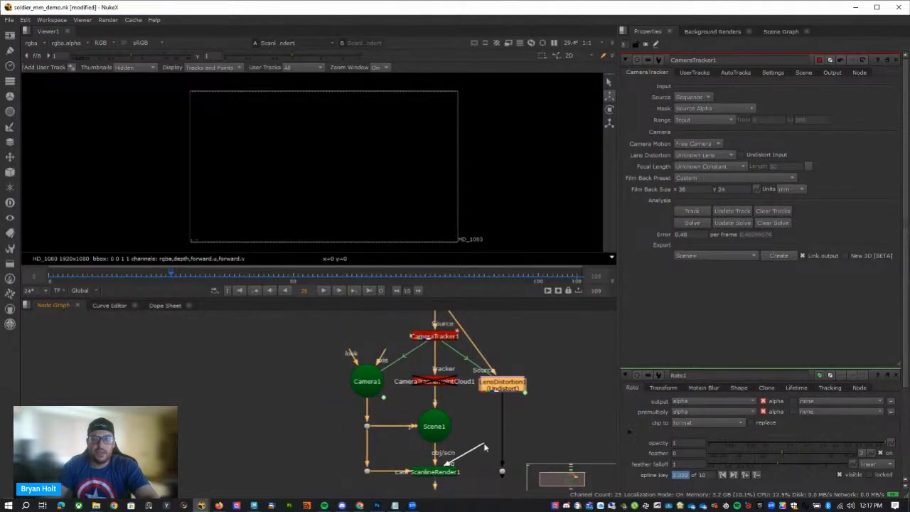
pyautogui.moveTo(509, 392); pyautogui.dragTo(588, 379)
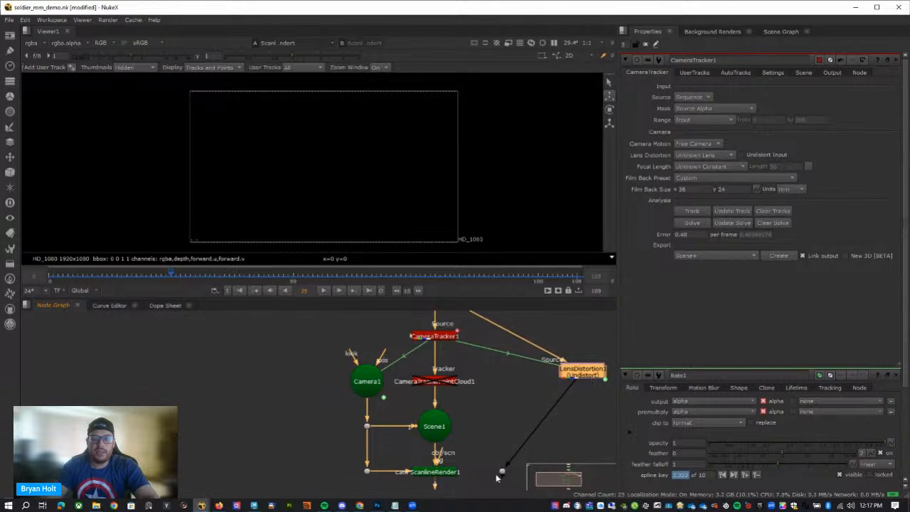
pyautogui.moveTo(503, 472); pyautogui.dragTo(583, 453)
pyautogui.moveTo(529, 418); pyautogui.dragTo(524, 425, button='middle')
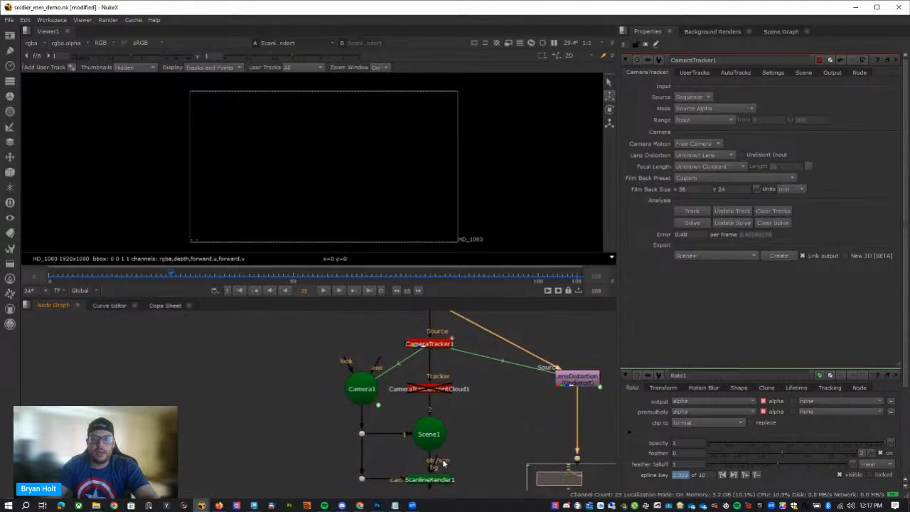
# Branch a dot off the Read1 plate, placed beside the Roto1 node.
pyautogui.moveTo(441, 461); pyautogui.dragTo(499, 429)
pyautogui.moveTo(500, 402); pyautogui.dragTo(500, 493, button='middle')
pyautogui.scroll(-2, 537, 456)
pyautogui.moveTo(528, 416); pyautogui.dragTo(530, 319, button='middle')
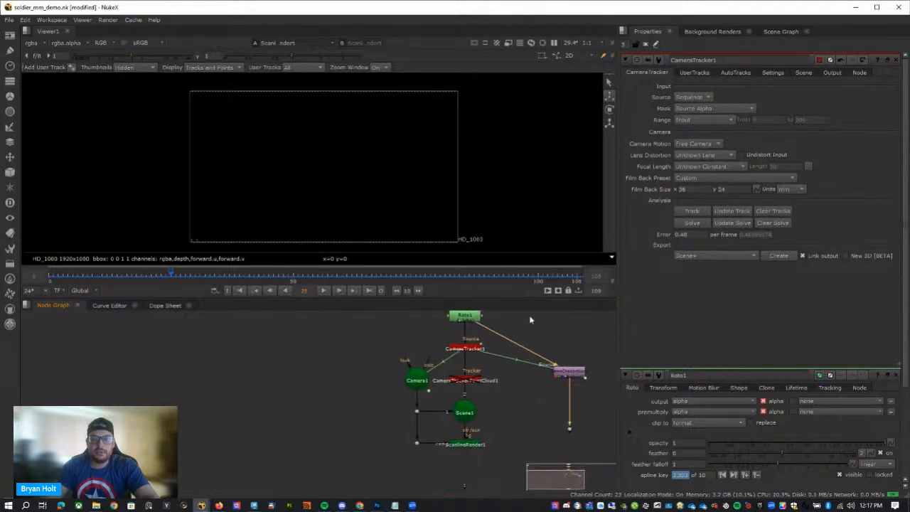
pyautogui.moveTo(475, 431); pyautogui.dragTo(471, 343)
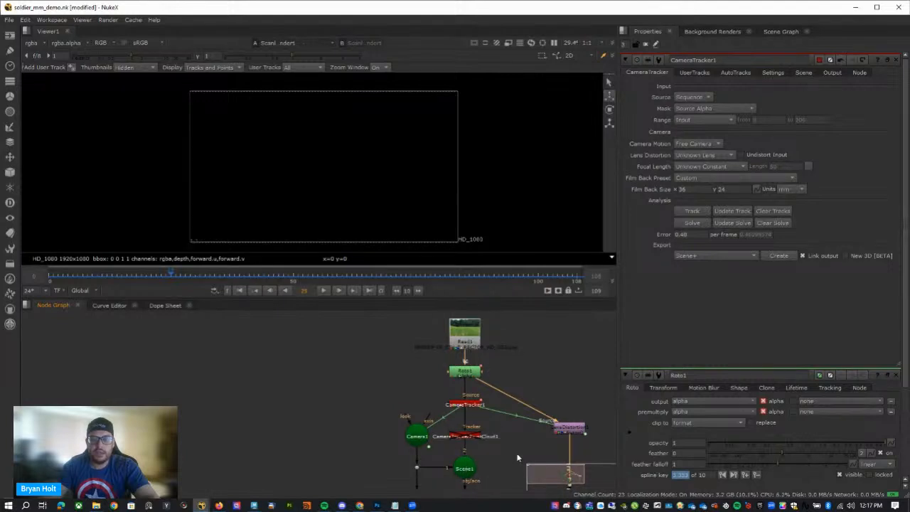
pyautogui.moveTo(544, 377); pyautogui.dragTo(474, 340)
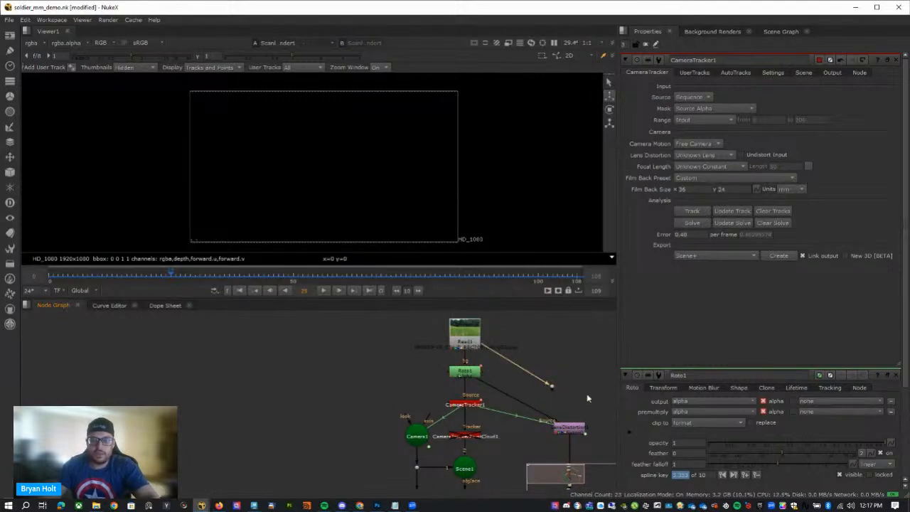
# Connect ScanlineRender1's bg input to the dot from Read1 and view the render over the original plate.
pyautogui.moveTo(498, 489); pyautogui.dragTo(494, 444, button='middle')
pyautogui.moveTo(468, 448); pyautogui.dragTo(466, 341)
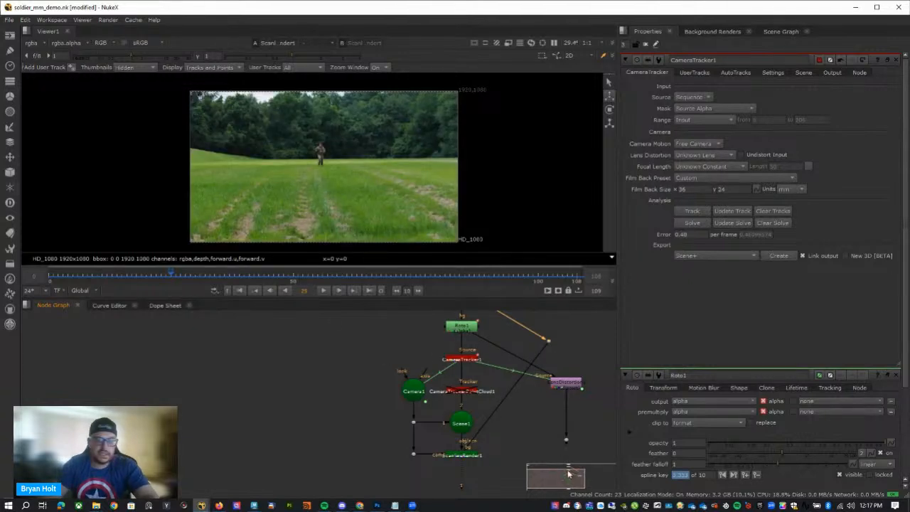
pyautogui.click(476, 457)
pyautogui.click(474, 472)
pyautogui.scroll(3, 313, 156)
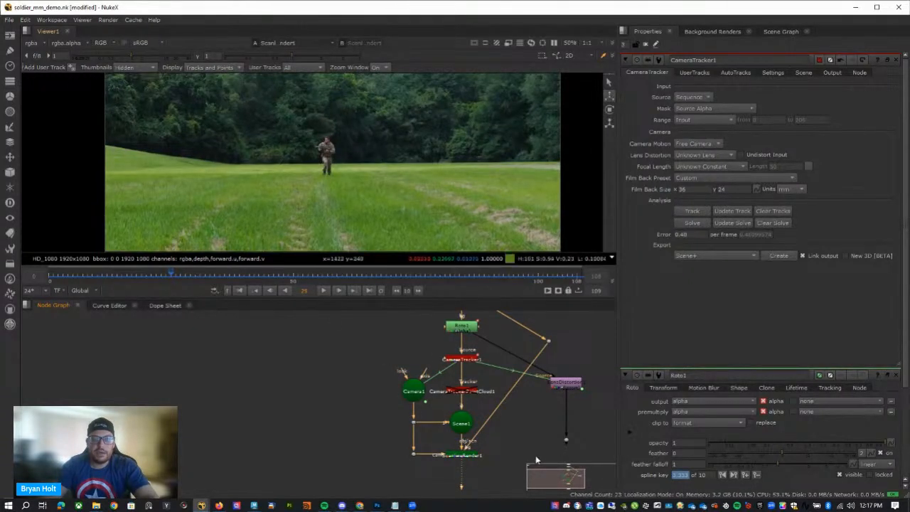
# Reconnect ScanlineRender1's bg input to the dot below LensDistortion1 and enable the CameraTrackerPointCloud1 node.
pyautogui.moveTo(536, 456); pyautogui.dragTo(500, 431, button='middle')
pyautogui.moveTo(525, 425); pyautogui.dragTo(436, 431)
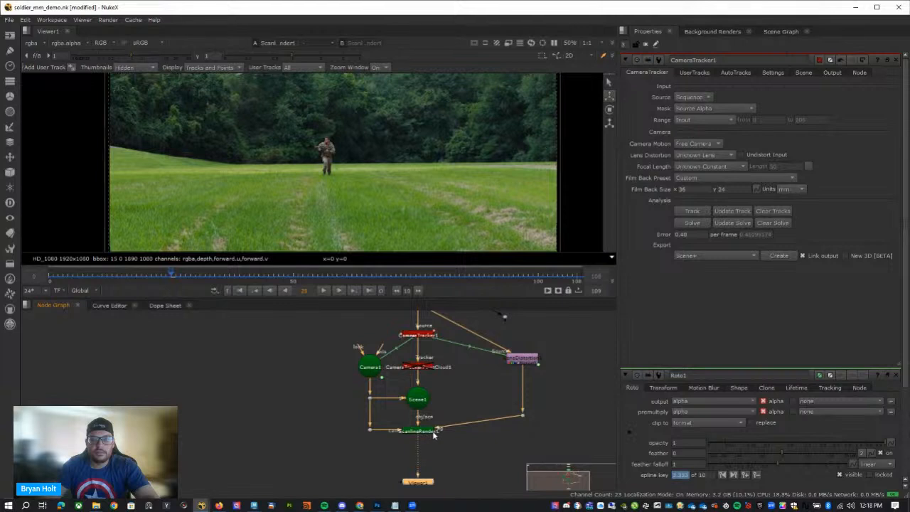
pyautogui.moveTo(464, 397); pyautogui.dragTo(471, 420, button='middle')
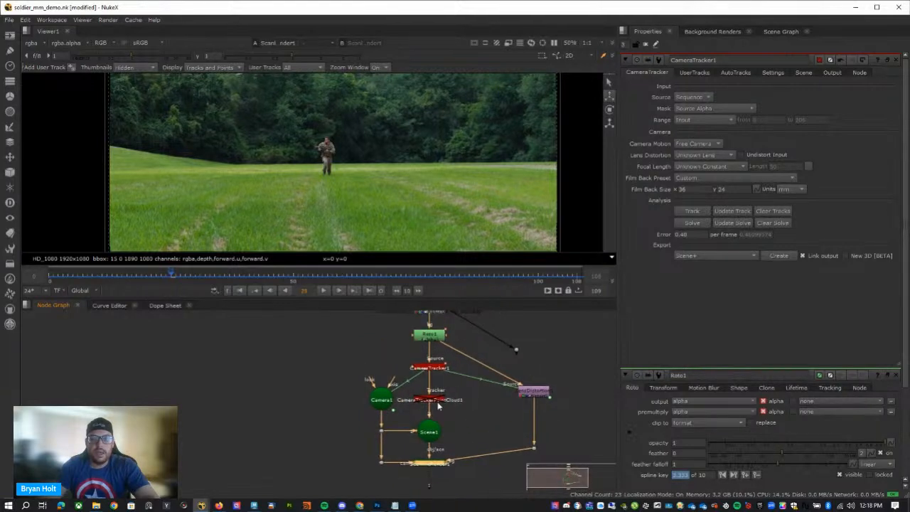
pyautogui.press('d')
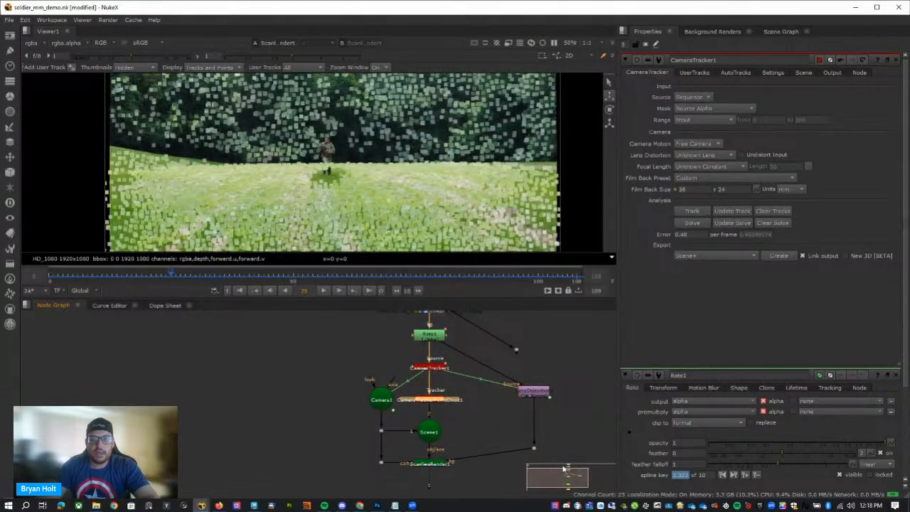
# Disable LensDistortion1 and line up its lower dot with the ScanlineRender1 node.
pyautogui.moveTo(553, 408); pyautogui.dragTo(552, 407, button='middle')
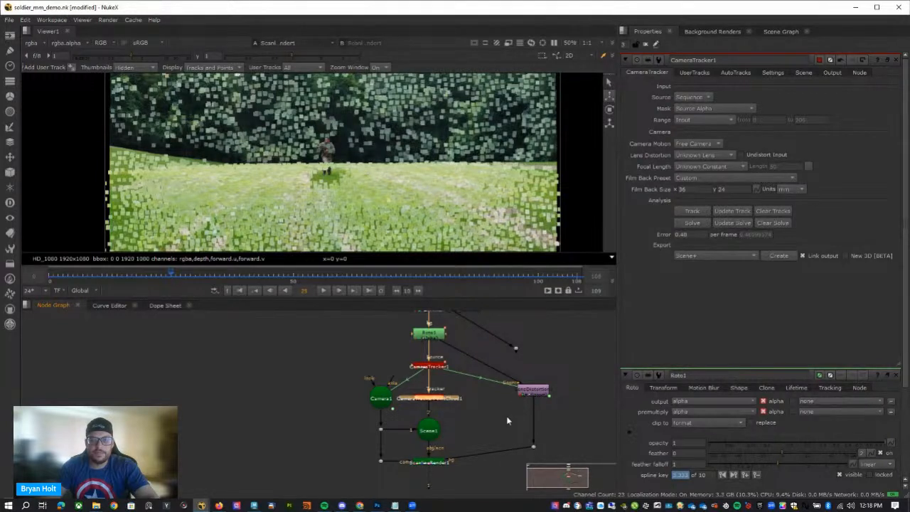
pyautogui.click(549, 483)
pyautogui.click(521, 367)
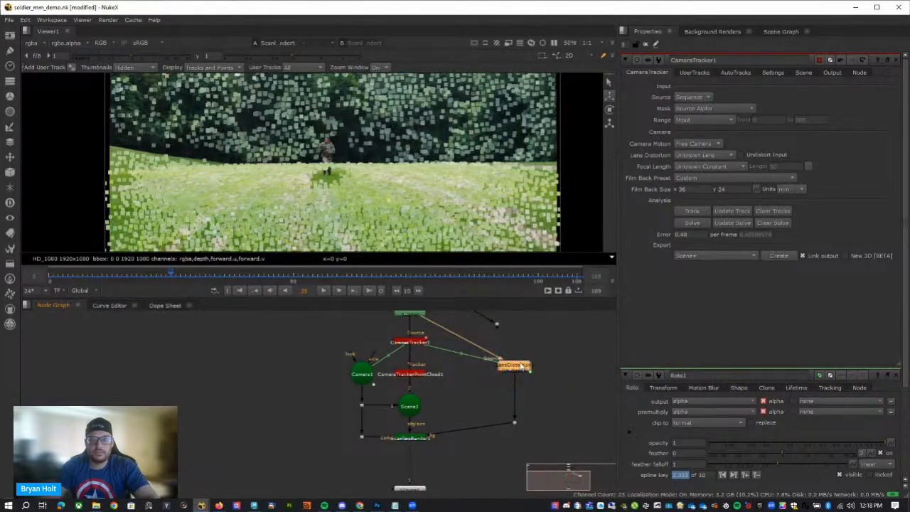
pyautogui.press('1')
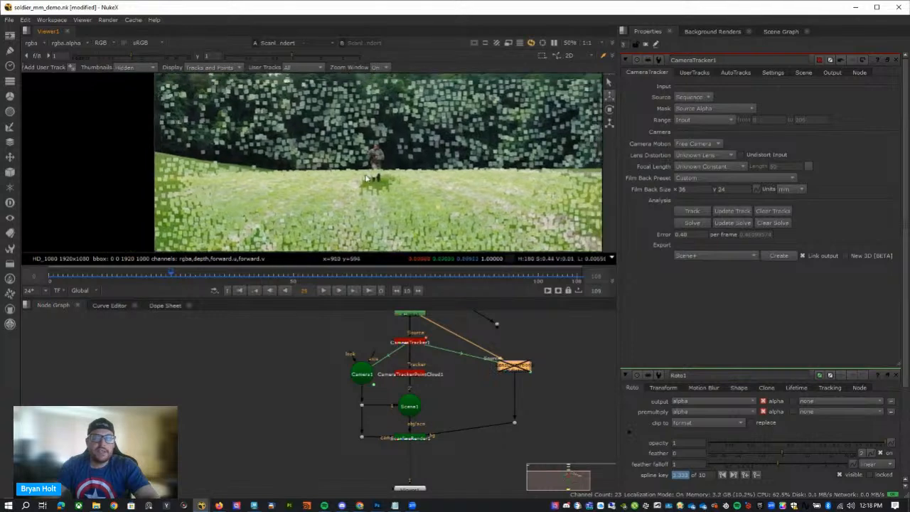
pyautogui.moveTo(515, 423); pyautogui.dragTo(516, 432)
# View Scene1 in 3D to inspect the point cloud and camera against the ground grid.
pyautogui.click(414, 406)
pyautogui.press('1')
pyautogui.keyDown('ctrl'); pyautogui.moveTo(316, 202); pyautogui.dragTo(353, 145); pyautogui.keyUp('ctrl')
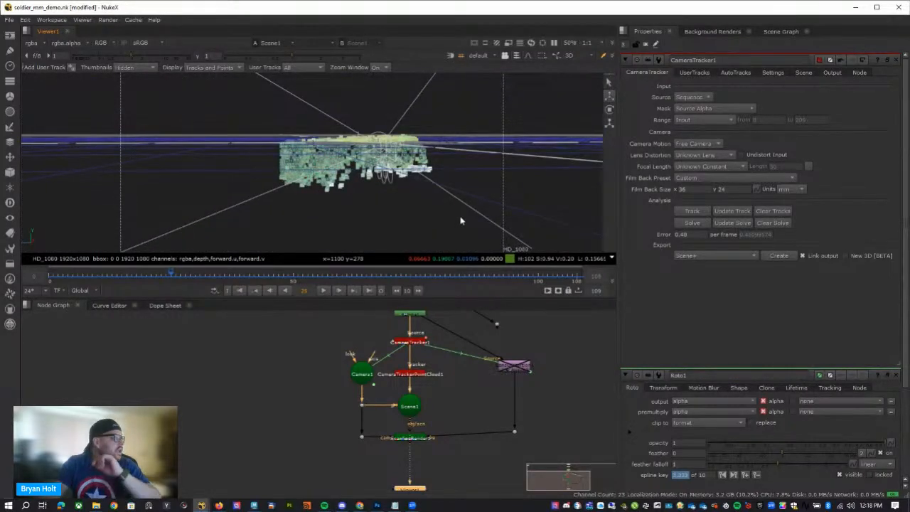
# Set the X rotation of CameraTracker1's scene transform to 180 and check the point cloud's orientation from the side.
pyautogui.moveTo(421, 368); pyautogui.dragTo(427, 400, button='middle')
pyautogui.click(420, 376)
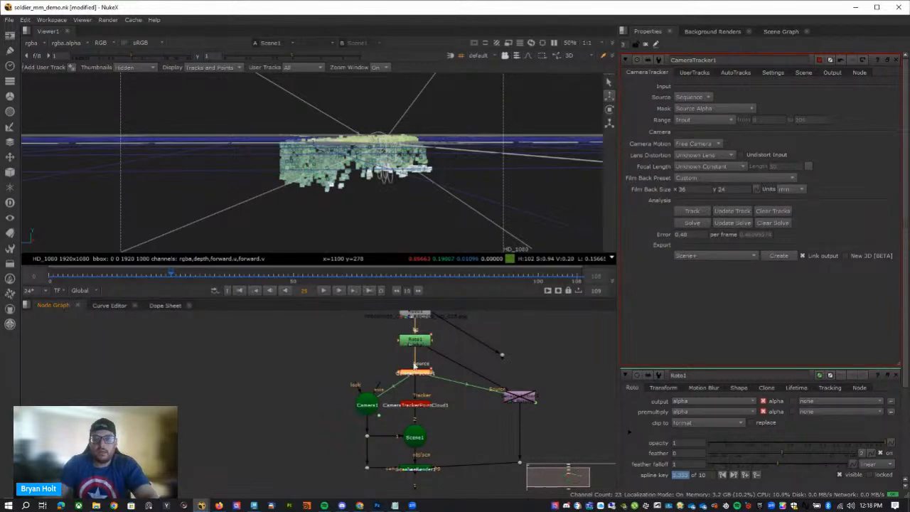
pyautogui.click(833, 72)
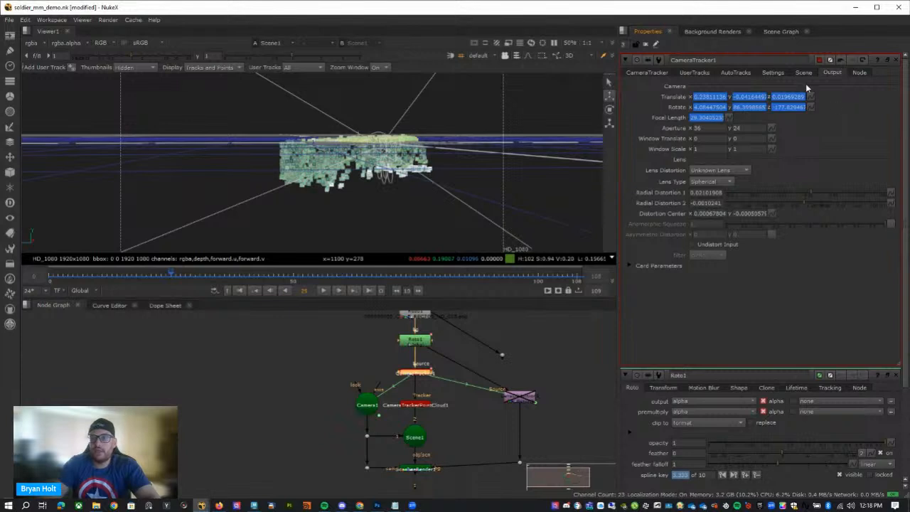
pyautogui.click(804, 72)
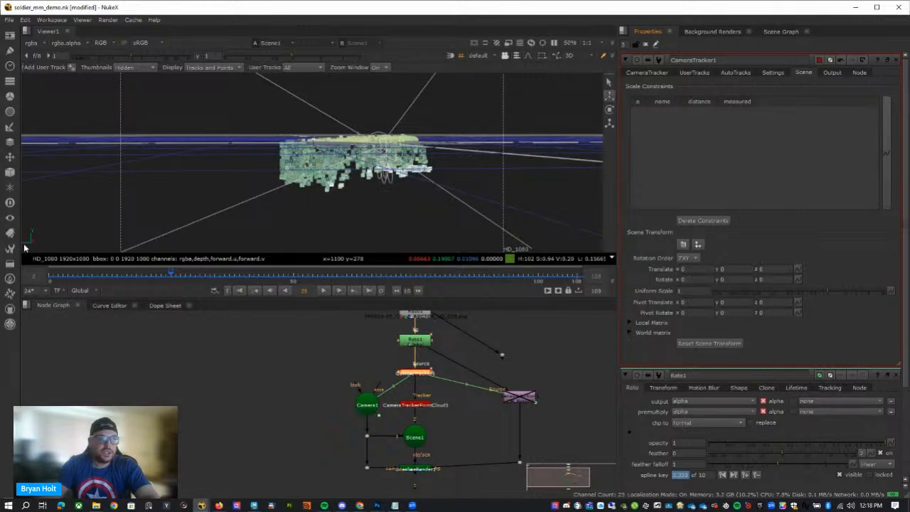
pyautogui.keyDown('ctrl'); pyautogui.moveTo(370, 169); pyautogui.dragTo(437, 311); pyautogui.keyUp('ctrl')
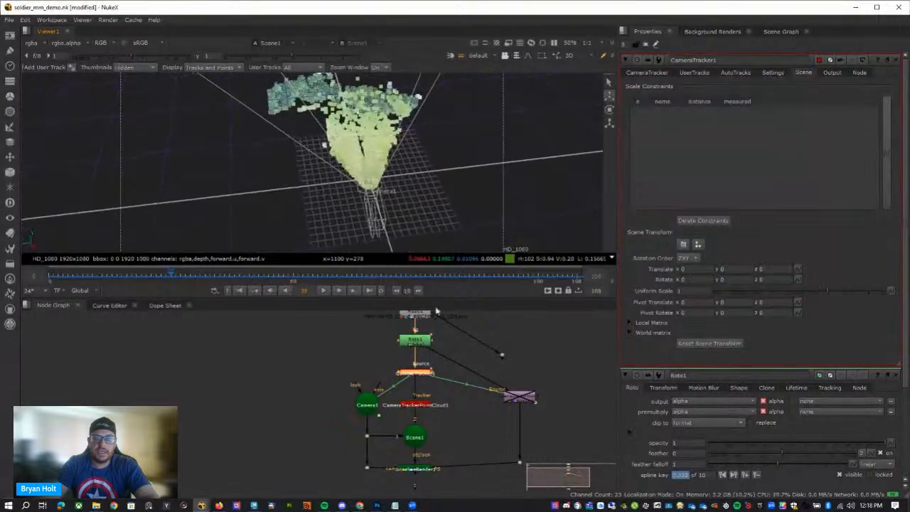
pyautogui.click(698, 280)
pyautogui.write('18')
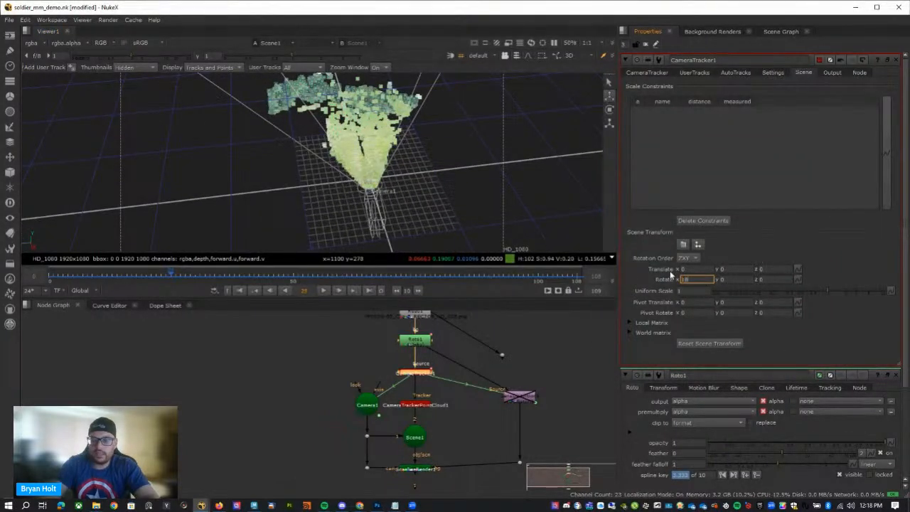
pyautogui.write('0')
pyautogui.press('Return')
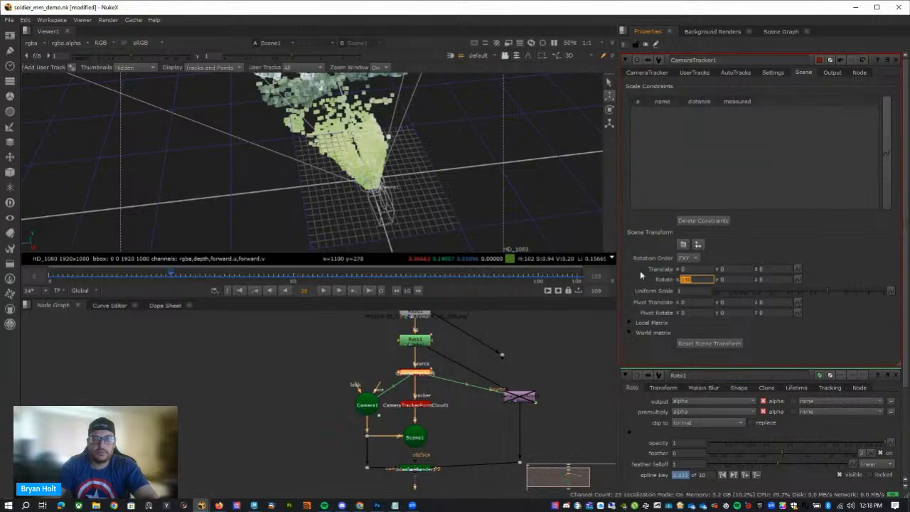
pyautogui.keyDown('ctrl'); pyautogui.moveTo(399, 171); pyautogui.dragTo(500, 91); pyautogui.keyUp('ctrl')
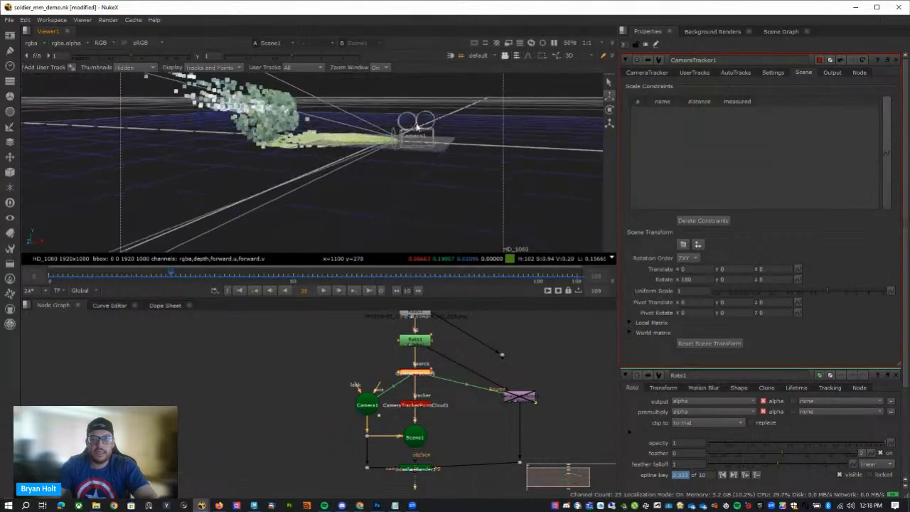
pyautogui.keyDown('alt'); pyautogui.moveTo(404, 150); pyautogui.dragTo(376, 187); pyautogui.keyUp('alt')
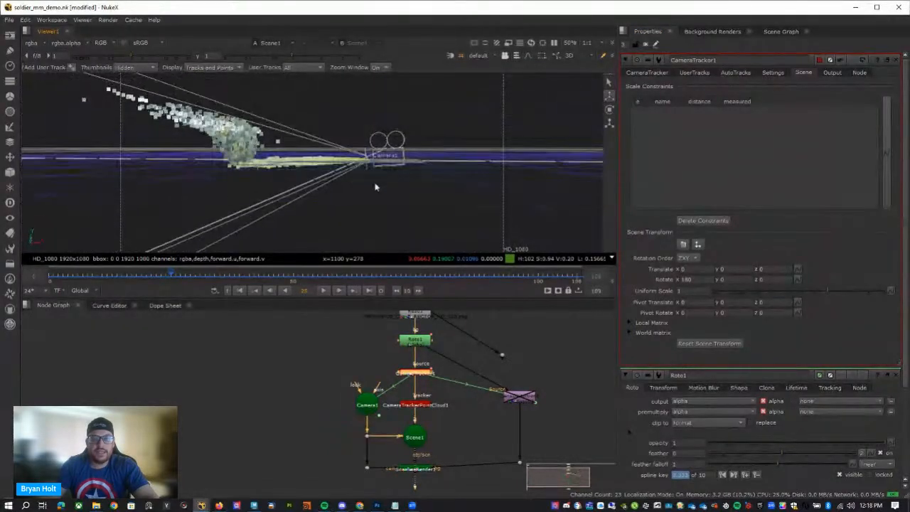
# Set the uniform scale of CameraTracker1's scene transform to 50, check the enlarged point cloud and go to frame 0.
pyautogui.doubleClick(697, 291)
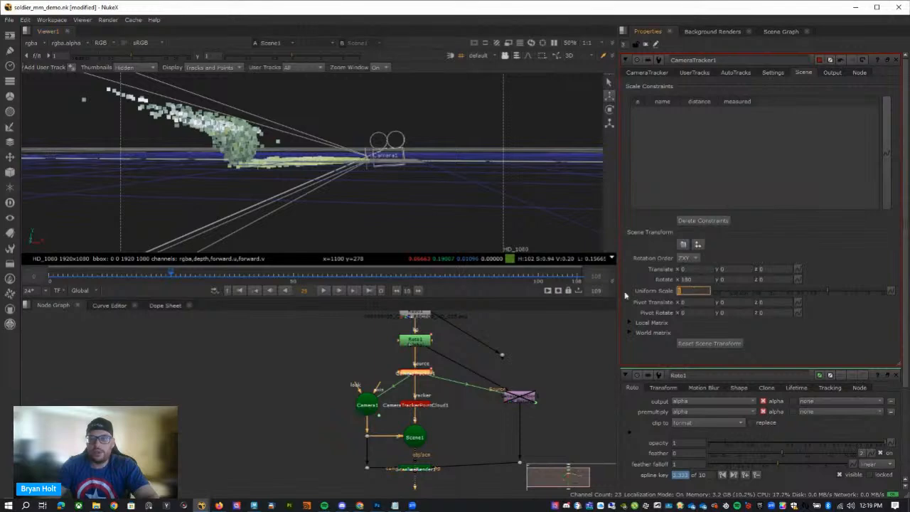
pyautogui.write('10')
pyautogui.press('Return')
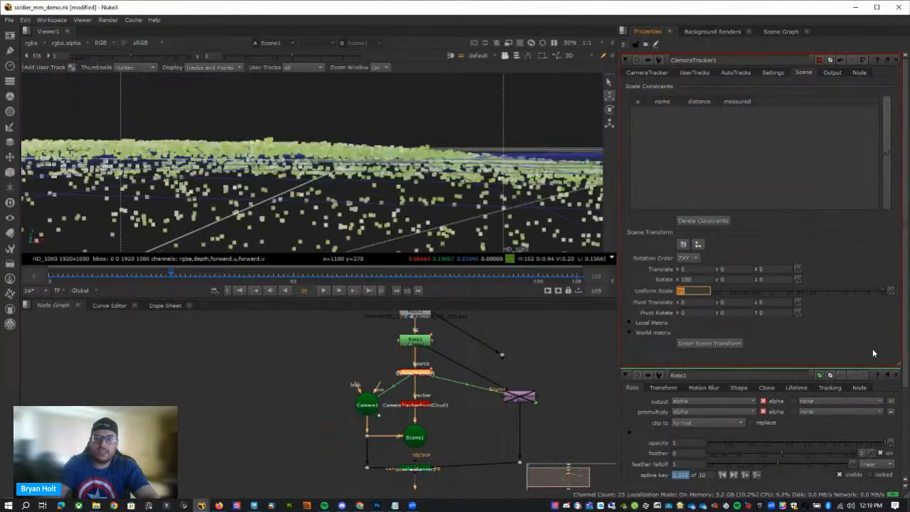
pyautogui.scroll(-4, 370, 171)
pyautogui.keyDown('ctrl'); pyautogui.moveTo(370, 170); pyautogui.dragTo(181, 188); pyautogui.keyUp('ctrl')
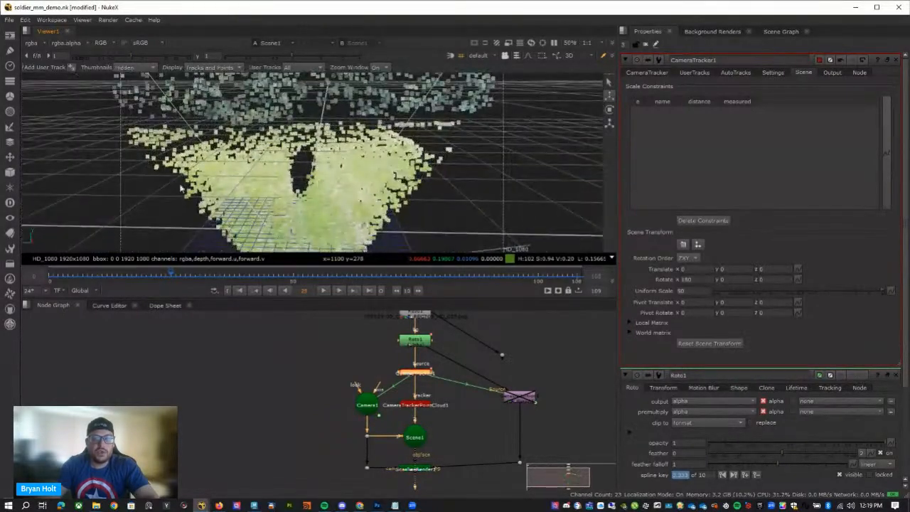
pyautogui.moveTo(66, 279); pyautogui.dragTo(48, 277)
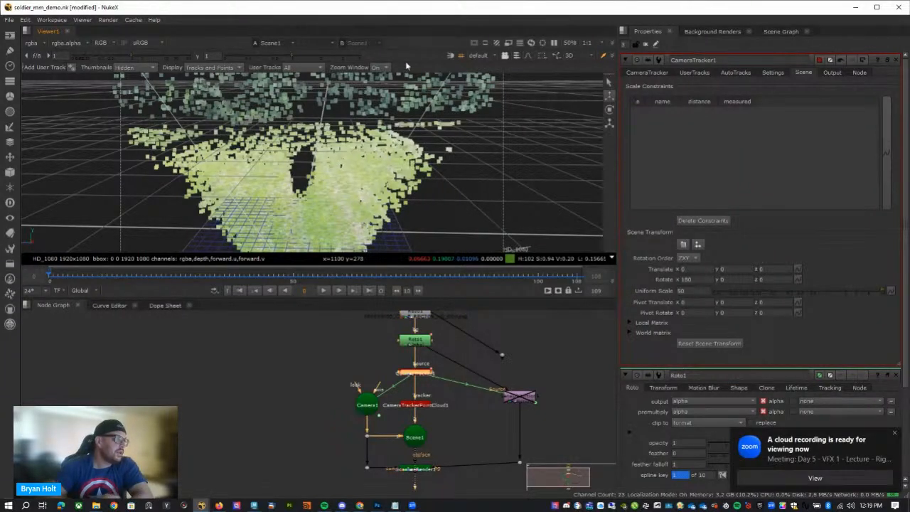
# Dismiss the Zoom recording notification and move the CameraTrackerPointCloud1 node out of line with CameraTracker1.
pyautogui.click(896, 433)
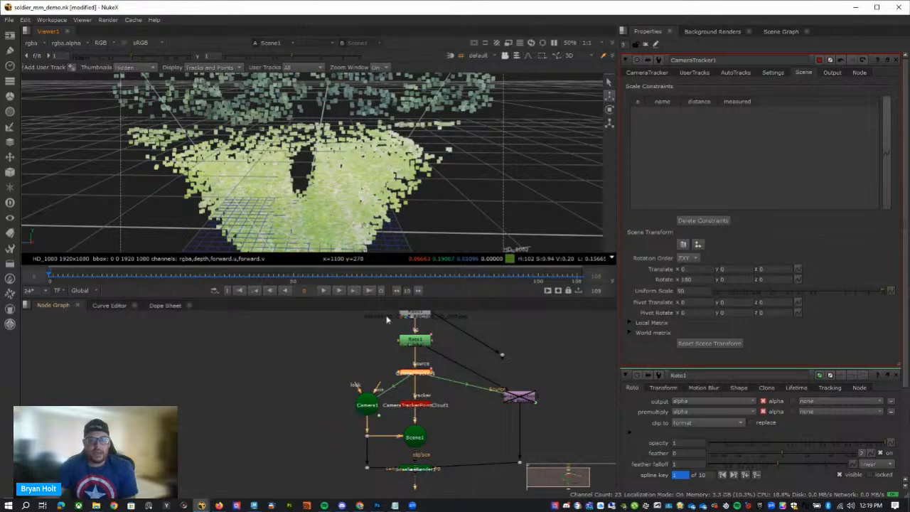
pyautogui.moveTo(420, 402); pyautogui.dragTo(448, 409)
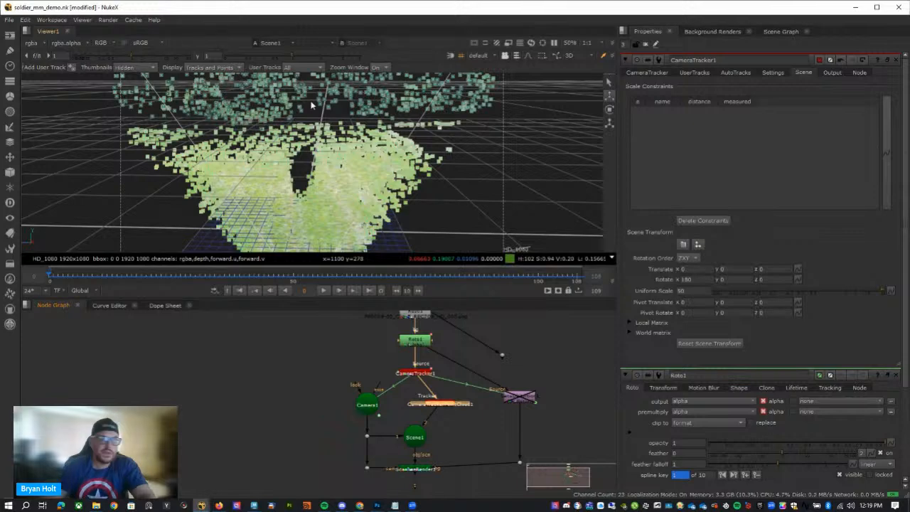
pyautogui.scroll(-4, 464, 207)
# Add a Cylinder geometry node beside Camera1 and connect it to Scene1.
pyautogui.press('Tab')
pyautogui.write('turb')
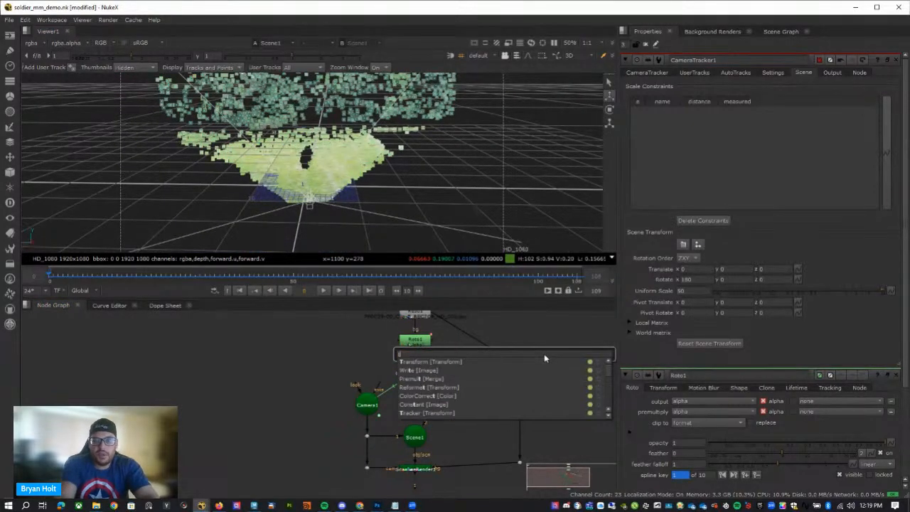
pyautogui.press('BackSpace')
pyautogui.press('BackSpace')
pyautogui.press('BackSpace')
pyautogui.press('BackSpace')
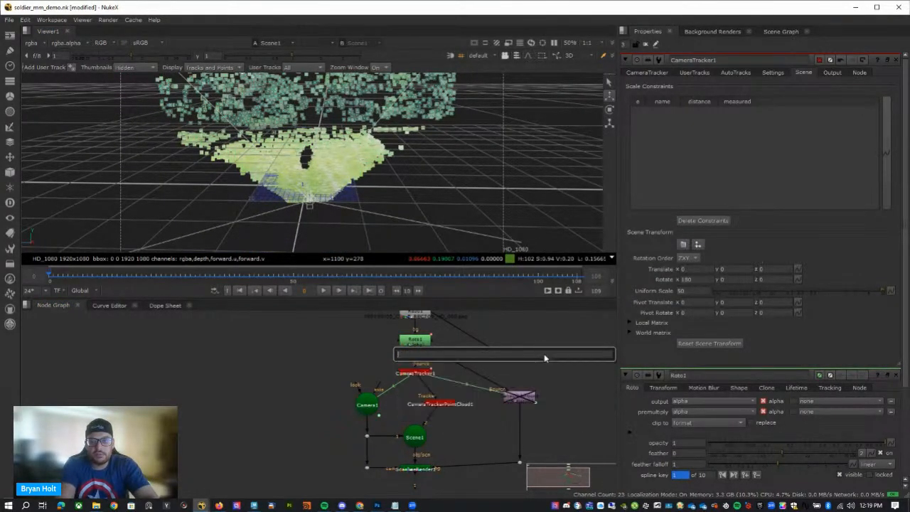
pyautogui.write('cyl')
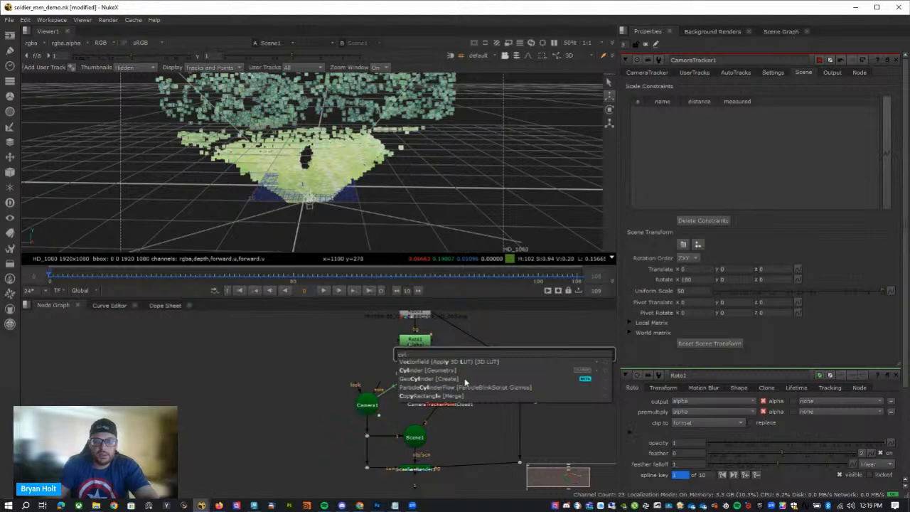
pyautogui.press('Return')
pyautogui.click(325, 375)
pyautogui.moveTo(562, 351); pyautogui.dragTo(411, 432)
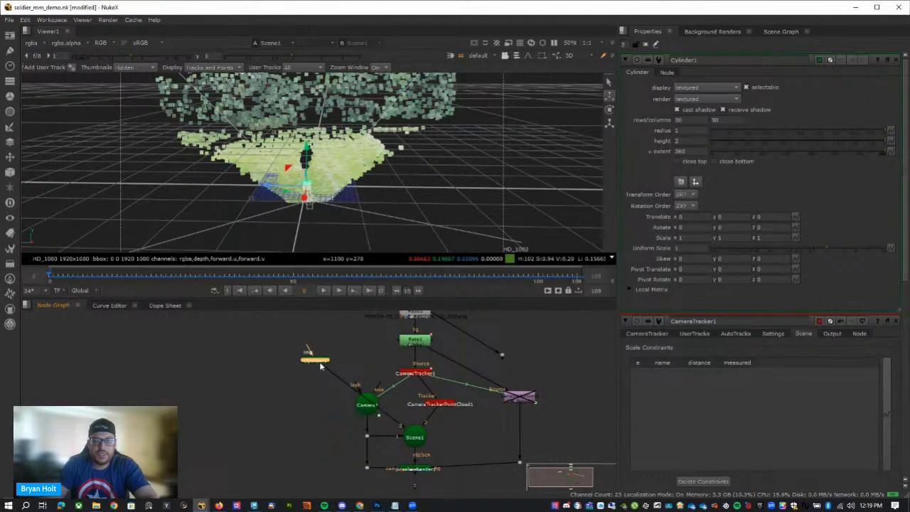
pyautogui.moveTo(321, 365); pyautogui.dragTo(298, 411)
# Move the cylinder away from the camera to about X -76.7 and Y 0.9, within the point cloud.
pyautogui.keyDown('ctrl'); pyautogui.moveTo(349, 215); pyautogui.dragTo(252, 227); pyautogui.keyUp('ctrl')
pyautogui.moveTo(272, 189); pyautogui.dragTo(524, 155)
pyautogui.keyDown('ctrl'); pyautogui.moveTo(473, 203); pyautogui.dragTo(493, 166); pyautogui.keyUp('ctrl')
pyautogui.moveTo(513, 122); pyautogui.dragTo(515, 110)
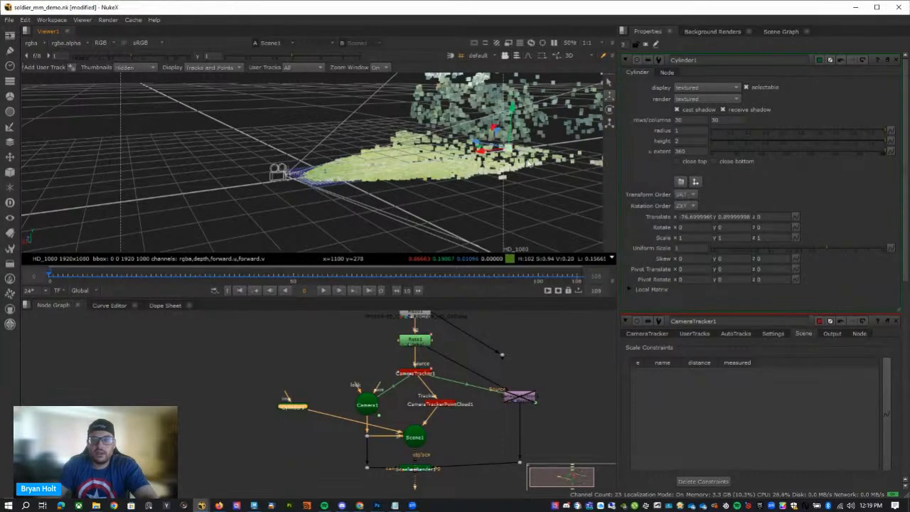
pyautogui.moveTo(519, 164)
pyautogui.keyDown('ctrl'); pyautogui.mouseDown()
pyautogui.moveTo(497, 167)
pyautogui.moveTo(525, 170)
pyautogui.mouseUp(); pyautogui.keyUp('ctrl')
pyautogui.press('f')
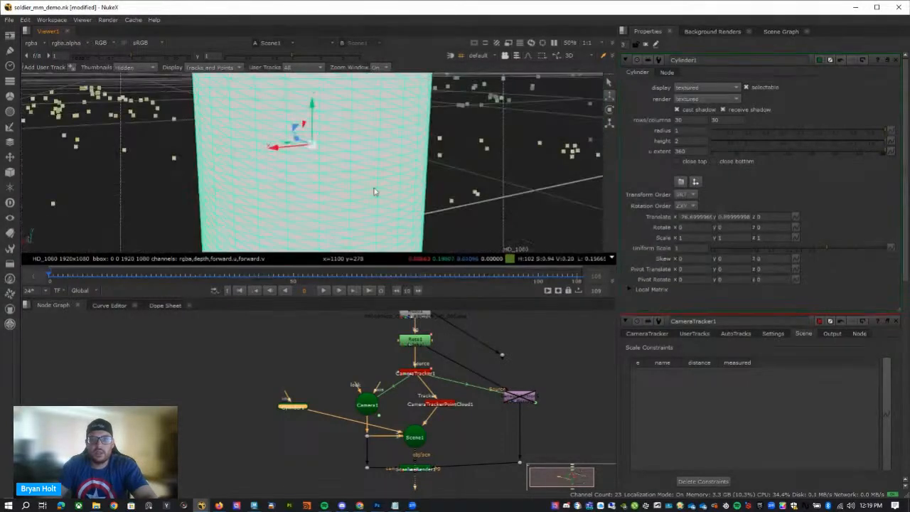
# Lower the cylinder to about Y 0.89 and close its top and bottom.
pyautogui.keyDown('ctrl'); pyautogui.moveTo(375, 191); pyautogui.dragTo(321, 38); pyautogui.keyUp('ctrl')
pyautogui.scroll(-6, 365, 170)
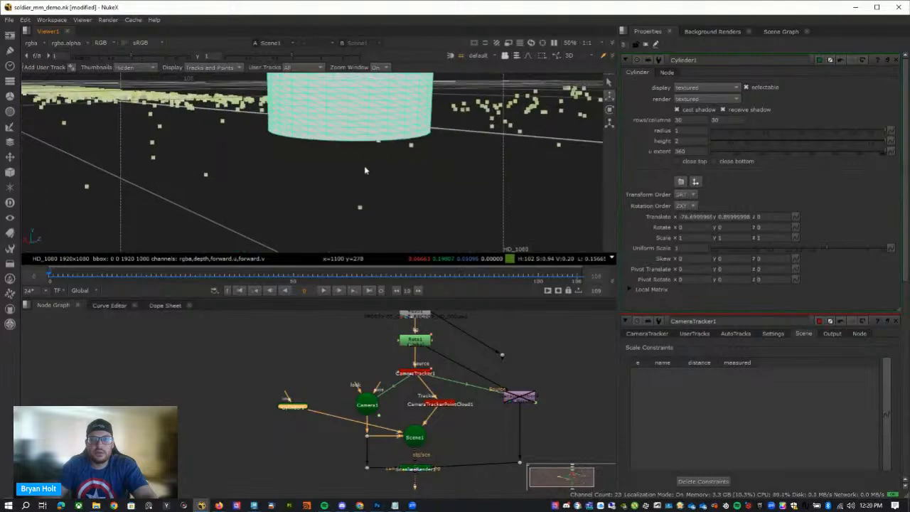
pyautogui.moveTo(327, 91)
pyautogui.mouseDown()
pyautogui.moveTo(328, 81)
pyautogui.moveTo(328, 92)
pyautogui.mouseUp()
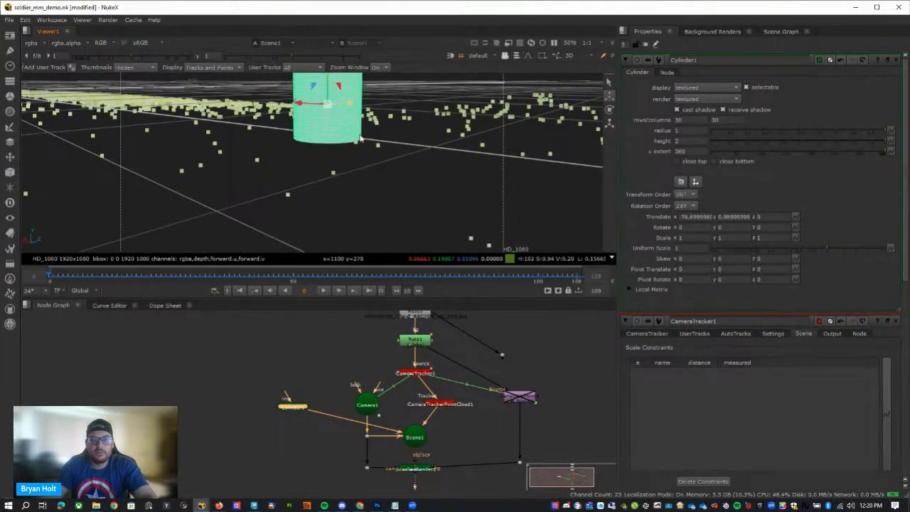
pyautogui.keyDown('ctrl'); pyautogui.moveTo(375, 193); pyautogui.dragTo(583, 228); pyautogui.keyUp('ctrl')
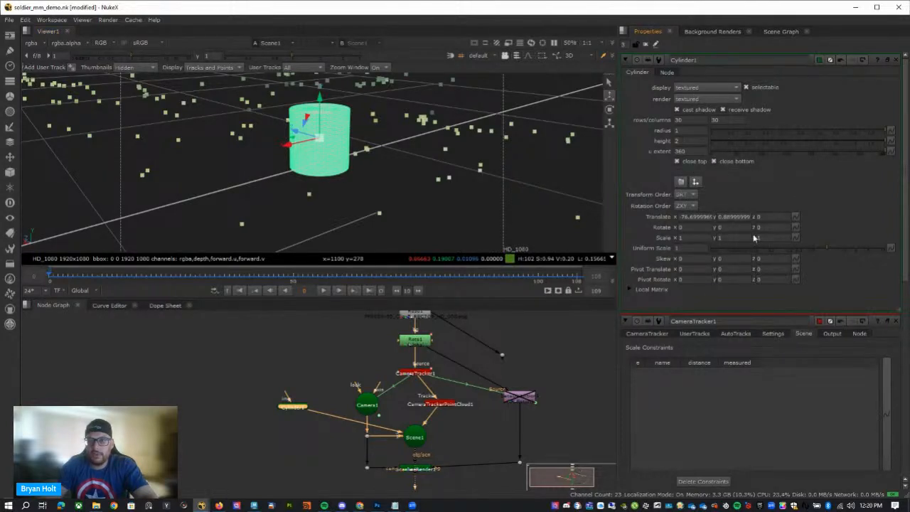
# Set the cylinder's Y scale to 5.3 and raise it to about Y 5.34 so its base rests on the grid.
pyautogui.keyDown('alt'); pyautogui.moveTo(736, 239); pyautogui.dragTo(773, 238); pyautogui.keyUp('alt')
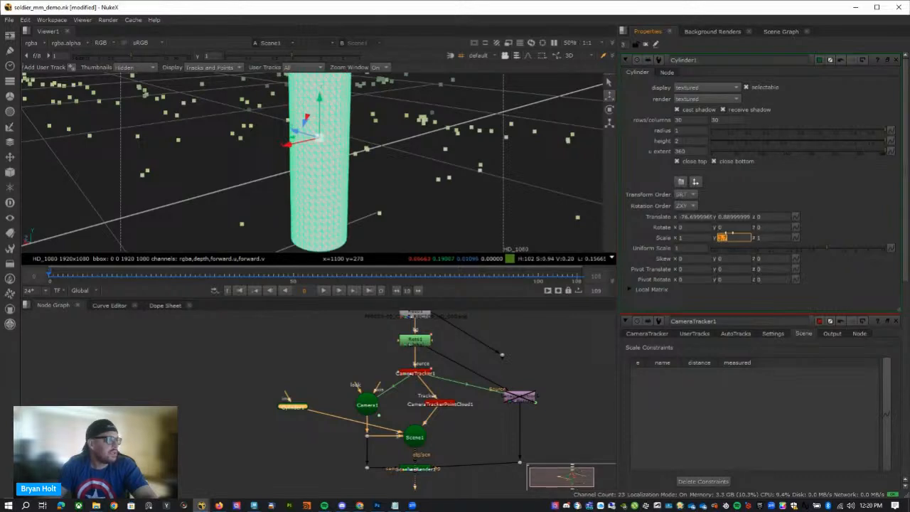
pyautogui.keyDown('ctrl'); pyautogui.moveTo(450, 172); pyautogui.dragTo(397, 150); pyautogui.keyUp('ctrl')
pyautogui.scroll(-4, 397, 149)
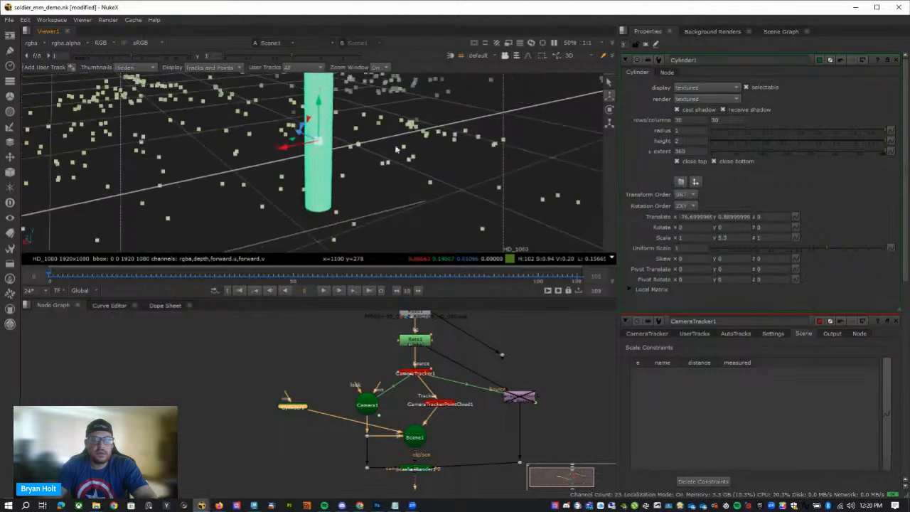
pyautogui.scroll(-2, 397, 150)
pyautogui.moveTo(318, 112); pyautogui.dragTo(310, 67)
pyautogui.moveTo(395, 168)
pyautogui.keyDown('ctrl'); pyautogui.mouseDown()
pyautogui.moveTo(445, 169)
pyautogui.moveTo(442, 156)
pyautogui.moveTo(454, 155)
pyautogui.moveTo(323, 134)
pyautogui.moveTo(299, 178)
pyautogui.moveTo(386, 163)
pyautogui.moveTo(297, 158)
pyautogui.moveTo(358, 161)
pyautogui.moveTo(390, 178)
pyautogui.mouseUp(); pyautogui.keyUp('ctrl')
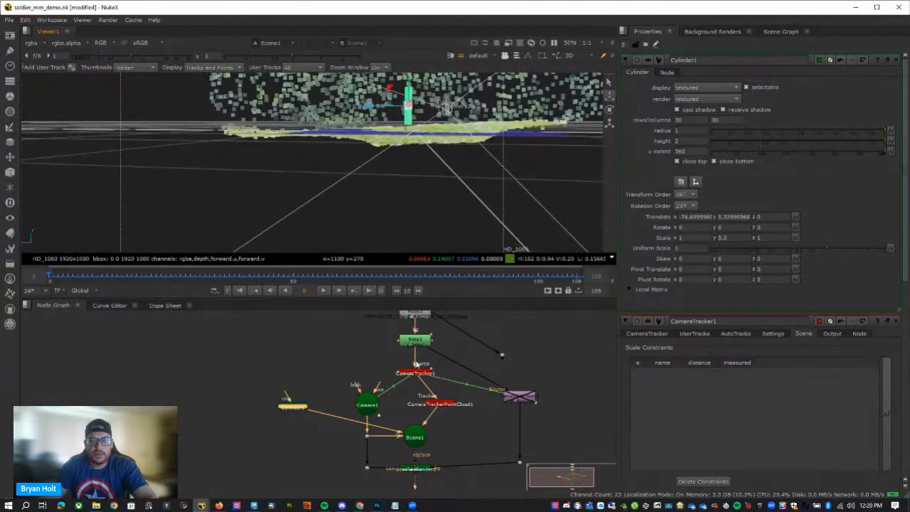
# Open CameraTracker1's properties and try nudging the scene transform's Z rotation in small decimal increments.
pyautogui.doubleClick(418, 367)
pyautogui.click(778, 279)
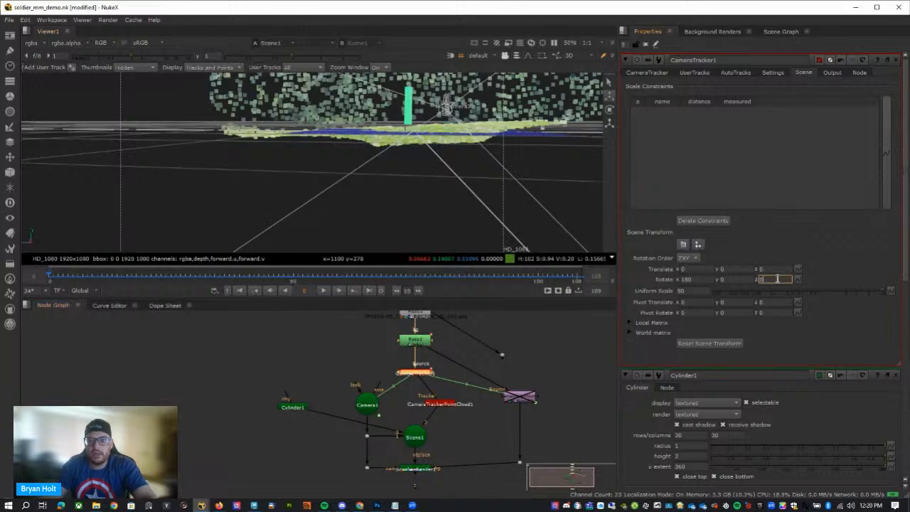
pyautogui.write('.')
pyautogui.press('Up')
pyautogui.press('Up')
pyautogui.press('Up')
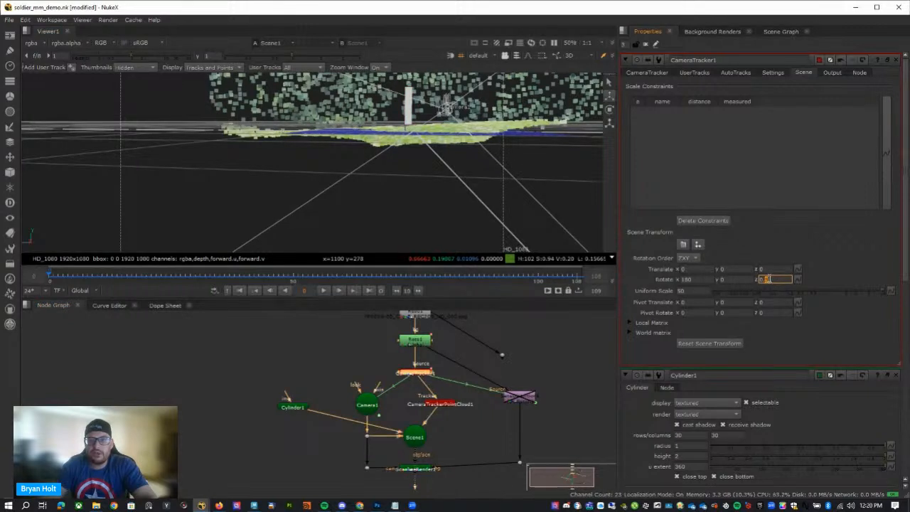
pyautogui.press('Up')
pyautogui.press('Up')
pyautogui.press('Up')
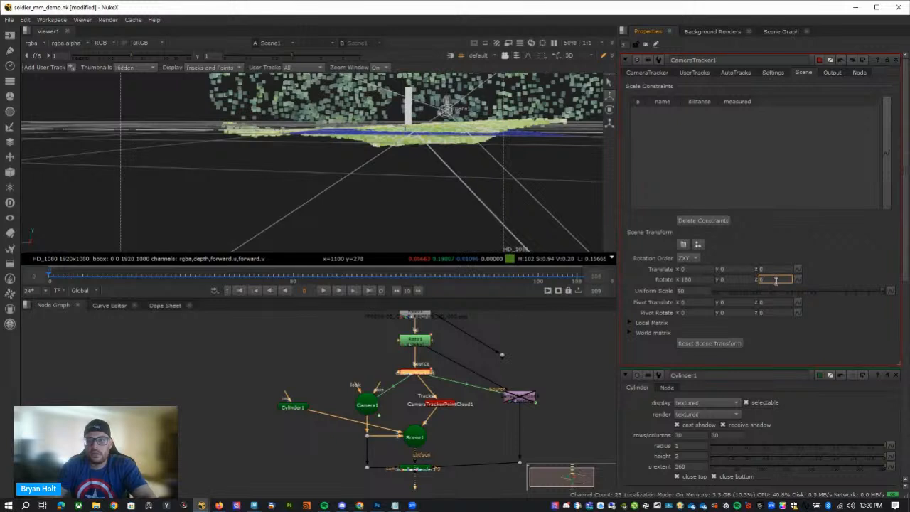
# Set the X rotation of CameraTracker1's scene transform to 177 and check the ground points from the side.
pyautogui.doubleClick(687, 278)
pyautogui.click(696, 280)
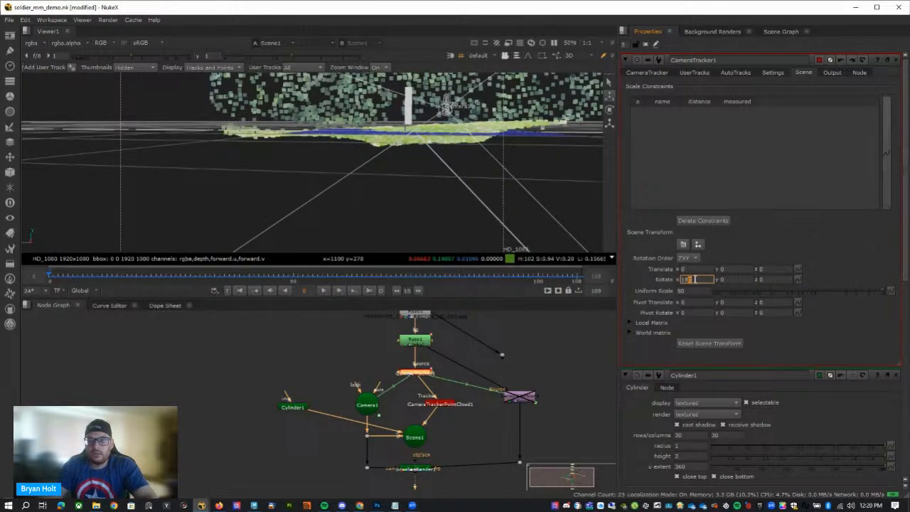
pyautogui.press('Up')
pyautogui.press('Down')
pyautogui.press('Down')
pyautogui.press('Down')
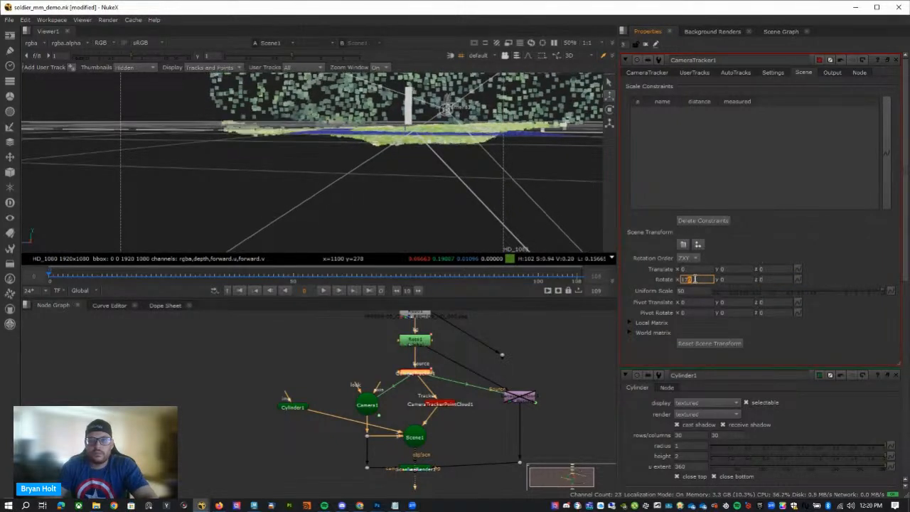
pyautogui.press('Down')
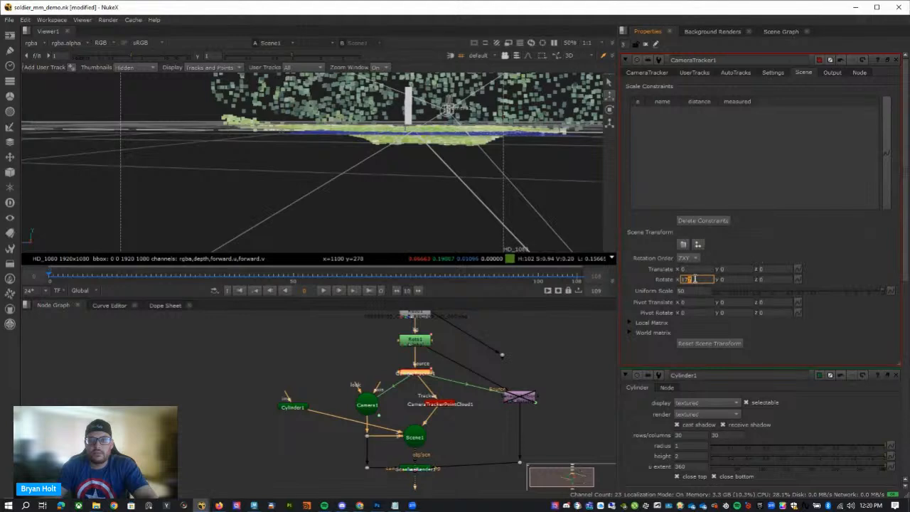
pyautogui.keyDown('ctrl'); pyautogui.moveTo(421, 134); pyautogui.dragTo(142, 145); pyautogui.keyUp('ctrl')
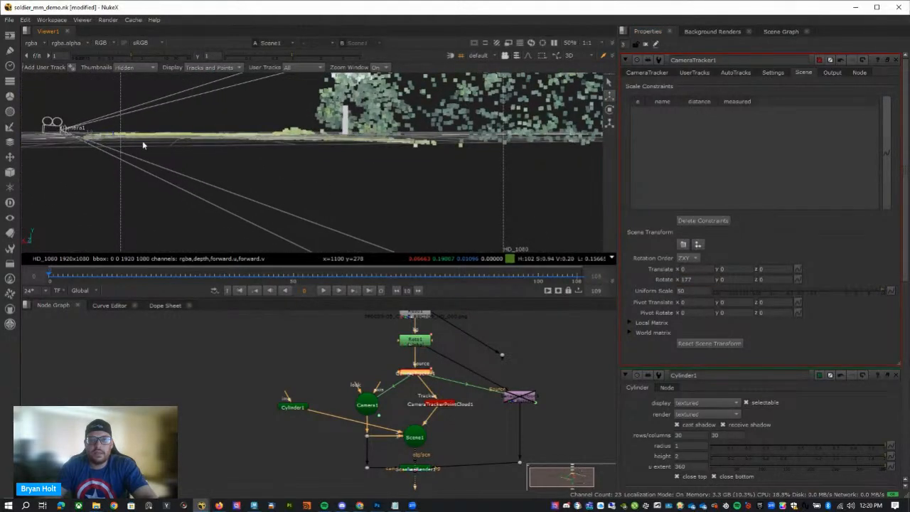
# Set the Z rotation of CameraTracker1's scene transform to 1, trying neighbouring values to level the ground points.
pyautogui.click(759, 279)
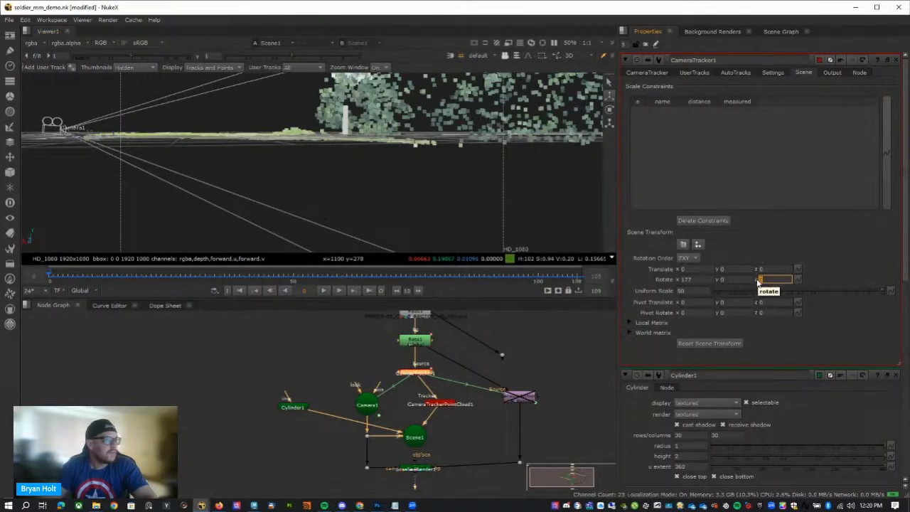
pyautogui.write('1')
pyautogui.press('Return')
pyautogui.write('2')
pyautogui.press('Return')
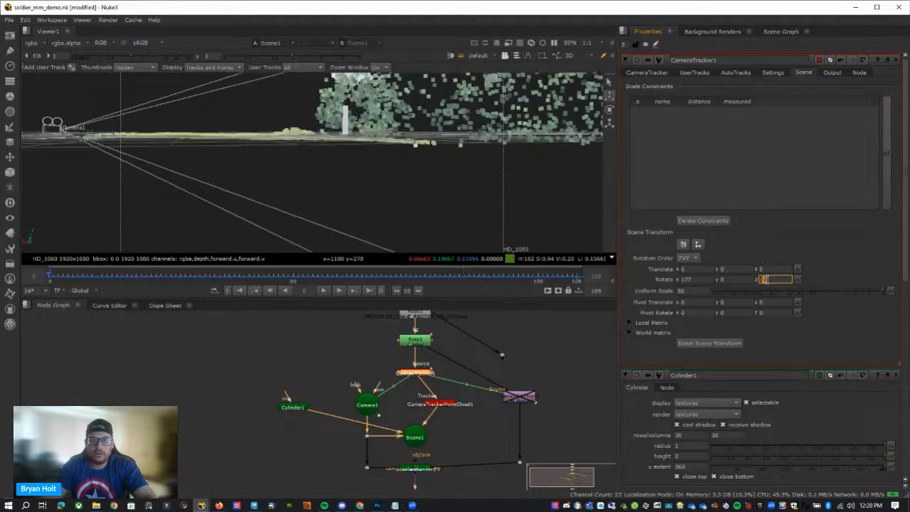
pyautogui.write('3')
pyautogui.press('Return')
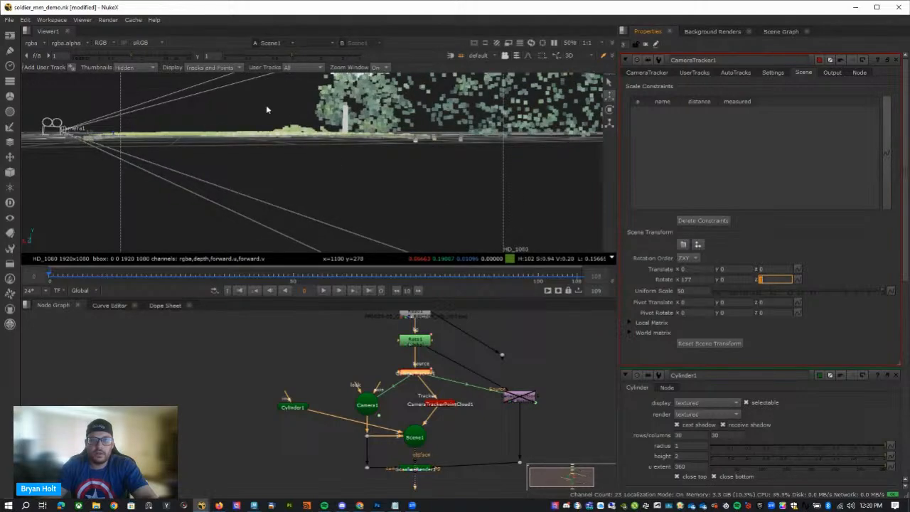
# Examine the point cloud, camera and cylinder against the ground grid from the side, from above and from behind the camera.
pyautogui.keyDown('ctrl'); pyautogui.moveTo(268, 110); pyautogui.dragTo(251, 205); pyautogui.keyUp('ctrl')
pyautogui.keyDown('ctrl'); pyautogui.moveTo(351, 138); pyautogui.dragTo(403, 84); pyautogui.keyUp('ctrl')
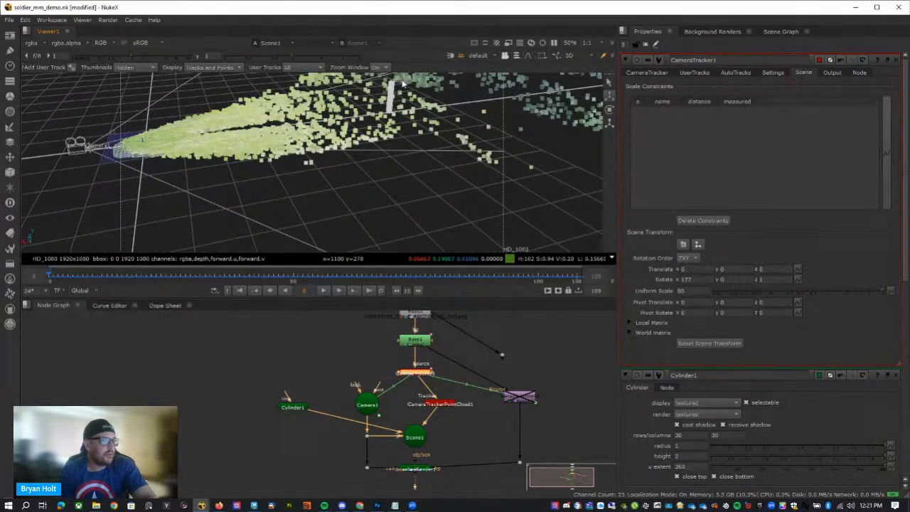
pyautogui.keyDown('ctrl'); pyautogui.moveTo(392, 119); pyautogui.dragTo(281, 116); pyautogui.keyUp('ctrl')
pyautogui.keyDown('ctrl'); pyautogui.moveTo(364, 149); pyautogui.dragTo(245, 173); pyautogui.keyUp('ctrl')
pyautogui.keyDown('ctrl'); pyautogui.moveTo(413, 178); pyautogui.dragTo(403, 258); pyautogui.keyUp('ctrl')
pyautogui.keyDown('ctrl'); pyautogui.moveTo(264, 231); pyautogui.dragTo(359, 249); pyautogui.keyUp('ctrl')
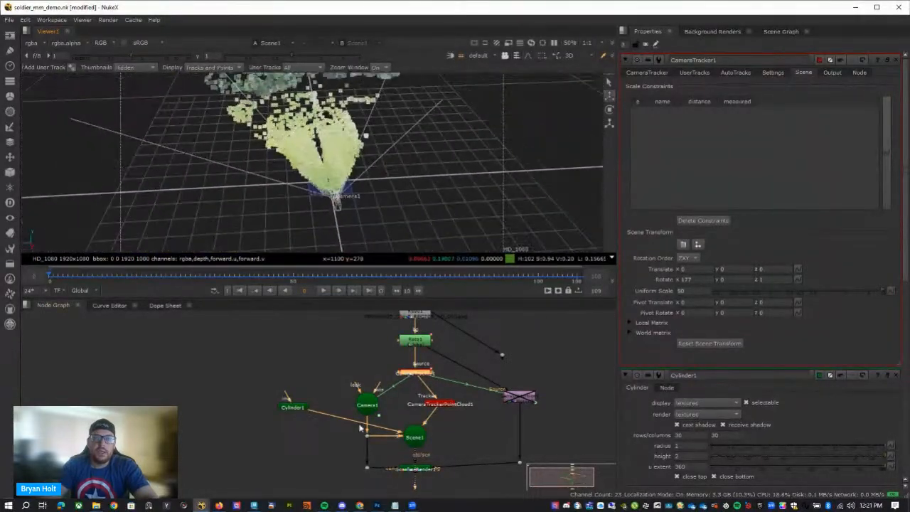
# Disable the CameraTrackerPointCloud1 node and detach it from Scene1.
pyautogui.click(444, 405)
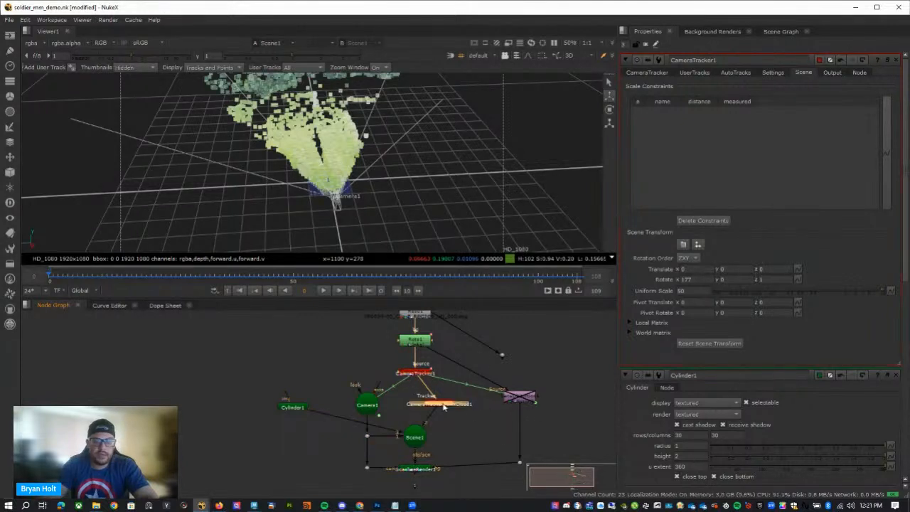
pyautogui.press('d')
pyautogui.press('d')
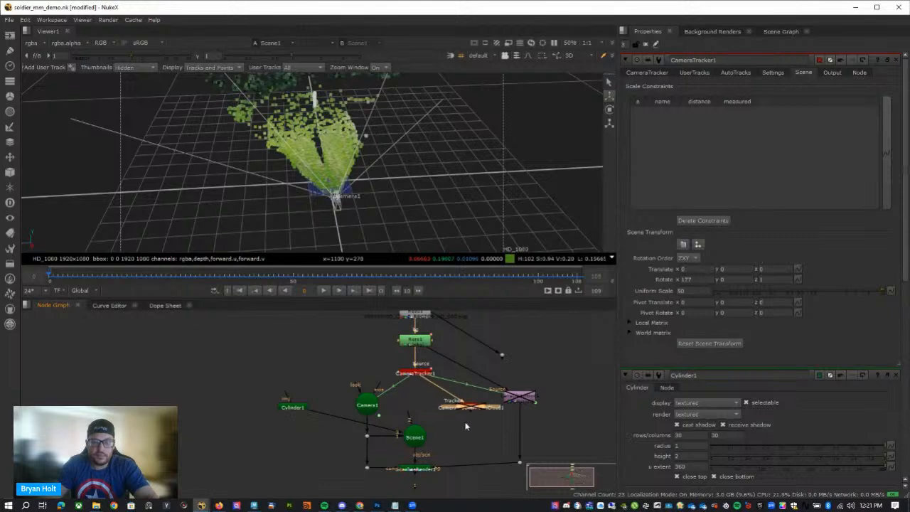
pyautogui.click(423, 434)
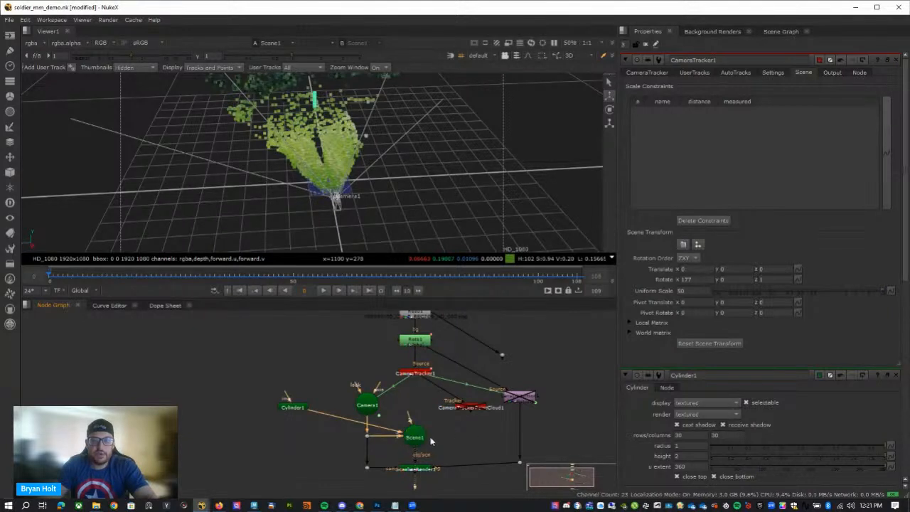
# Move the Cylinder1 node farther from Scene1 and reconnect Camera1's dot to Scene1.
pyautogui.moveTo(299, 407); pyautogui.dragTo(270, 416)
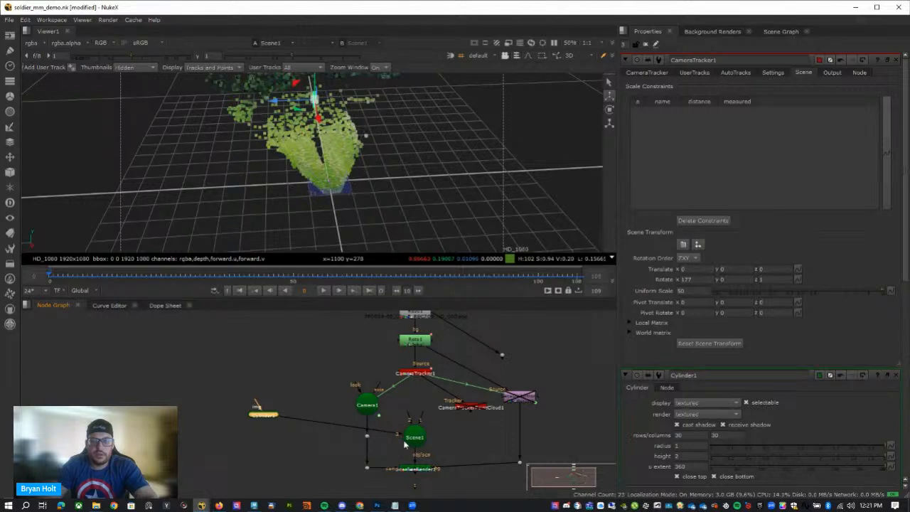
pyautogui.moveTo(382, 442); pyautogui.dragTo(412, 439)
pyautogui.click(451, 434)
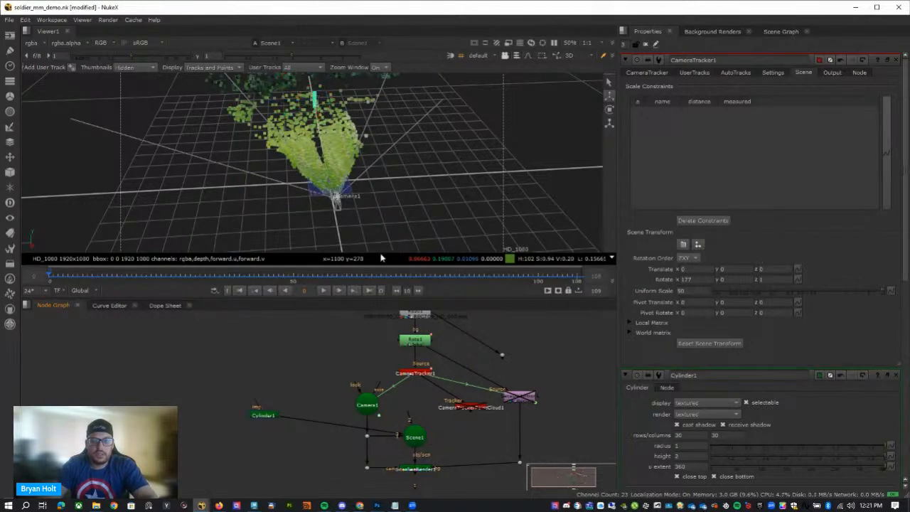
# Toggle the detached CameraTrackerPointCloud1 node until it is enabled again and shift it closer to CameraTracker1.
pyautogui.click(478, 410)
pyautogui.press('d')
pyautogui.press('d')
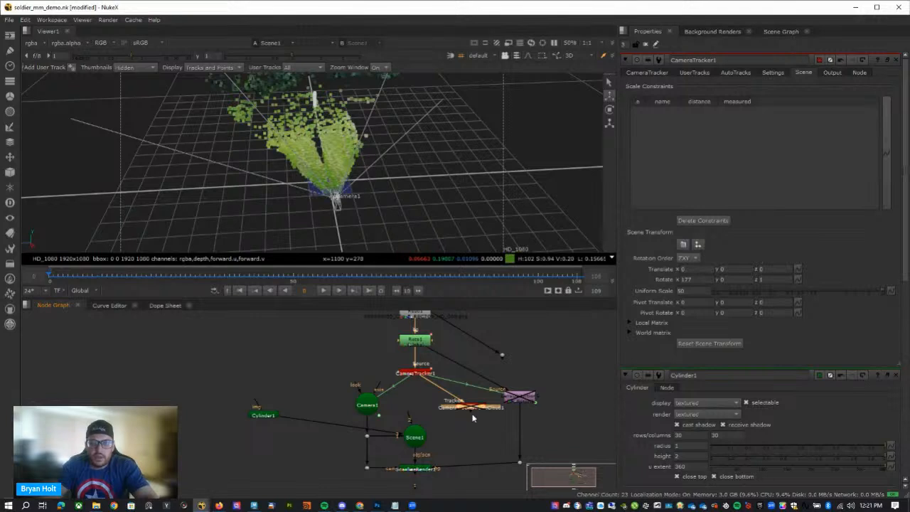
pyautogui.moveTo(474, 417)
pyautogui.mouseDown()
pyautogui.moveTo(428, 434)
pyautogui.moveTo(446, 409)
pyautogui.moveTo(419, 408)
pyautogui.moveTo(462, 413)
pyautogui.mouseUp()
pyautogui.press('d')
pyautogui.press('d')
pyautogui.press('d')
# Select ScanlineRender1, check the whole scene from a distance and shift the detached CameraTrackerPointCloud1 node slightly outward.
pyautogui.scroll(-2, 469, 434)
pyautogui.scroll(4, 477, 427)
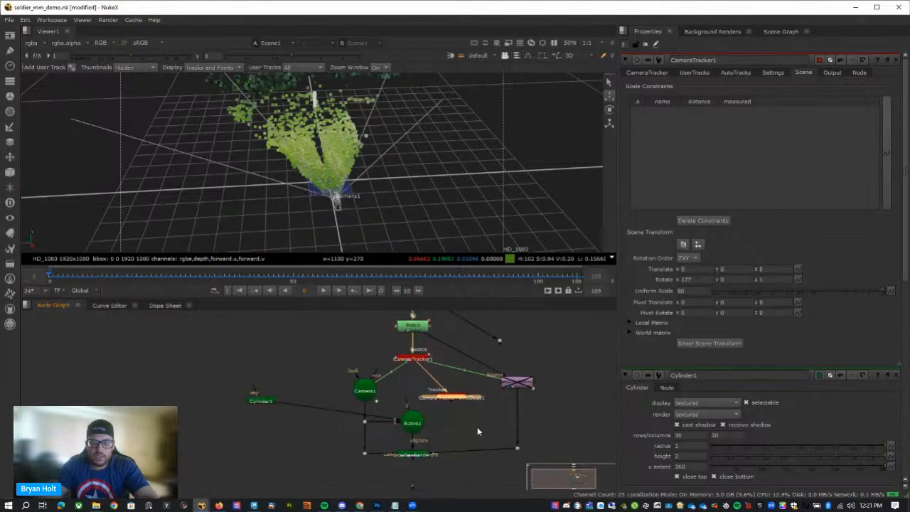
pyautogui.click(404, 468)
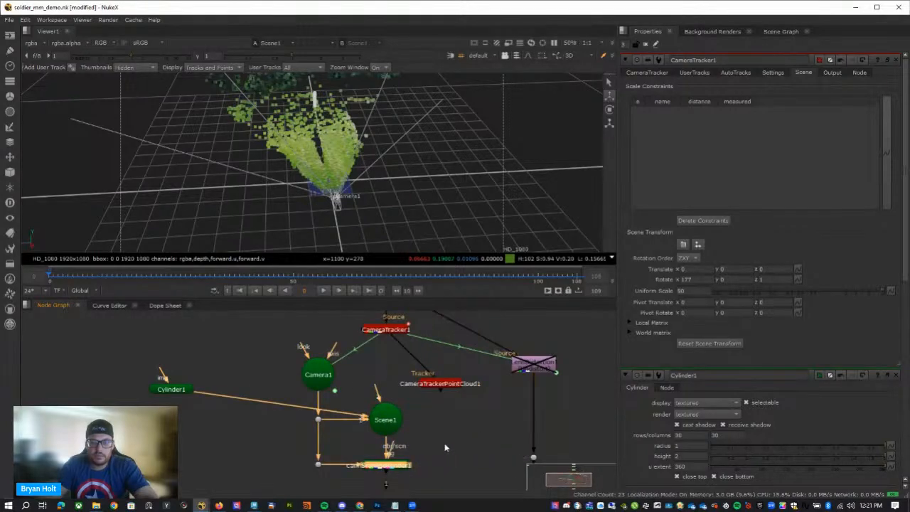
pyautogui.scroll(-5, 315, 151)
pyautogui.moveTo(303, 176)
pyautogui.keyDown('ctrl'); pyautogui.mouseDown()
pyautogui.moveTo(382, 197)
pyautogui.moveTo(500, 108)
pyautogui.moveTo(281, 90)
pyautogui.moveTo(313, 181)
pyautogui.mouseUp(); pyautogui.keyUp('ctrl')
pyautogui.click(454, 386)
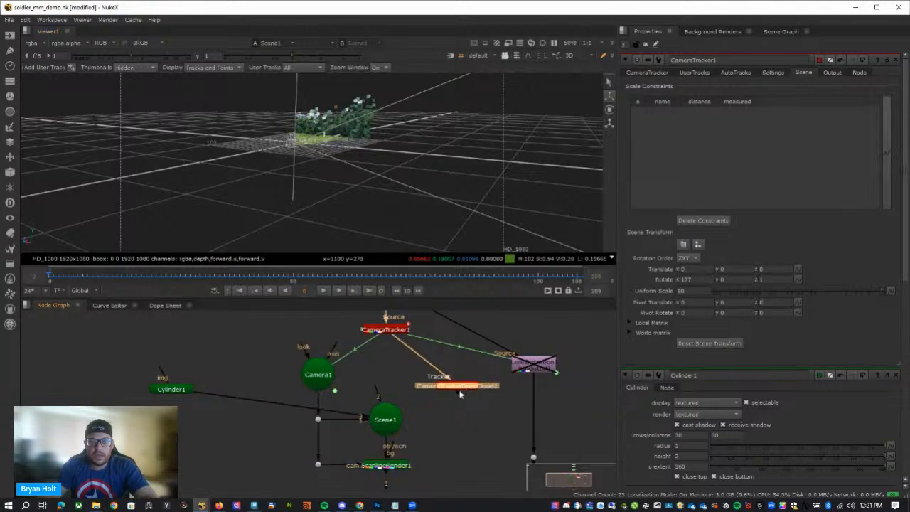
# Reconnect the CameraTrackerPointCloud1 node to Scene1 and line it up between CameraTracker1 and Scene1.
pyautogui.click(384, 419)
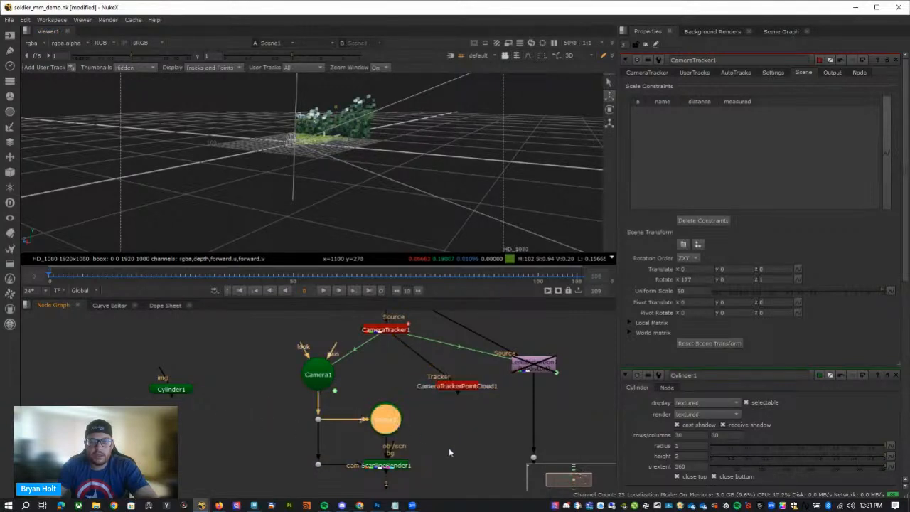
pyautogui.moveTo(378, 425); pyautogui.dragTo(384, 414, button='middle')
pyautogui.click(466, 409)
pyautogui.moveTo(465, 384); pyautogui.dragTo(396, 414)
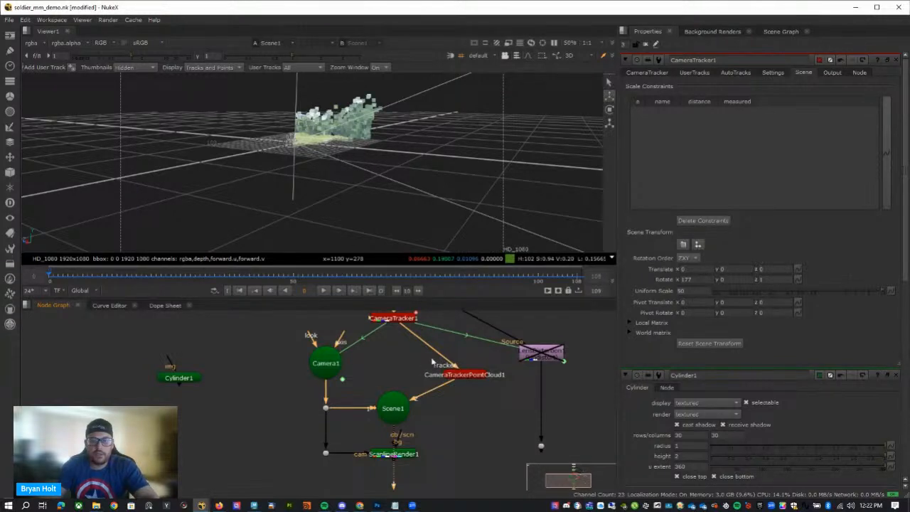
pyautogui.moveTo(465, 374); pyautogui.dragTo(404, 367)
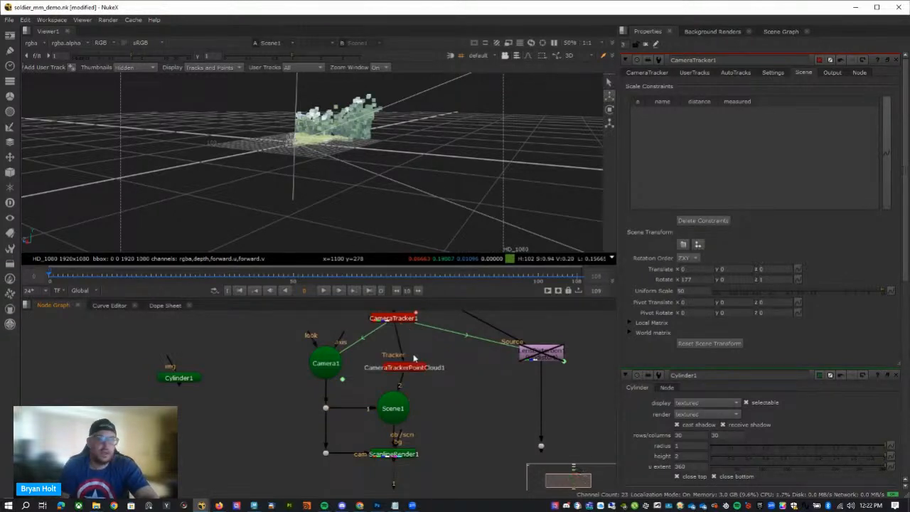
# Disable the CameraTrackerPointCloud1 node and reconnect Cylinder1 to Scene1, shifting both nodes slightly.
pyautogui.click(401, 366)
pyautogui.press('d')
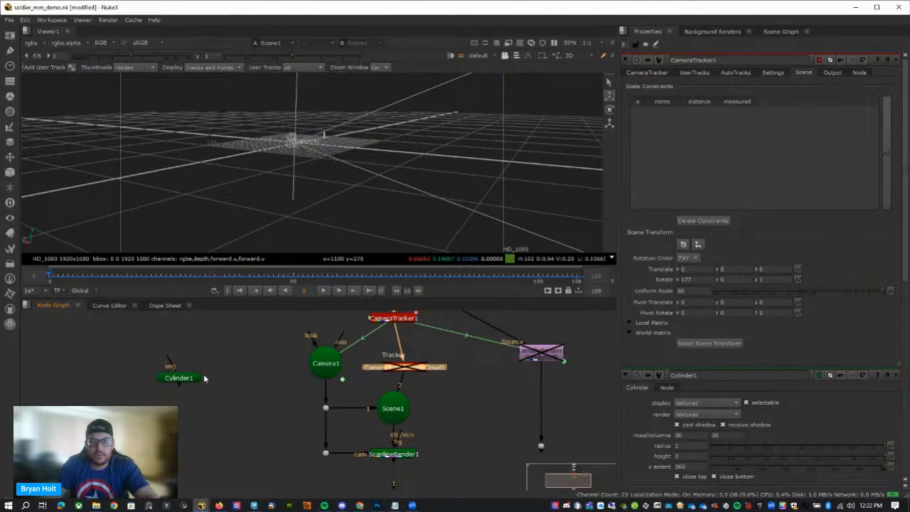
pyautogui.moveTo(189, 393); pyautogui.dragTo(390, 418)
pyautogui.moveTo(180, 381); pyautogui.dragTo(183, 367)
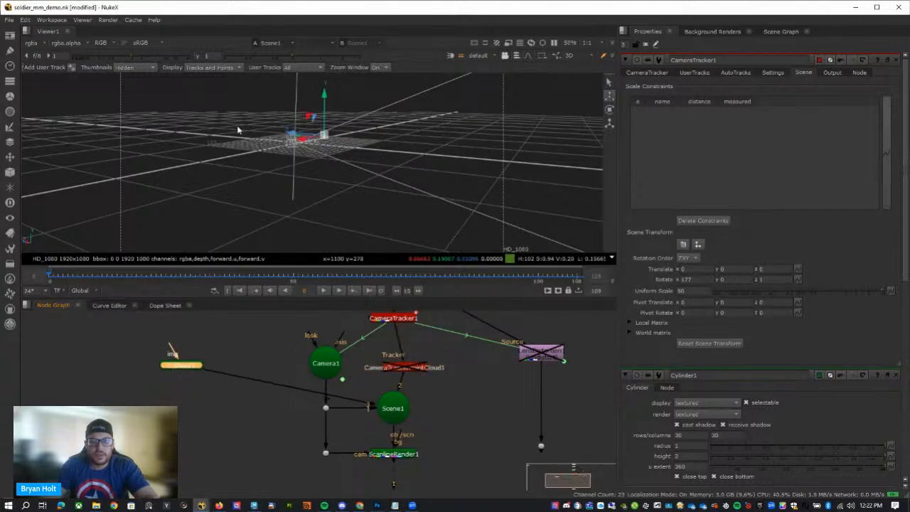
pyautogui.keyDown('ctrl'); pyautogui.moveTo(323, 189); pyautogui.dragTo(386, 231); pyautogui.keyUp('ctrl')
pyautogui.click(391, 365)
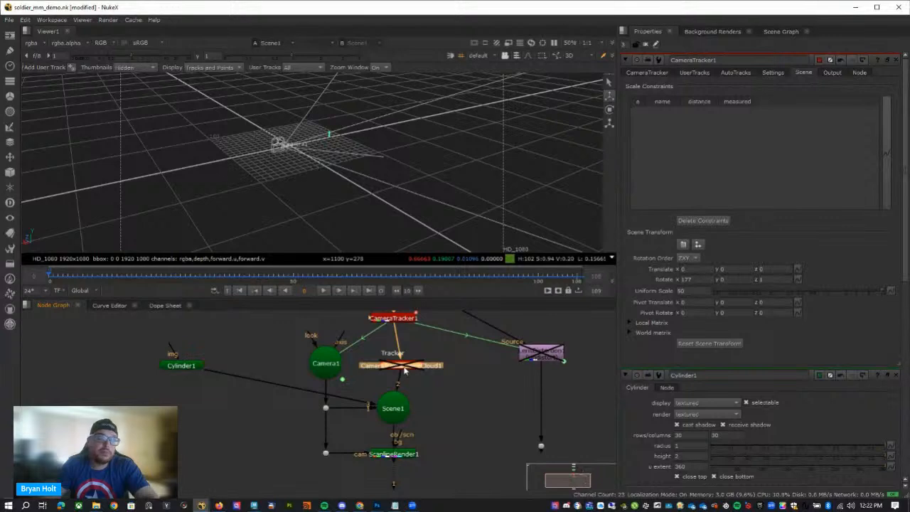
pyautogui.moveTo(404, 368); pyautogui.dragTo(394, 364)
# Enable the LensDistortion1 node, show its output dot in the viewer and close all open node properties.
pyautogui.moveTo(466, 387); pyautogui.dragTo(459, 331, button='middle')
pyautogui.moveTo(430, 451); pyautogui.dragTo(423, 447, button='middle')
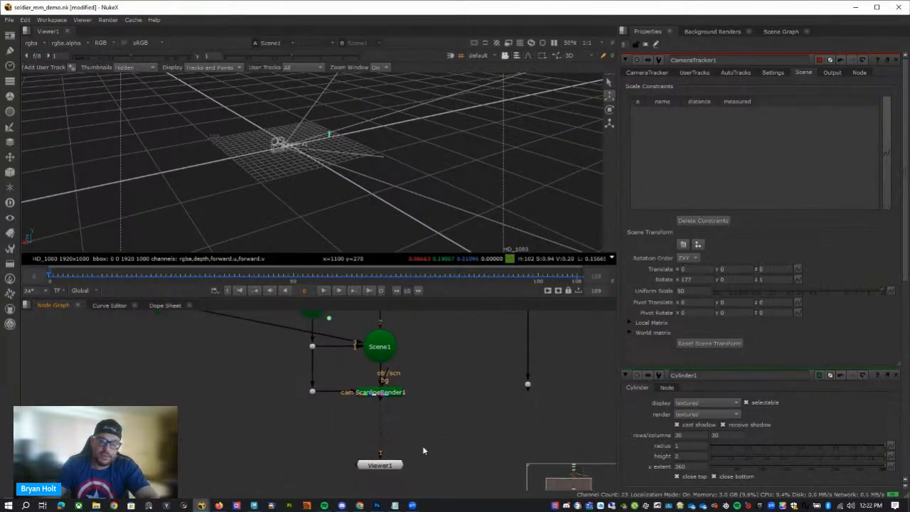
pyautogui.moveTo(503, 414); pyautogui.dragTo(495, 475, button='middle')
pyautogui.moveTo(519, 399); pyautogui.dragTo(405, 402, button='middle')
pyautogui.click(413, 363)
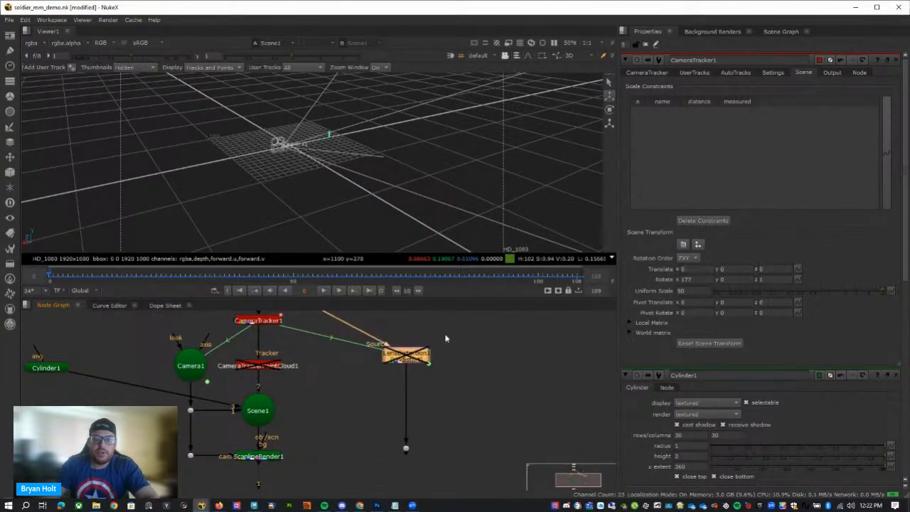
pyautogui.scroll(-3, 446, 340)
pyautogui.click(428, 412)
pyautogui.press('1')
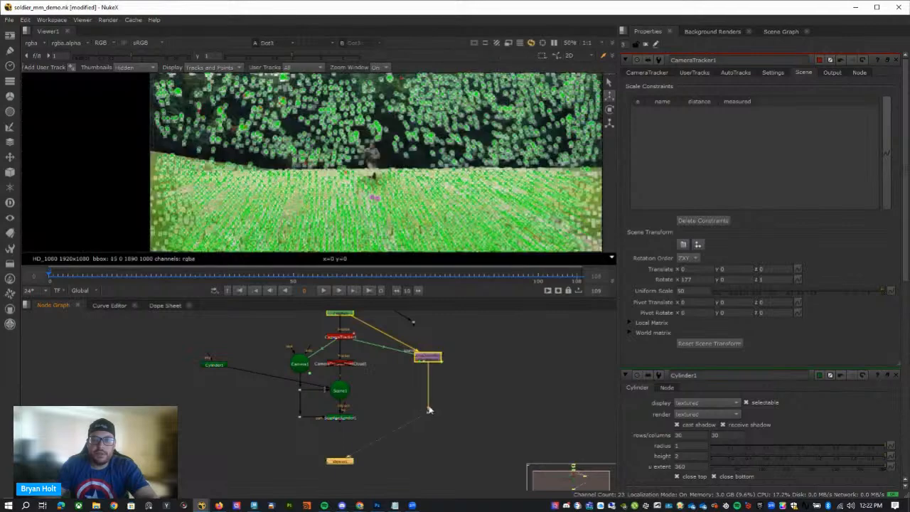
pyautogui.click(651, 46)
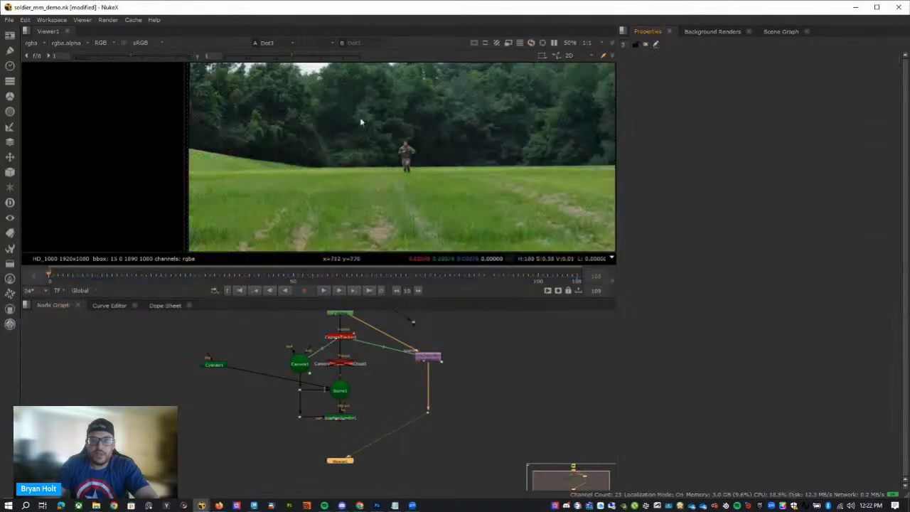
pyautogui.scroll(-3, 455, 192)
pyautogui.scroll(1, 459, 215)
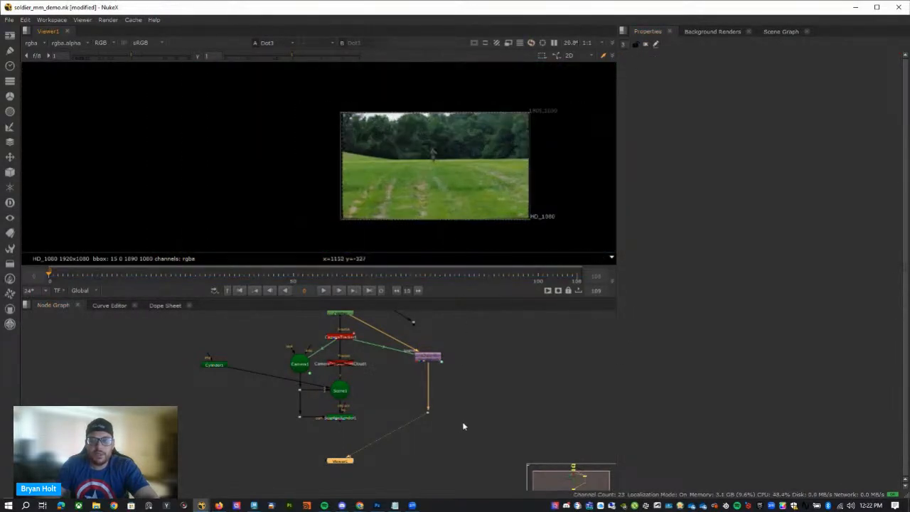
# Add a Write node connected to the dot below LensDistortion1 and place it just below that dot.
pyautogui.press('Tab')
pyautogui.write('write')
pyautogui.press('Return')
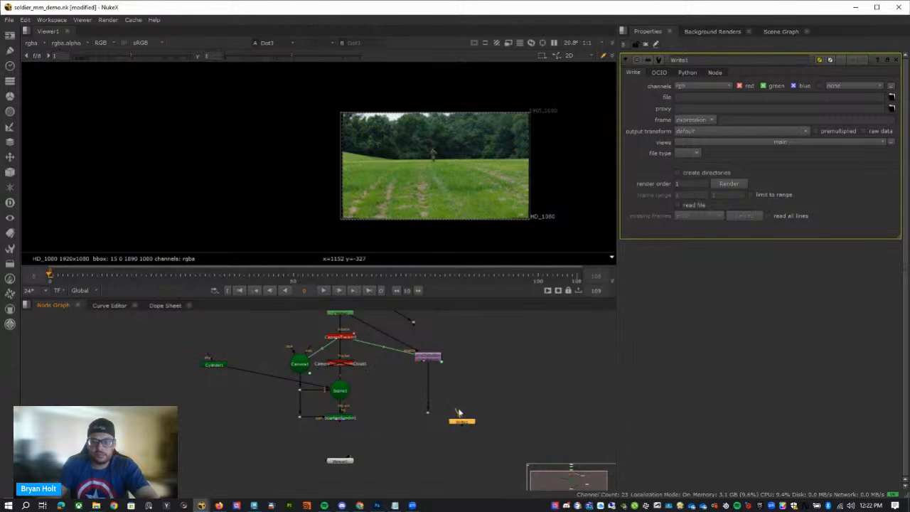
pyautogui.moveTo(456, 414); pyautogui.dragTo(428, 412)
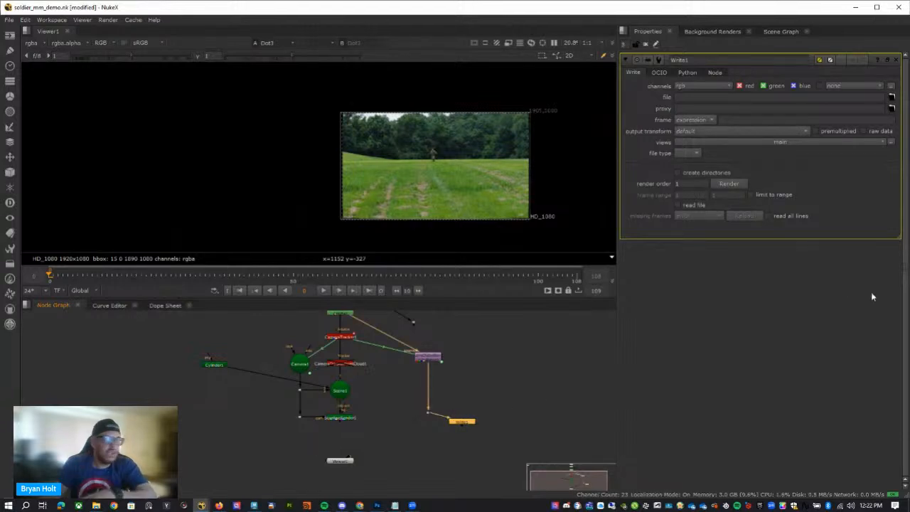
pyautogui.moveTo(462, 421); pyautogui.dragTo(448, 441)
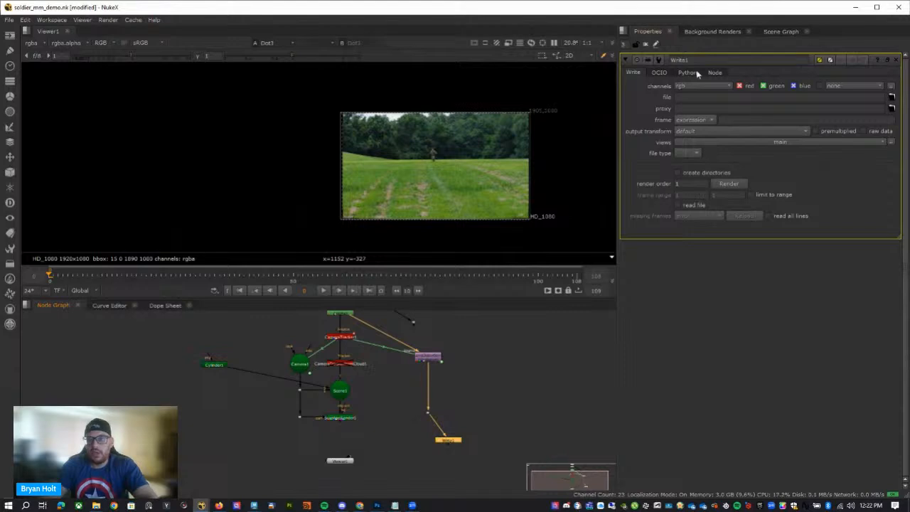
# Create a new output folder named Shot-5-plt_UD2 beside the existing Shot-5-plt_UD folder for the Write node.
pyautogui.click(892, 97)
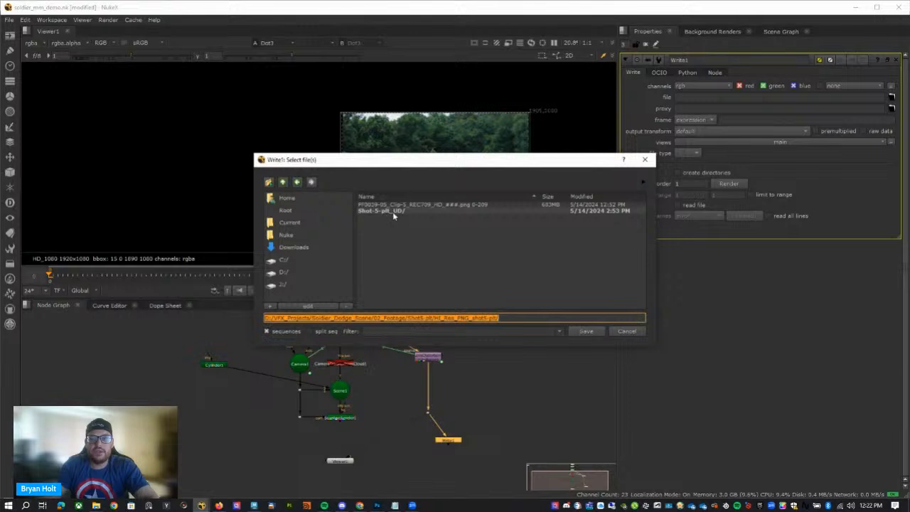
pyautogui.doubleClick(475, 211)
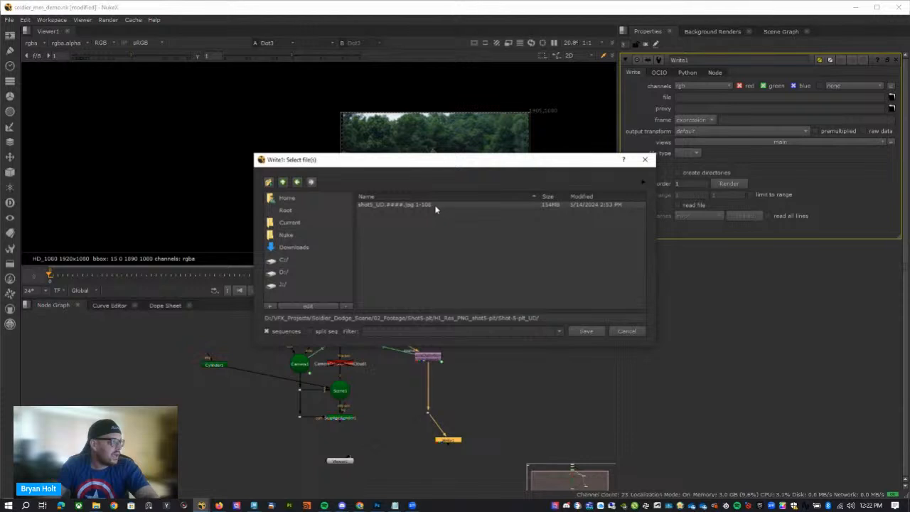
pyautogui.click(282, 182)
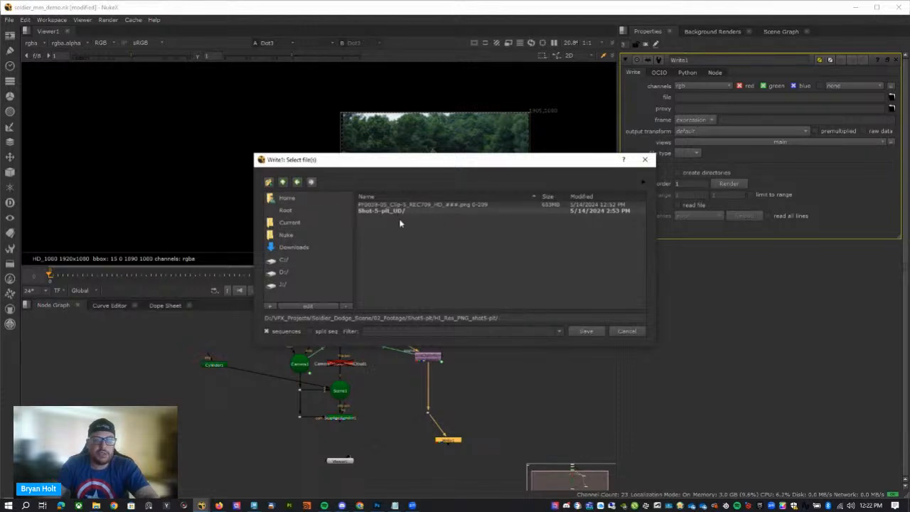
pyautogui.click(269, 182)
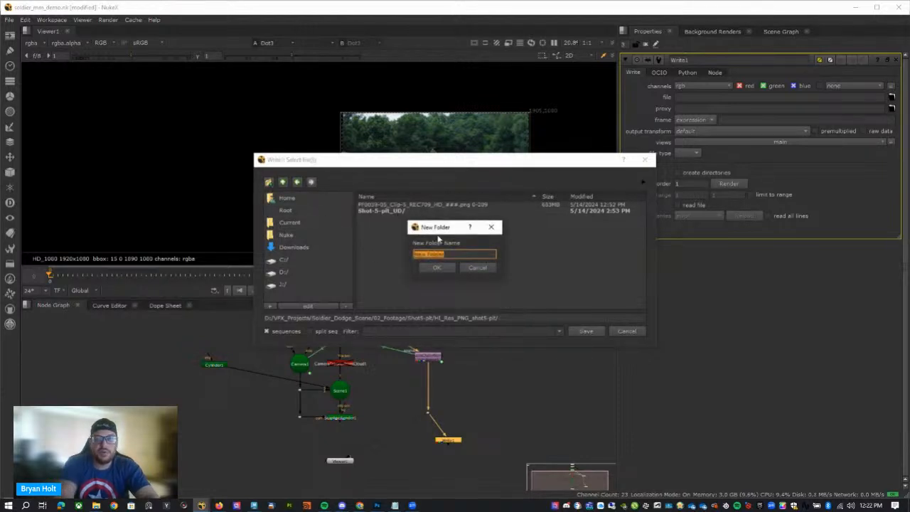
pyautogui.write('Shot-5-plt_UD2')
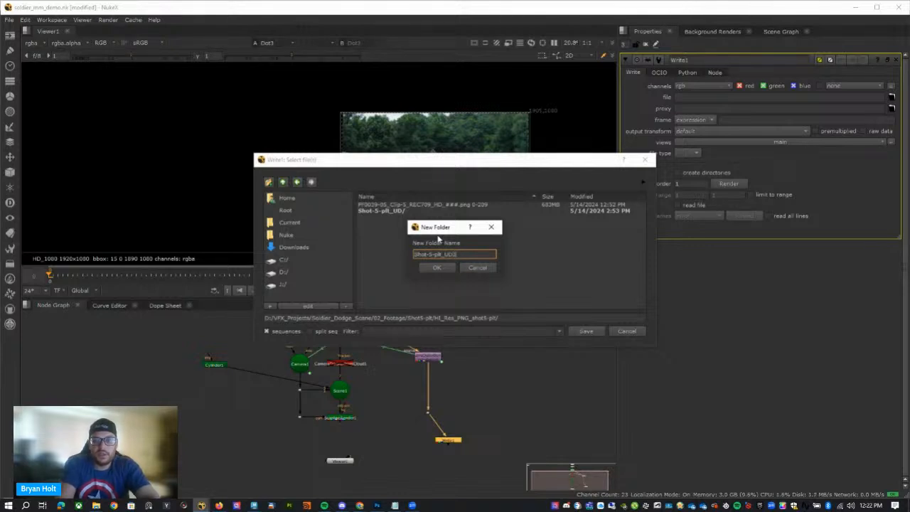
pyautogui.press('Return')
# Set the Write node's output file to Shot-5-UD.%03d.jpg inside the Shot-5-plt_UD2 folder.
pyautogui.click(567, 319)
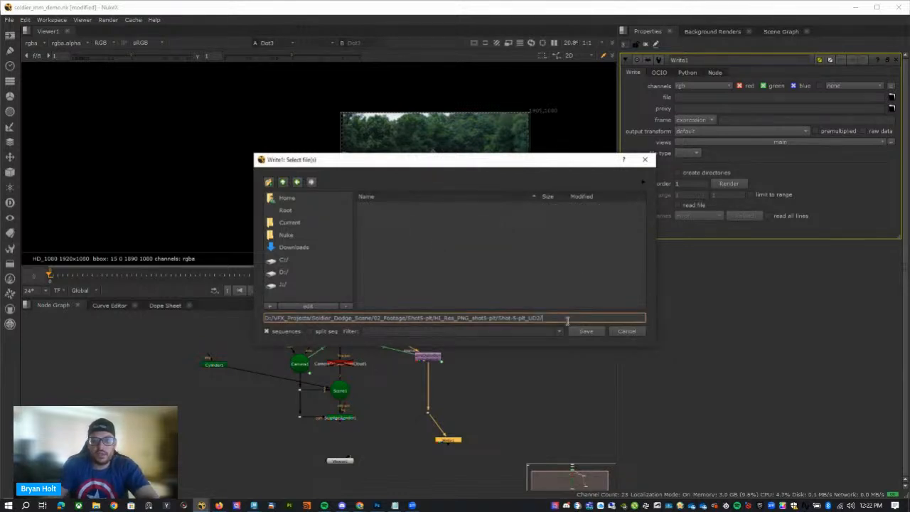
pyautogui.write('Shot-')
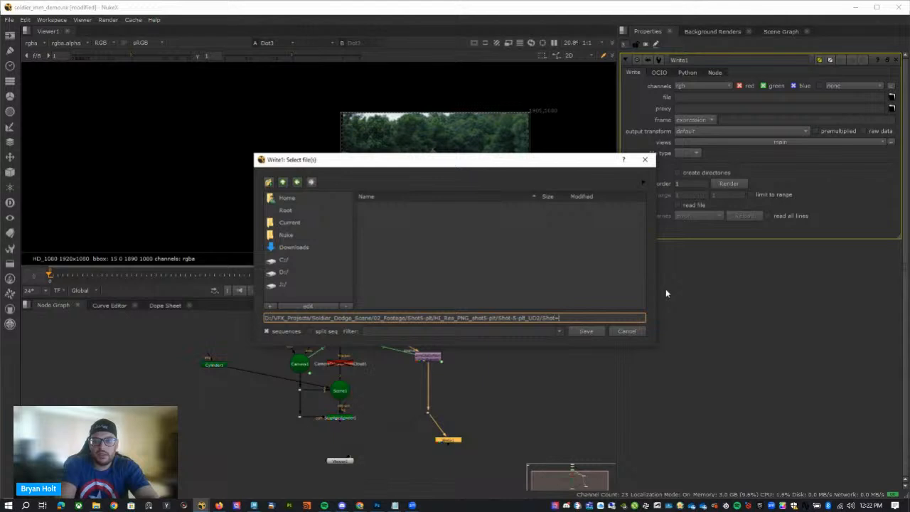
pyautogui.write('5')
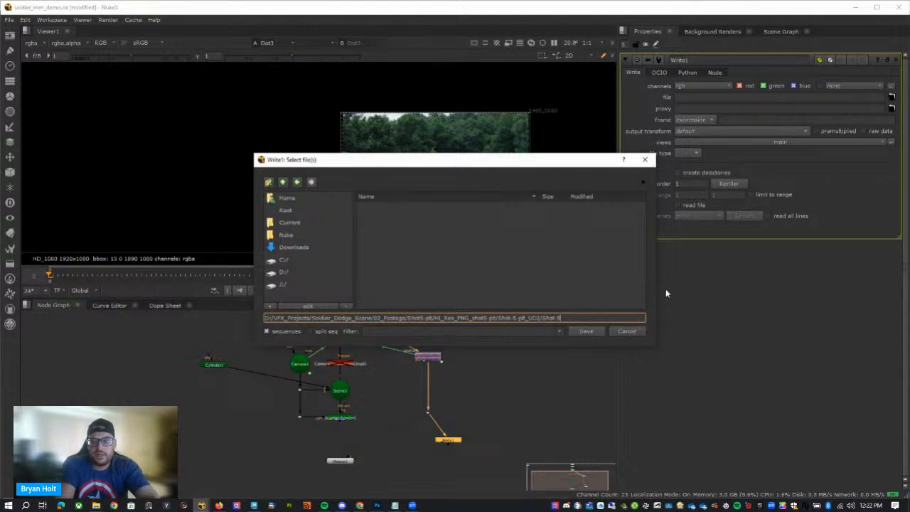
pyautogui.write('-UD')
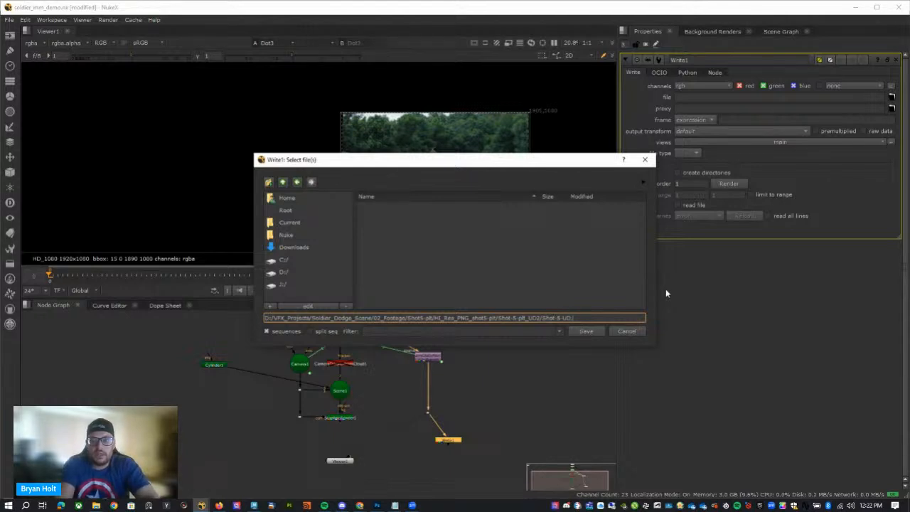
pyautogui.write('.')
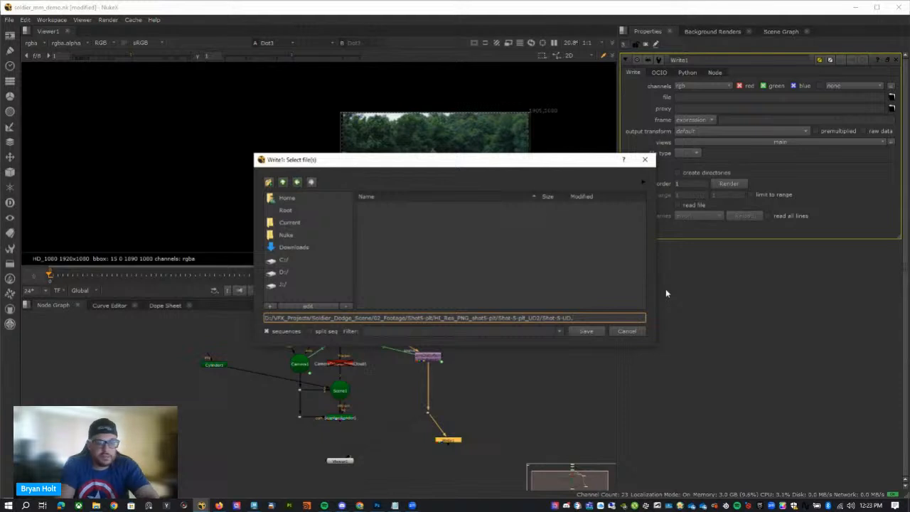
pyautogui.write('%04d')
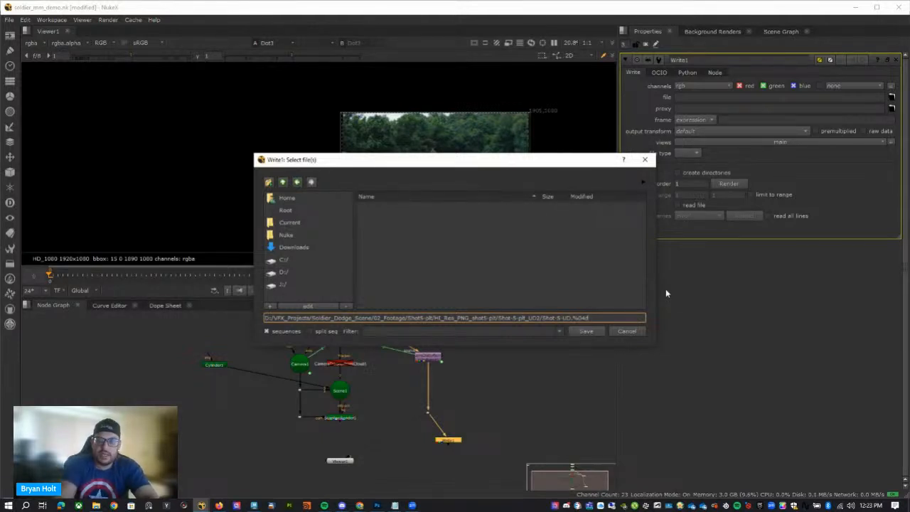
pyautogui.press('BackSpace')
pyautogui.press('BackSpace')
pyautogui.write('3')
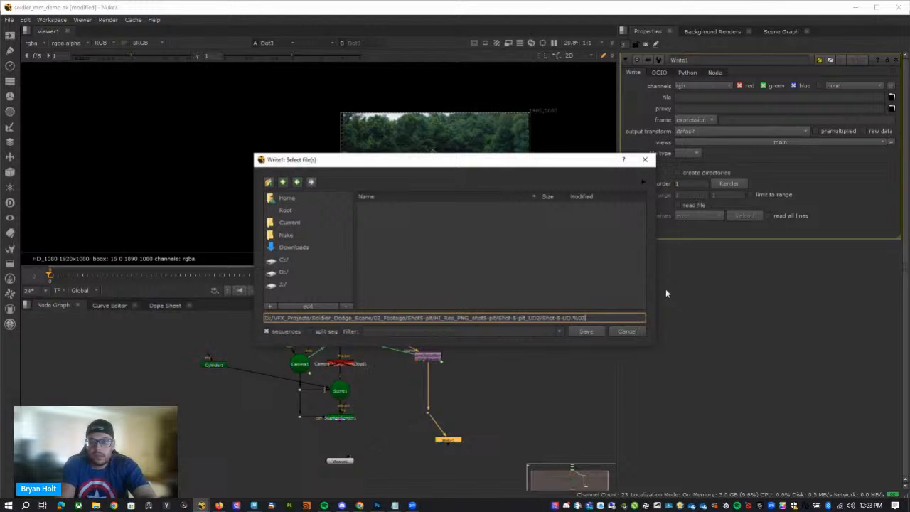
pyautogui.write('d.')
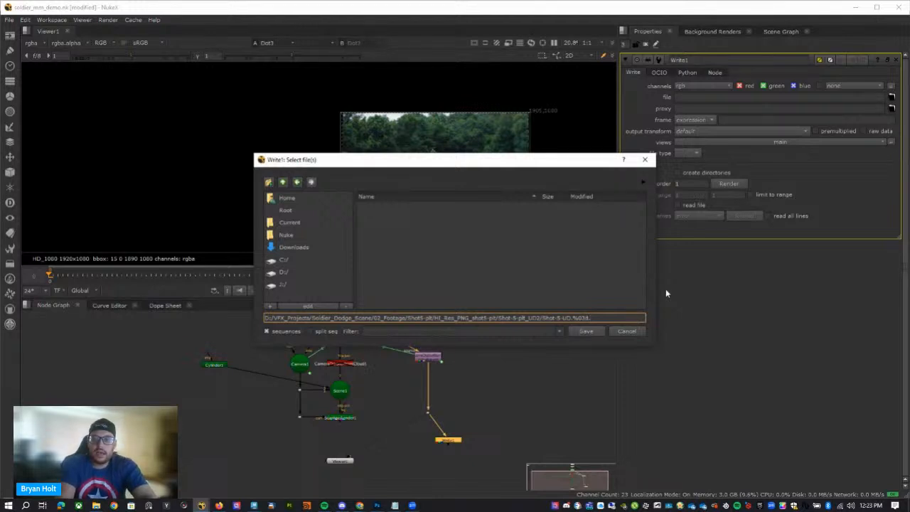
pyautogui.write('jpg')
pyautogui.press('Return')
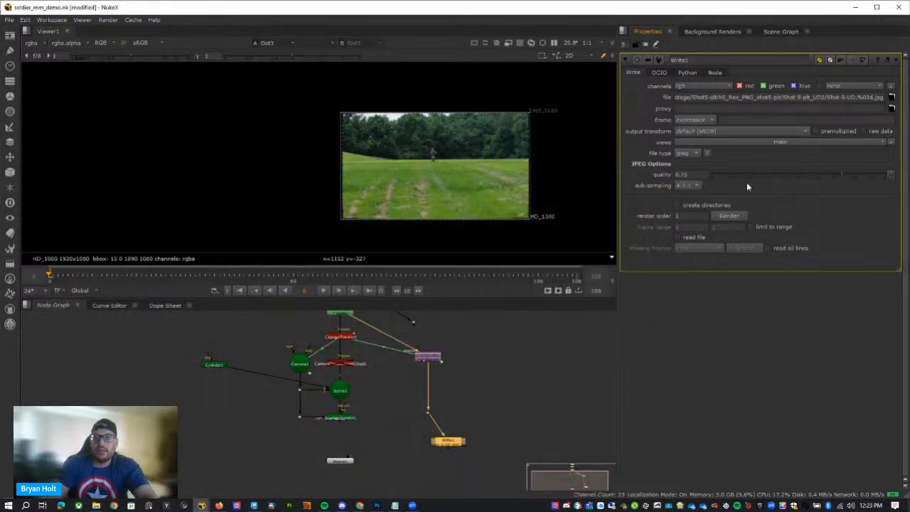
# Render the Write node's JPEG sequence over the global frame range 0-108.
pyautogui.click(700, 173)
pyautogui.click(742, 352)
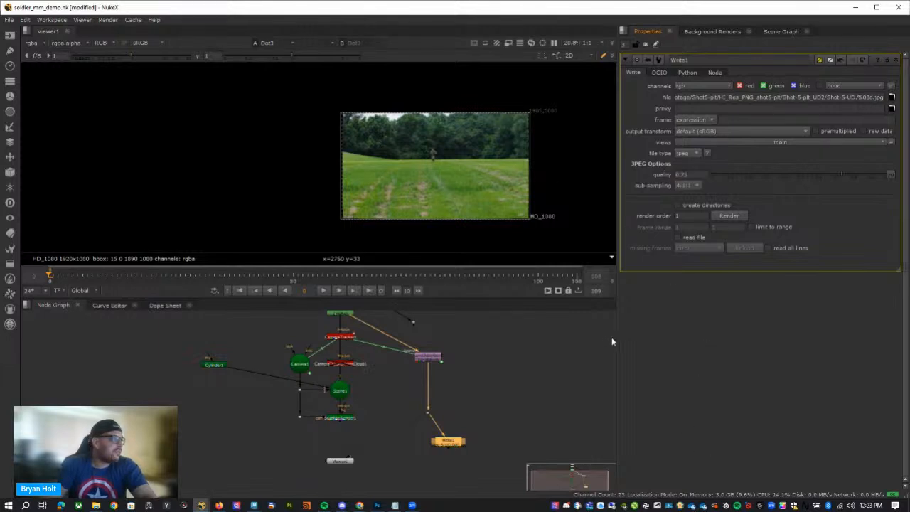
pyautogui.click(689, 174)
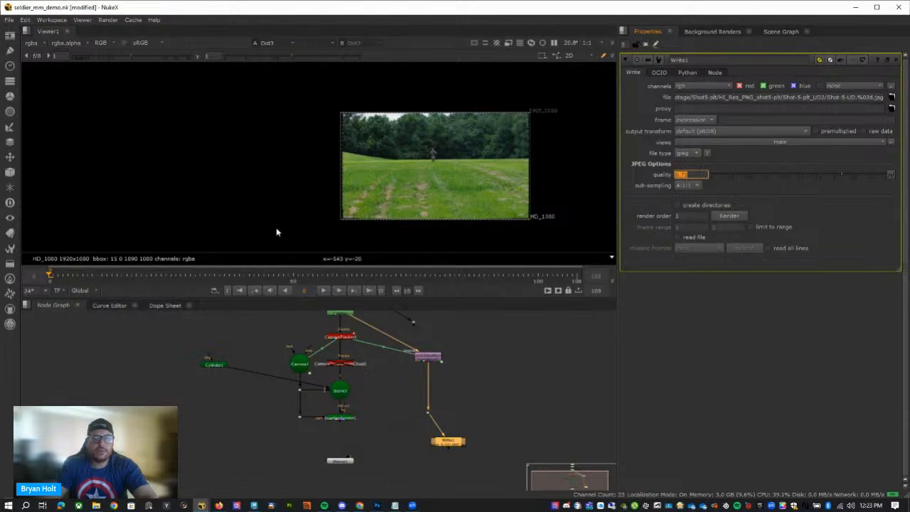
pyautogui.click(742, 216)
pyautogui.click(429, 232)
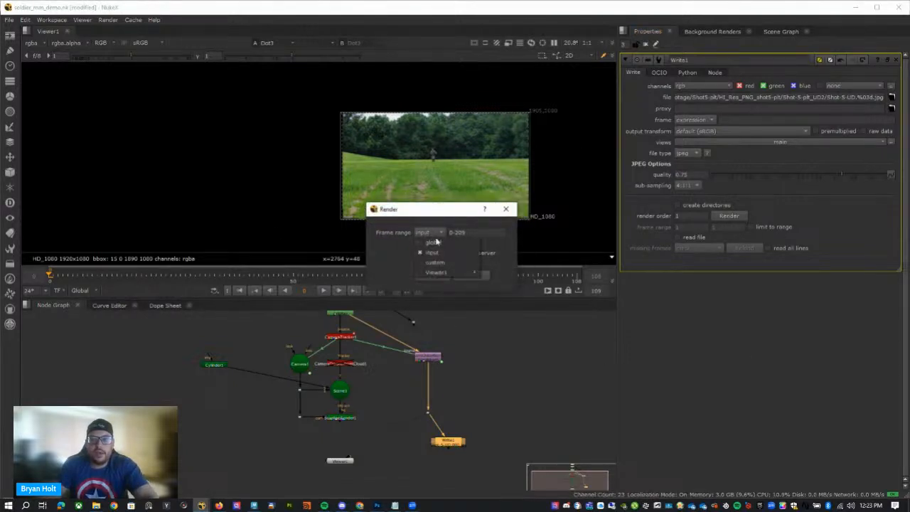
pyautogui.click(430, 253)
pyautogui.moveTo(434, 211); pyautogui.dragTo(384, 195)
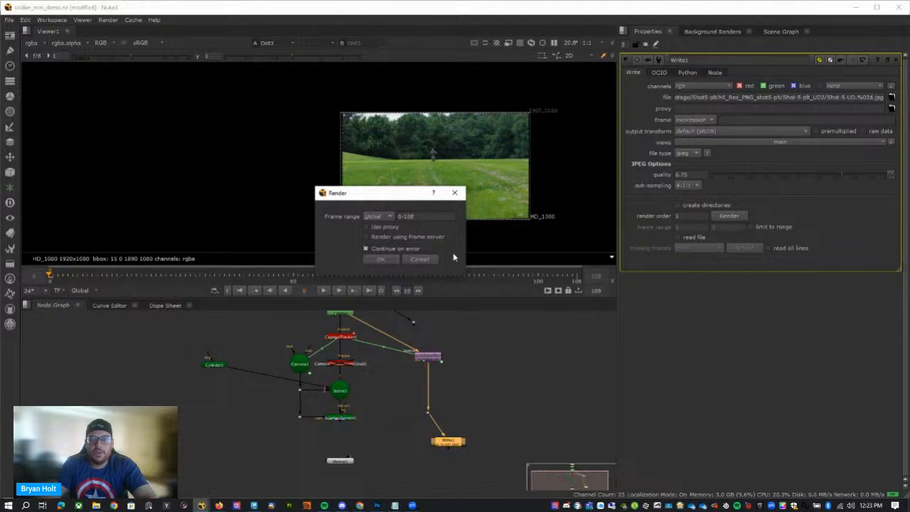
pyautogui.click(381, 260)
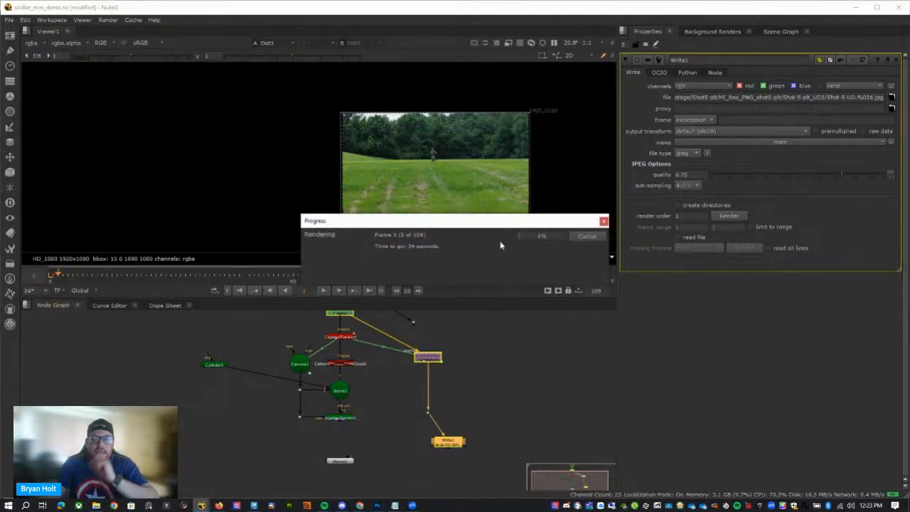
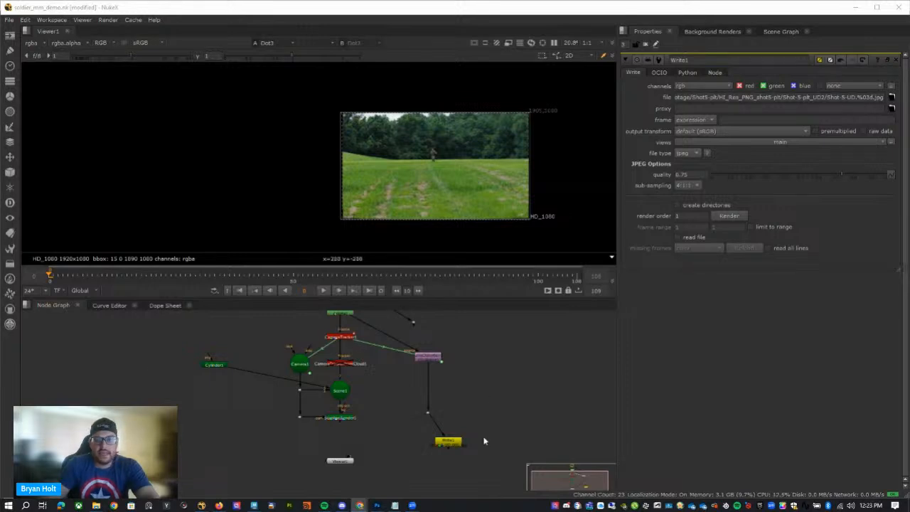
# Add a WriteGeo node fed by Scene1, place it below and left of Scene1, and show its output in the viewer.
pyautogui.moveTo(456, 445); pyautogui.dragTo(490, 445)
pyautogui.moveTo(396, 360); pyautogui.dragTo(448, 345, button='middle')
pyautogui.click(424, 380)
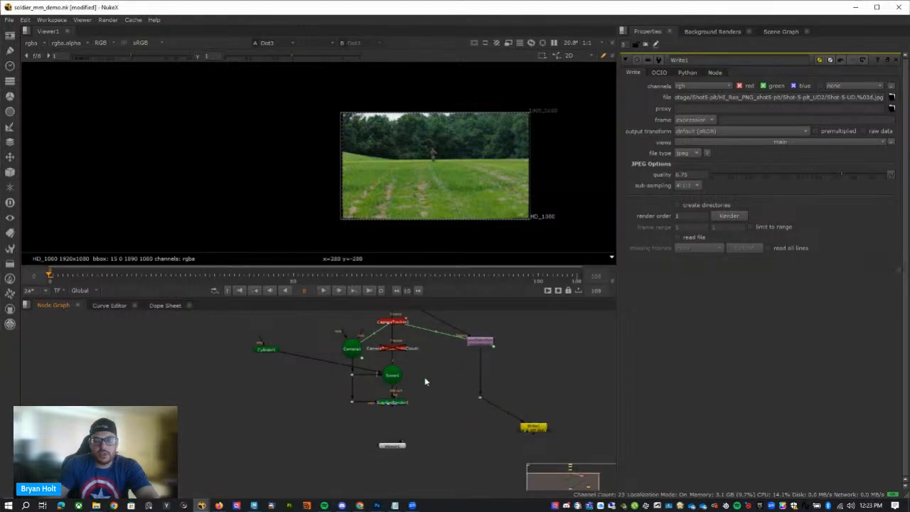
pyautogui.press('Tab')
pyautogui.write('write')
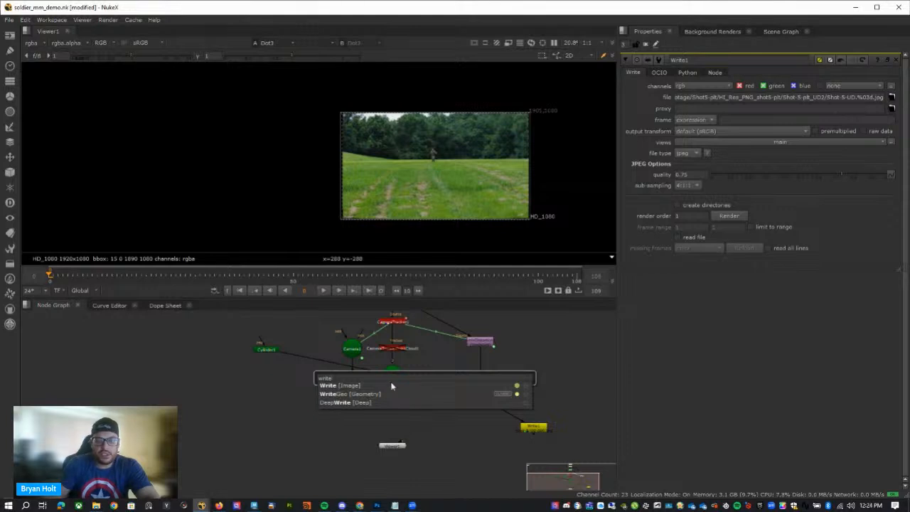
pyautogui.press('Down')
pyautogui.press('Return')
pyautogui.moveTo(423, 377); pyautogui.dragTo(247, 424)
pyautogui.press('1')
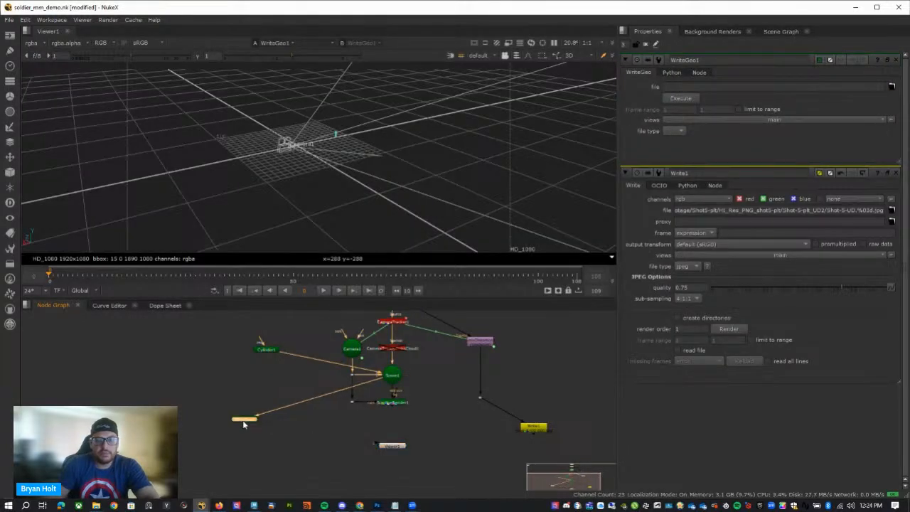
# Set the WriteGeo node's output file to TUTORIAL_Nuke_Scene_MM.fbx inside the 04_Assets folder.
pyautogui.click(892, 86)
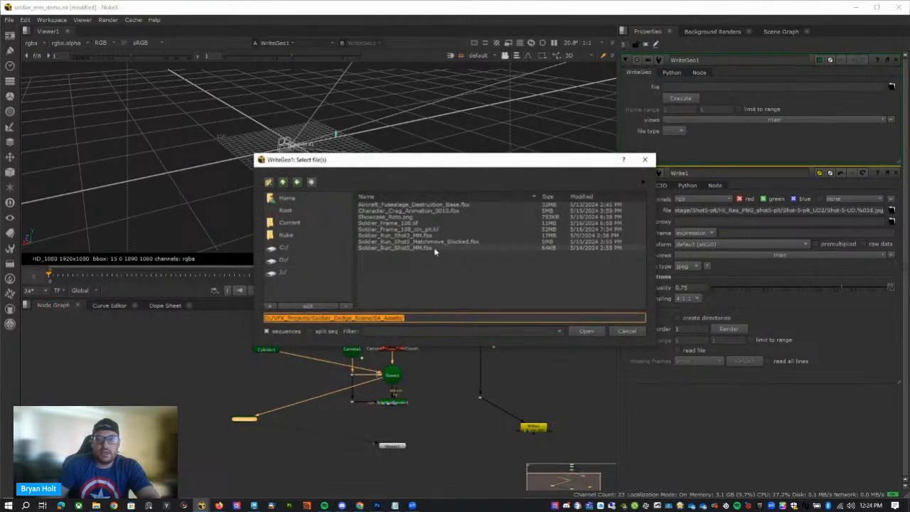
pyautogui.click(282, 182)
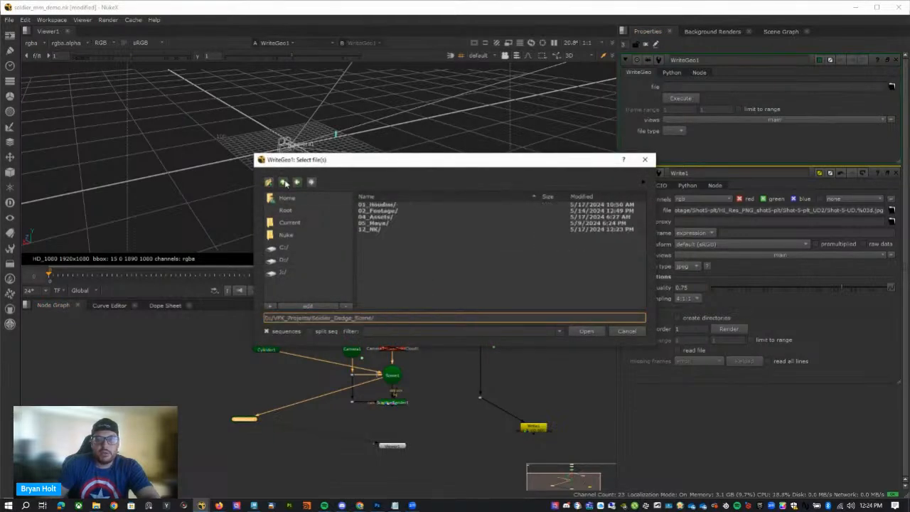
pyautogui.doubleClick(394, 217)
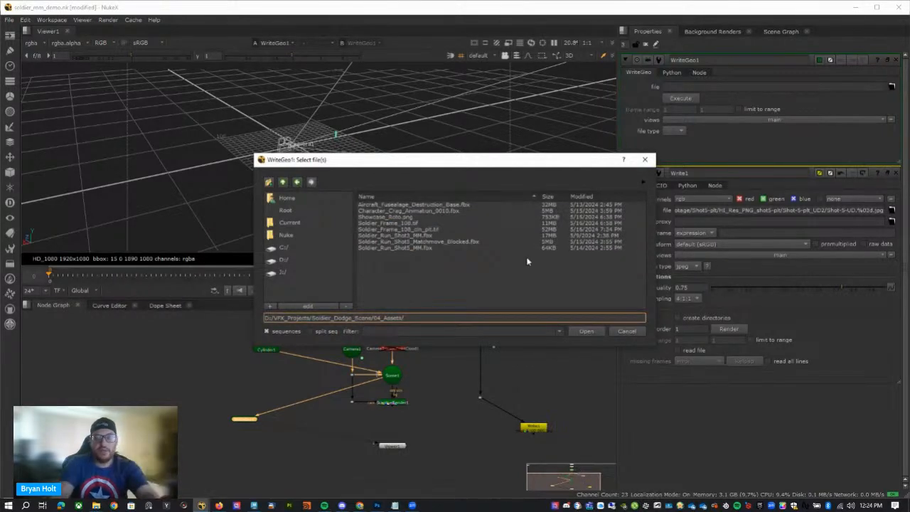
pyautogui.write('TUTORIAL_Nuke_Scene_MM.fb')
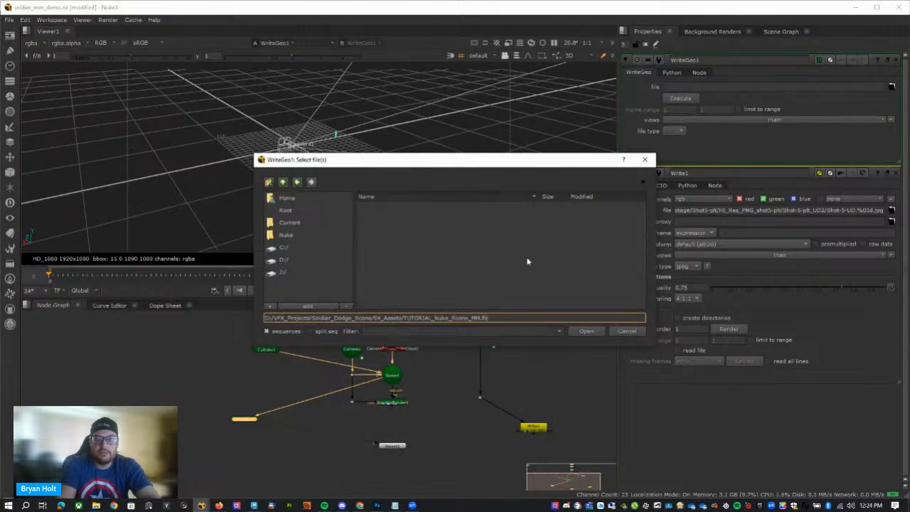
pyautogui.press('Return')
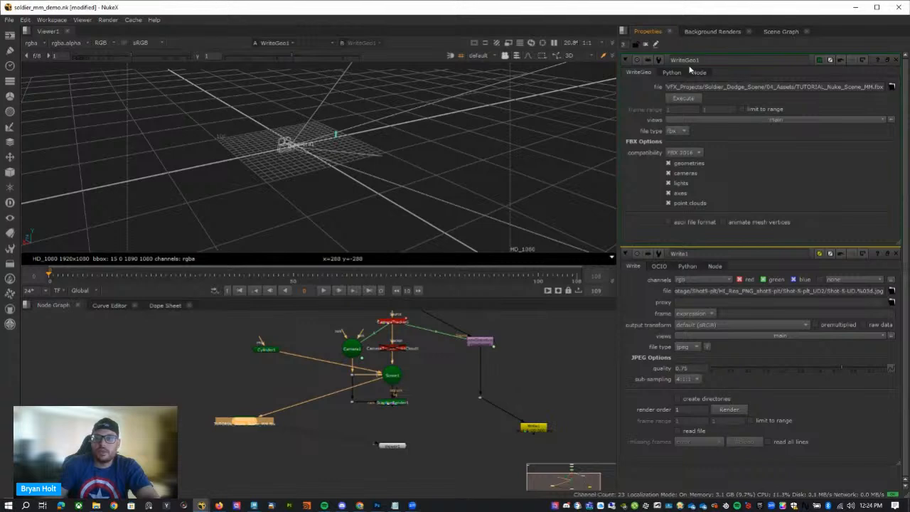
# Execute the WriteGeo FBX export over the global frame range 0-108.
pyautogui.click(683, 98)
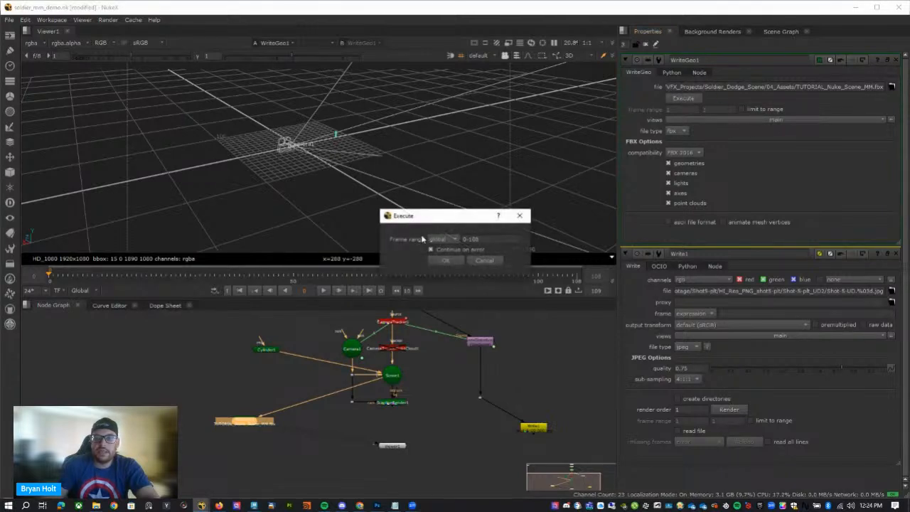
pyautogui.click(451, 262)
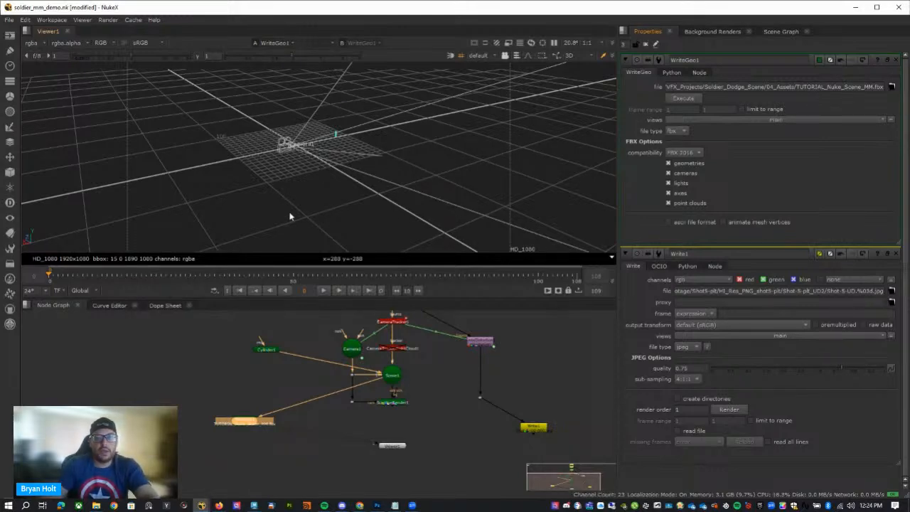
pyautogui.keyDown('ctrl'); pyautogui.moveTo(292, 217); pyautogui.dragTo(419, 168); pyautogui.keyUp('ctrl')
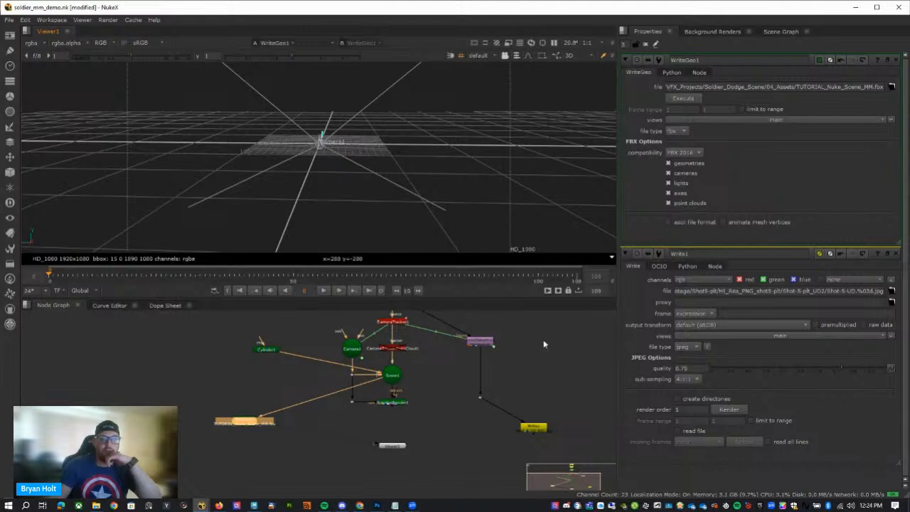
# Reposition the dot branching off Read1, view the original plate through it and go to frame 108.
pyautogui.moveTo(463, 380); pyautogui.dragTo(463, 466, button='middle')
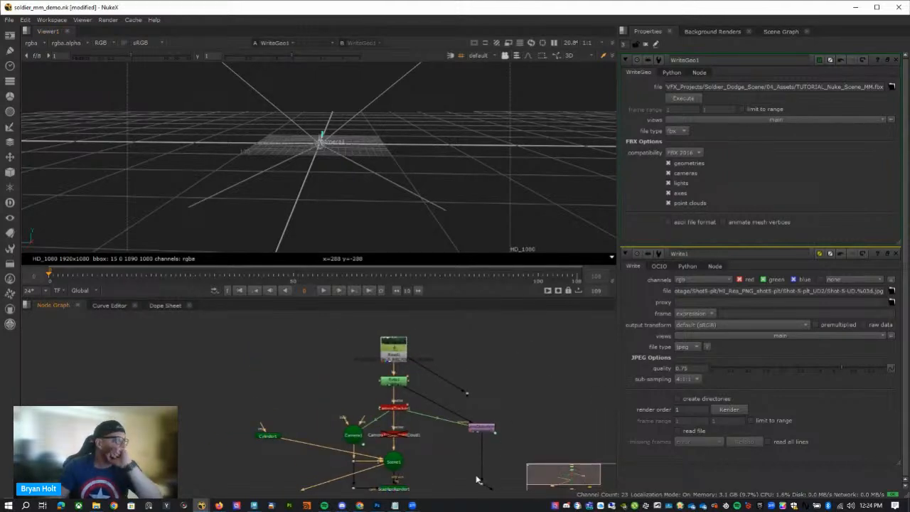
pyautogui.scroll(3, 500, 412)
pyautogui.moveTo(433, 376); pyautogui.dragTo(566, 383)
pyautogui.press('1')
pyautogui.moveTo(474, 163); pyautogui.dragTo(395, 152, button='middle')
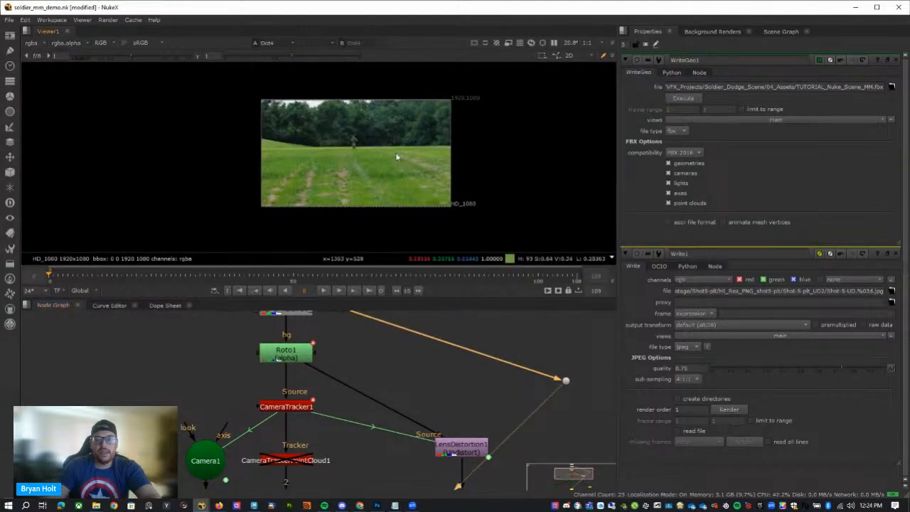
pyautogui.moveTo(574, 409); pyautogui.dragTo(519, 368, button='middle')
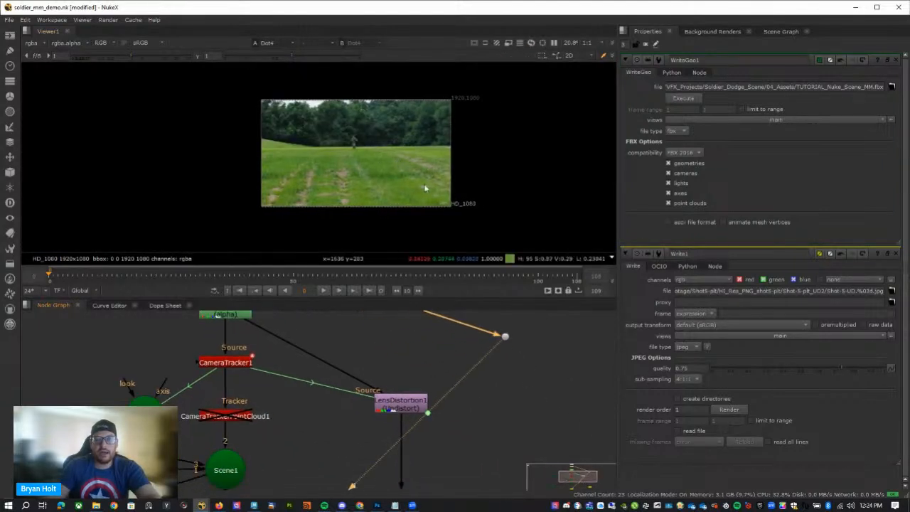
pyautogui.click(576, 278)
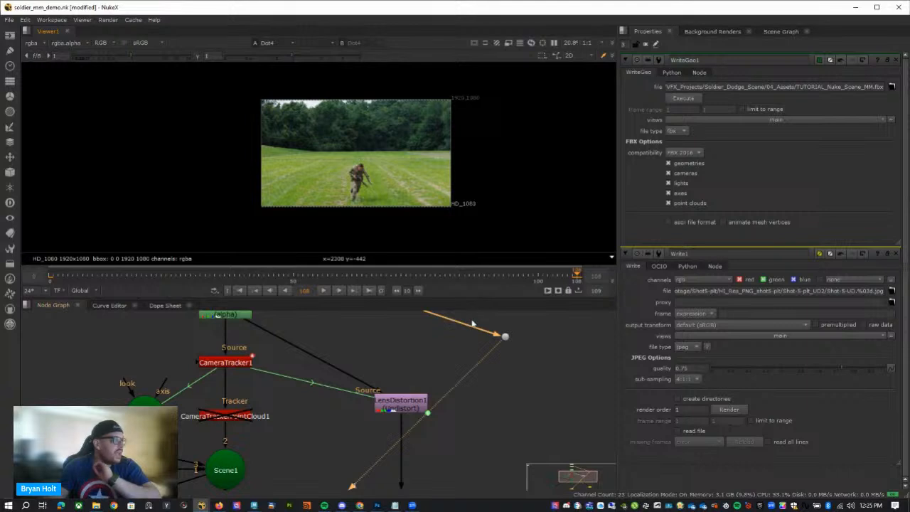
# Add a second Write node connected to the dot branching off Read1, and view its output.
pyautogui.click(599, 400)
pyautogui.press('Tab')
pyautogui.write('wr')
pyautogui.press('Return')
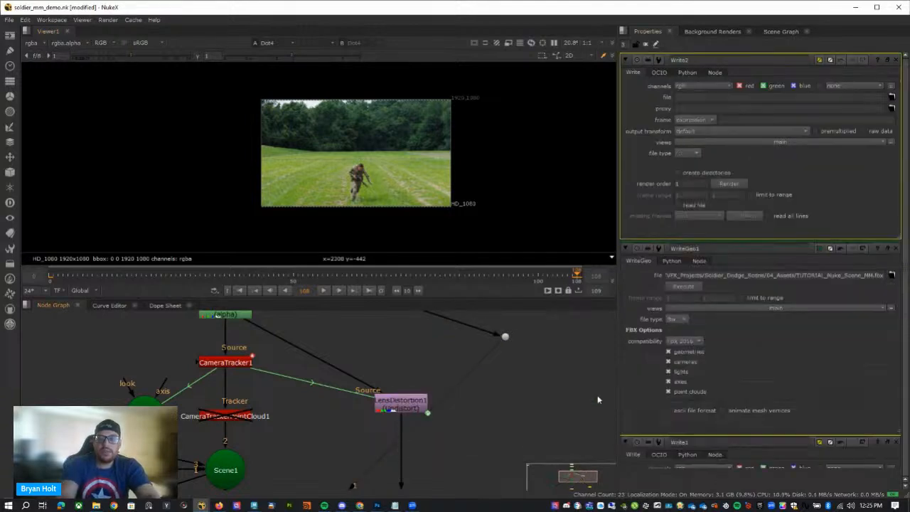
pyautogui.moveTo(551, 371); pyautogui.dragTo(505, 337)
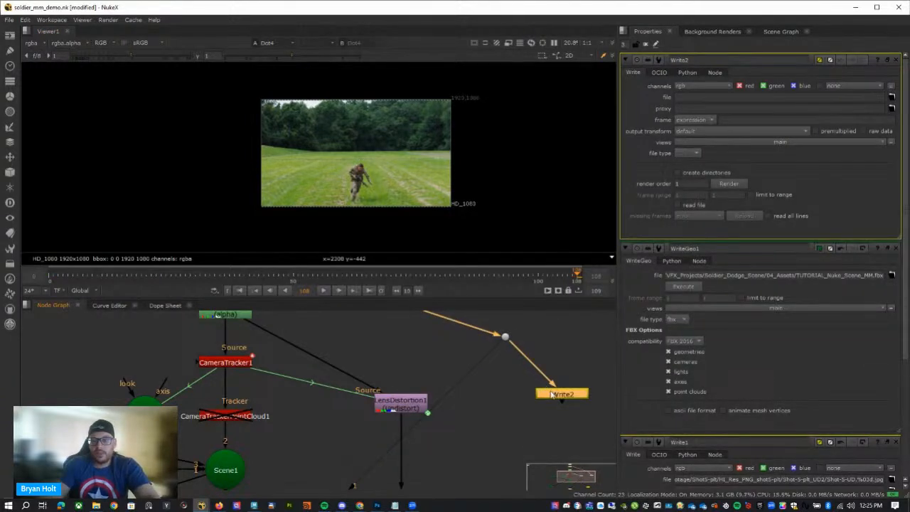
pyautogui.press('1')
# Set the new Write node's output file to Shot-5-plt_HiRes_108.tif in the HI_Res_PNG_shot5-plt folder.
pyautogui.click(892, 97)
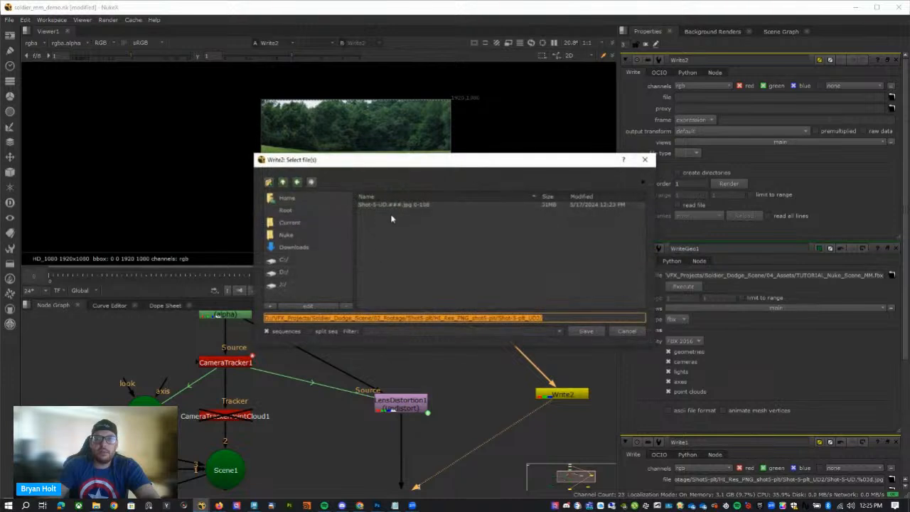
pyautogui.click(283, 182)
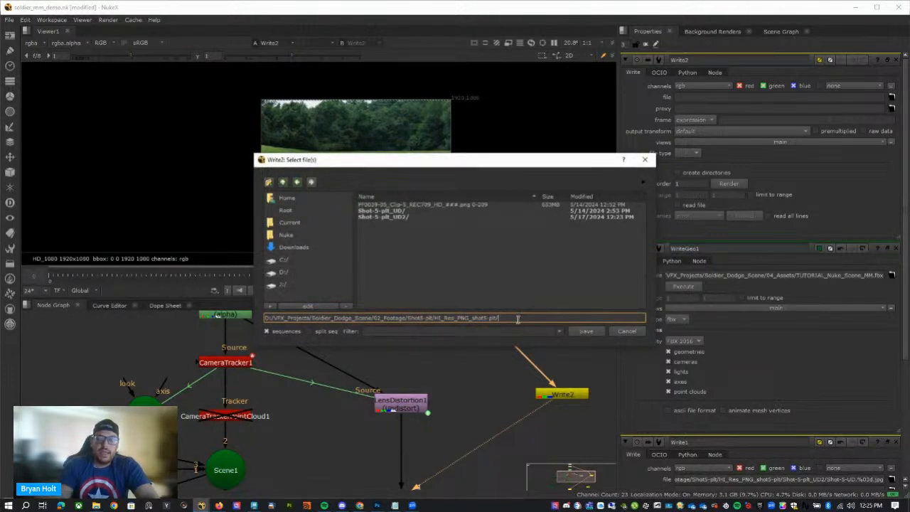
pyautogui.write('Shot-5-plt_')
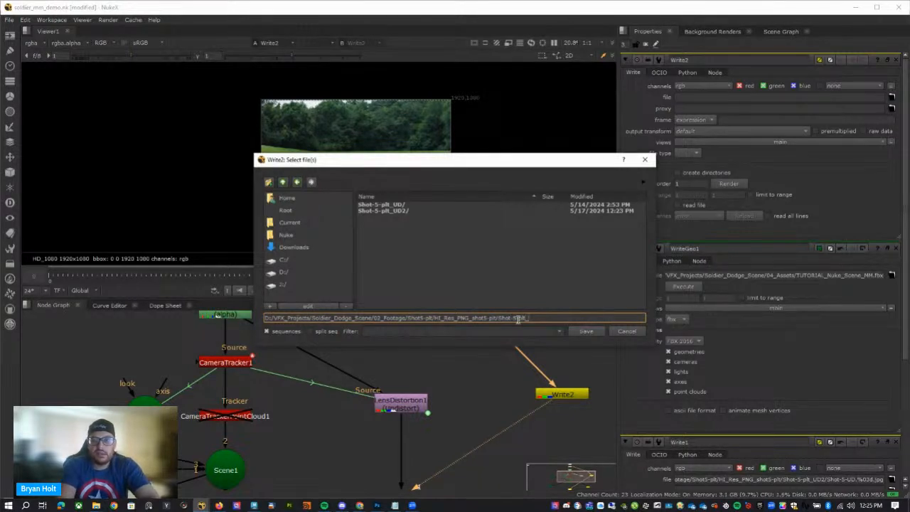
pyautogui.write('HiRes_1080')
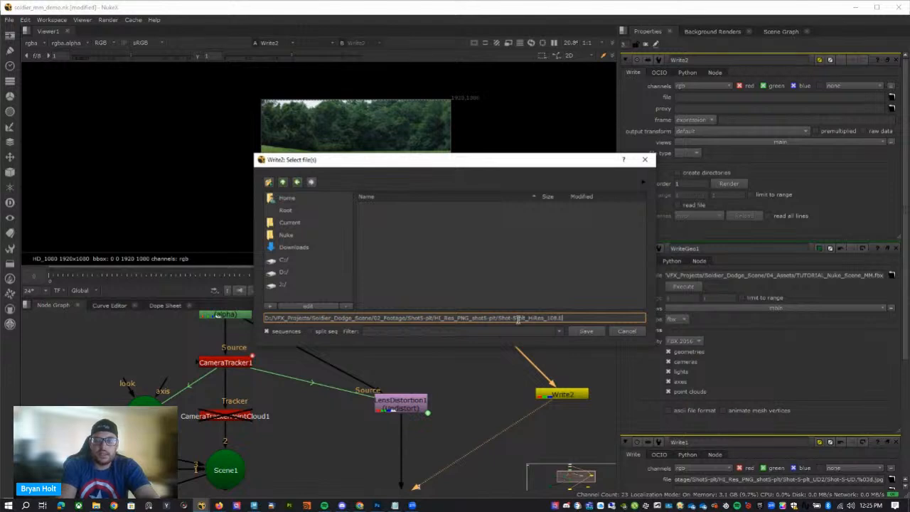
pyautogui.press('Return')
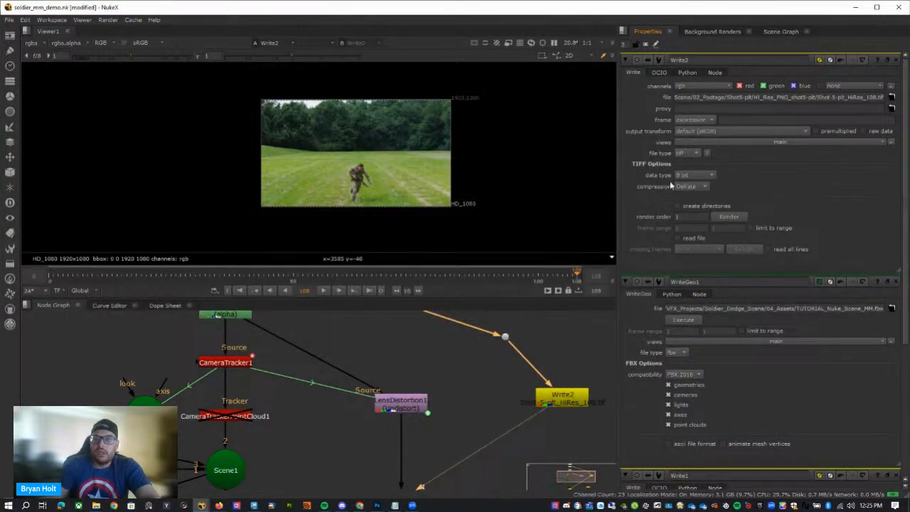
# Set the TIFF data type to 16 bit and render only frame 108 from the new Write node.
pyautogui.click(694, 175)
pyautogui.click(699, 186)
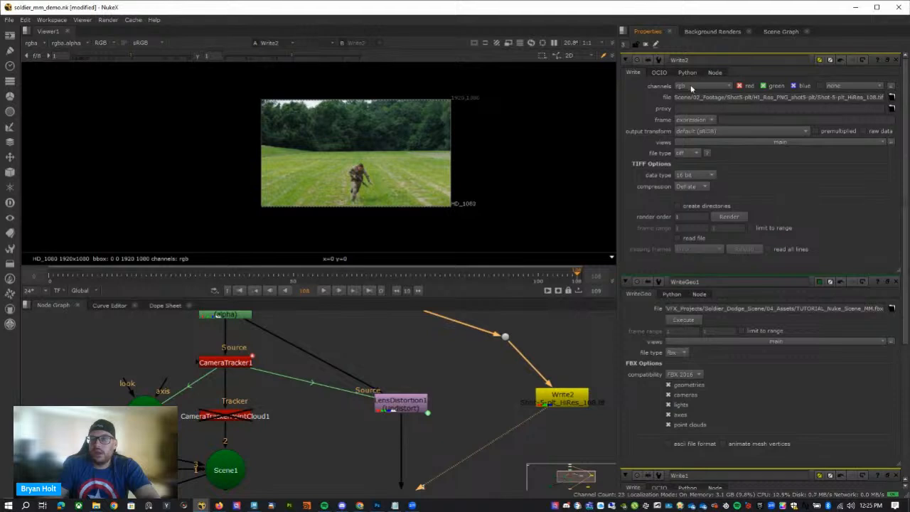
pyautogui.click(721, 219)
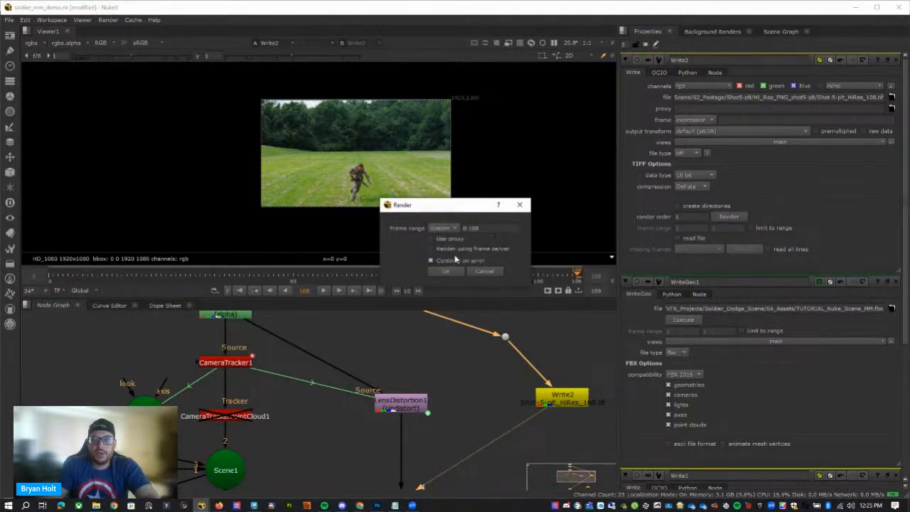
pyautogui.press('BackSpace')
pyautogui.write('108')
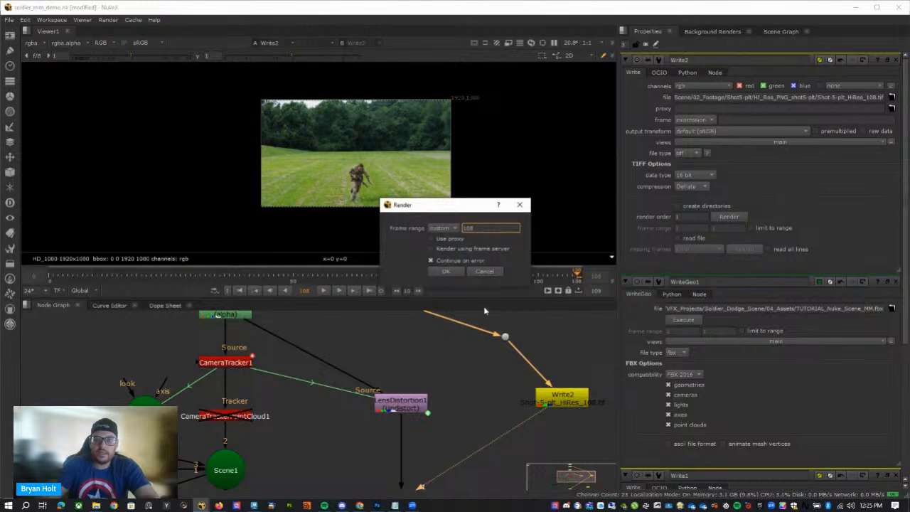
pyautogui.click(447, 272)
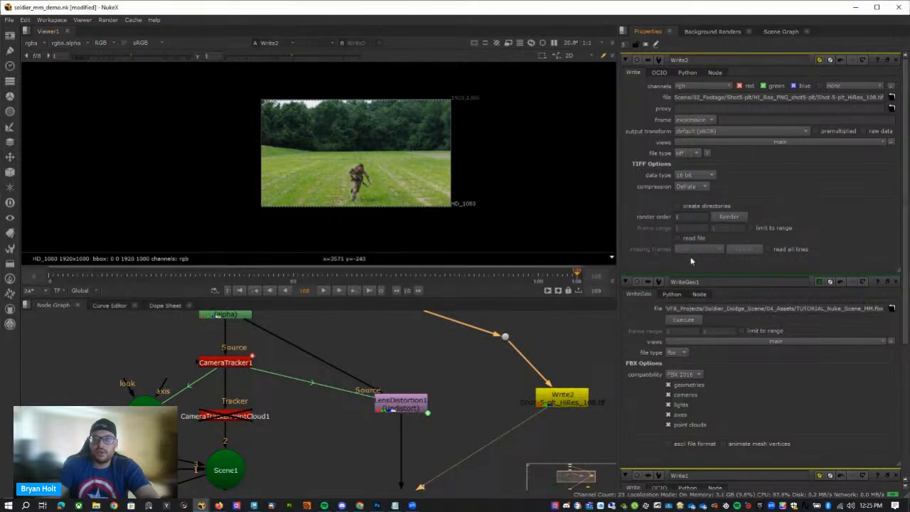
# Switch to Photoshop and compare the cleaned Background plate with the original by toggling the OG layer's visibility.
pyautogui.click(377, 505)
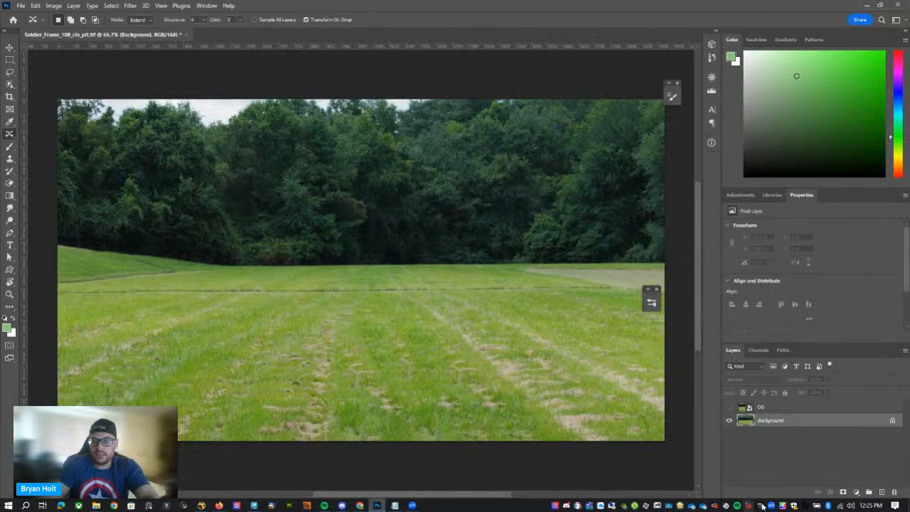
pyautogui.click(729, 407)
pyautogui.click(741, 408)
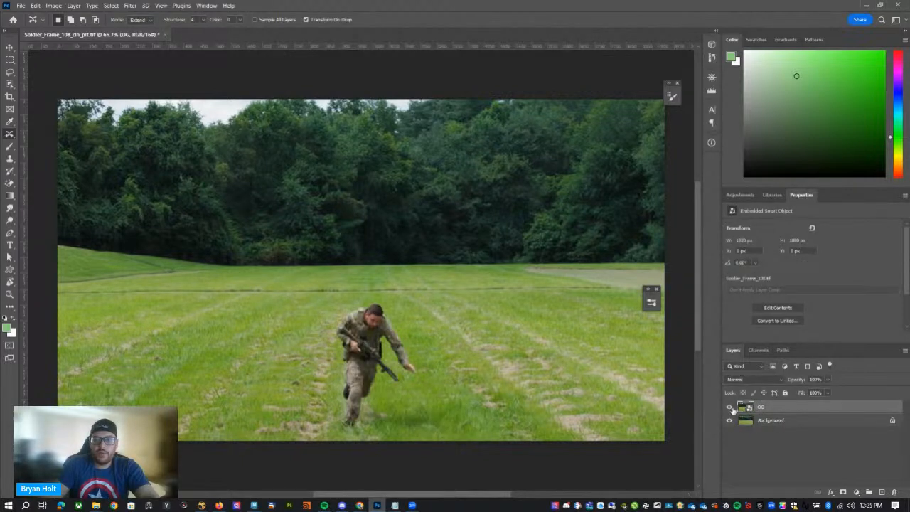
pyautogui.click(729, 407)
pyautogui.click(770, 422)
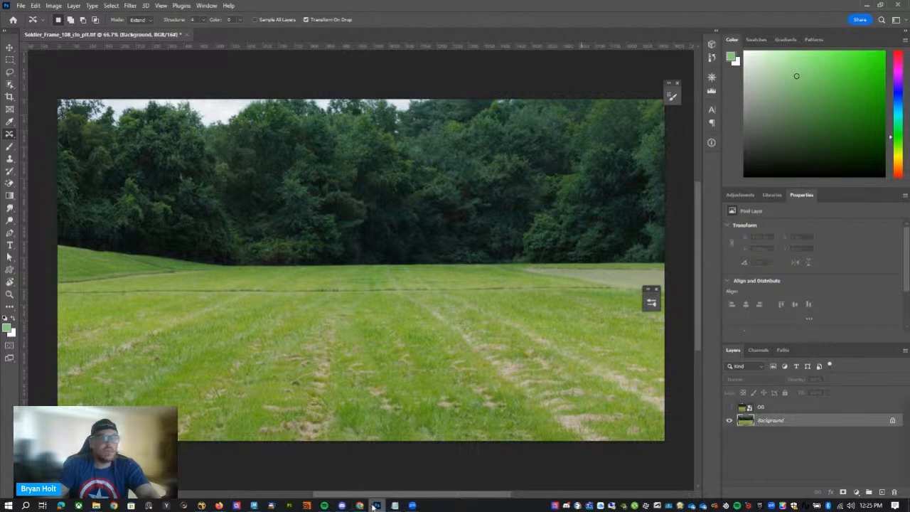
pyautogui.moveTo(360, 506)
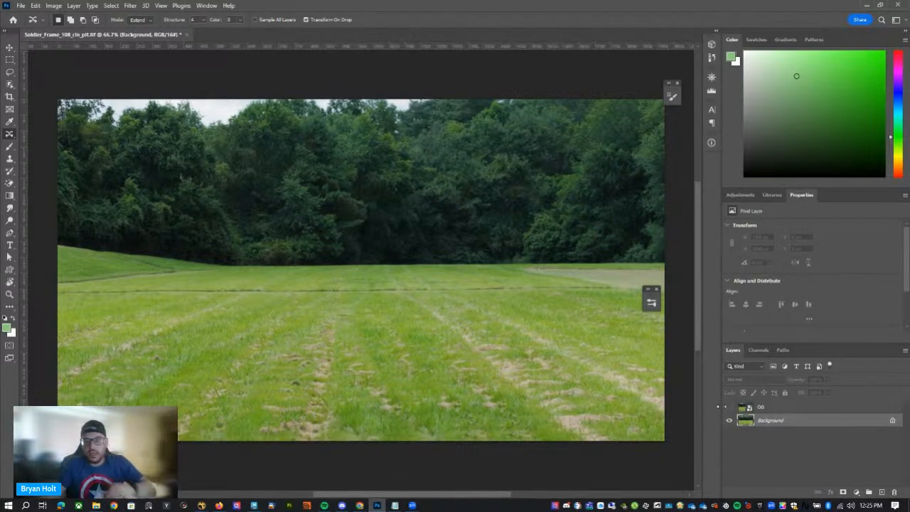
pyautogui.click(729, 408)
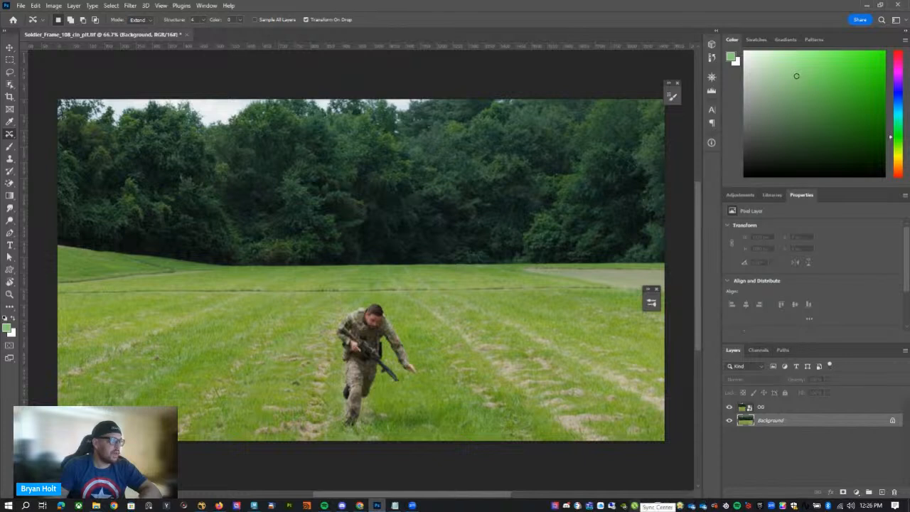
pyautogui.click(729, 407)
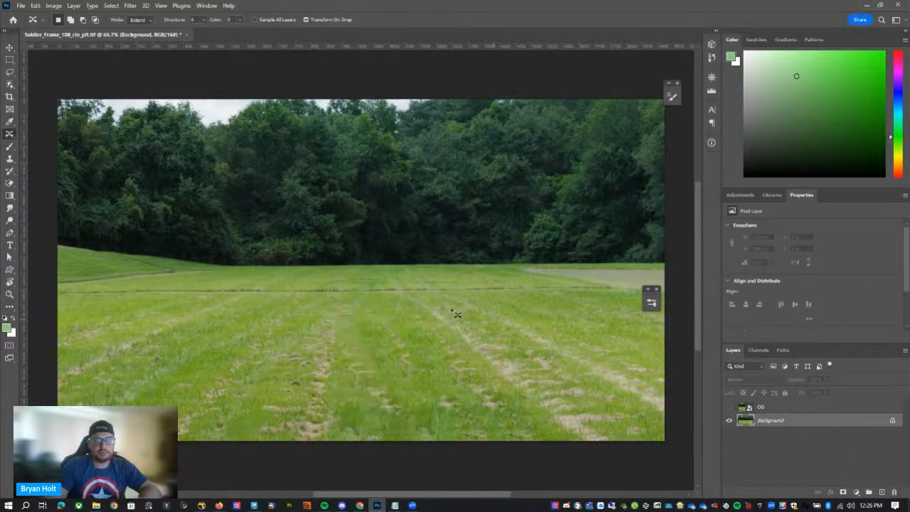
pyautogui.click(830, 408)
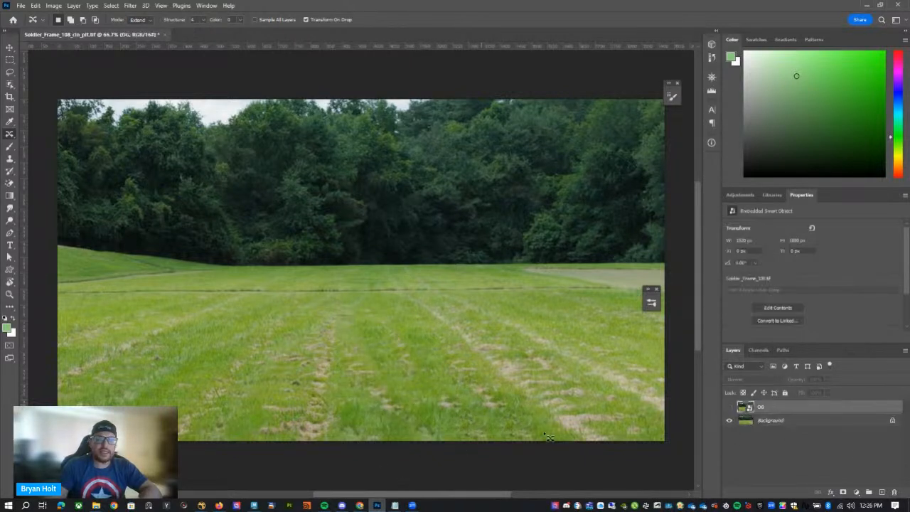
pyautogui.click(779, 422)
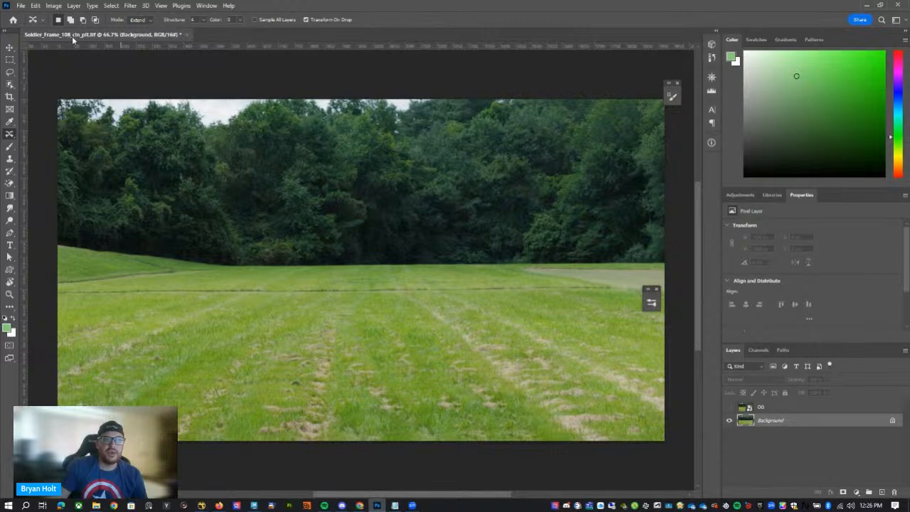
# Check the Save As location and TIFF file name of the clean plate in the 04_Assets folder, then cancel without saving.
pyautogui.click(22, 7)
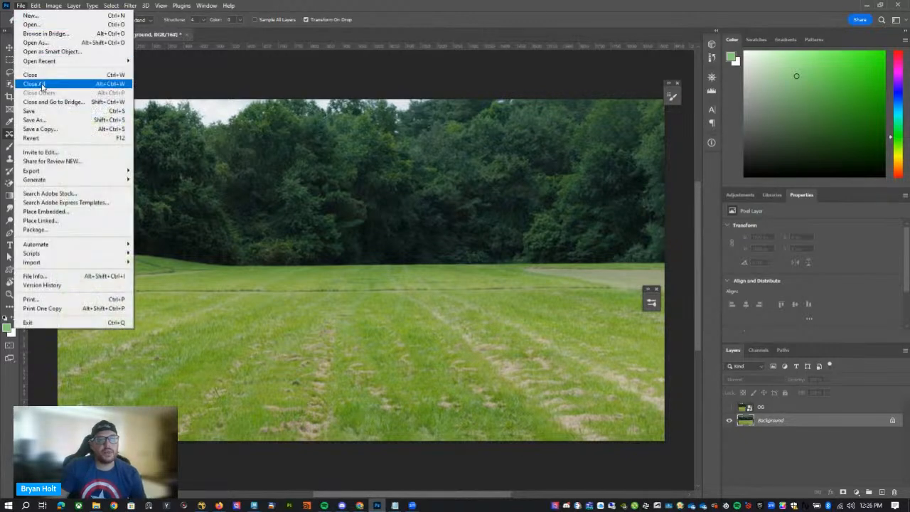
pyautogui.click(34, 119)
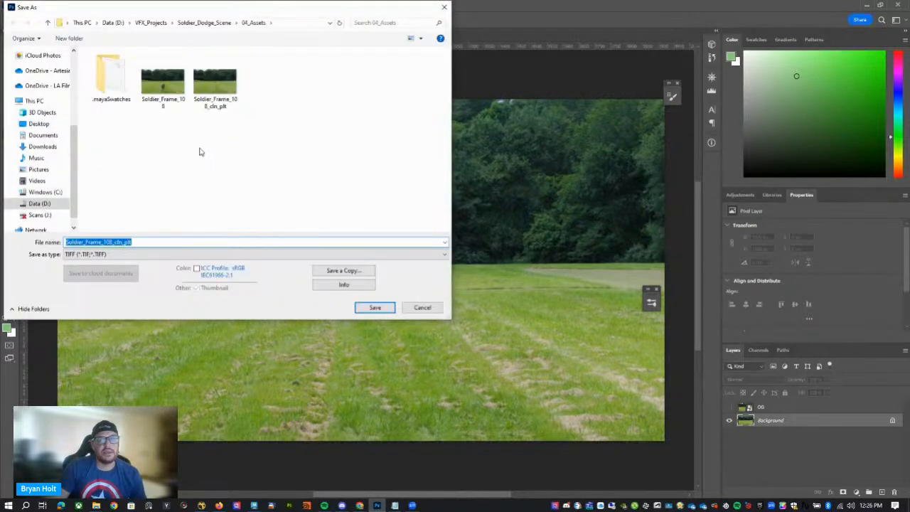
pyautogui.click(207, 146)
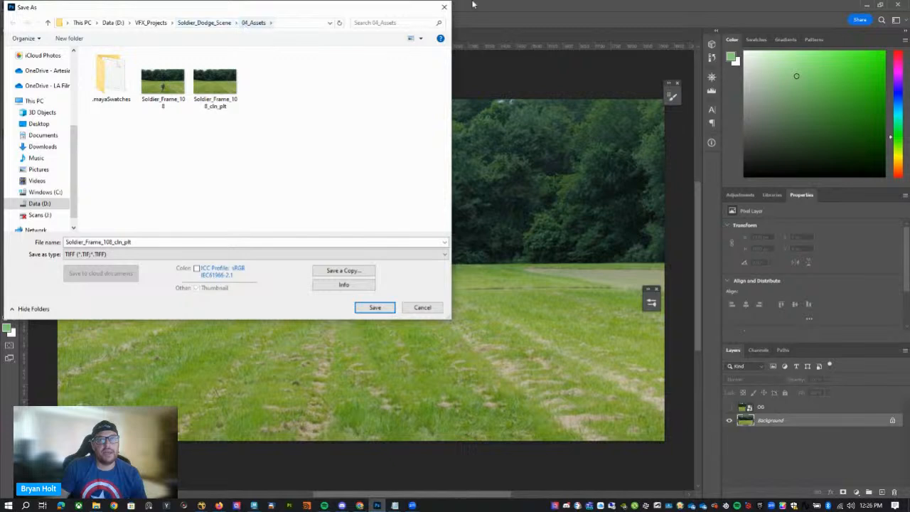
pyautogui.click(445, 7)
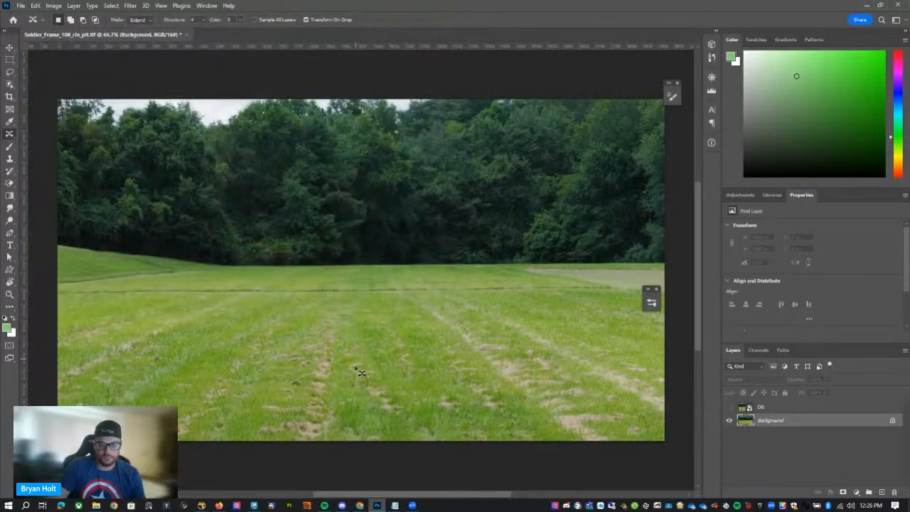
# Switch to Maya and turn off the visibility of the ground_plane_noUV1:Mesh object.
pyautogui.click(254, 506)
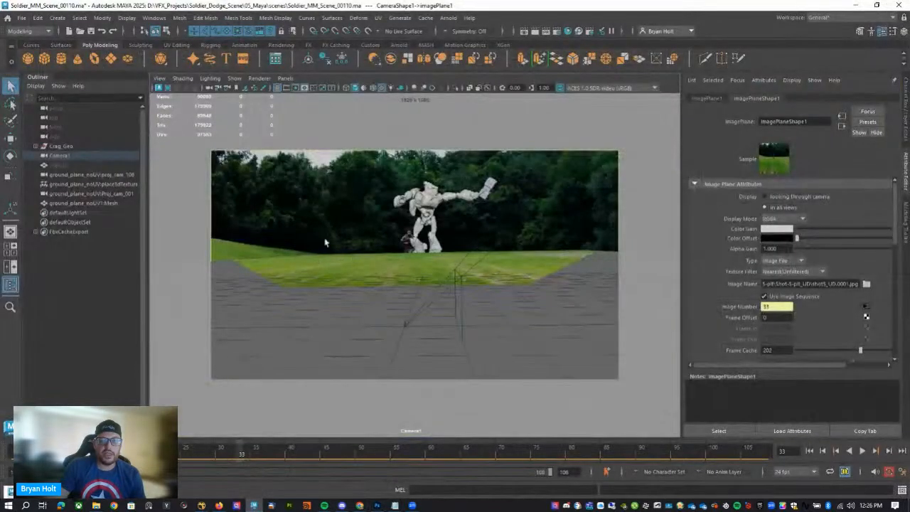
pyautogui.click(518, 330)
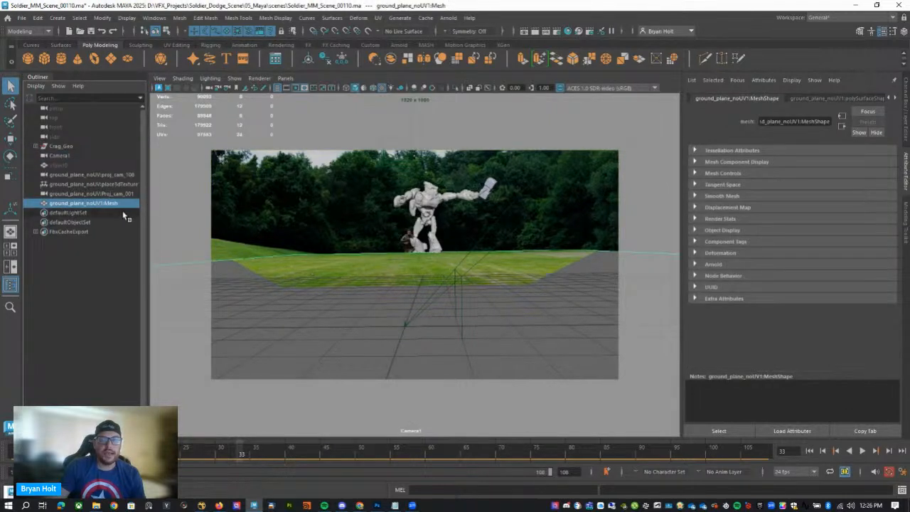
pyautogui.click(904, 129)
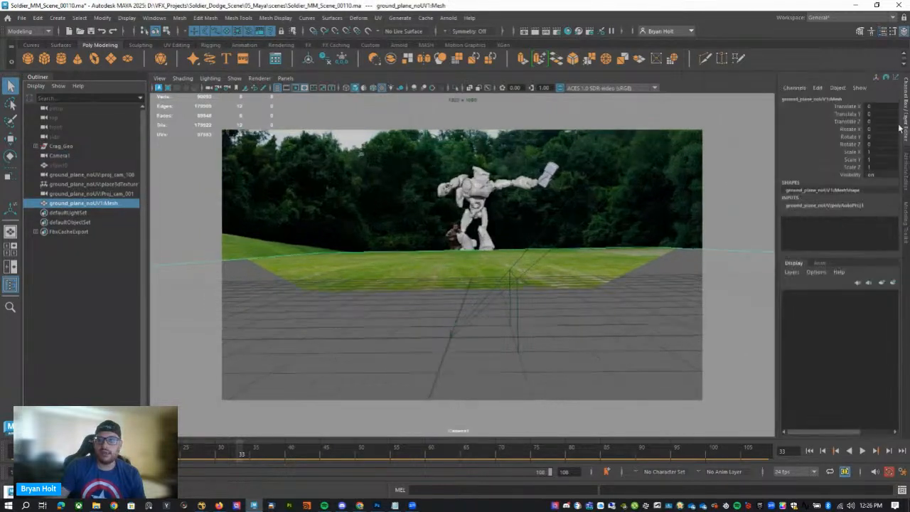
pyautogui.doubleClick(884, 175)
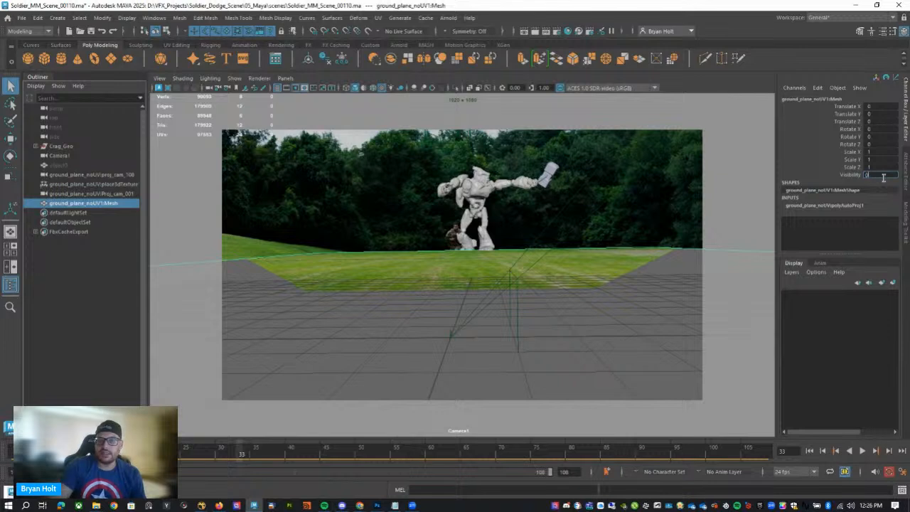
pyautogui.press('Return')
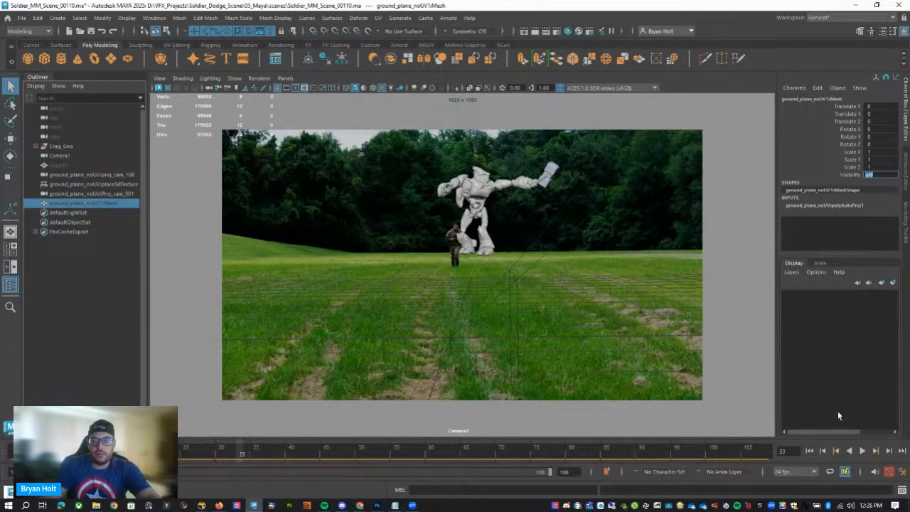
# View the existing scene through the persp camera and examine the layout of the cameras, image plane and robot.
pyautogui.click(160, 80)
pyautogui.moveTo(289, 80)
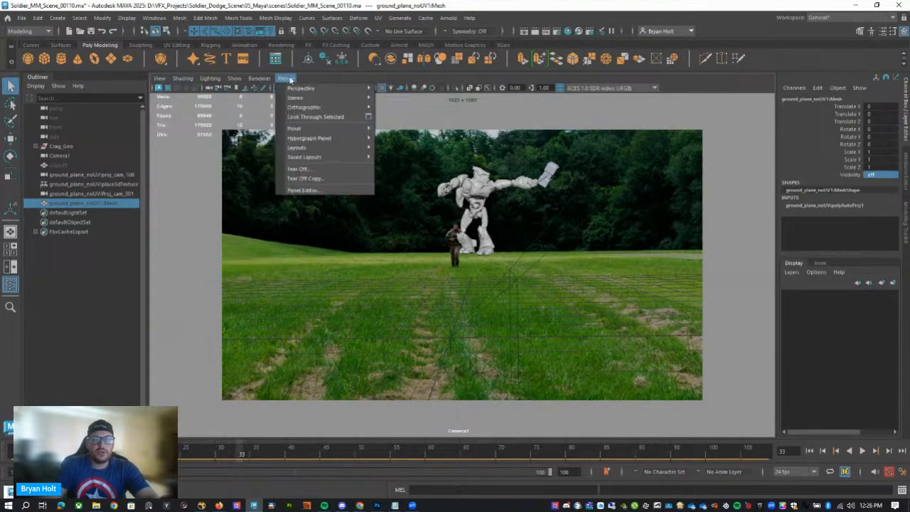
pyautogui.moveTo(334, 88)
pyautogui.click(395, 118)
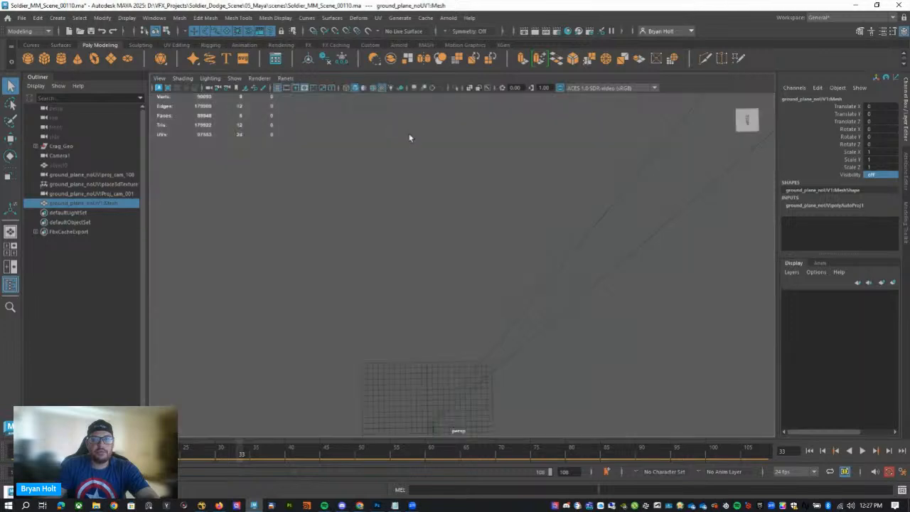
pyautogui.keyDown('alt'); pyautogui.moveTo(478, 363); pyautogui.dragTo(524, 311); pyautogui.keyUp('alt')
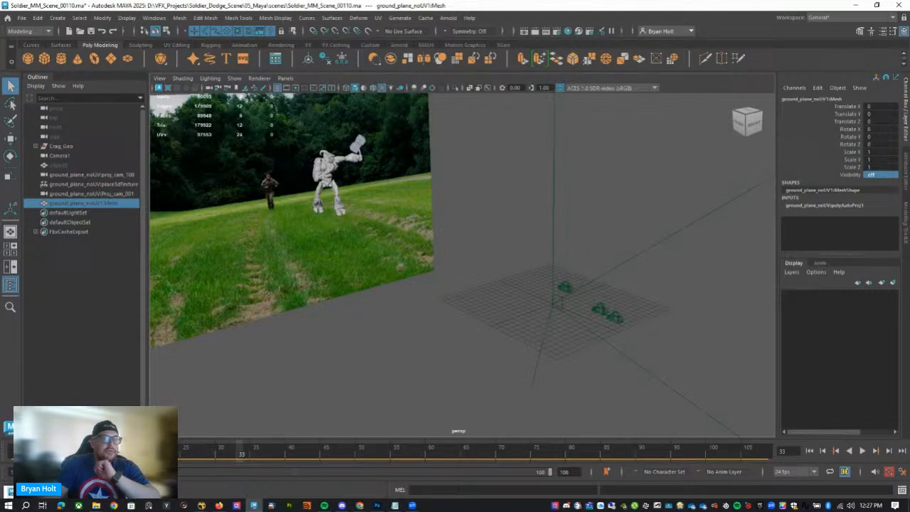
# Start a new empty Maya scene in place of the existing Soldier_MM scene.
pyautogui.click(22, 18)
pyautogui.click(41, 37)
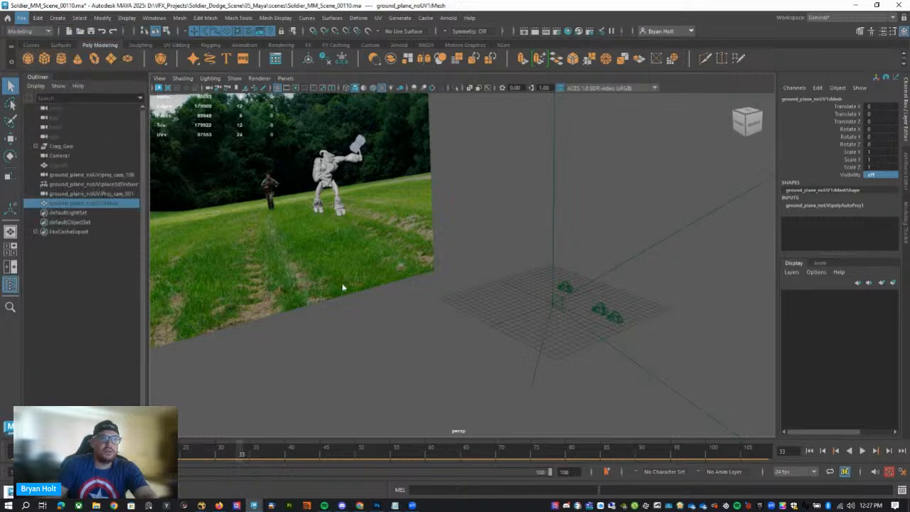
pyautogui.click(382, 289)
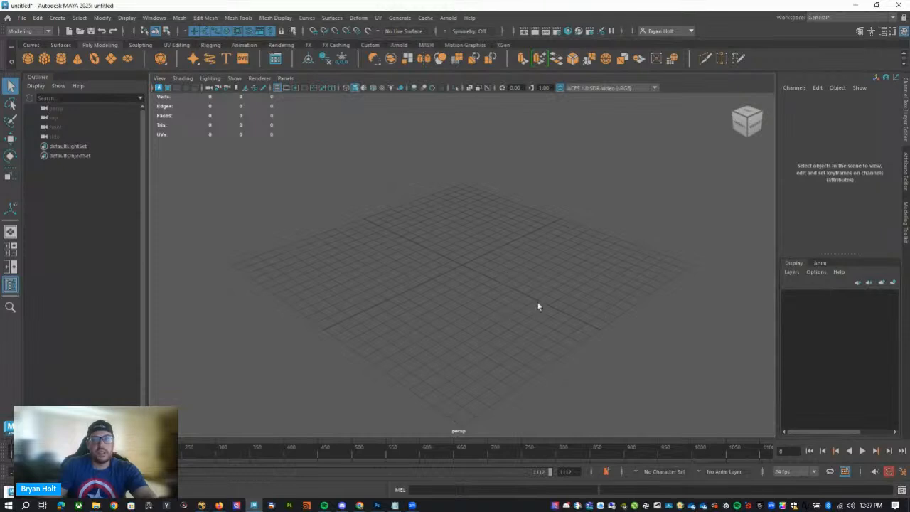
pyautogui.keyDown('alt'); pyautogui.moveTo(539, 307); pyautogui.dragTo(469, 238); pyautogui.keyUp('alt')
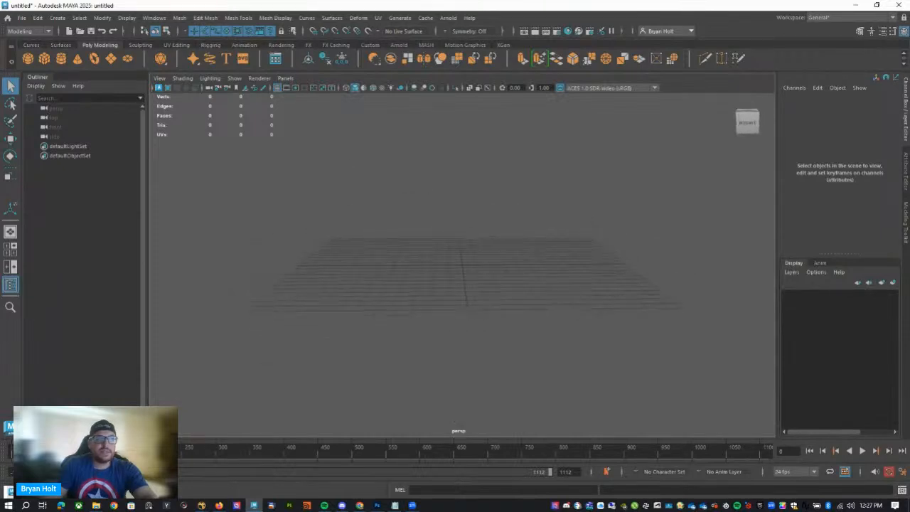
# Import TUTORIAL_Nuke_Scene_MM.fbx from the project's 04_Assets folder into the new scene.
pyautogui.click(22, 17)
pyautogui.click(41, 125)
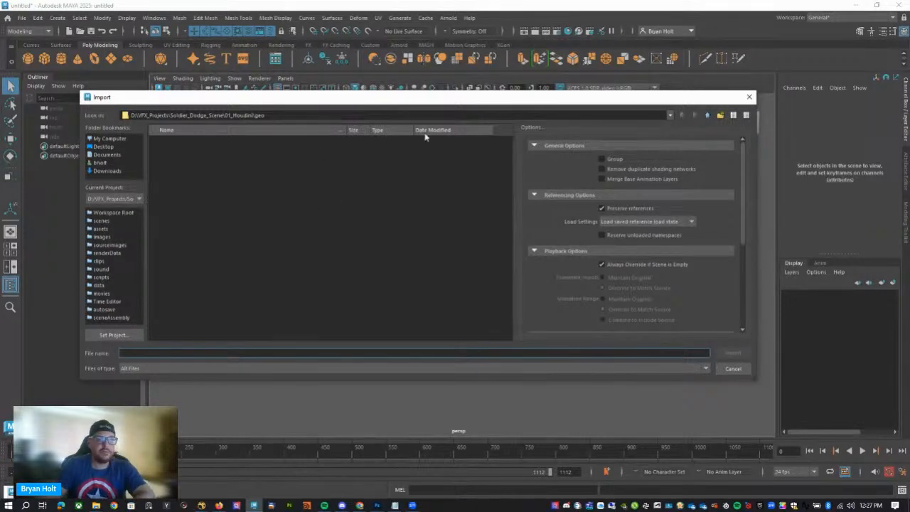
pyautogui.click(706, 116)
pyautogui.click(706, 116)
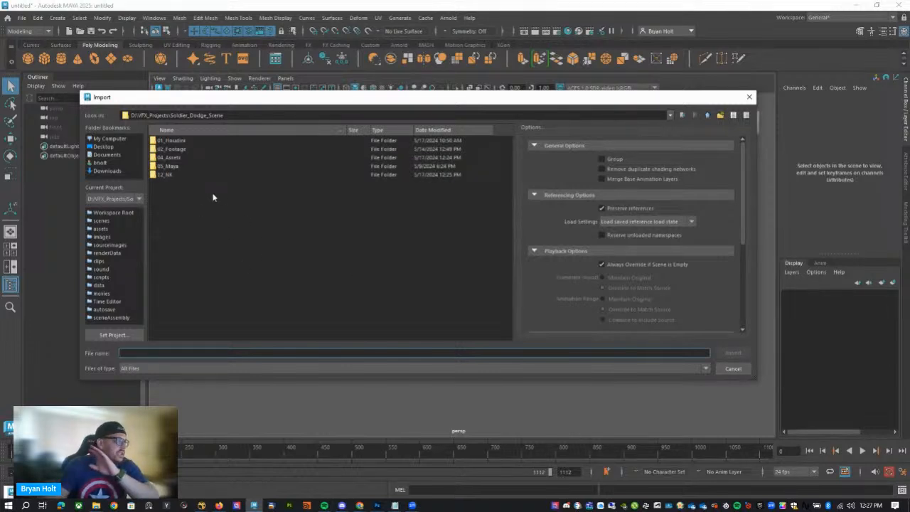
pyautogui.doubleClick(170, 157)
pyautogui.click(184, 158)
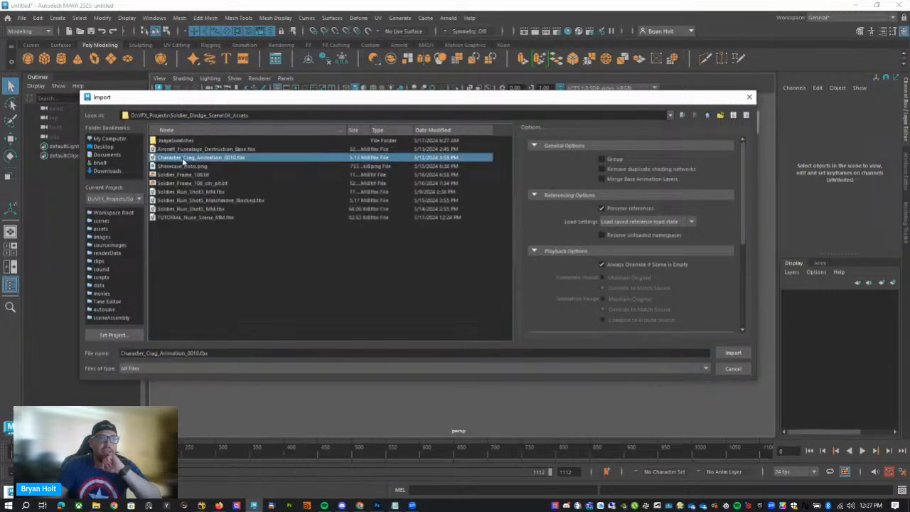
pyautogui.click(433, 218)
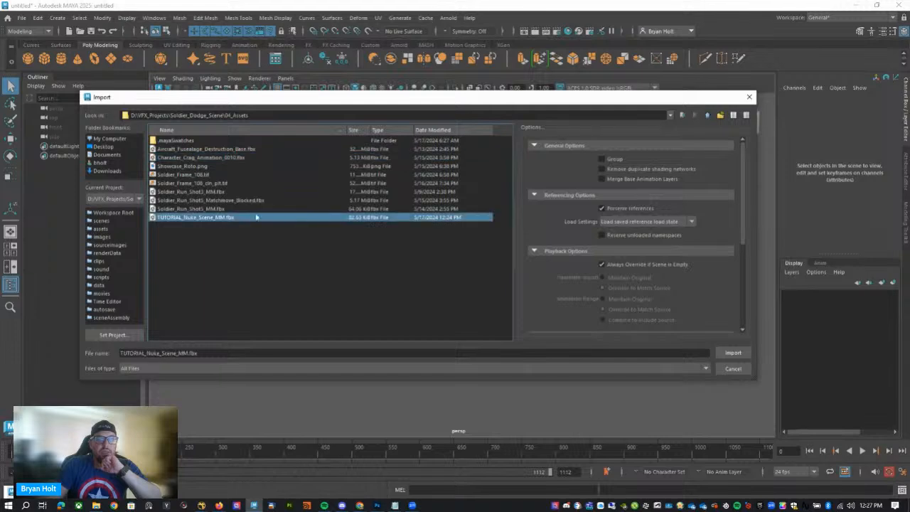
pyautogui.click(733, 353)
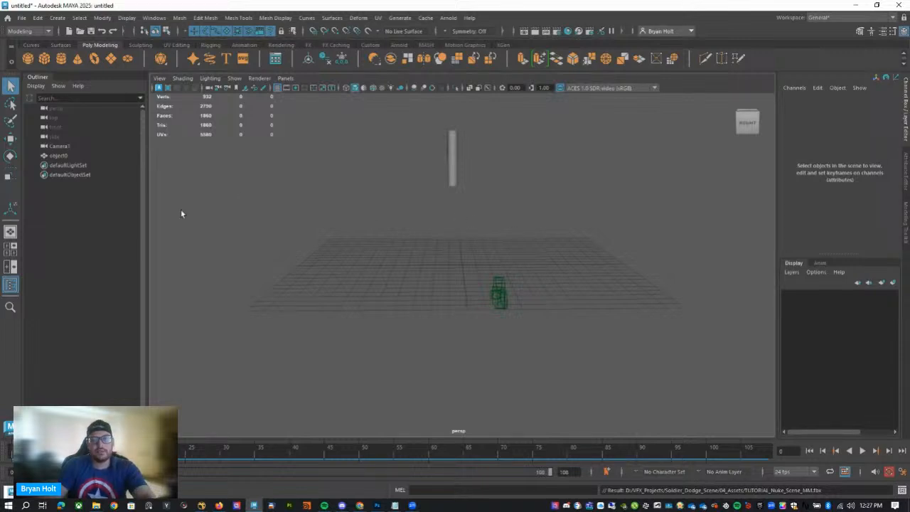
# Select the imported Camera1 and make the viewport look through it.
pyautogui.click(501, 292)
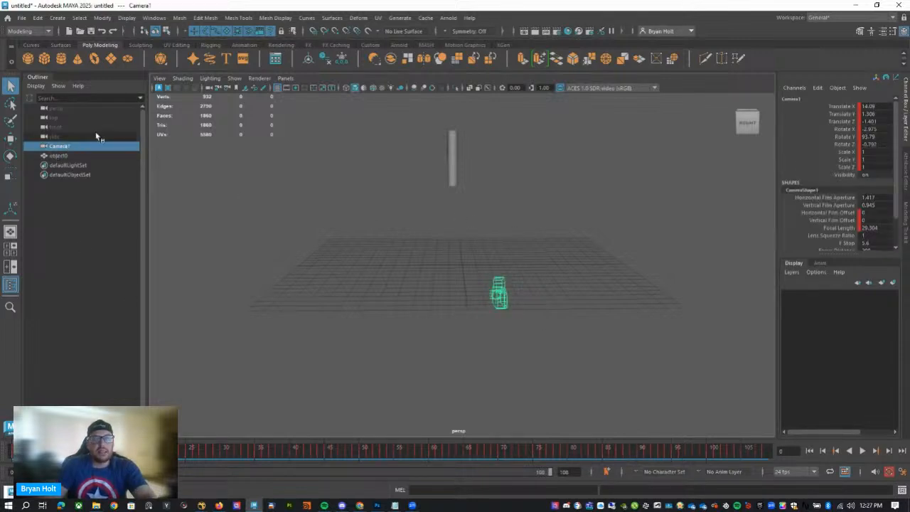
pyautogui.click(285, 77)
pyautogui.moveTo(299, 92)
pyautogui.click(399, 94)
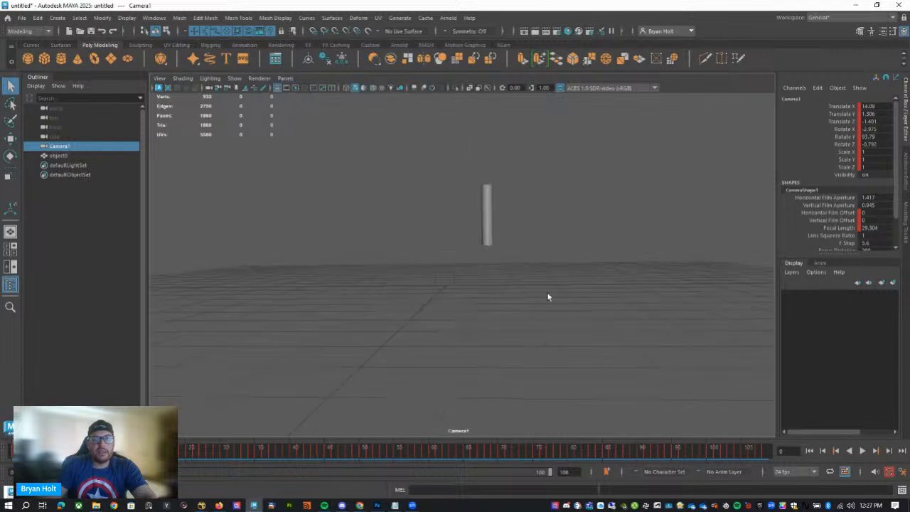
# Create an image plane for Camera1 from its Environment attributes.
pyautogui.click(904, 186)
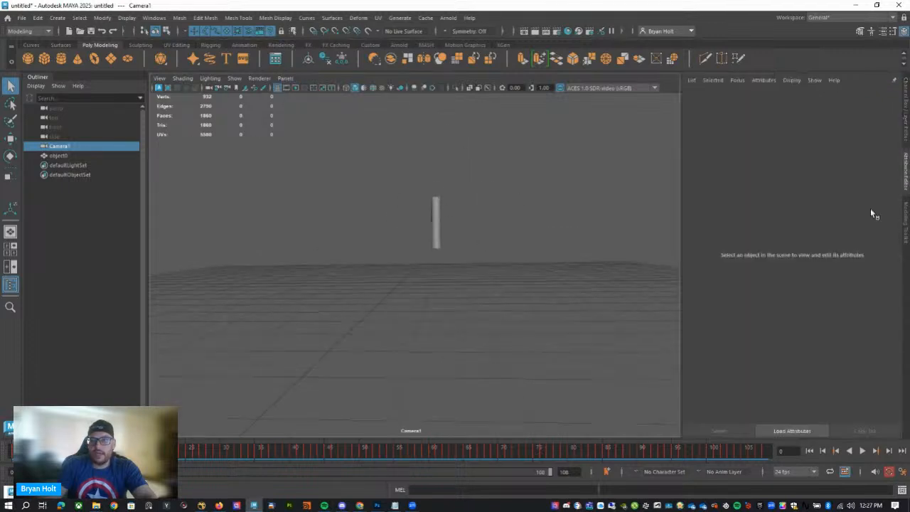
pyautogui.scroll(-5, 782, 283)
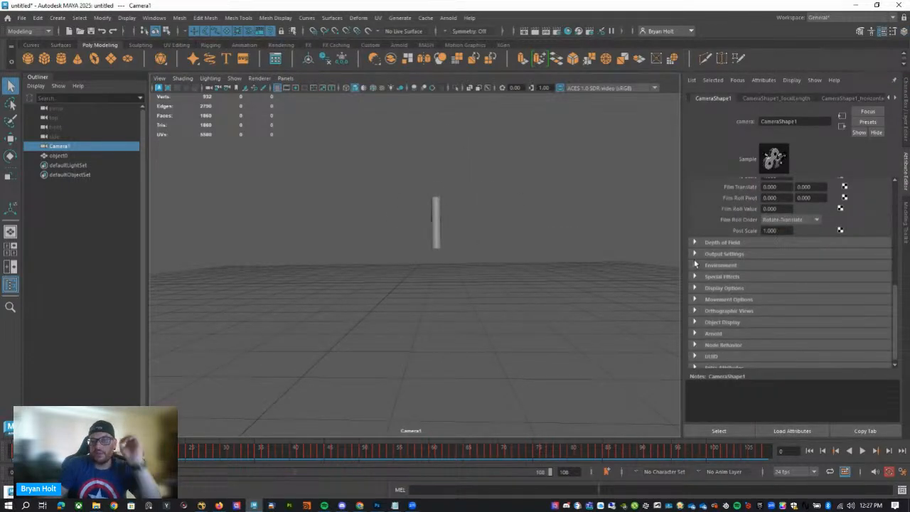
pyautogui.click(710, 265)
pyautogui.click(843, 291)
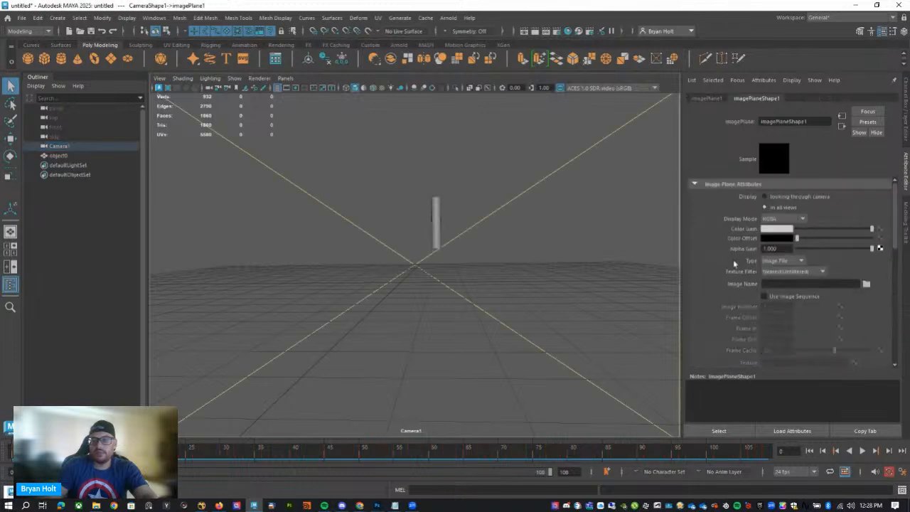
# Browse for the image plane's image and preview Soldier_Frame_108.tif and Soldier_Frame_108_cln_plt.tif in the 04_Assets folder.
pyautogui.click(866, 284)
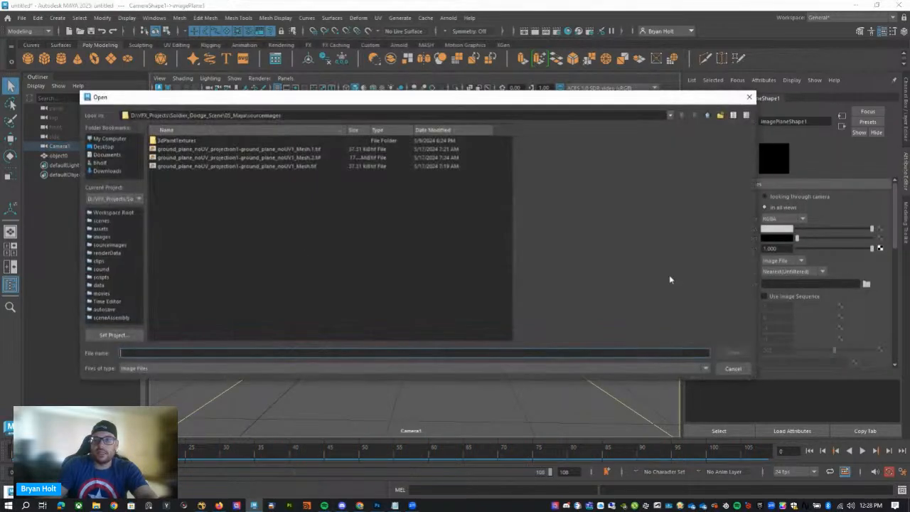
pyautogui.click(709, 116)
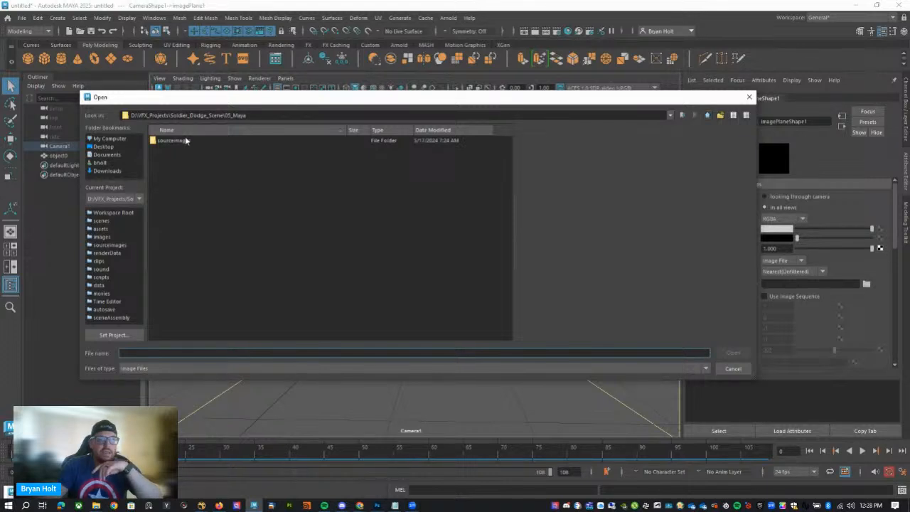
pyautogui.click(682, 115)
pyautogui.doubleClick(186, 157)
pyautogui.click(186, 158)
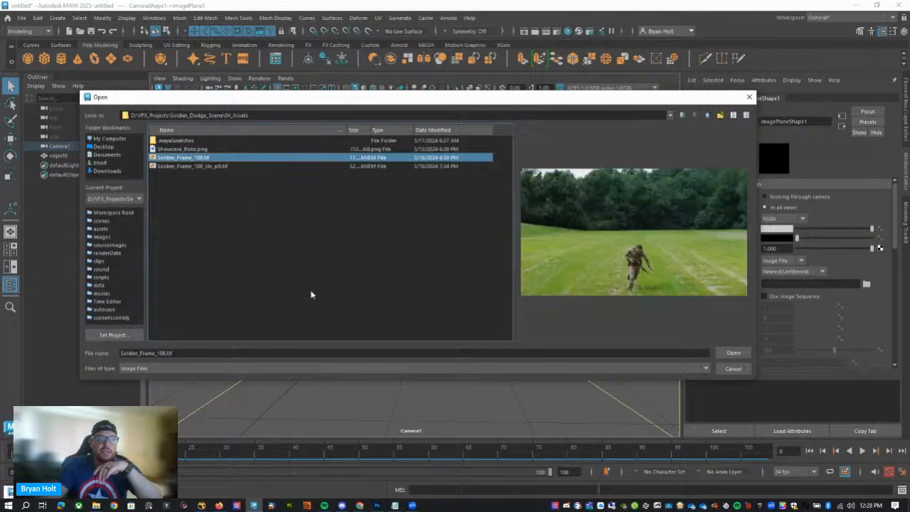
pyautogui.click(230, 168)
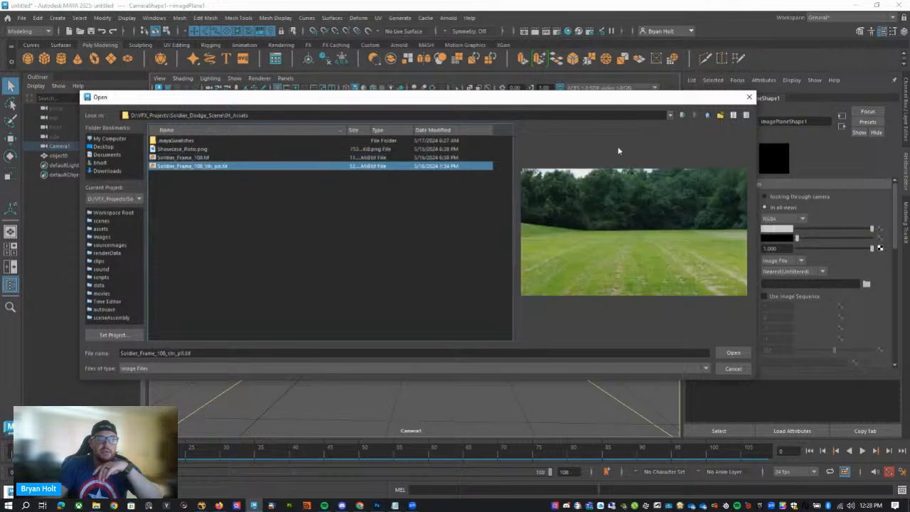
# Load Shot-5-UD.000.jpg from the Shot-5-plt_UD2 folder, under 02_Footage in Shot5-plt's high-res PNG folder, as the image plane's image.
pyautogui.click(709, 115)
pyautogui.doubleClick(209, 149)
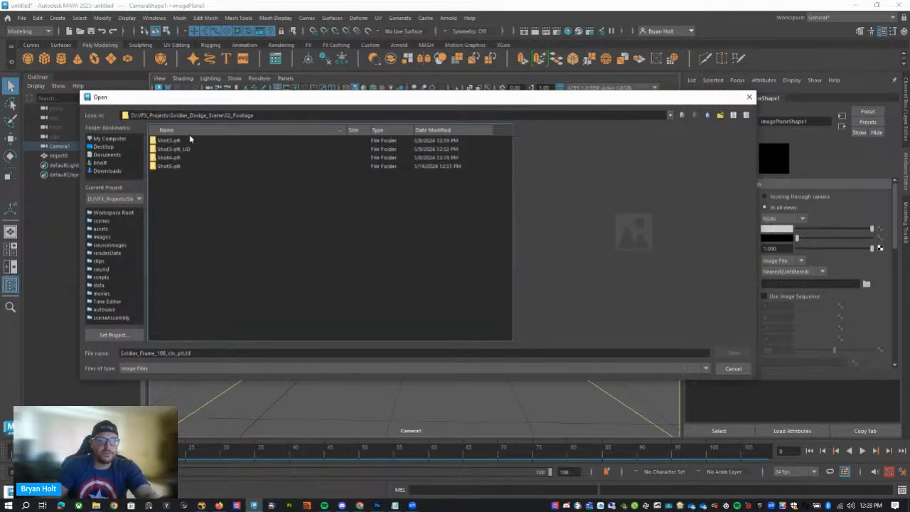
pyautogui.doubleClick(209, 149)
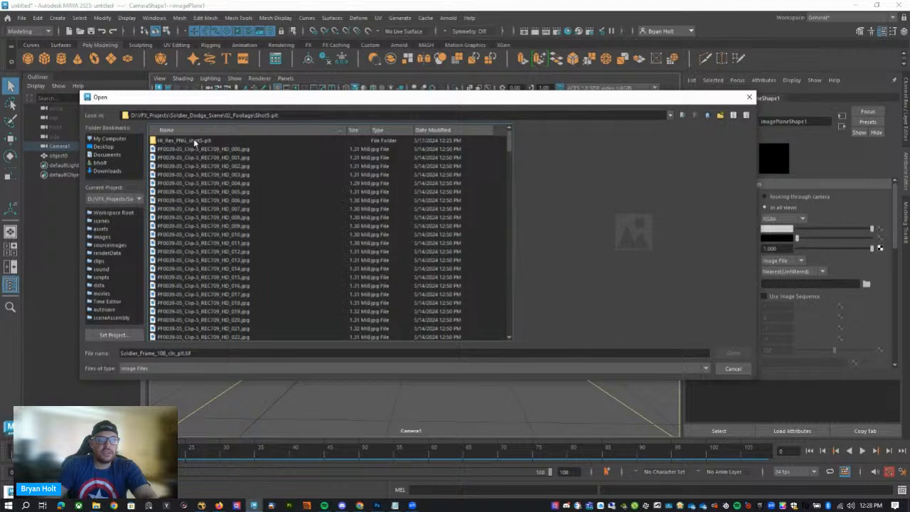
pyautogui.click(285, 150)
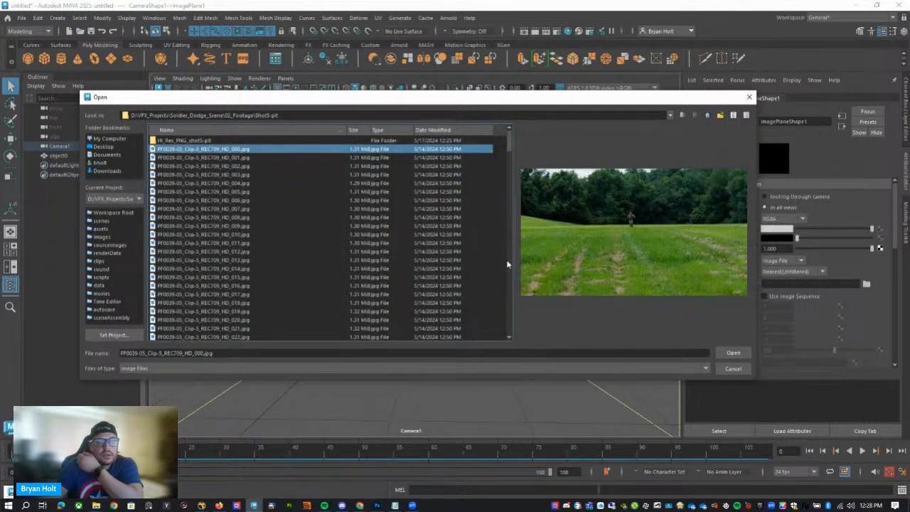
pyautogui.moveTo(513, 146); pyautogui.dragTo(515, 109)
pyautogui.doubleClick(234, 140)
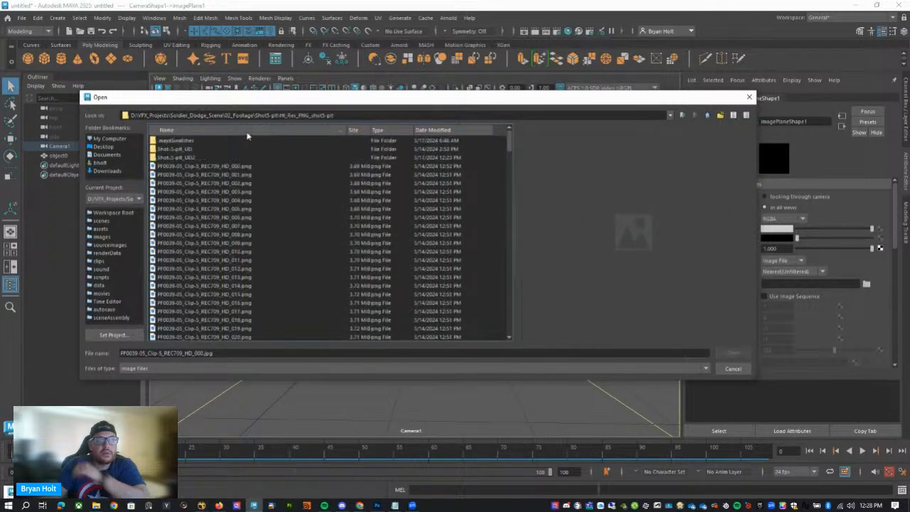
pyautogui.click(194, 158)
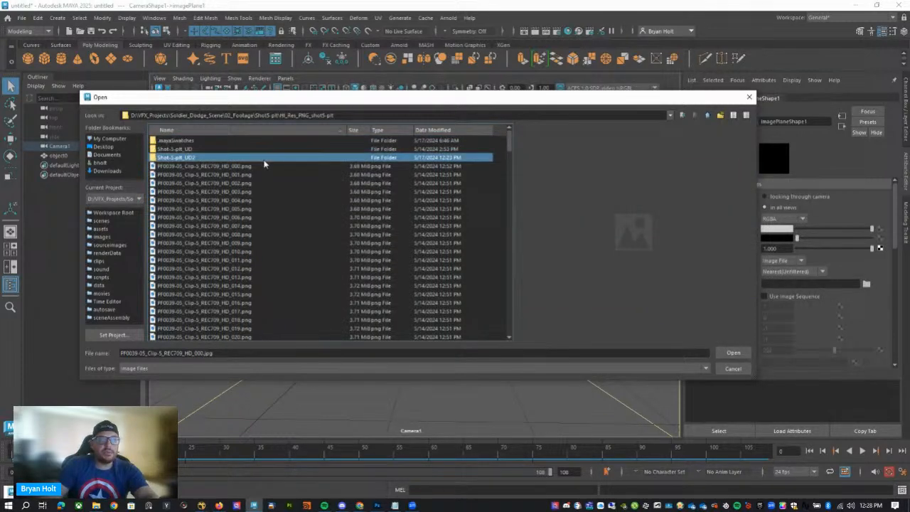
pyautogui.doubleClick(264, 161)
pyautogui.click(181, 142)
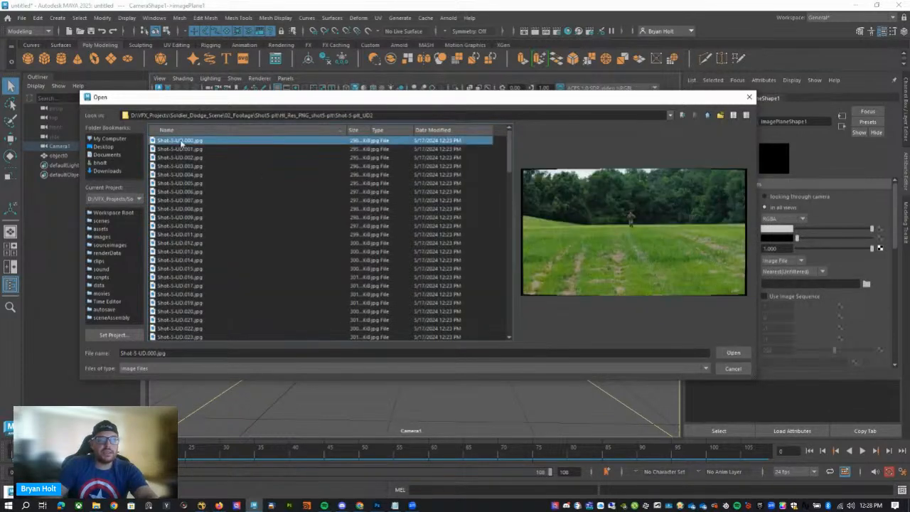
pyautogui.click(733, 352)
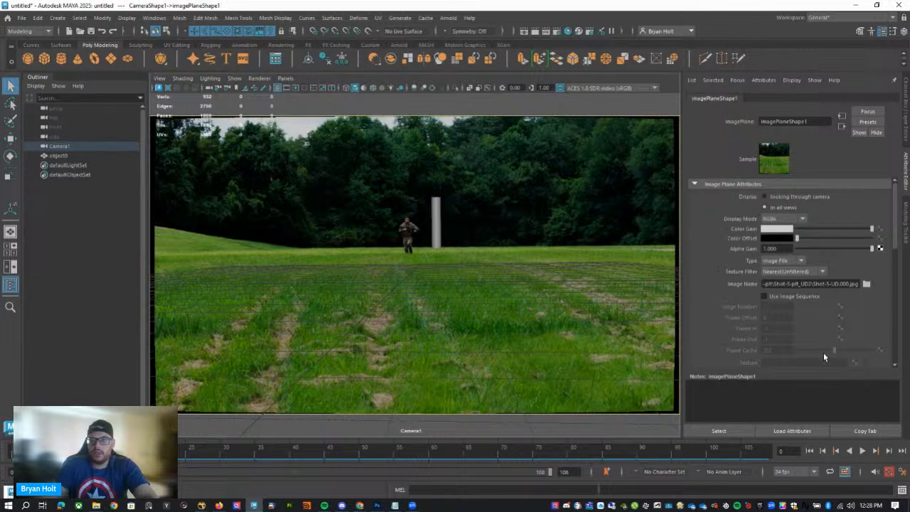
# Enable Use Image Sequence for the image plane and set its frame offset to 0.
pyautogui.click(772, 298)
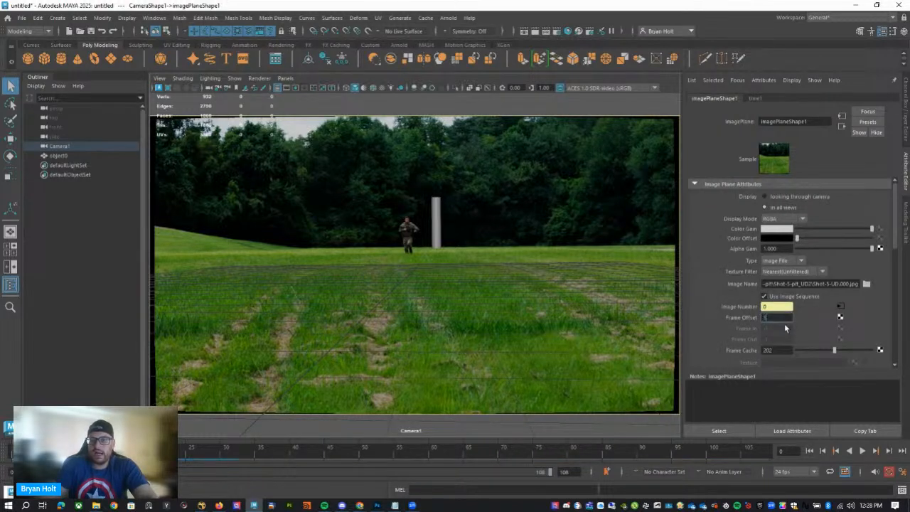
pyautogui.write('1')
pyautogui.press('Return')
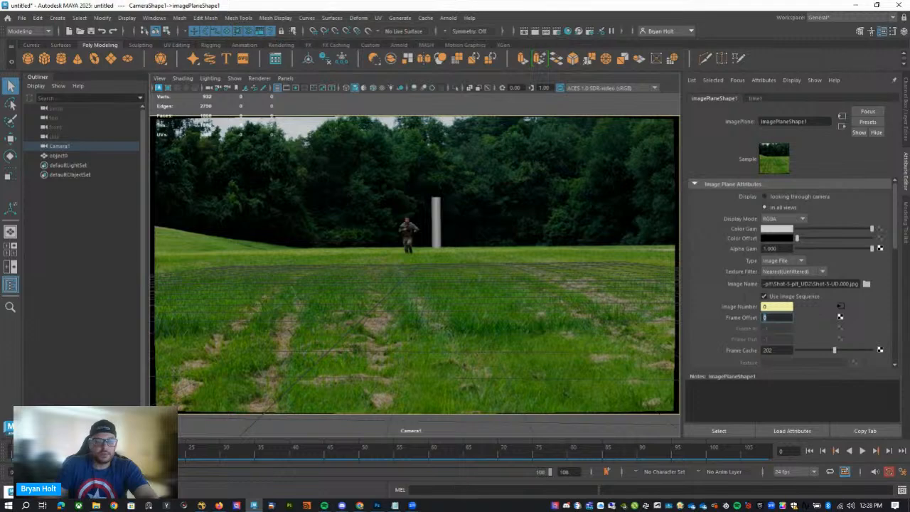
# Play the plate through Camera1 to check the track against the reference cylinder and return to frame 0.
pyautogui.click(862, 452)
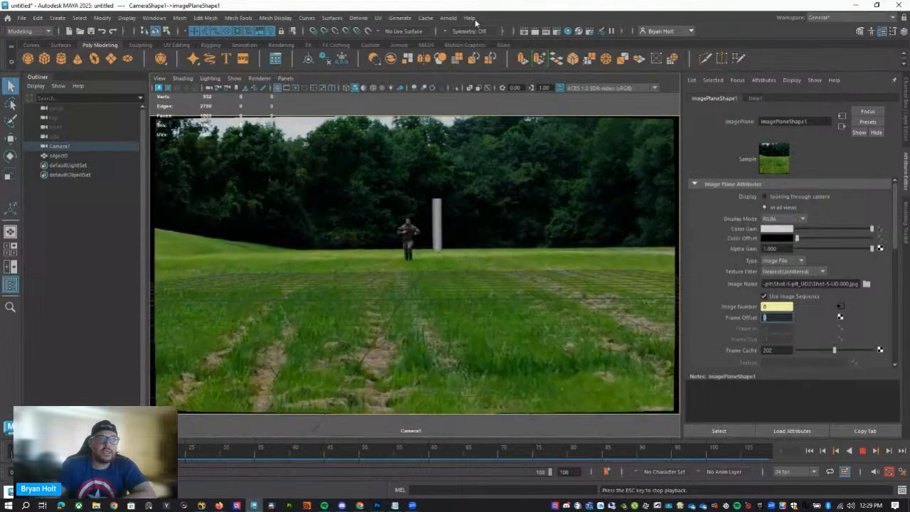
pyautogui.click(862, 451)
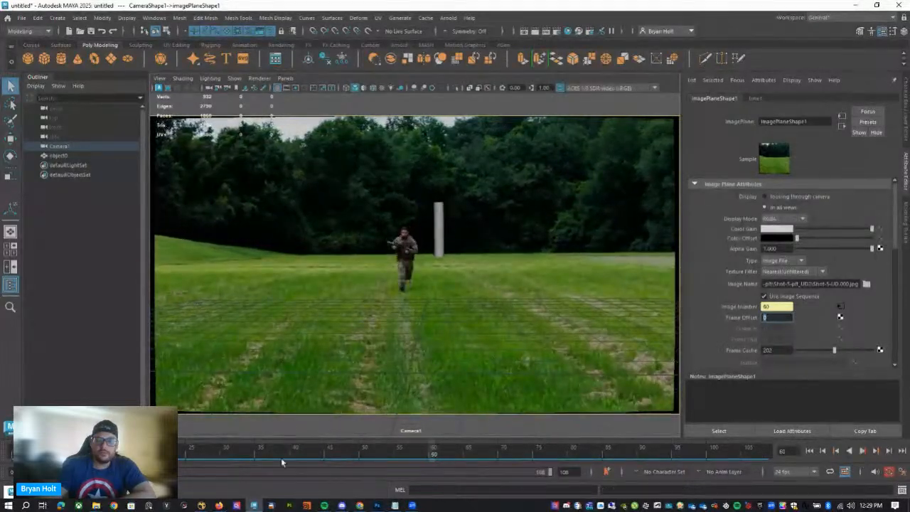
pyautogui.moveTo(282, 459); pyautogui.dragTo(16, 457)
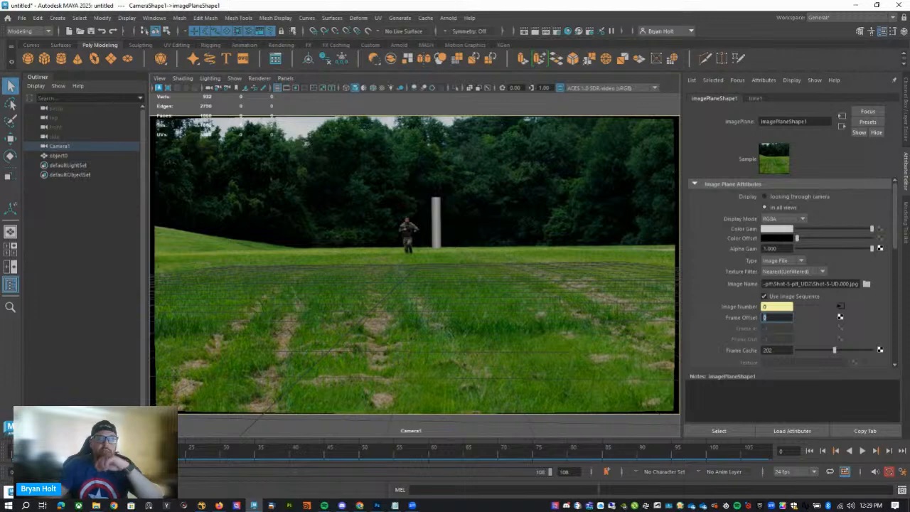
# Start a file import and browse from the Soldier_Dodge_Scene folder into 04_Assets.
pyautogui.click(21, 17)
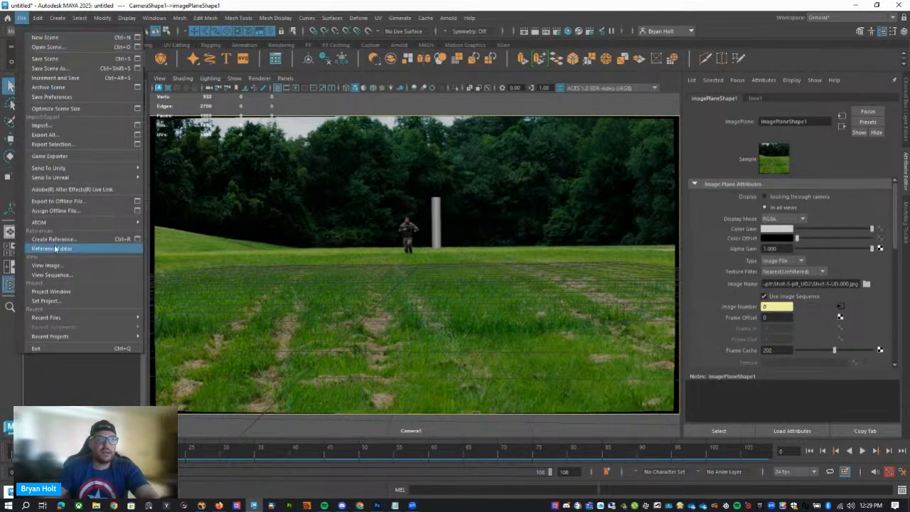
pyautogui.click(57, 125)
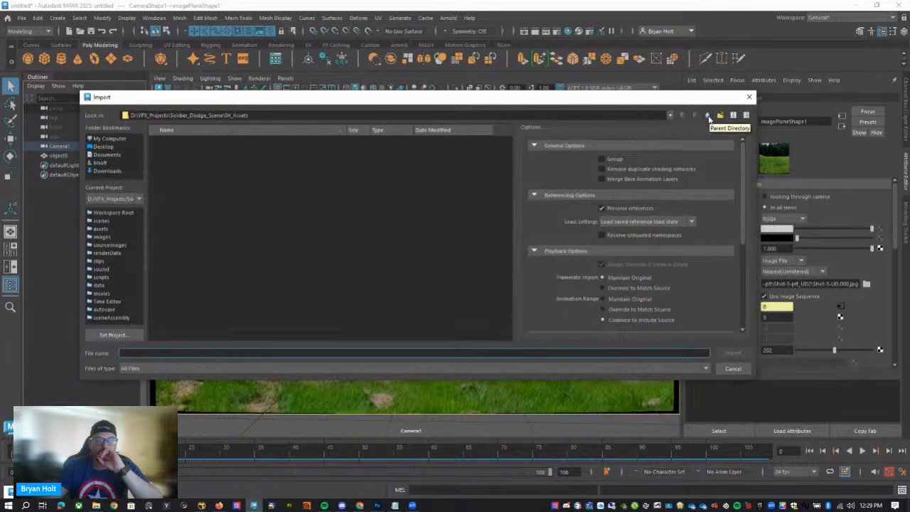
pyautogui.click(708, 116)
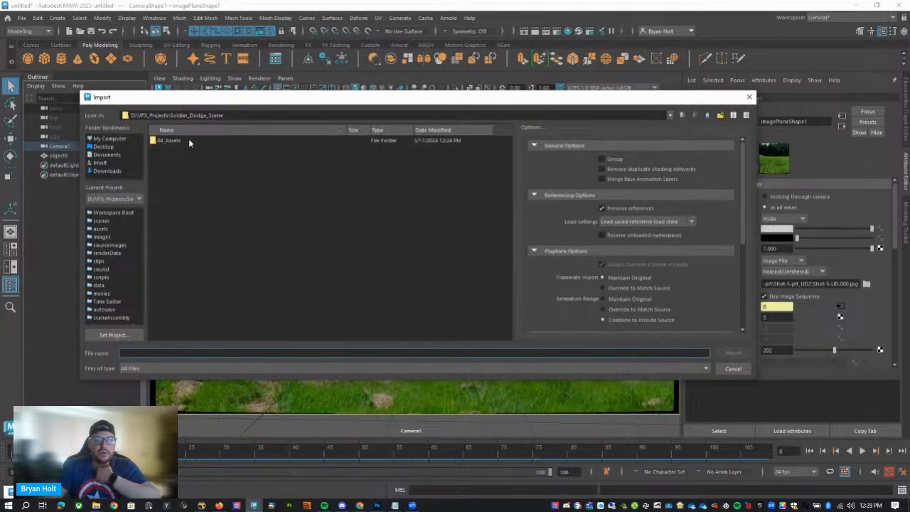
pyautogui.doubleClick(188, 141)
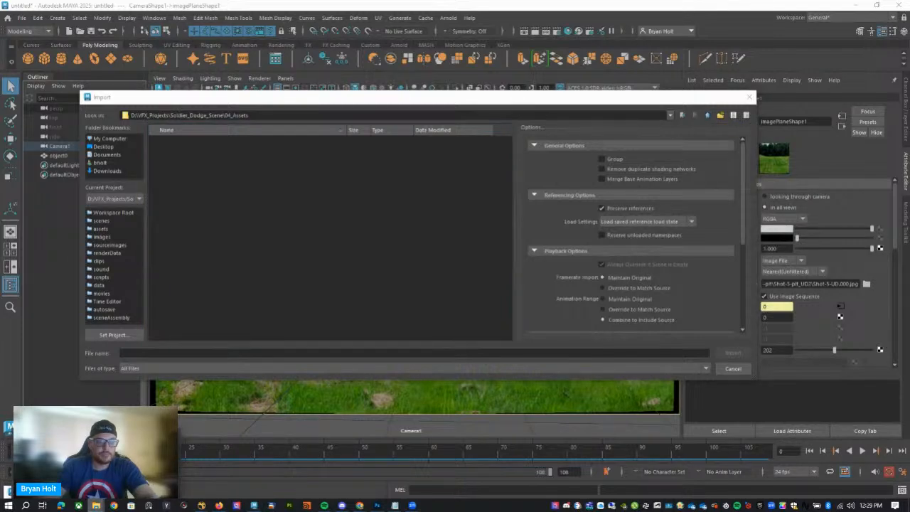
# Switch to File Explorer and look for the character file in Soldier_Dodge_Scene's 04_Assets and 01_Houdini\geo folders.
pyautogui.click(135, 461)
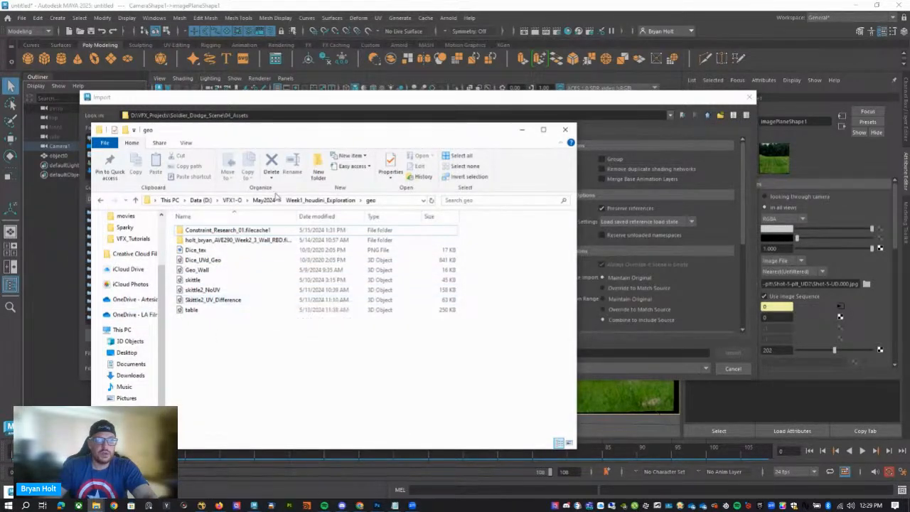
pyautogui.click(201, 200)
pyautogui.click(206, 381)
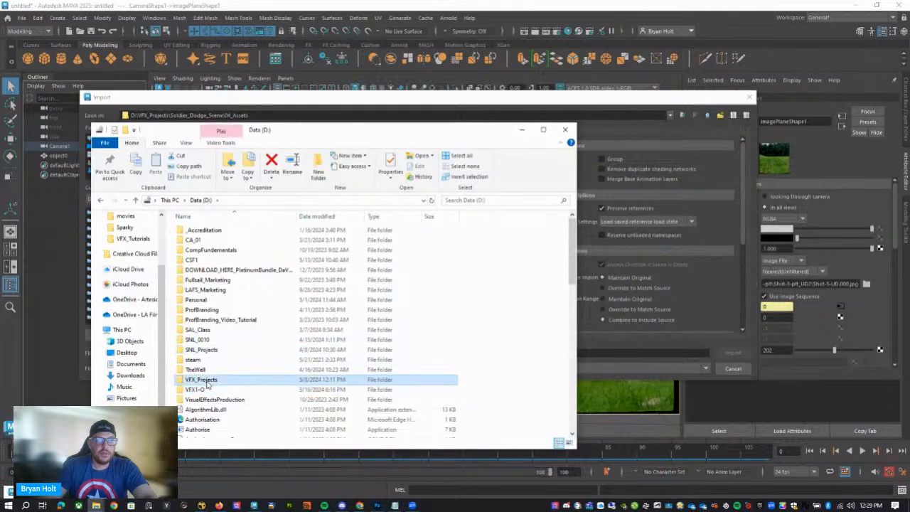
pyautogui.doubleClick(206, 382)
pyautogui.doubleClick(206, 379)
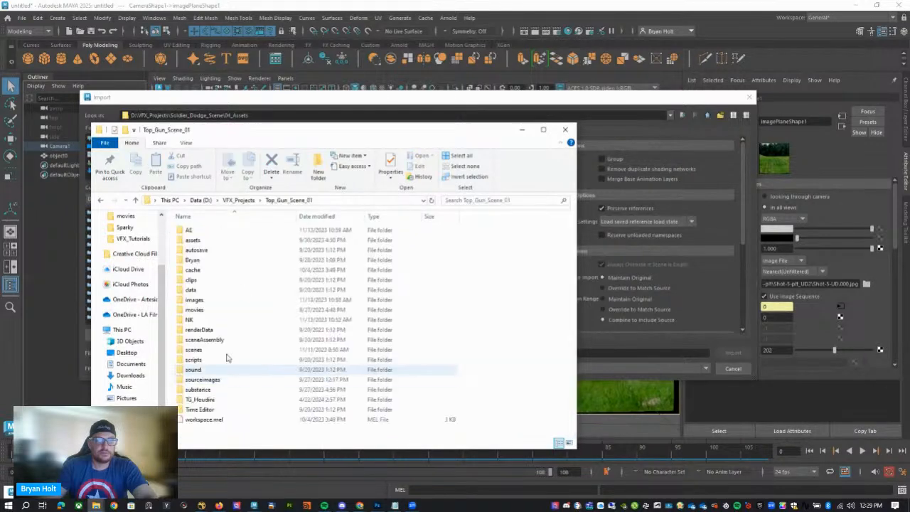
pyautogui.click(238, 200)
pyautogui.doubleClick(235, 379)
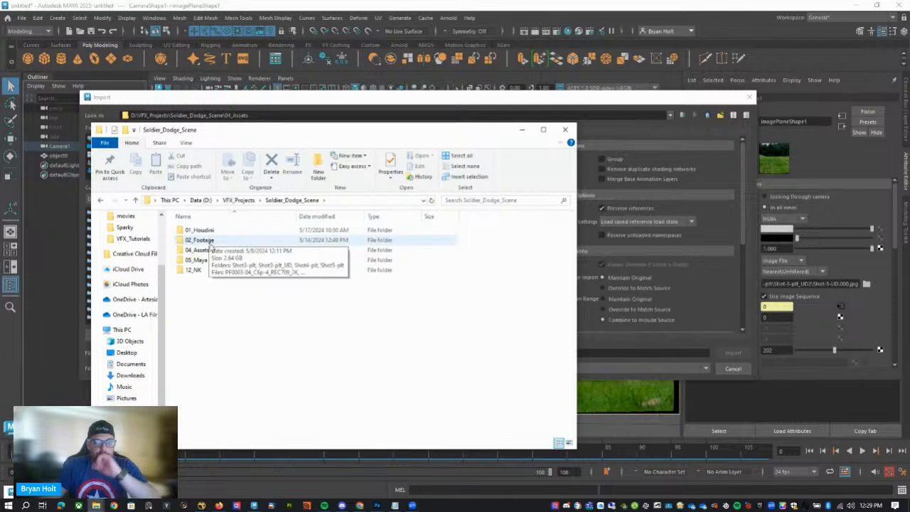
pyautogui.doubleClick(199, 250)
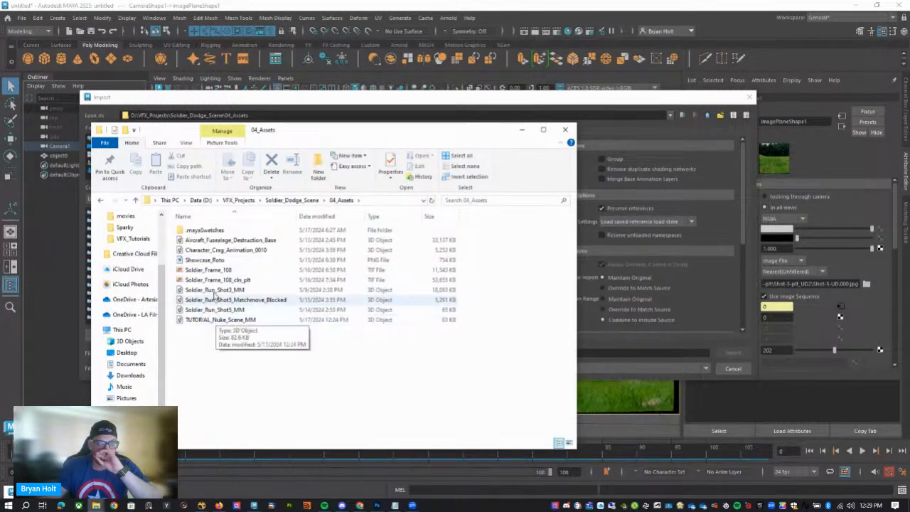
pyautogui.click(291, 200)
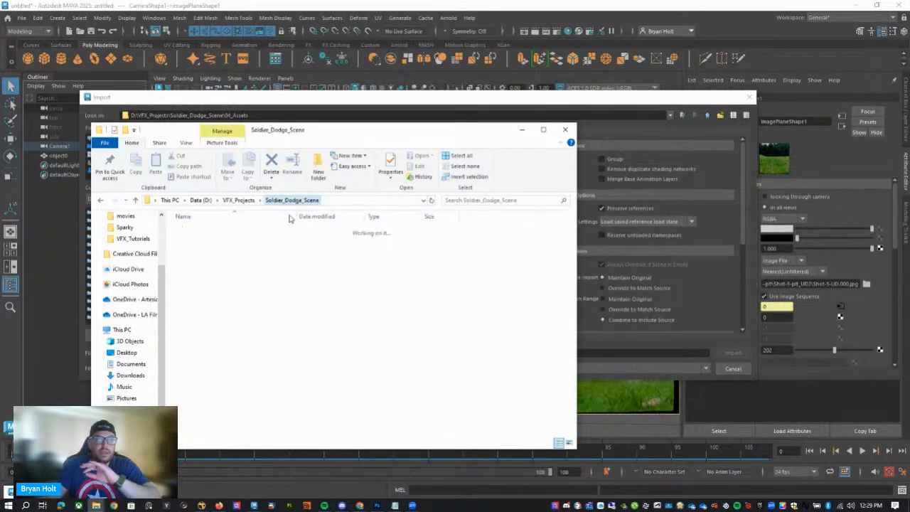
pyautogui.doubleClick(219, 231)
pyautogui.doubleClick(203, 293)
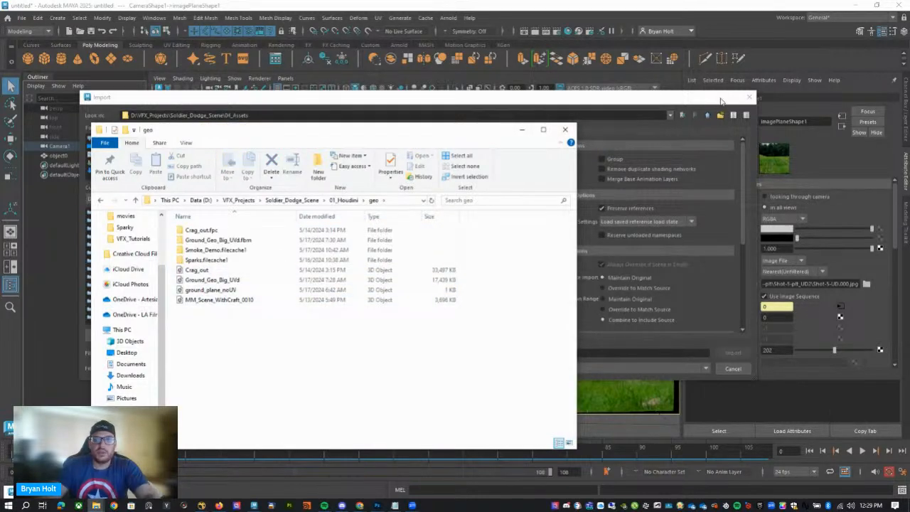
# Back in Maya, import Crag_out.fbx from 01_Houdini\geo and briefly play its animation over the plate.
pyautogui.click(617, 99)
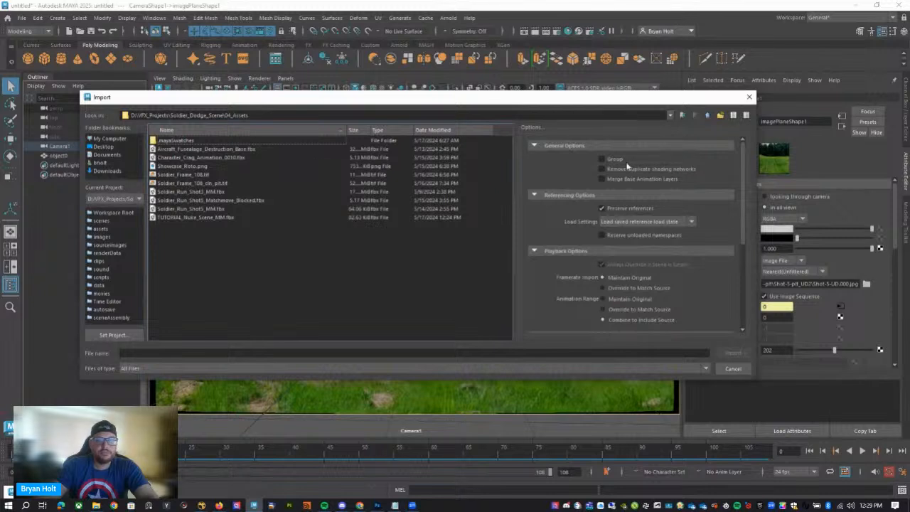
pyautogui.click(707, 115)
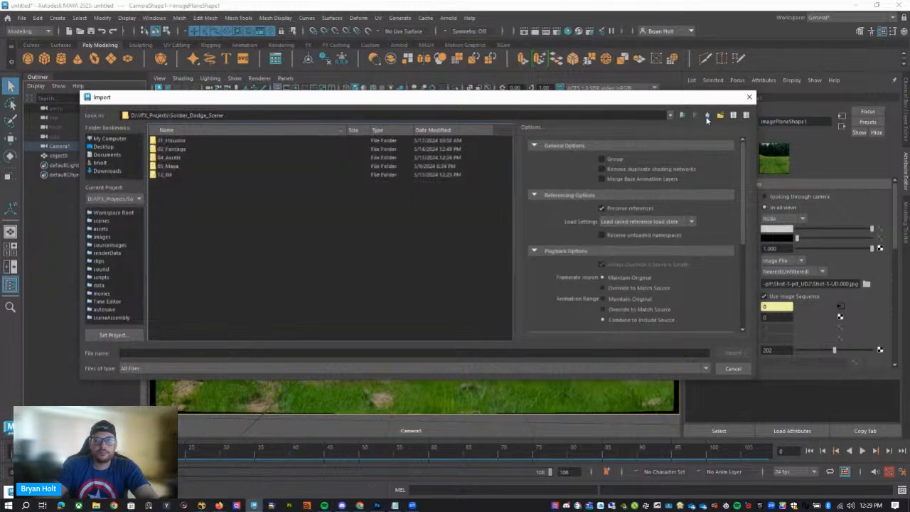
pyautogui.doubleClick(188, 141)
pyautogui.doubleClick(164, 191)
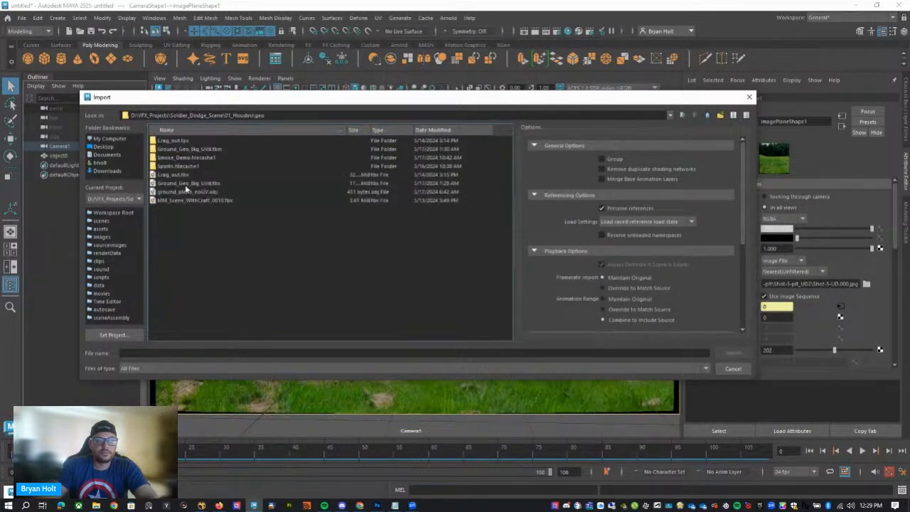
pyautogui.click(187, 176)
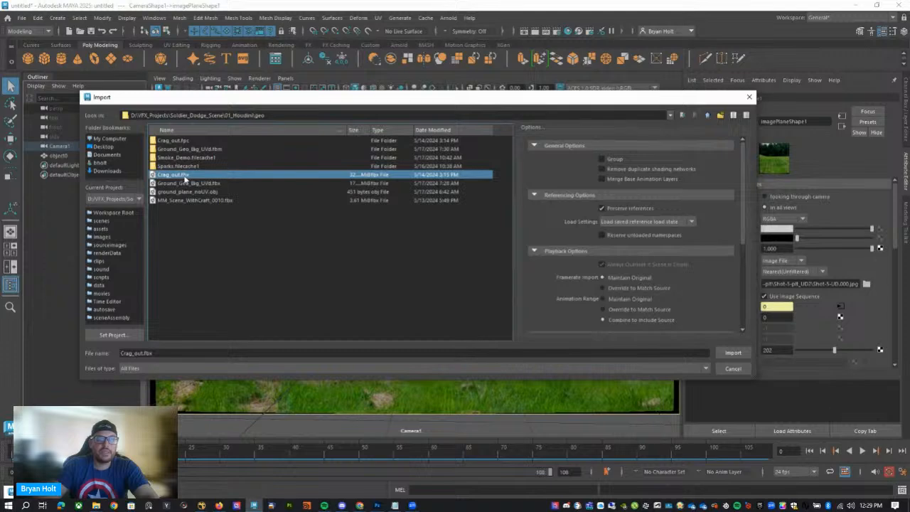
pyautogui.click(734, 353)
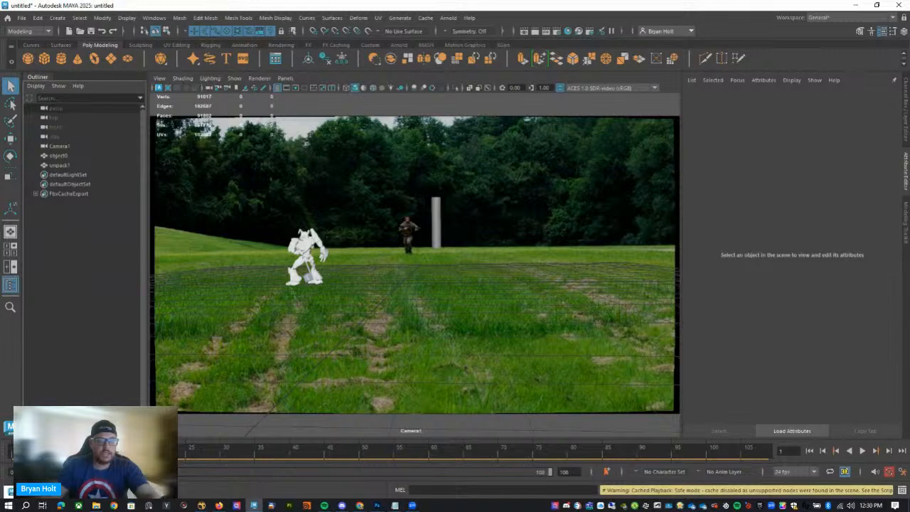
pyautogui.hotkey('alt', 'v')
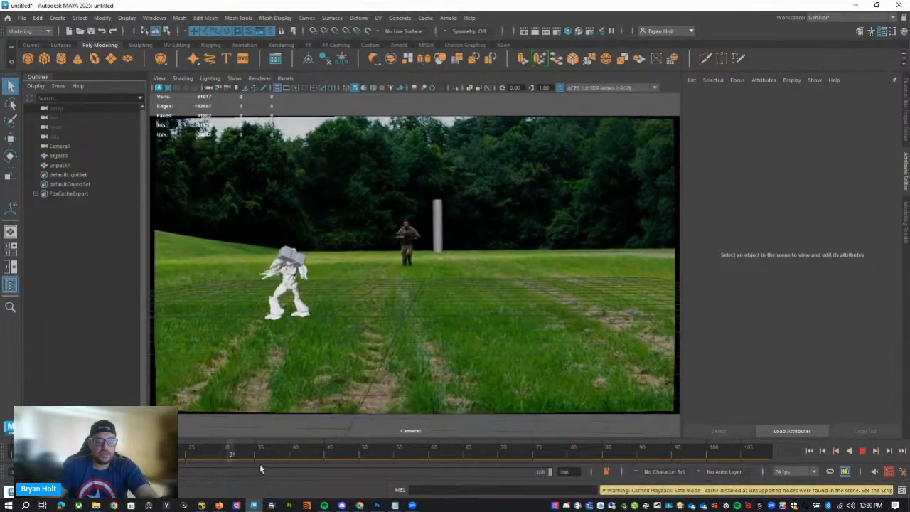
pyautogui.press('Escape')
# Group the imported robot mesh unpack1 and rename the group CRAG_Group.
pyautogui.click(317, 259)
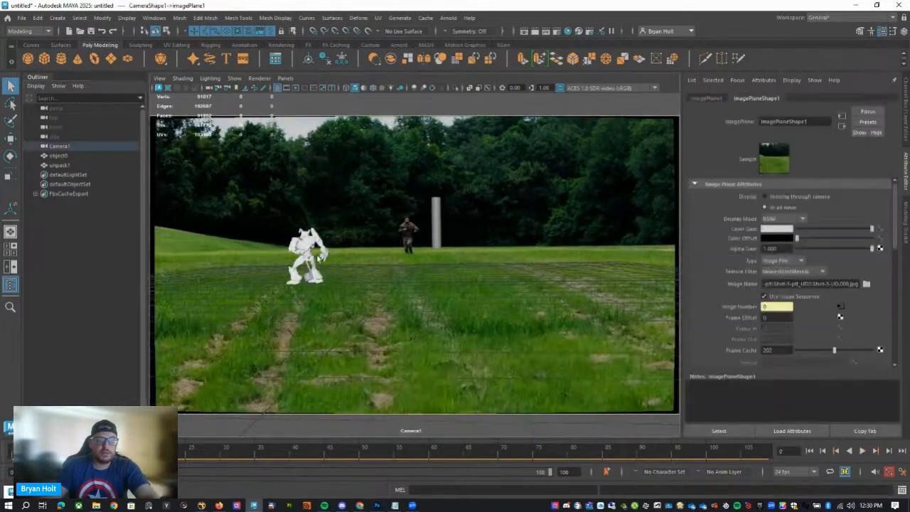
pyautogui.click(310, 256)
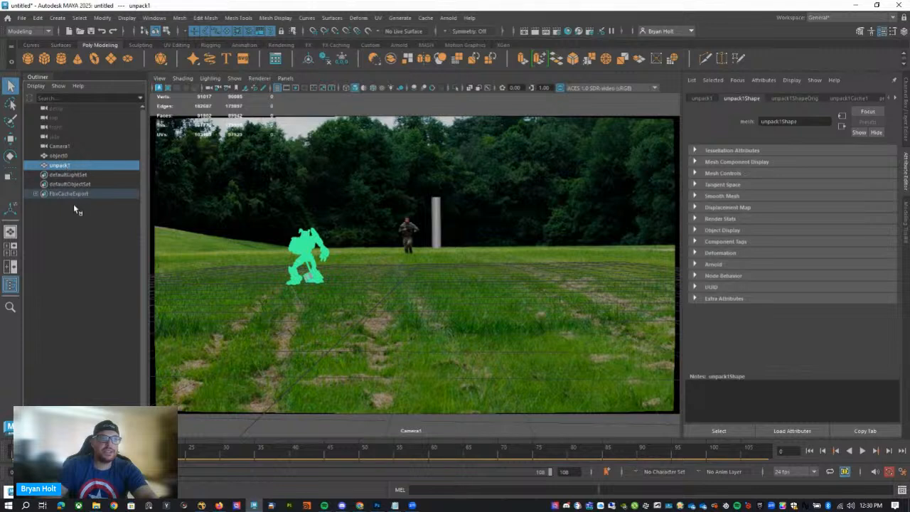
pyautogui.press('w')
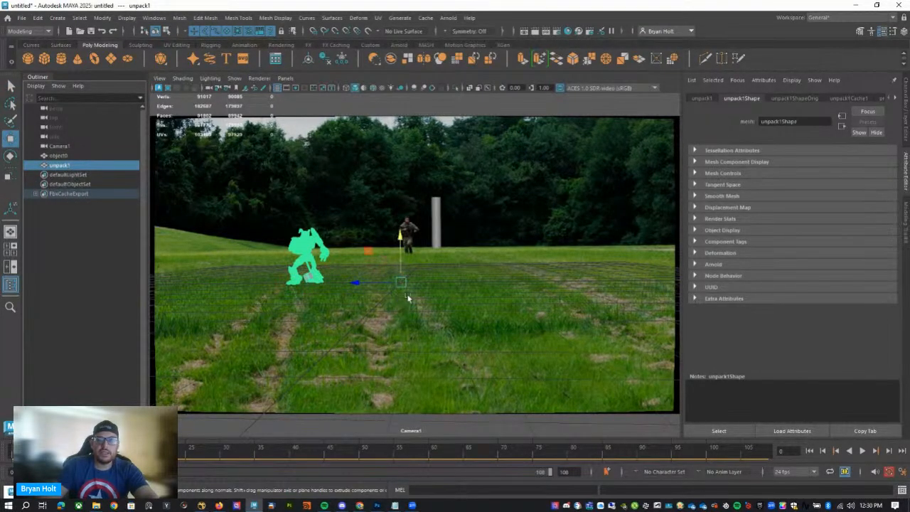
pyautogui.hotkey('ctrl', 'g')
pyautogui.doubleClick(52, 168)
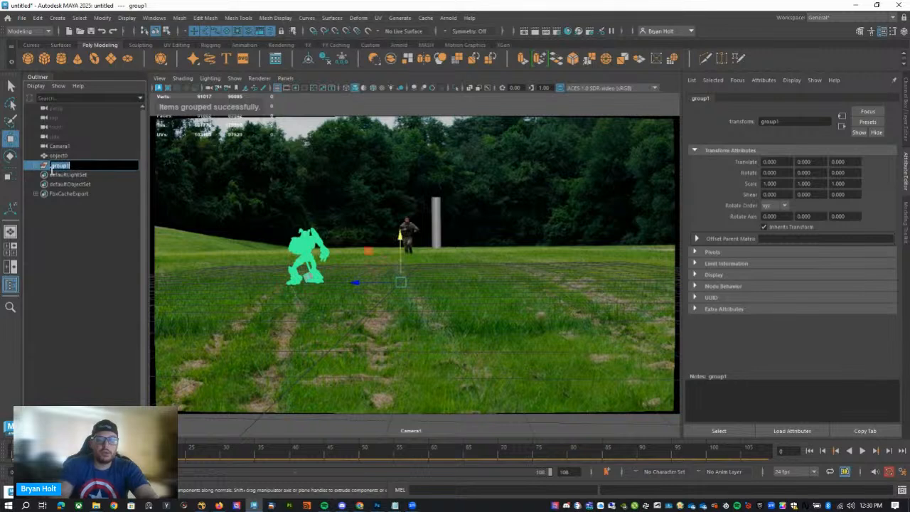
pyautogui.write('co')
pyautogui.write('AG_Group')
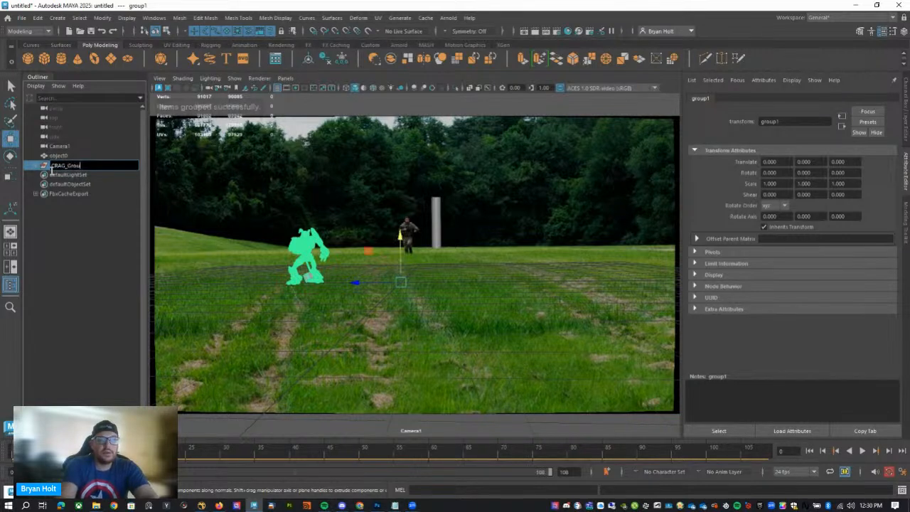
pyautogui.press('Return')
pyautogui.doubleClick(59, 166)
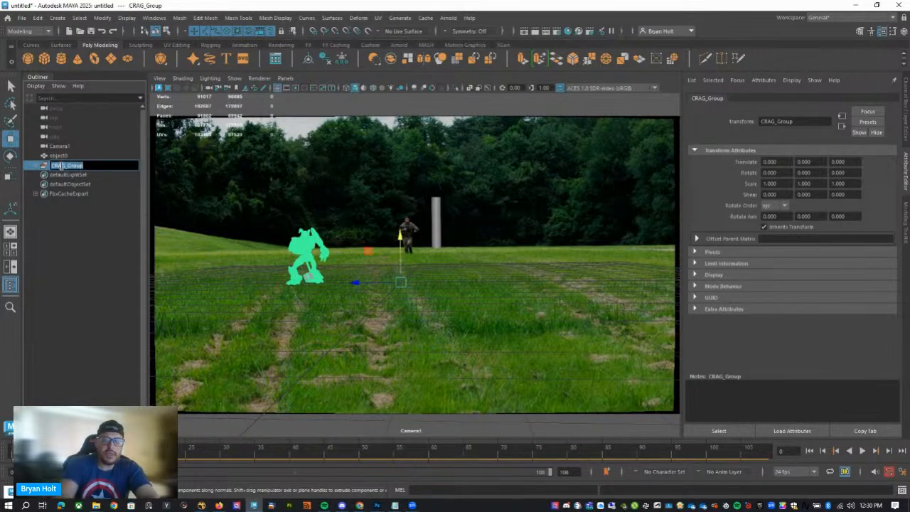
# Rename the robot group Geo_Crag and center its pivot.
pyautogui.write('Geo_Crag')
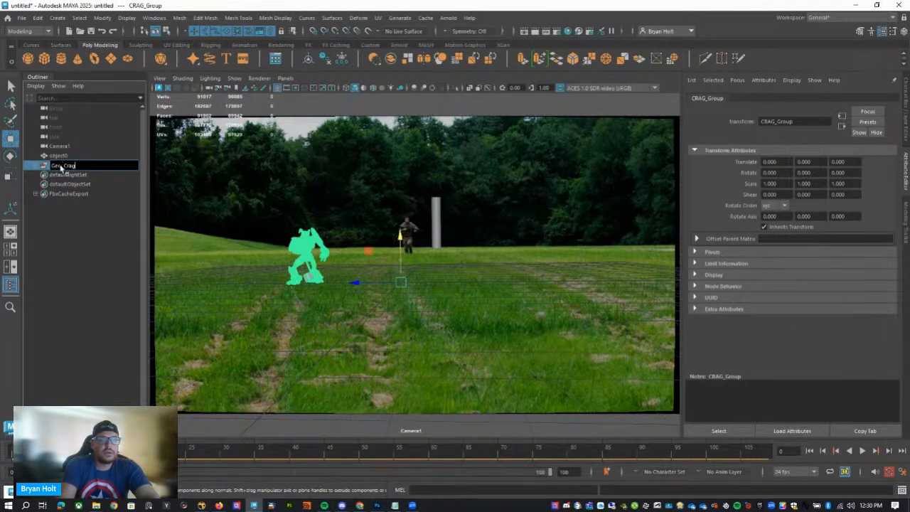
pyautogui.press('Return')
pyautogui.click(102, 17)
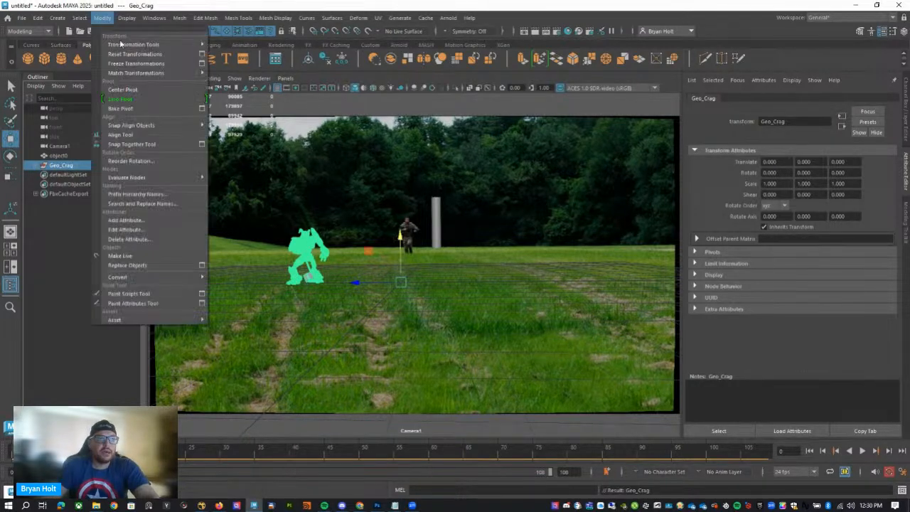
pyautogui.click(132, 90)
pyautogui.keyDown('alt'); pyautogui.moveTo(267, 270); pyautogui.dragTo(326, 327); pyautogui.keyUp('alt')
pyautogui.press('w')
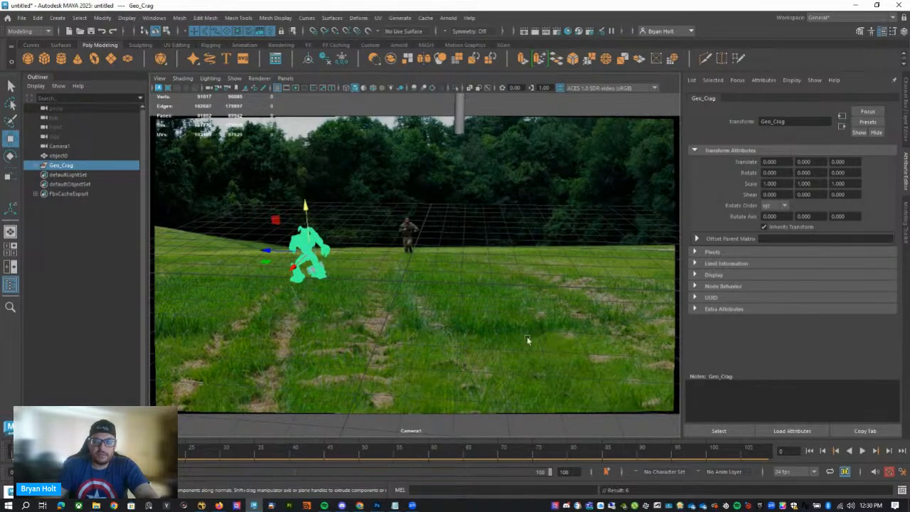
pyautogui.press('[')
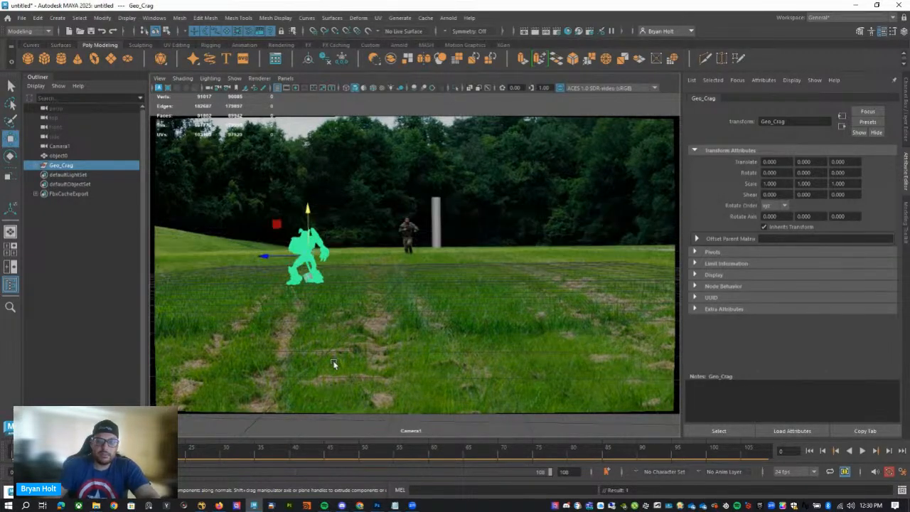
# Switch to the perspective view and scale Geo_Crag up uniformly to about 7.29.
pyautogui.click(285, 78)
pyautogui.moveTo(320, 88)
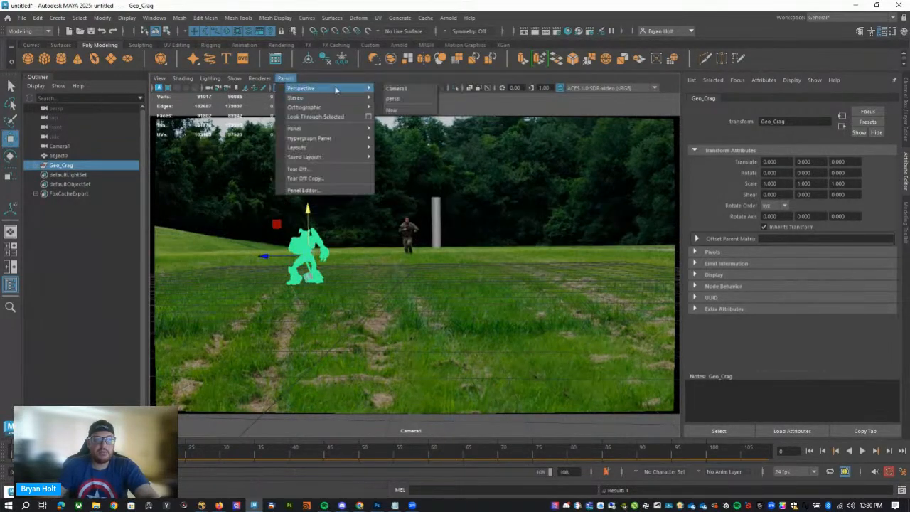
pyautogui.click(396, 89)
pyautogui.keyDown('alt'); pyautogui.moveTo(425, 377); pyautogui.dragTo(436, 281); pyautogui.keyUp('alt')
pyautogui.press('r')
pyautogui.moveTo(380, 254); pyautogui.dragTo(475, 257)
# Snap Geo_Crag's pivot to its foot and raise the robot onto the ground grid, at scale 8.011 and Translate Y 5.758.
pyautogui.press('d')
pyautogui.press('v')
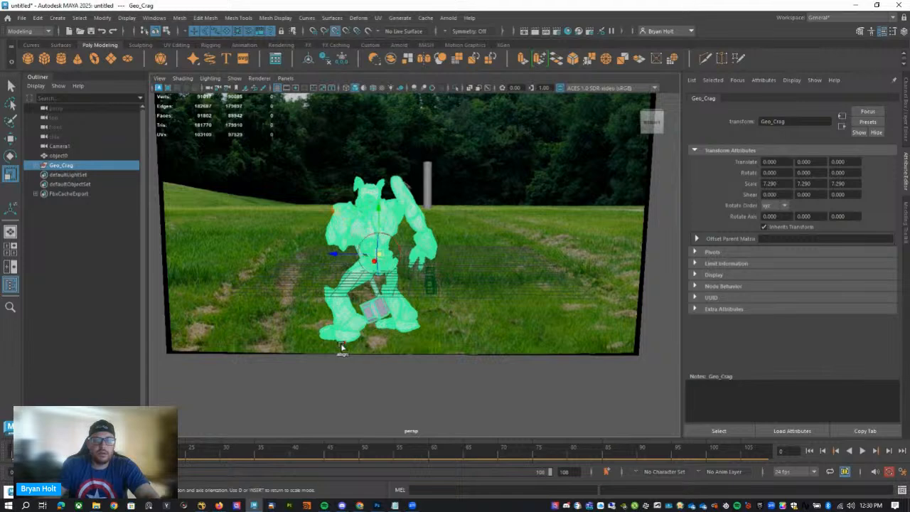
pyautogui.moveTo(342, 347); pyautogui.dragTo(332, 342, button='middle')
pyautogui.press('x')
pyautogui.moveTo(427, 267)
pyautogui.mouseDown(button='middle')
pyautogui.moveTo(439, 267)
pyautogui.moveTo(412, 264)
pyautogui.mouseUp(button='middle')
pyautogui.press('w')
pyautogui.press('x')
pyautogui.keyDown('alt'); pyautogui.moveTo(412, 264); pyautogui.dragTo(416, 290); pyautogui.keyUp('alt')
# Rotate Geo_Crag to about 112 degrees in Y and move it back beside the soldier, to about -80 in X and -8 in Z.
pyautogui.press('e')
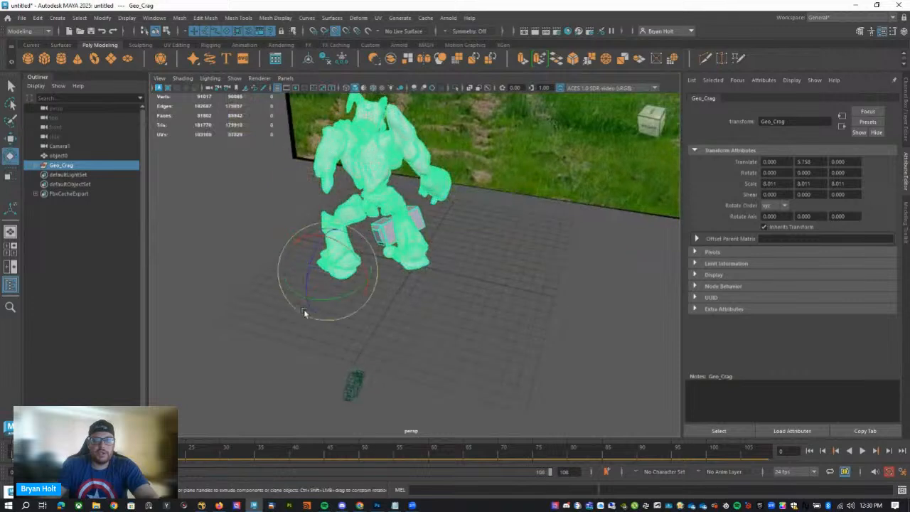
pyautogui.moveTo(341, 301); pyautogui.dragTo(388, 226)
pyautogui.press('w')
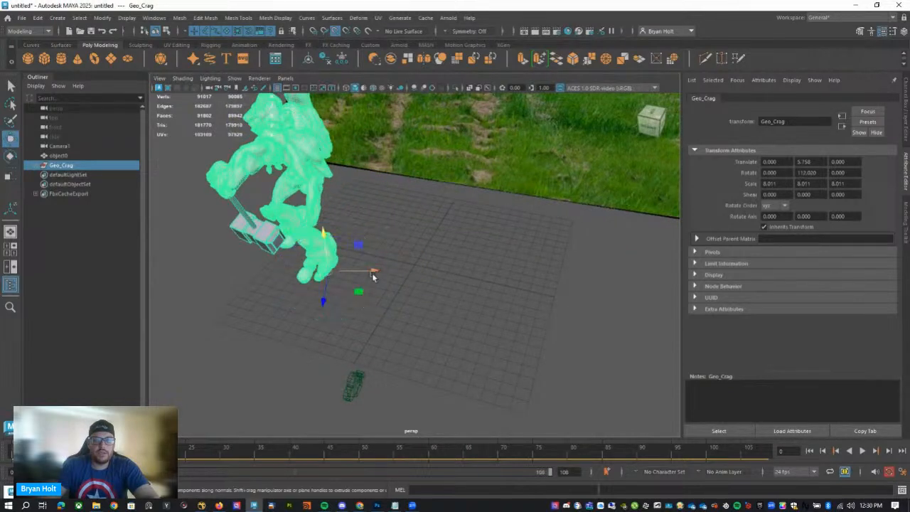
pyautogui.moveTo(375, 272); pyautogui.dragTo(496, 275)
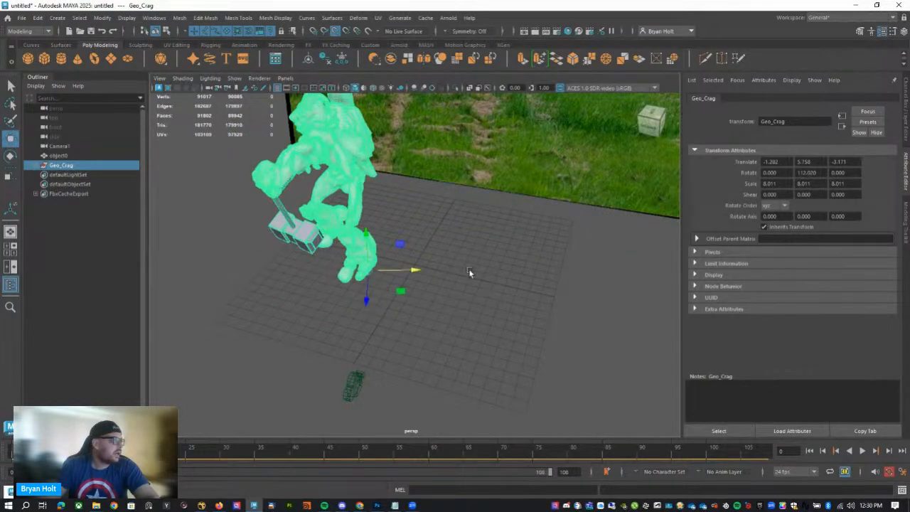
pyautogui.keyDown('alt'); pyautogui.moveTo(411, 246); pyautogui.dragTo(335, 286); pyautogui.keyUp('alt')
pyautogui.scroll(6, 353, 265)
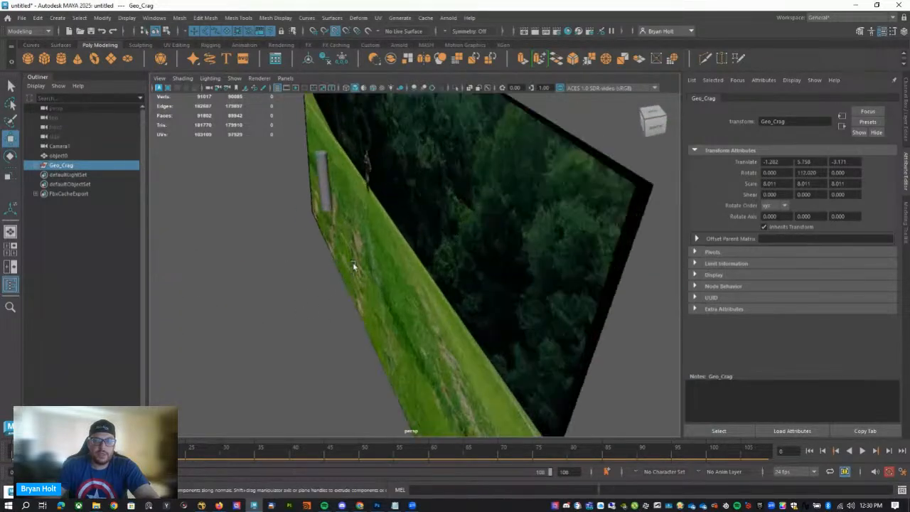
pyautogui.moveTo(290, 193); pyautogui.dragTo(294, 193, button='middle')
# Hide the tracking reference cylinder object0.
pyautogui.click(59, 146)
pyautogui.click(60, 155)
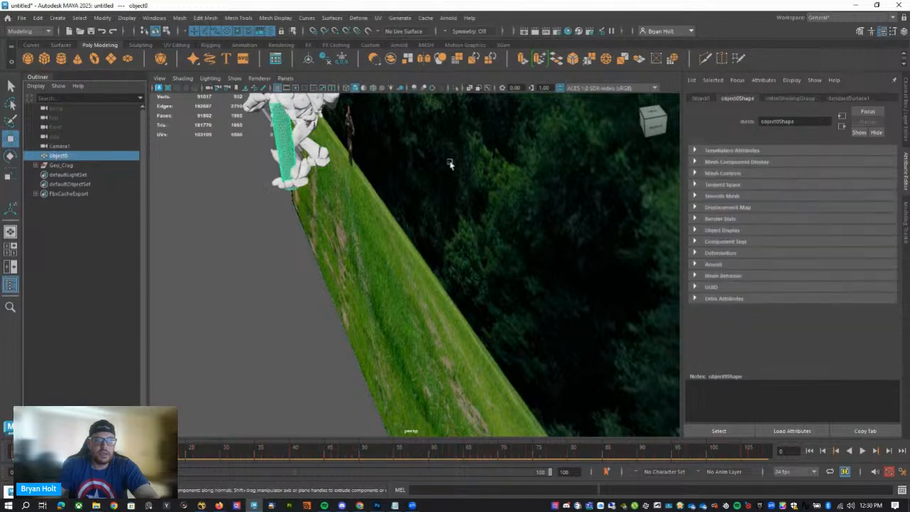
pyautogui.click(907, 122)
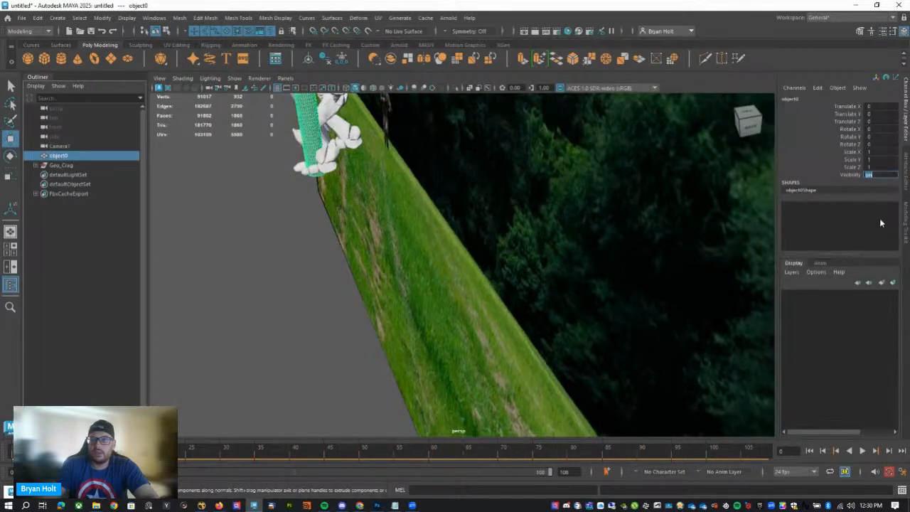
pyautogui.hotkey('ctrl', 'h')
pyautogui.keyDown('alt'); pyautogui.moveTo(327, 225); pyautogui.dragTo(238, 246); pyautogui.keyUp('alt')
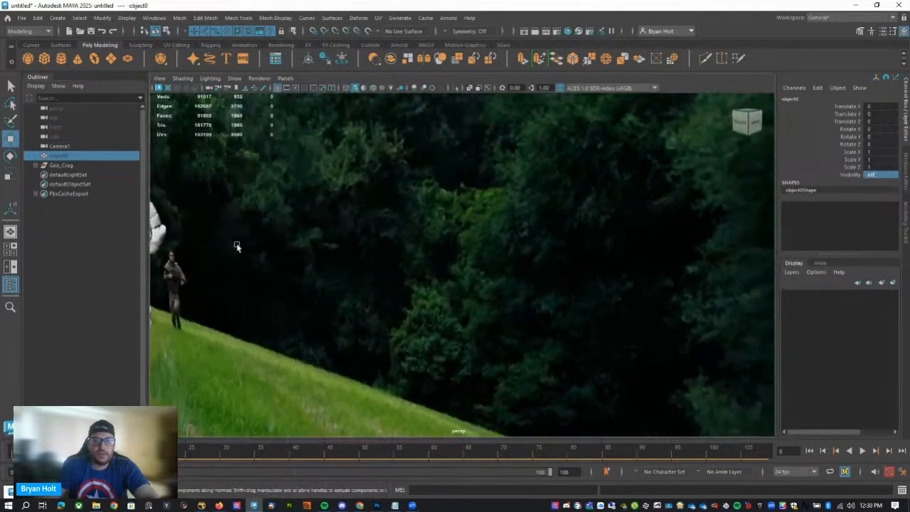
pyautogui.keyDown('alt'); pyautogui.moveTo(238, 246); pyautogui.dragTo(569, 238, button='middle'); pyautogui.keyUp('alt')
# Nudge the robot mesh unpack1 up to about 0.046 in Translate Y.
pyautogui.click(322, 230)
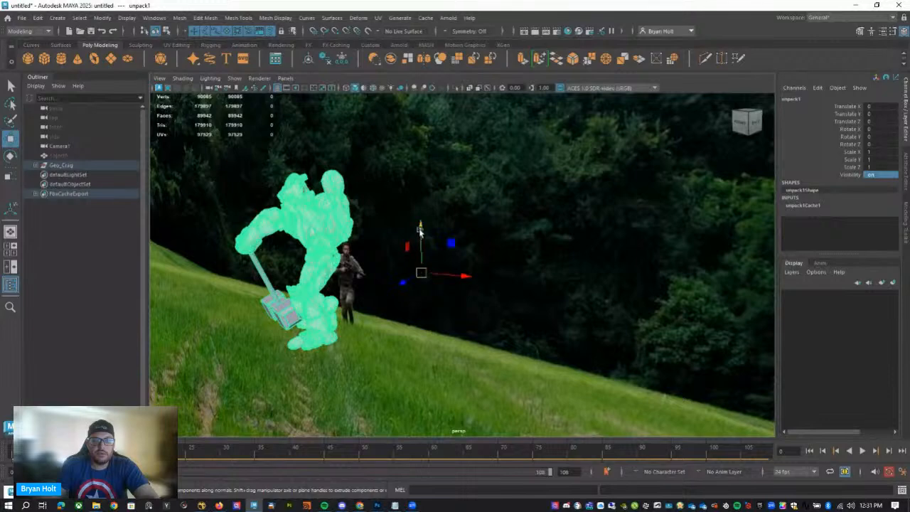
pyautogui.moveTo(420, 231); pyautogui.dragTo(419, 228)
pyautogui.keyDown('alt'); pyautogui.moveTo(406, 328); pyautogui.dragTo(337, 256); pyautogui.keyUp('alt')
pyautogui.scroll(-6, 227, 328)
# Create a polygon plane at the origin as ground and scale it uniformly to about 73.97.
pyautogui.click(336, 256)
pyautogui.keyDown('shift'); pyautogui.moveTo(334, 255); pyautogui.dragTo(291, 245, button='right'); pyautogui.keyUp('shift')
pyautogui.keyDown('alt'); pyautogui.moveTo(358, 375); pyautogui.dragTo(288, 347); pyautogui.keyUp('alt')
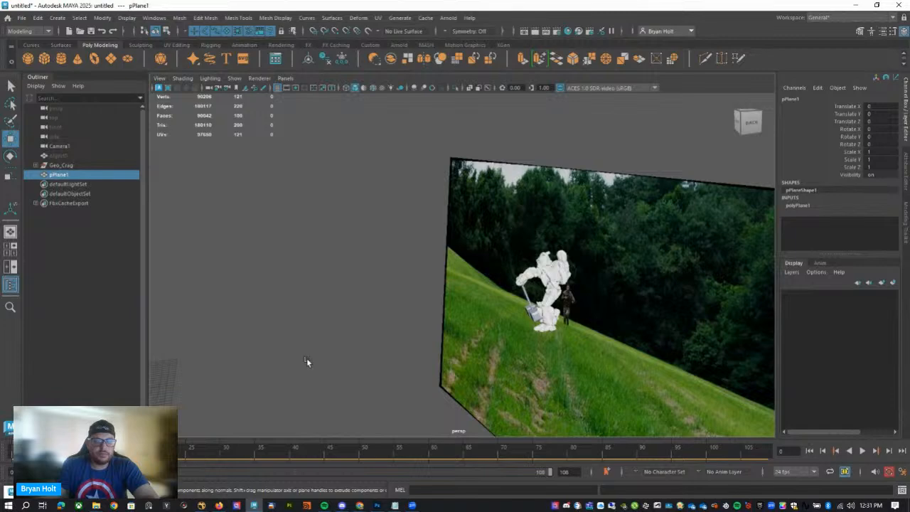
pyautogui.keyDown('alt'); pyautogui.moveTo(306, 362); pyautogui.dragTo(522, 349, button='middle'); pyautogui.keyUp('alt')
pyautogui.press('r')
pyautogui.moveTo(423, 365); pyautogui.dragTo(528, 361)
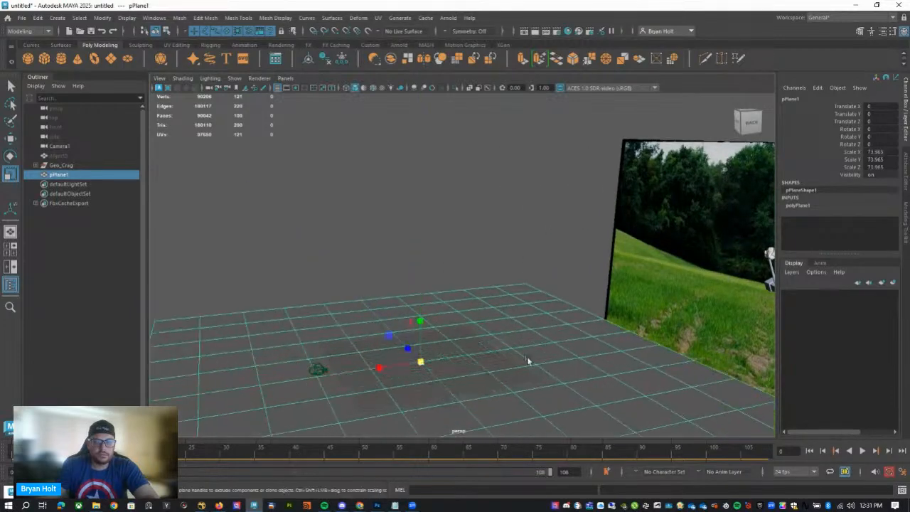
# Stretch the ground plane in X to a scale of about 169.12 so it reaches under the robot.
pyautogui.scroll(-5, 525, 361)
pyautogui.press('w')
pyautogui.press('r')
pyautogui.moveTo(407, 303); pyautogui.dragTo(349, 310)
# Lower the whole Geo_Crag group onto the ground plane, to about 5.4 in Translate Y.
pyautogui.keyDown('alt'); pyautogui.moveTo(555, 354); pyautogui.dragTo(508, 261); pyautogui.keyUp('alt')
pyautogui.keyDown('alt'); pyautogui.moveTo(507, 260); pyautogui.dragTo(641, 253, button='right'); pyautogui.keyUp('alt')
pyautogui.keyDown('alt'); pyautogui.moveTo(641, 254); pyautogui.dragTo(542, 209); pyautogui.keyUp('alt')
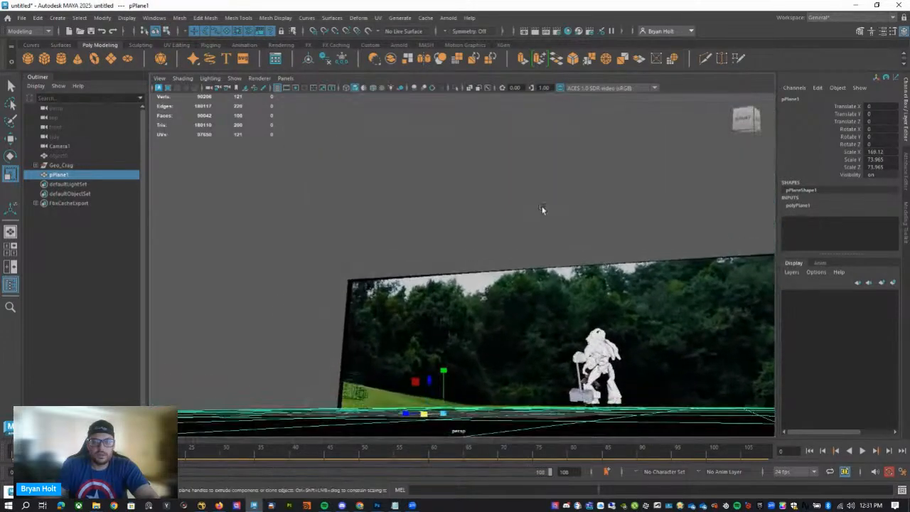
pyautogui.click(597, 364)
pyautogui.press('w')
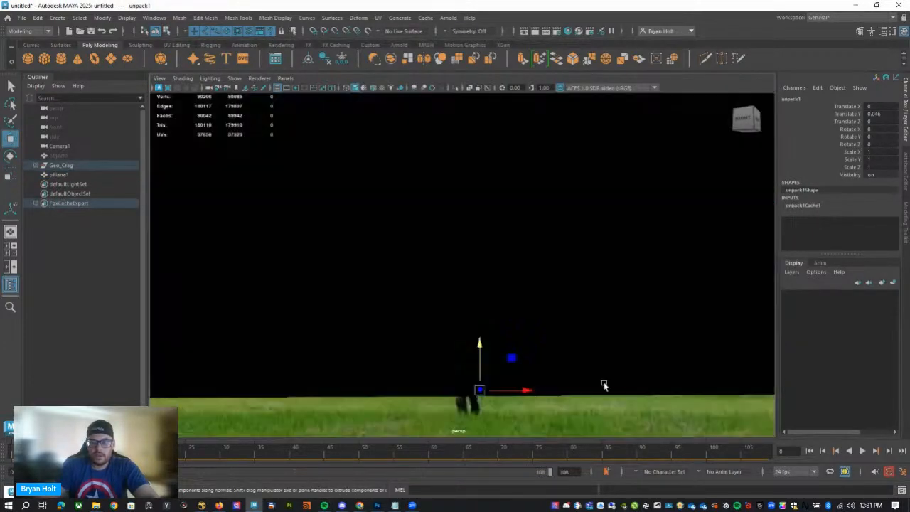
pyautogui.press('f')
pyautogui.keyDown('alt'); pyautogui.moveTo(498, 376); pyautogui.dragTo(400, 379); pyautogui.keyUp('alt')
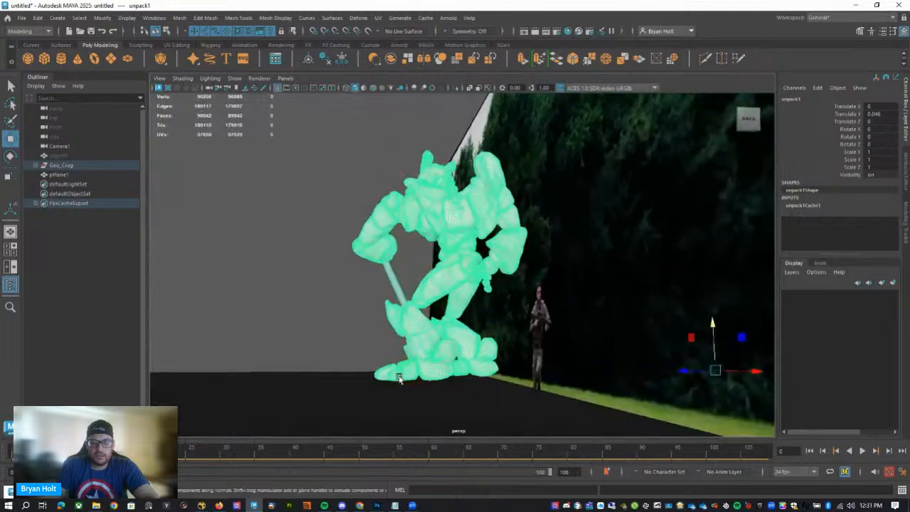
pyautogui.click(69, 165)
pyautogui.moveTo(413, 384); pyautogui.dragTo(411, 362)
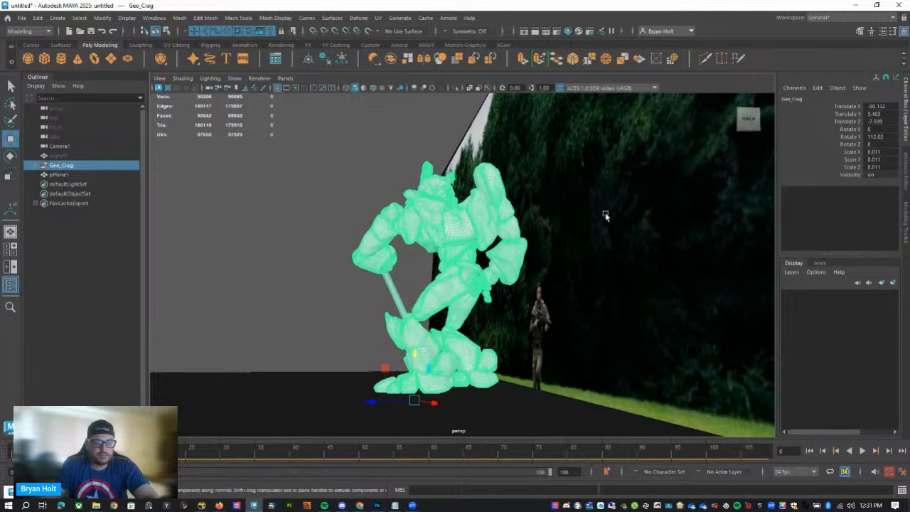
# Look through Camera1 and play the robot's animation over the plate.
pyautogui.click(286, 78)
pyautogui.moveTo(313, 88)
pyautogui.click(402, 89)
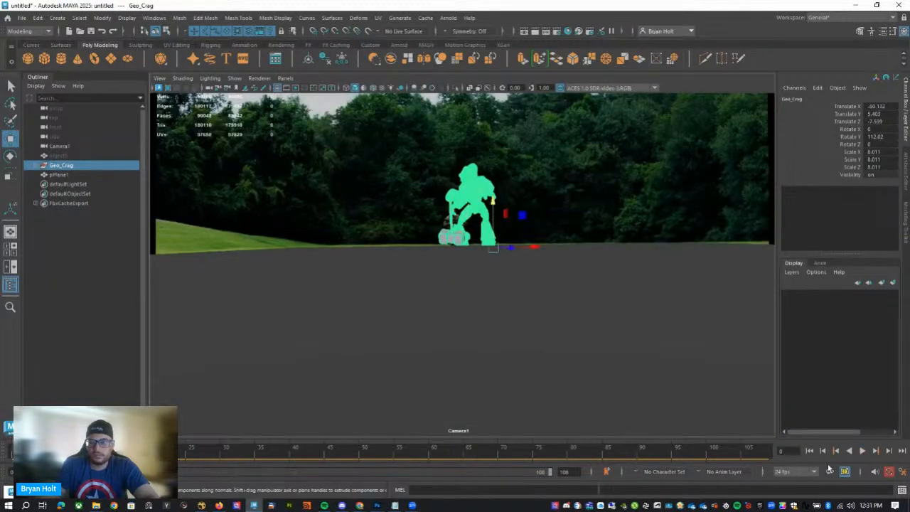
pyautogui.click(863, 451)
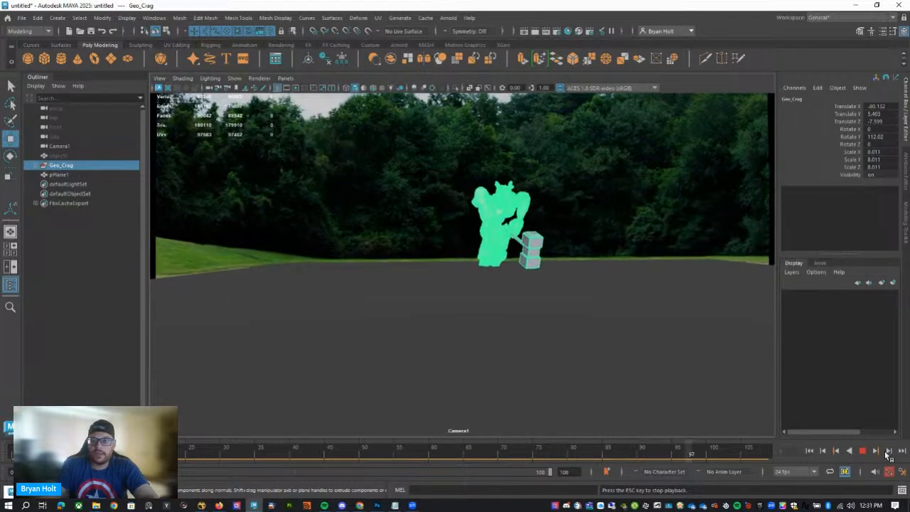
pyautogui.press('Escape')
# Rotate Geo_Crag to about 91.67 degrees in Y and return to the first frame.
pyautogui.press('e')
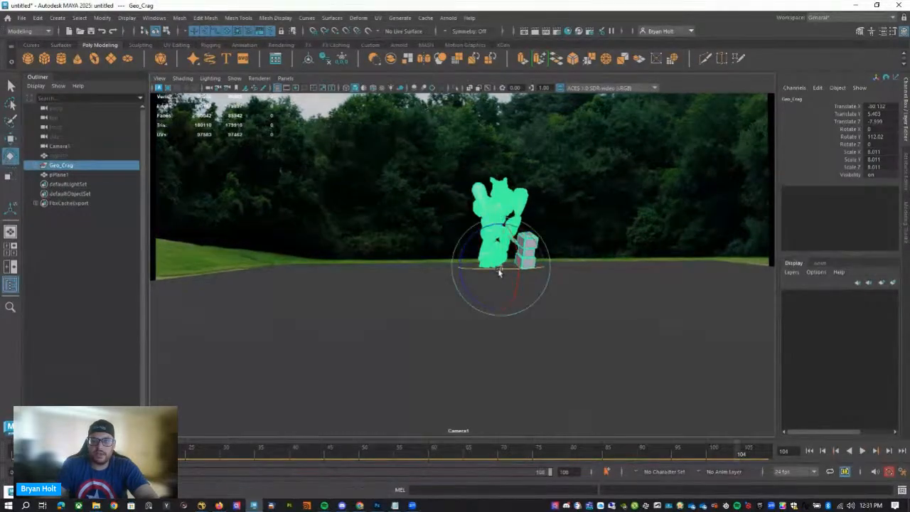
pyautogui.moveTo(500, 272); pyautogui.dragTo(488, 270)
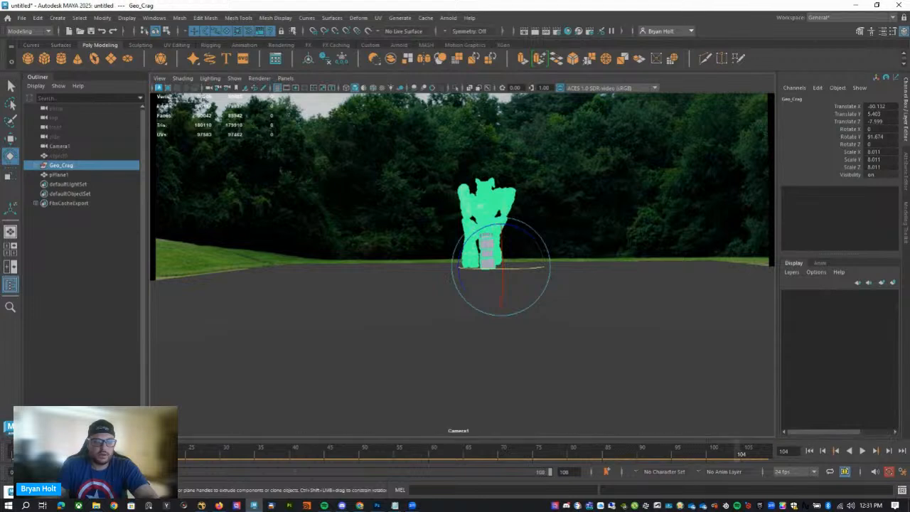
pyautogui.hotkey('alt', 'shift', 'v')
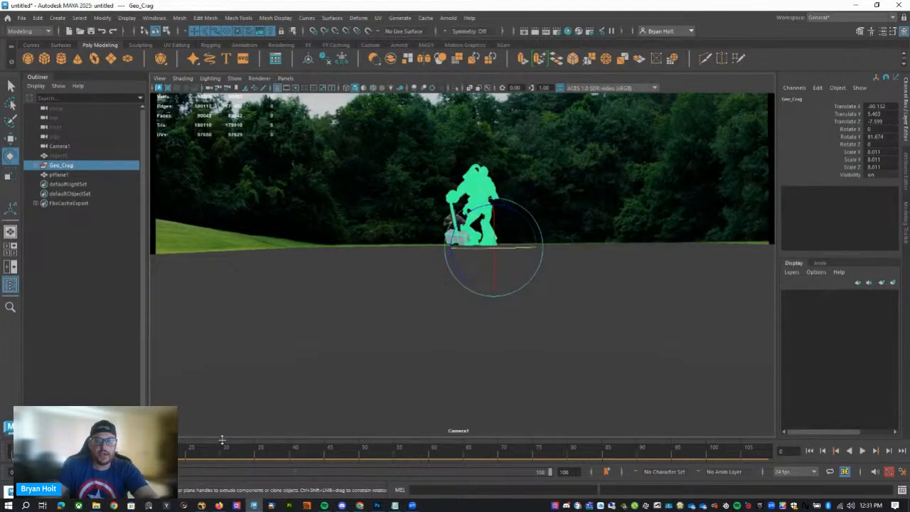
# Rename the ground plane pPlane1 as Geo_Ground.
pyautogui.click(243, 359)
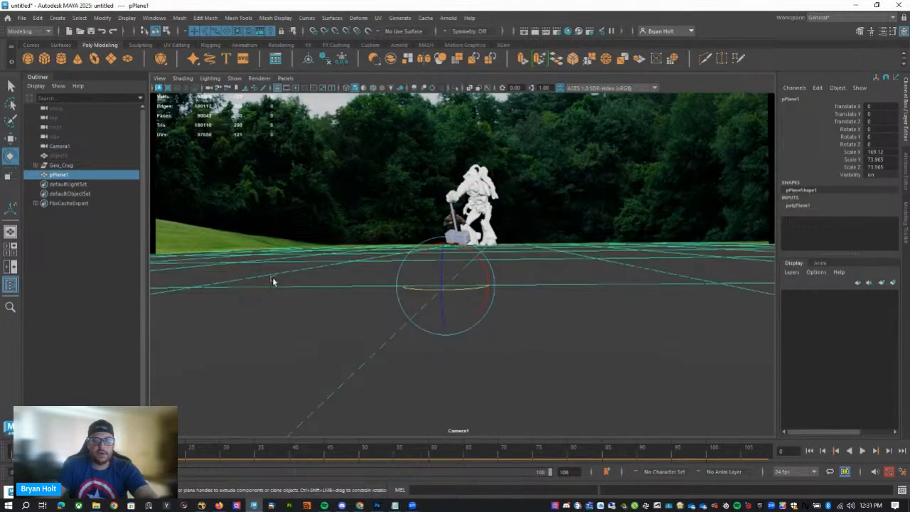
pyautogui.doubleClick(62, 175)
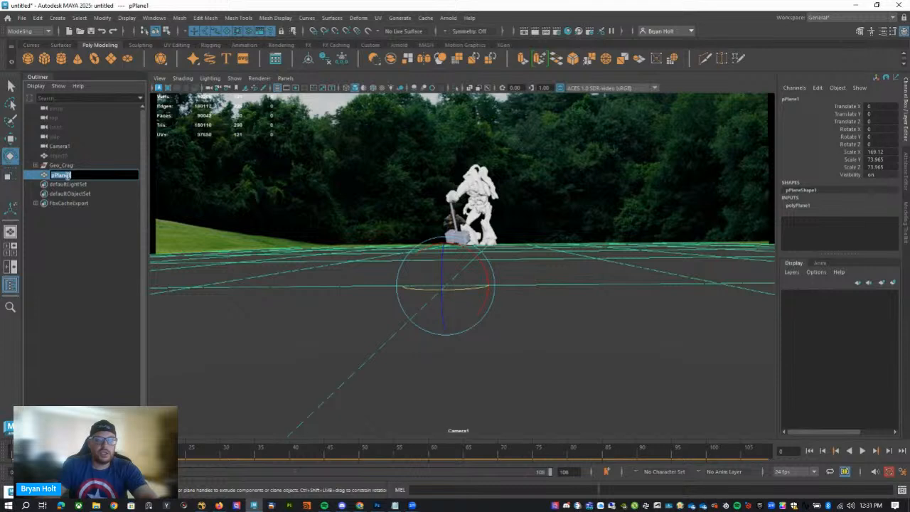
pyautogui.press('Return')
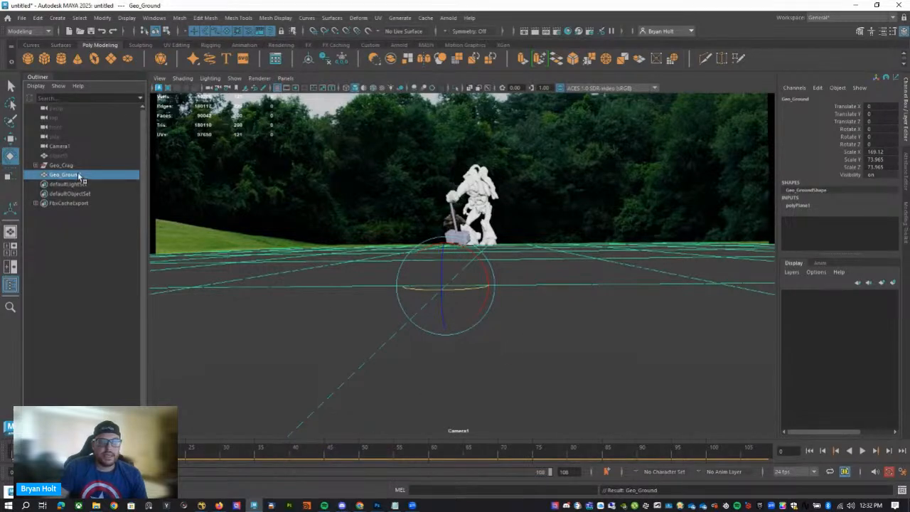
# Switch back to the perspective view and open the UV Editor for Geo_Ground.
pyautogui.click(285, 78)
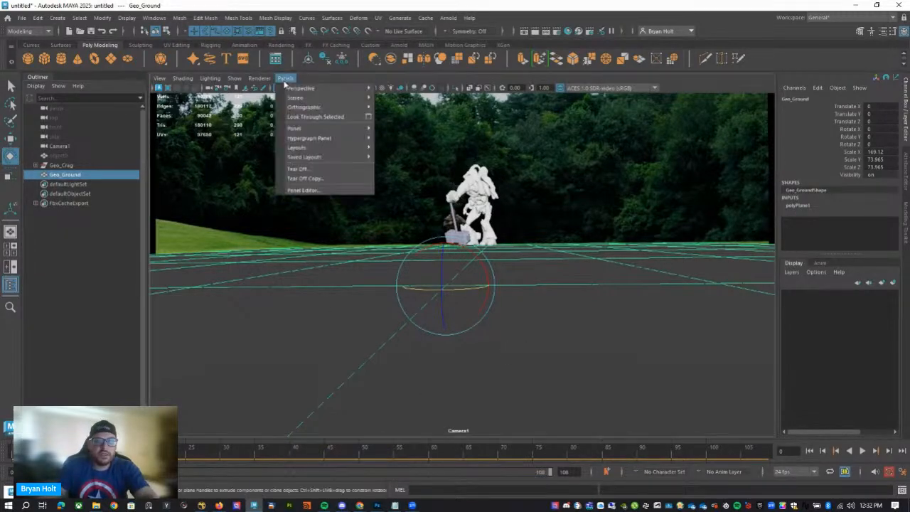
pyautogui.moveTo(296, 89)
pyautogui.click(415, 99)
pyautogui.keyDown('alt'); pyautogui.moveTo(419, 241); pyautogui.dragTo(396, 277); pyautogui.keyUp('alt')
pyautogui.moveTo(396, 277); pyautogui.dragTo(606, 283, button='right')
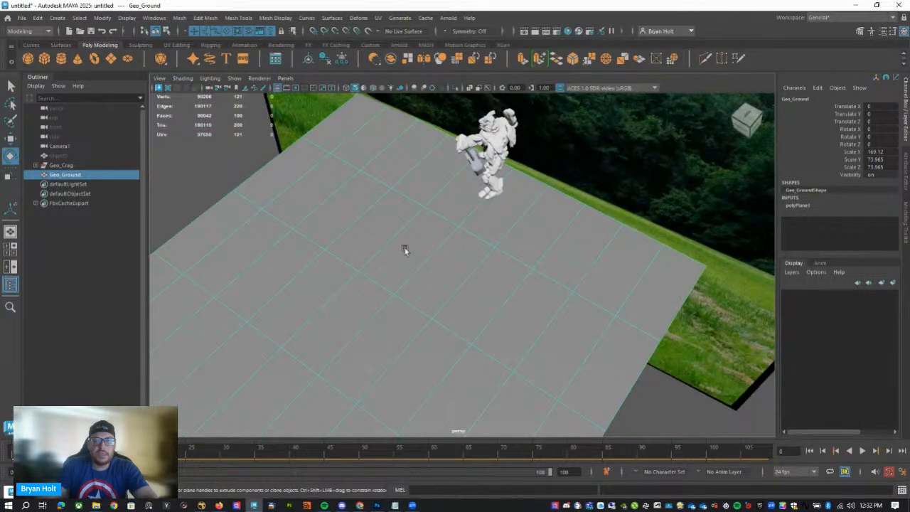
pyautogui.keyDown('alt'); pyautogui.moveTo(404, 250); pyautogui.dragTo(452, 32); pyautogui.keyUp('alt')
pyautogui.click(383, 20)
pyautogui.click(394, 38)
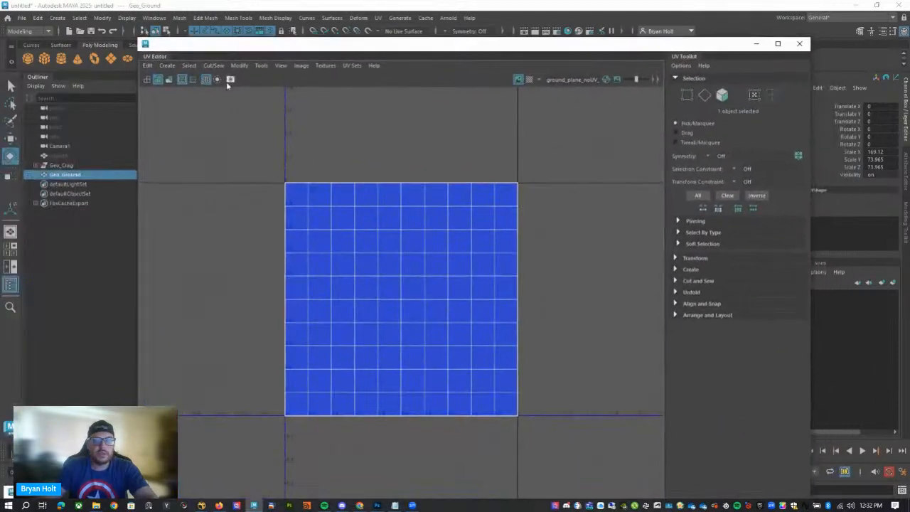
# Apply automatic UV mapping to Geo_Ground twice, moving the UV Editor aside to keep the plane in view.
pyautogui.click(168, 65)
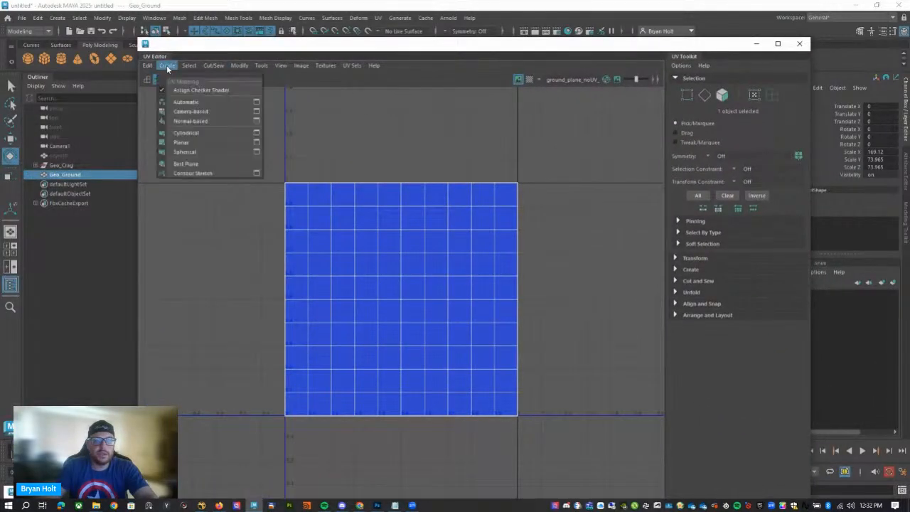
pyautogui.click(191, 103)
pyautogui.moveTo(305, 46); pyautogui.dragTo(331, 317)
pyautogui.moveTo(292, 205); pyautogui.dragTo(339, 188, button='right')
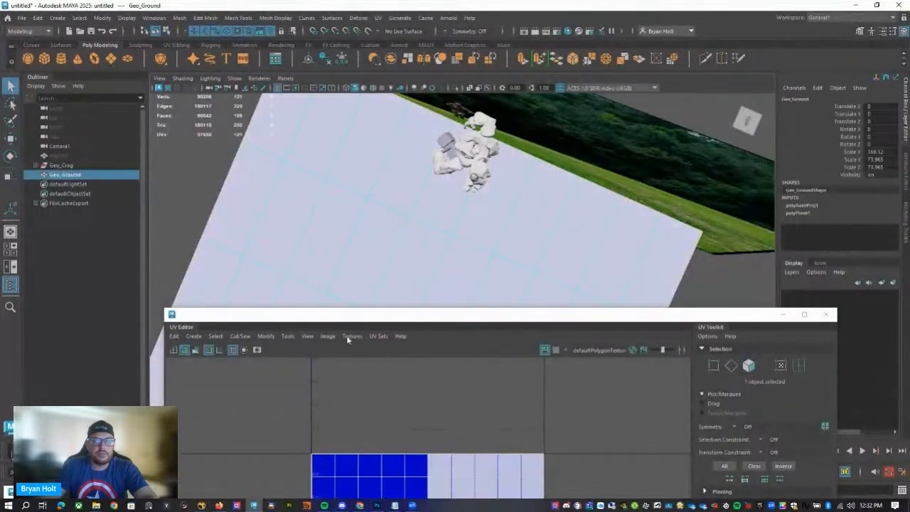
pyautogui.click(193, 336)
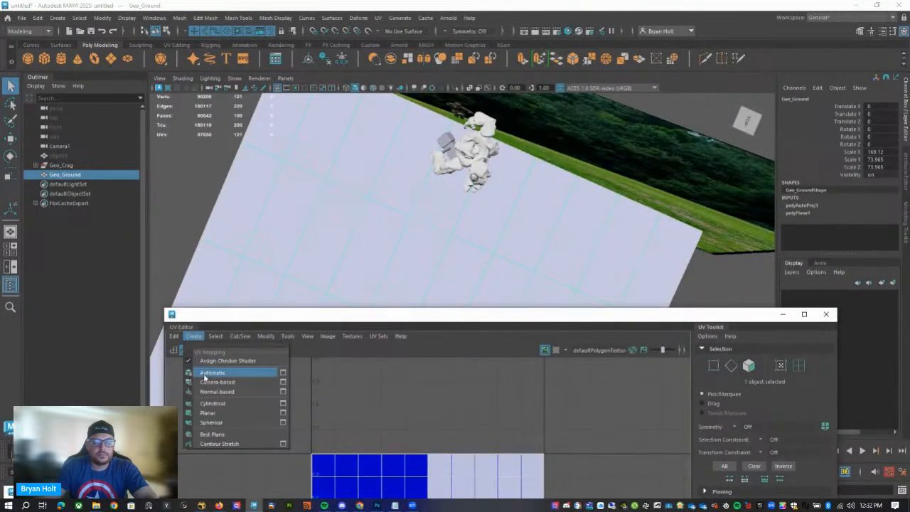
pyautogui.click(206, 371)
pyautogui.keyDown('alt'); pyautogui.moveTo(371, 229); pyautogui.dragTo(347, 244); pyautogui.keyUp('alt')
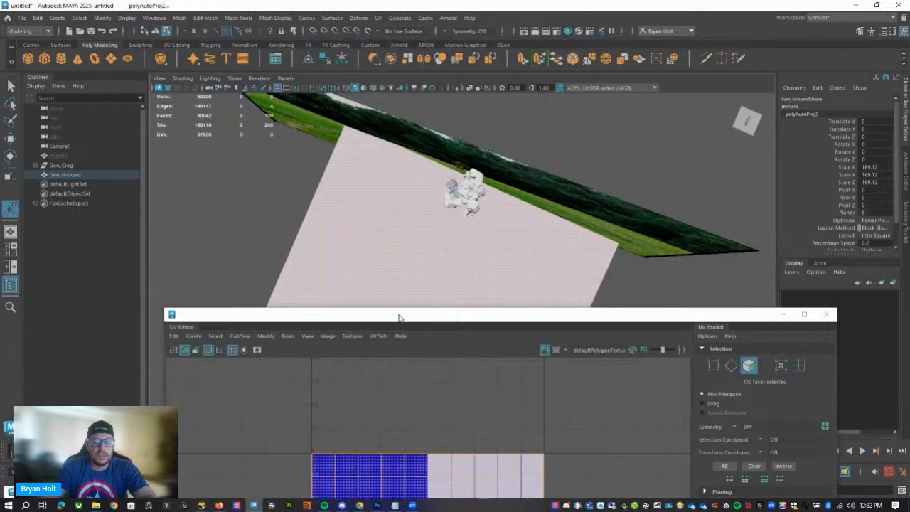
# Return Geo_Ground from face selection to object mode and freeze its transformations.
pyautogui.moveTo(399, 316); pyautogui.dragTo(566, 476)
pyautogui.keyDown('alt'); pyautogui.moveTo(488, 382); pyautogui.dragTo(396, 345, button='right'); pyautogui.keyUp('alt')
pyautogui.keyDown('alt'); pyautogui.moveTo(396, 345); pyautogui.dragTo(466, 257); pyautogui.keyUp('alt')
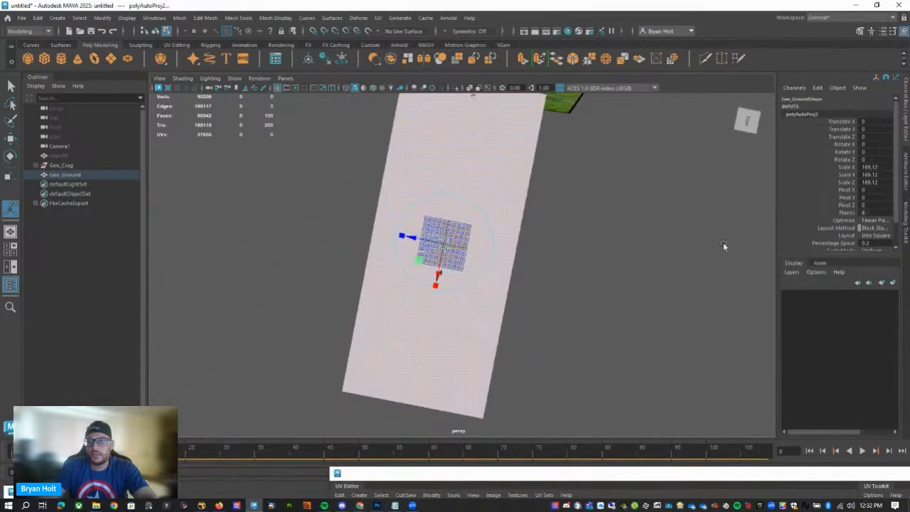
pyautogui.click(77, 19)
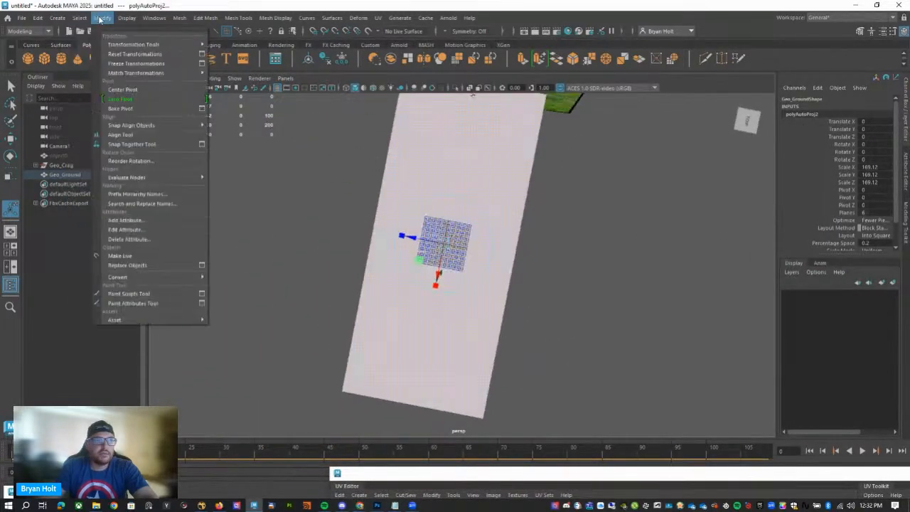
pyautogui.click(123, 69)
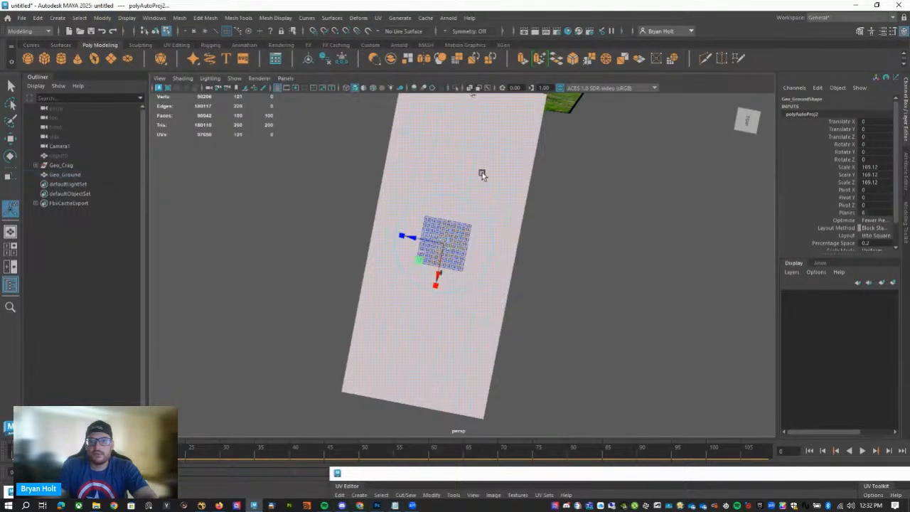
pyautogui.rightClick(483, 174)
pyautogui.click(501, 160)
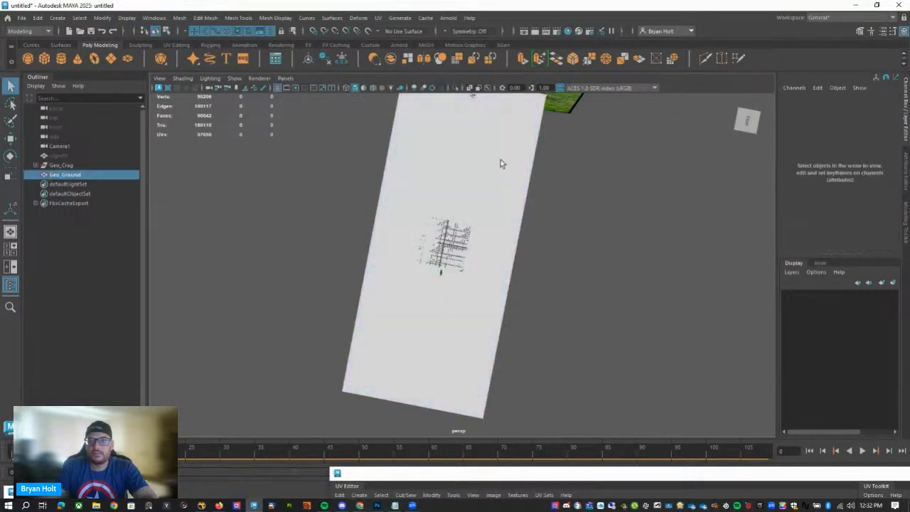
pyautogui.keyDown('alt'); pyautogui.moveTo(498, 248); pyautogui.dragTo(466, 219); pyautogui.keyUp('alt')
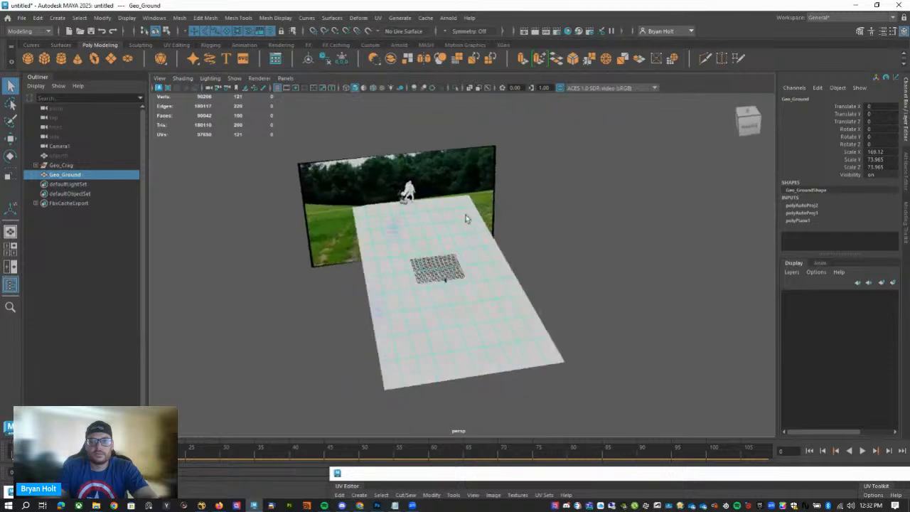
pyautogui.click(101, 22)
pyautogui.click(116, 64)
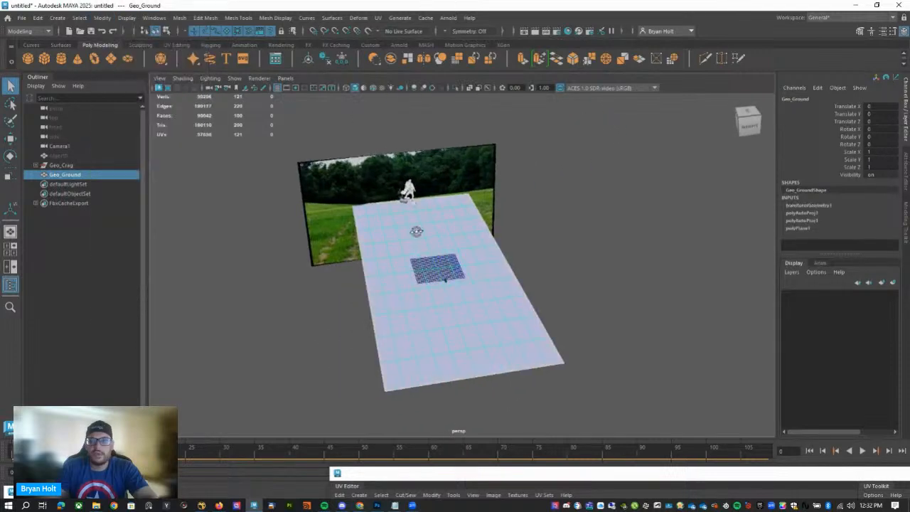
# Apply automatic UV mapping to Geo_Ground again in the UV Editor.
pyautogui.keyDown('alt'); pyautogui.moveTo(417, 232); pyautogui.dragTo(414, 267); pyautogui.keyUp('alt')
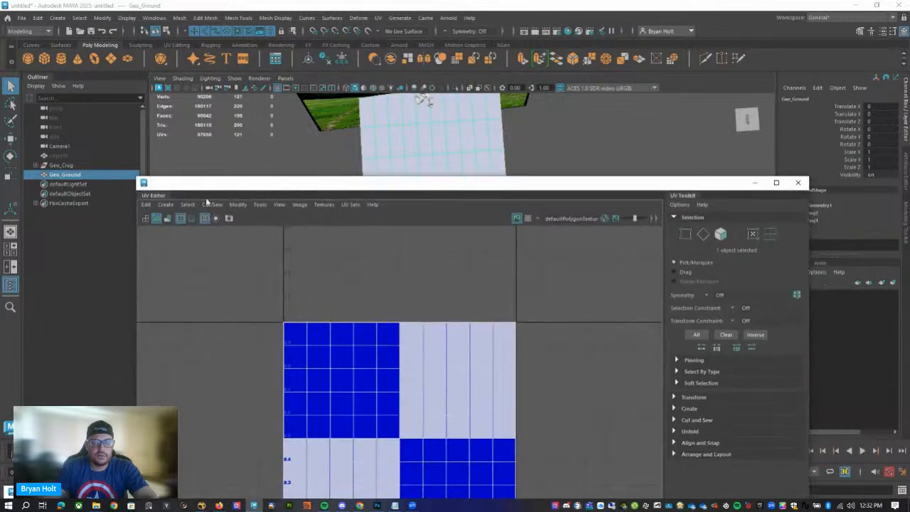
pyautogui.click(166, 205)
pyautogui.click(184, 241)
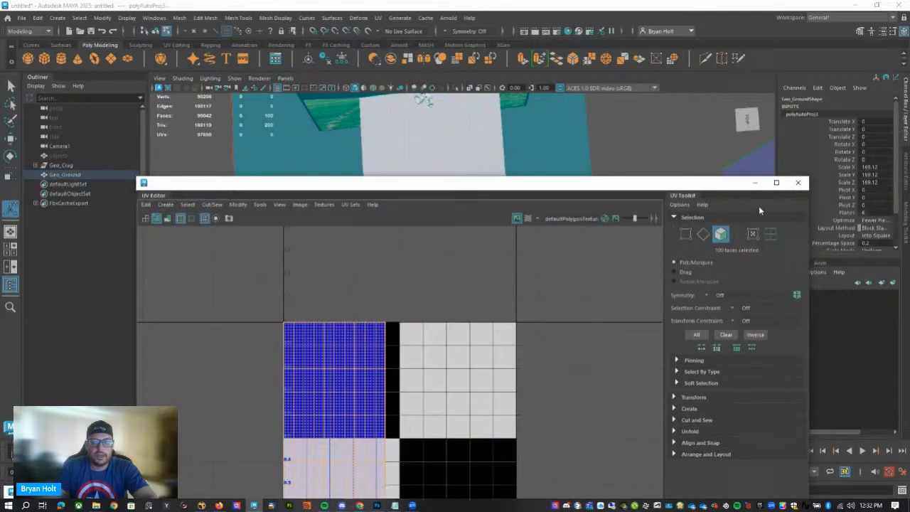
pyautogui.moveTo(637, 191); pyautogui.dragTo(618, 4)
pyautogui.doubleClick(619, 5)
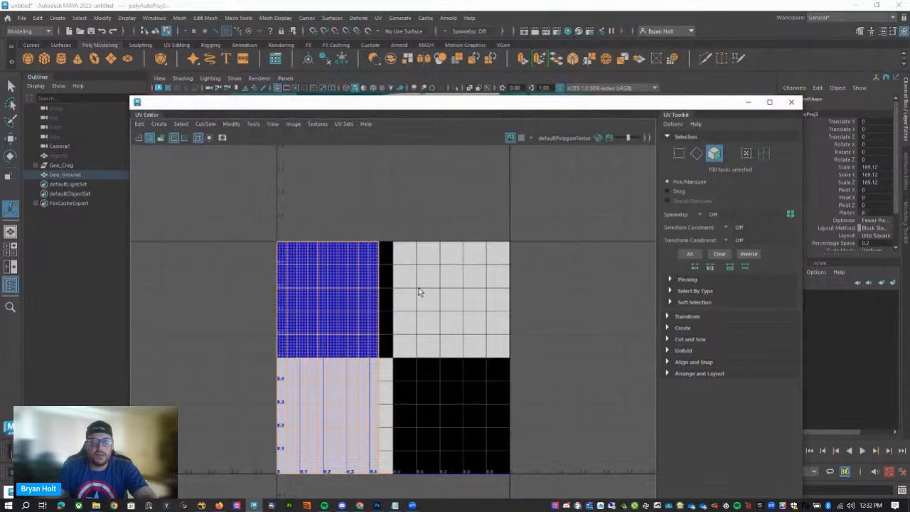
# Show the checker map on Geo_Ground and move the UV Editor aside to reveal the plane.
pyautogui.click(521, 139)
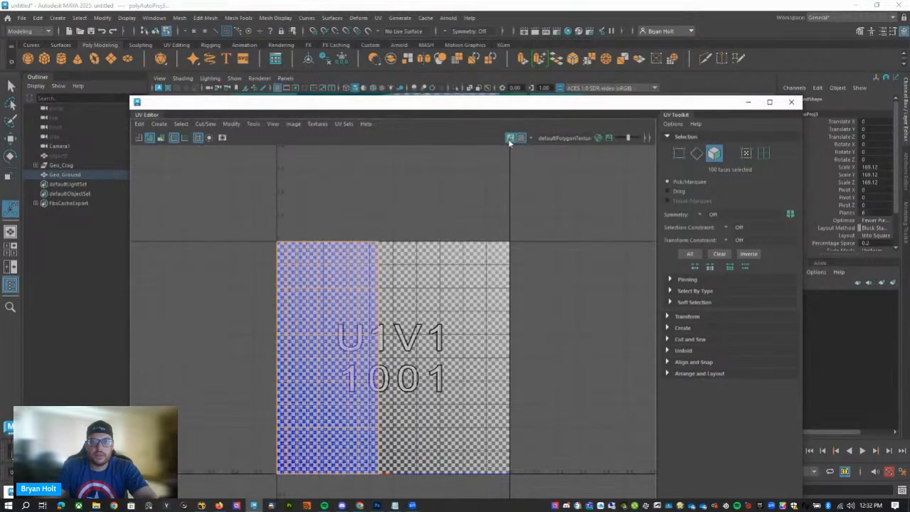
pyautogui.click(510, 138)
pyautogui.moveTo(743, 102); pyautogui.dragTo(438, 298)
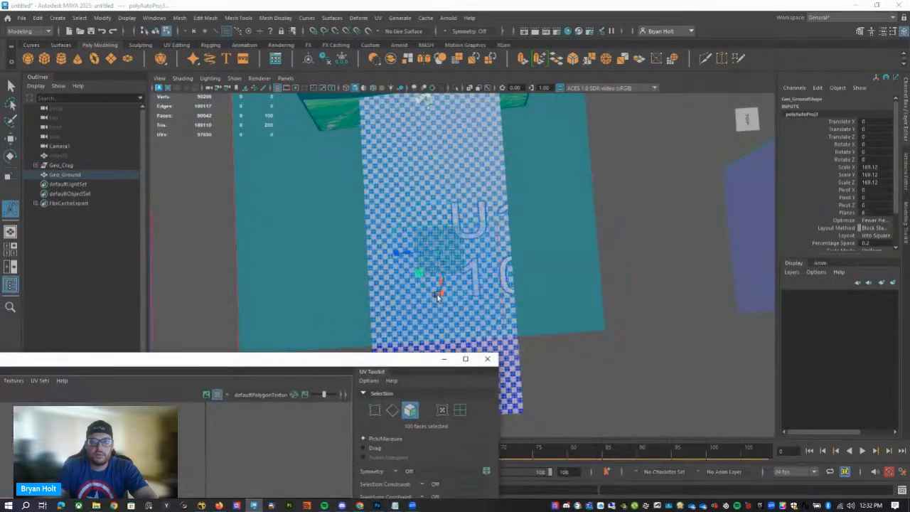
# Move Geo_Ground's UVs horizontally to centre them in the U1V1 tile.
pyautogui.press('w')
pyautogui.moveTo(408, 255); pyautogui.dragTo(368, 256)
pyautogui.hotkey('ctrl', 'z')
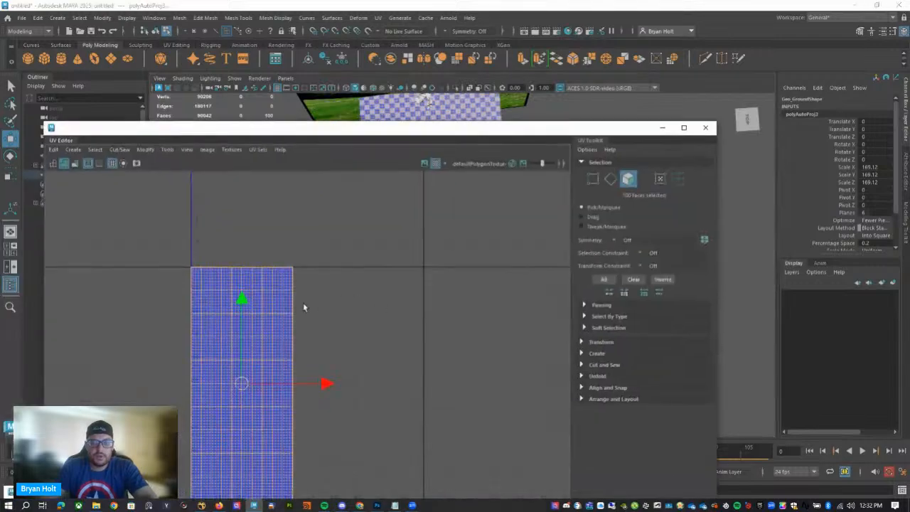
pyautogui.moveTo(305, 308); pyautogui.dragTo(352, 305, button='right')
pyautogui.moveTo(321, 383); pyautogui.dragTo(388, 383)
pyautogui.moveTo(417, 143); pyautogui.dragTo(431, 293)
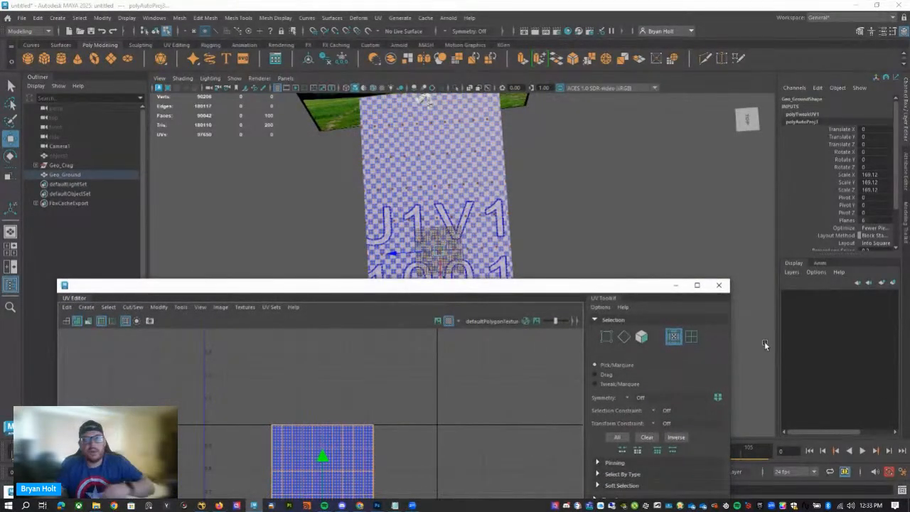
# Minimise the UV Editor and return Geo_Ground to object mode.
pyautogui.click(675, 285)
pyautogui.keyDown('alt'); pyautogui.moveTo(482, 219); pyautogui.dragTo(478, 182); pyautogui.keyUp('alt')
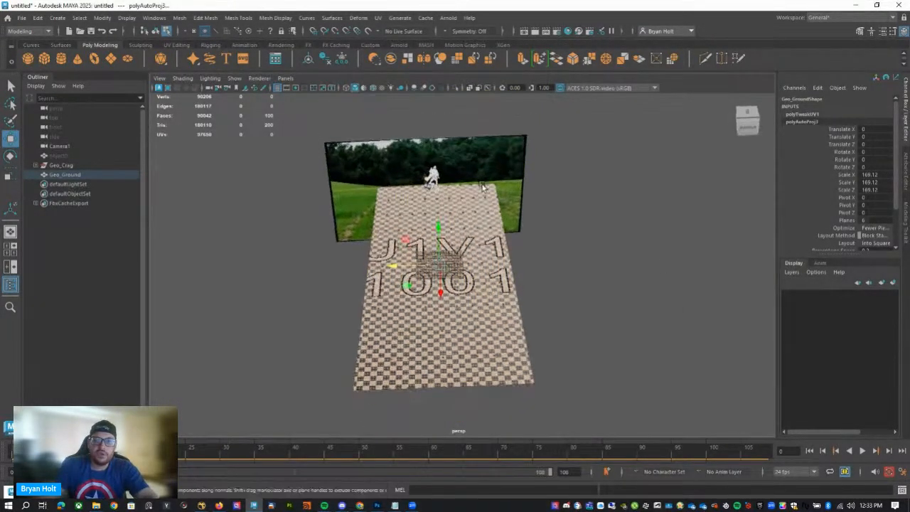
pyautogui.moveTo(462, 216); pyautogui.dragTo(504, 201, button='right')
pyautogui.click(535, 276)
pyautogui.click(473, 215)
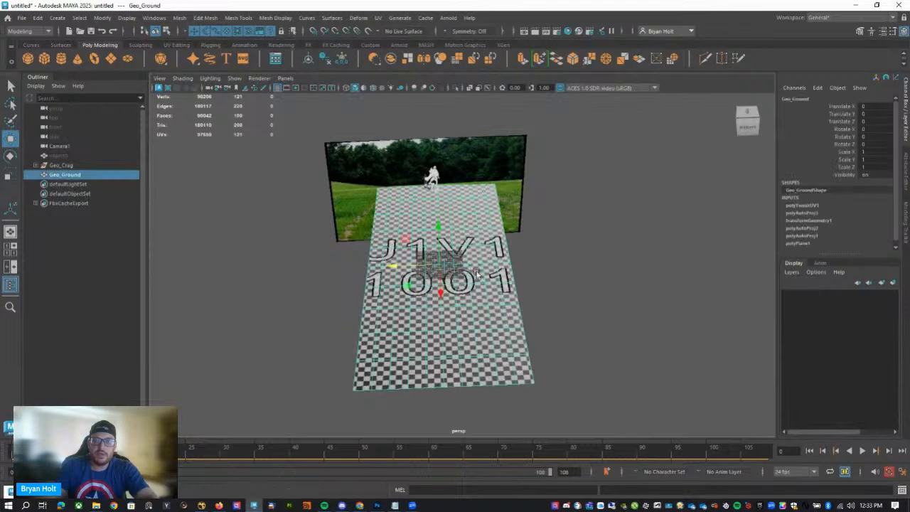
# Delete Geo_Ground's construction history and deselect the plane.
pyautogui.keyDown('alt'); pyautogui.moveTo(478, 271); pyautogui.dragTo(482, 299); pyautogui.keyUp('alt')
pyautogui.keyDown('alt'); pyautogui.moveTo(482, 299); pyautogui.dragTo(470, 265, button='right'); pyautogui.keyUp('alt')
pyautogui.keyDown('alt'); pyautogui.moveTo(484, 274); pyautogui.dragTo(443, 232); pyautogui.keyUp('alt')
pyautogui.click(497, 350)
pyautogui.keyDown('alt'); pyautogui.moveTo(492, 329); pyautogui.dragTo(504, 345); pyautogui.keyUp('alt')
pyautogui.click(487, 249)
pyautogui.click(550, 312)
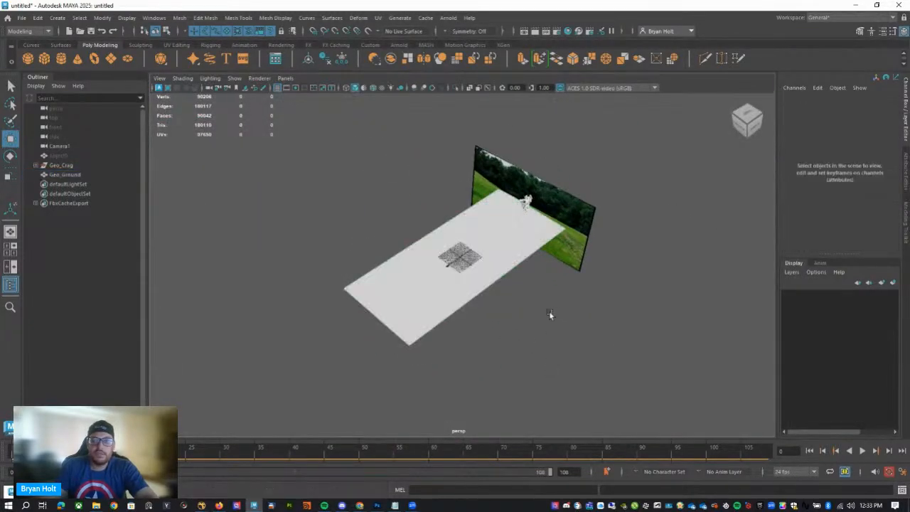
# Play back the animation in the perspective view to check the robot and ground plane against the plate.
pyautogui.keyDown('alt'); pyautogui.moveTo(531, 294); pyautogui.dragTo(573, 270); pyautogui.keyUp('alt')
pyautogui.keyDown('alt'); pyautogui.moveTo(470, 304); pyautogui.dragTo(764, 276, button='right'); pyautogui.keyUp('alt')
pyautogui.hotkey('alt', 'v')
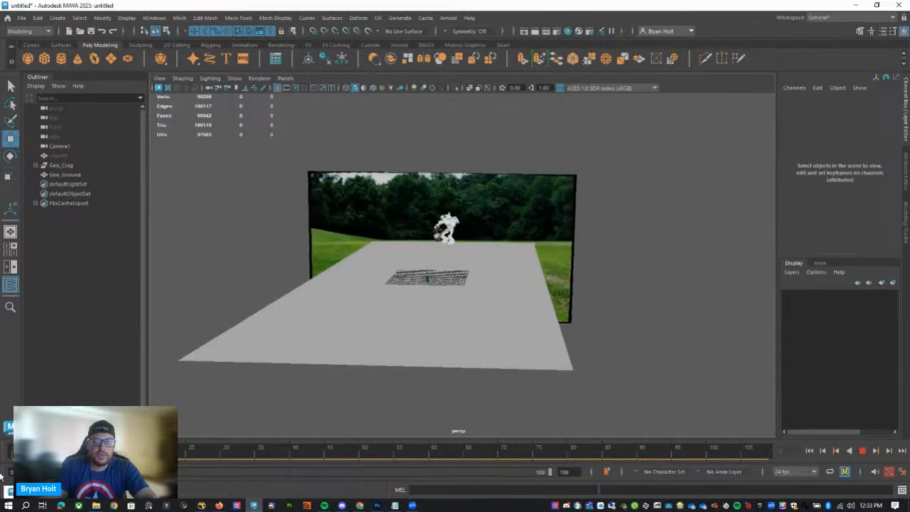
pyautogui.hotkey('alt', 'v')
pyautogui.click(507, 350)
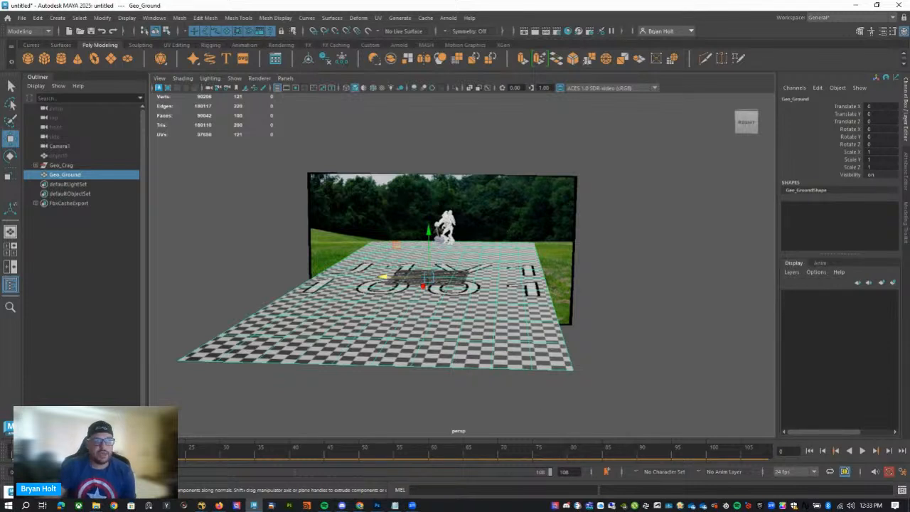
# Go to frame 108 and duplicate Camera1.
pyautogui.moveTo(29, 453)
pyautogui.mouseDown()
pyautogui.moveTo(780, 453)
pyautogui.moveTo(769, 456)
pyautogui.mouseUp()
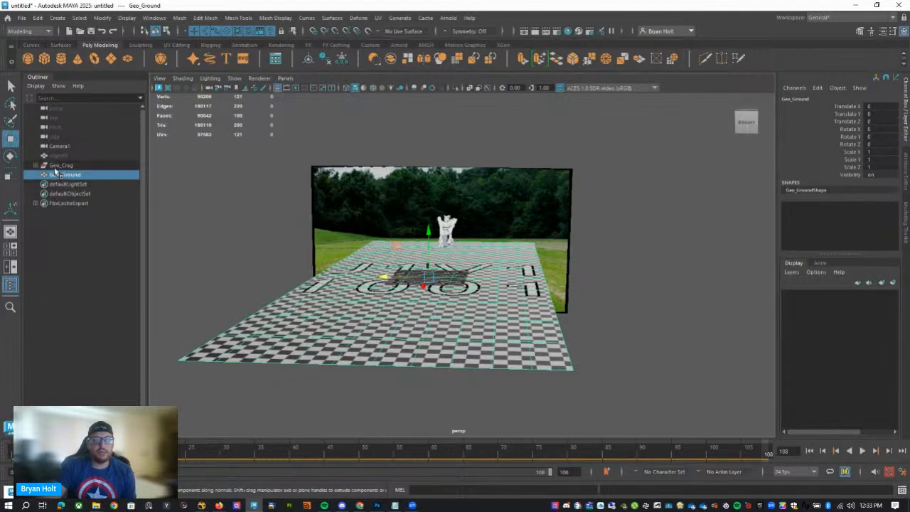
pyautogui.click(62, 147)
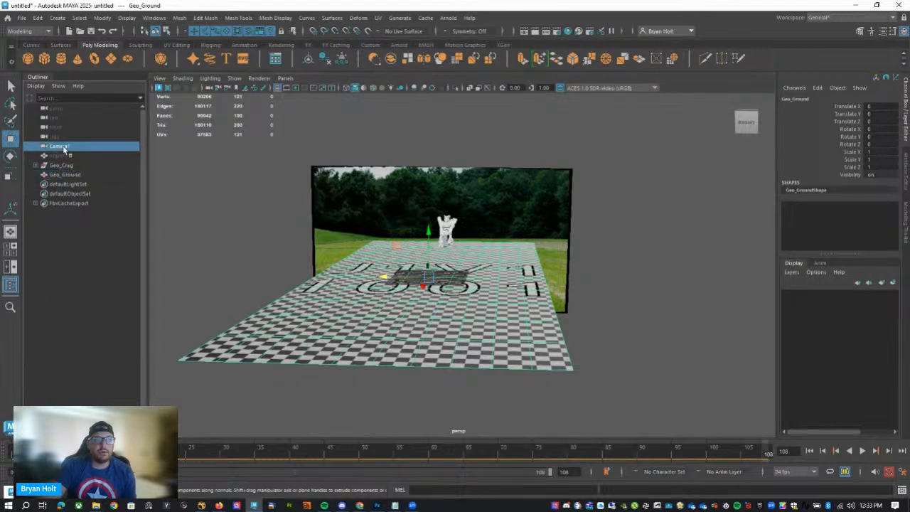
pyautogui.hotkey('ctrl', 'd')
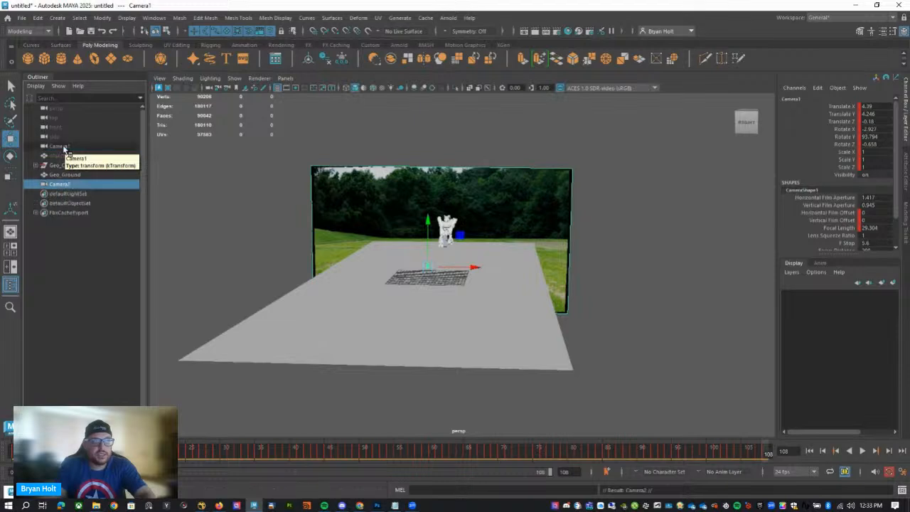
pyautogui.rightClick(70, 186)
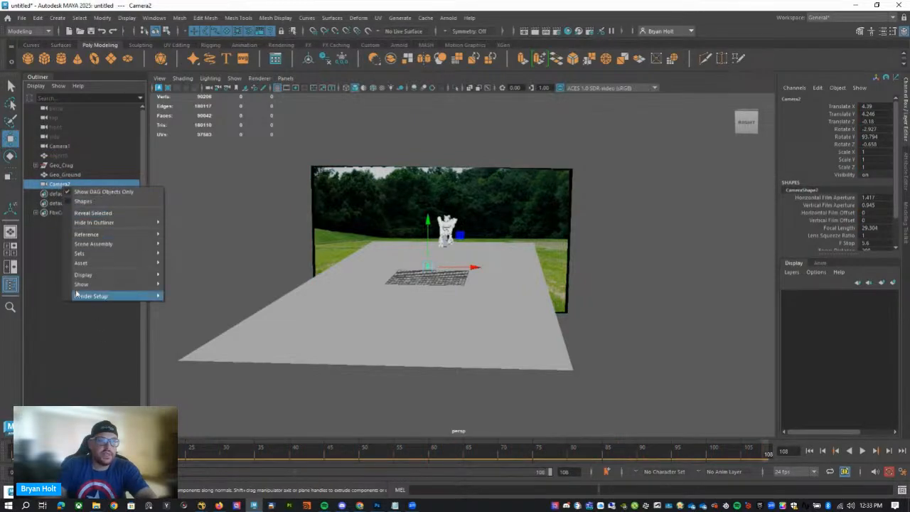
pyautogui.click(59, 190)
pyautogui.click(63, 318)
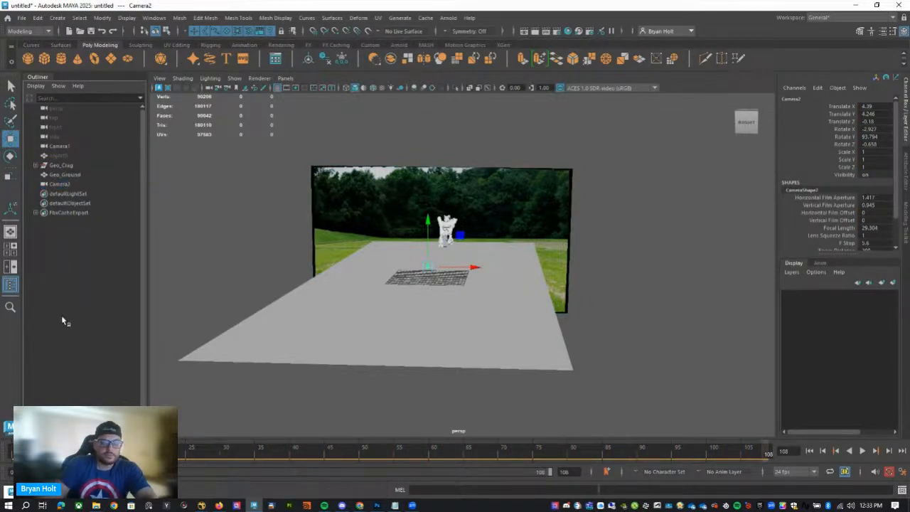
# Rename the duplicated camera as Projection_Cam_108.
pyautogui.click(74, 175)
pyautogui.click(67, 185)
pyautogui.doubleClick(68, 185)
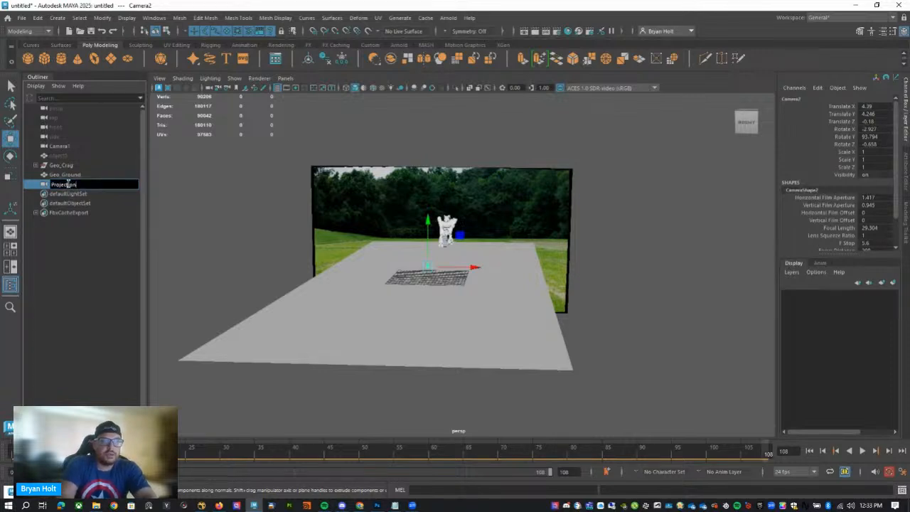
pyautogui.write('Projection_Cam_108')
pyautogui.press('Return')
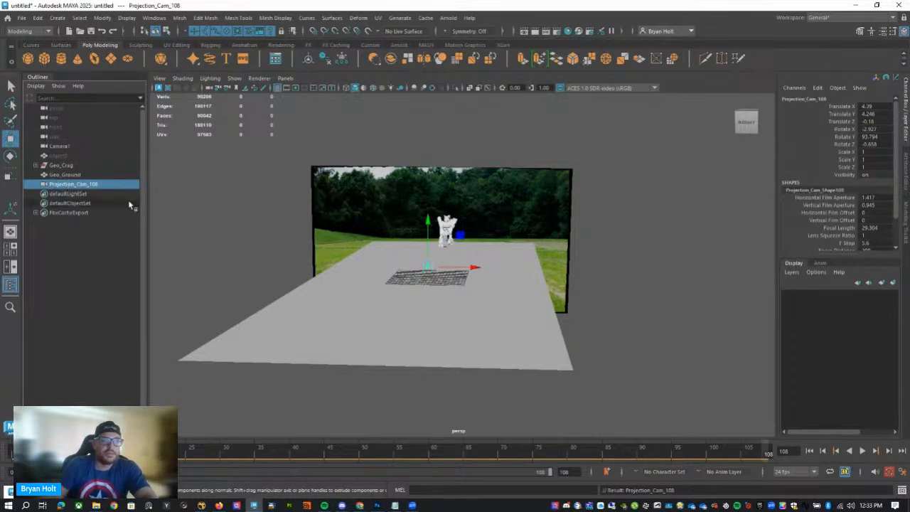
# Play back the animation from a side angle to compare the static projection camera with the moving plate.
pyautogui.keyDown('alt'); pyautogui.moveTo(433, 320); pyautogui.dragTo(691, 414); pyautogui.keyUp('alt')
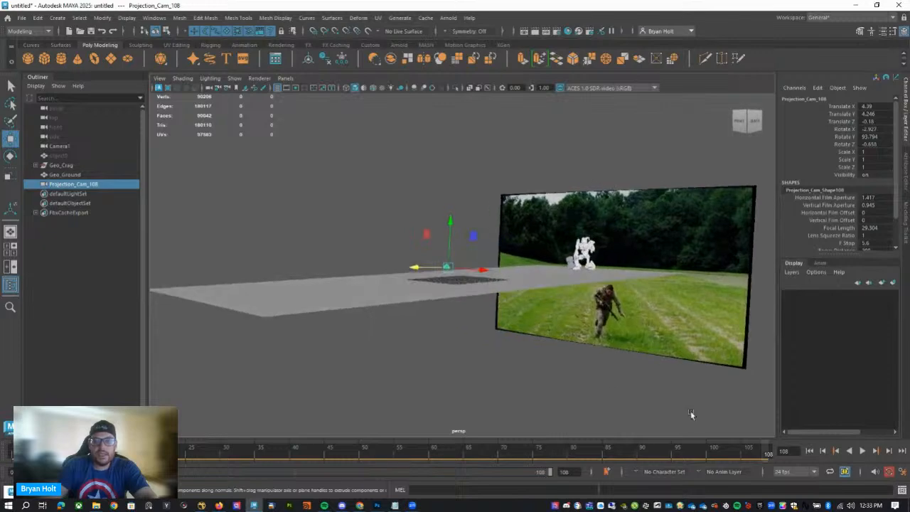
pyautogui.hotkey('alt', 'v')
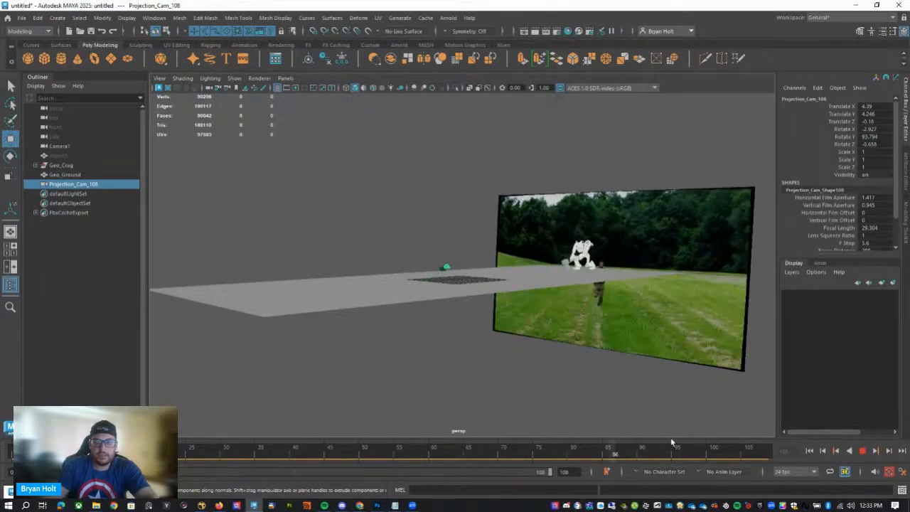
pyautogui.keyDown('alt'); pyautogui.moveTo(496, 341); pyautogui.dragTo(561, 365); pyautogui.keyUp('alt')
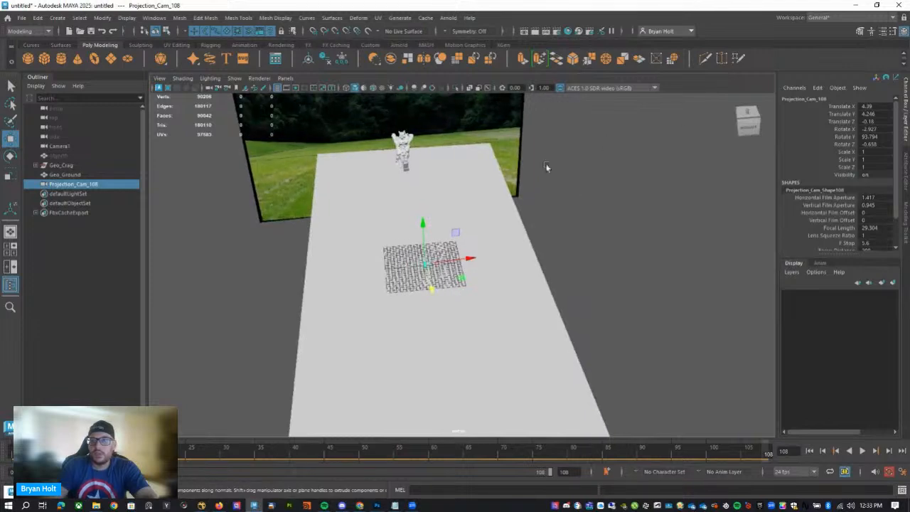
pyautogui.keyDown('alt'); pyautogui.moveTo(506, 218); pyautogui.dragTo(474, 225); pyautogui.keyUp('alt')
# Assign a new Surface Shader material to Geo_Ground.
pyautogui.click(496, 246)
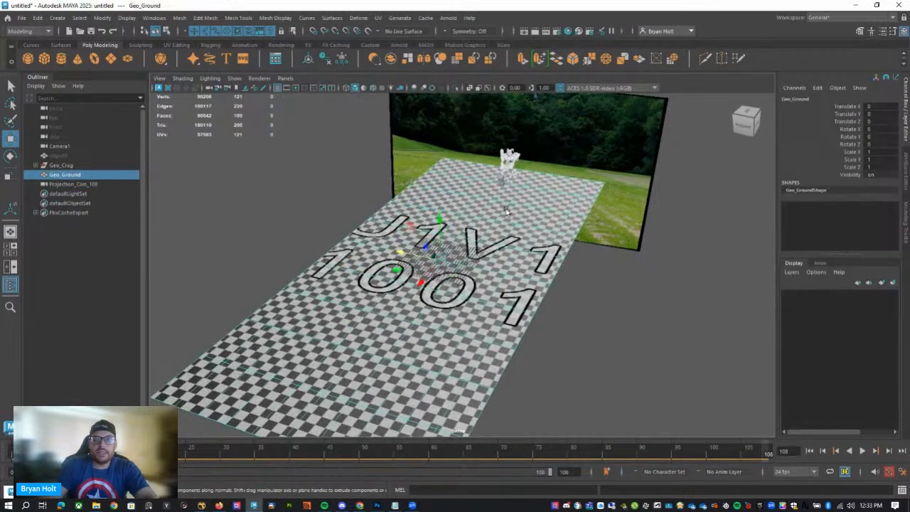
pyautogui.moveTo(468, 191); pyautogui.dragTo(468, 432, button='right')
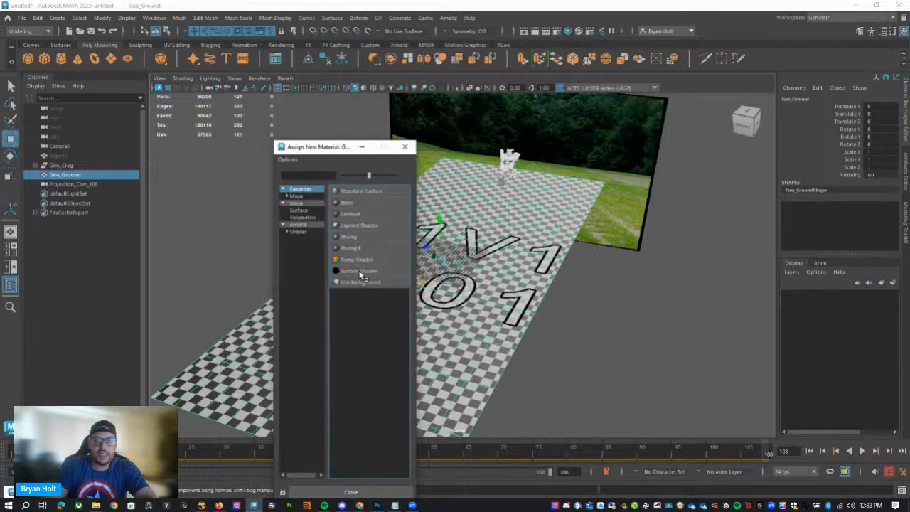
pyautogui.click(359, 271)
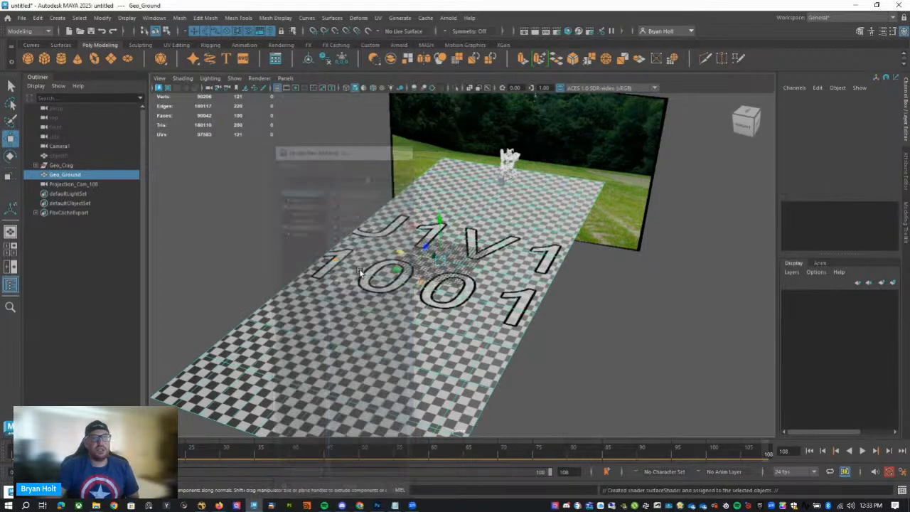
# Rename the ground plane's surface shader as MAT_Projectionmat.
pyautogui.click(811, 98)
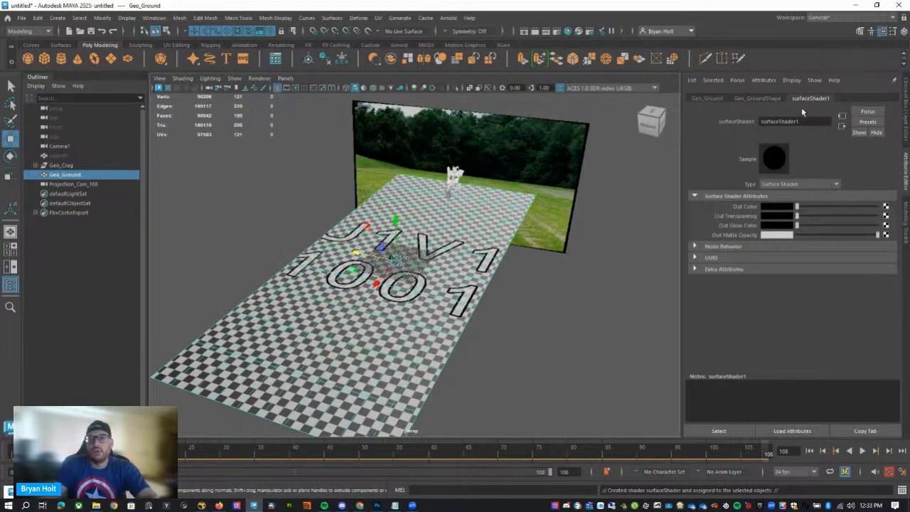
pyautogui.moveTo(805, 121); pyautogui.dragTo(554, 112)
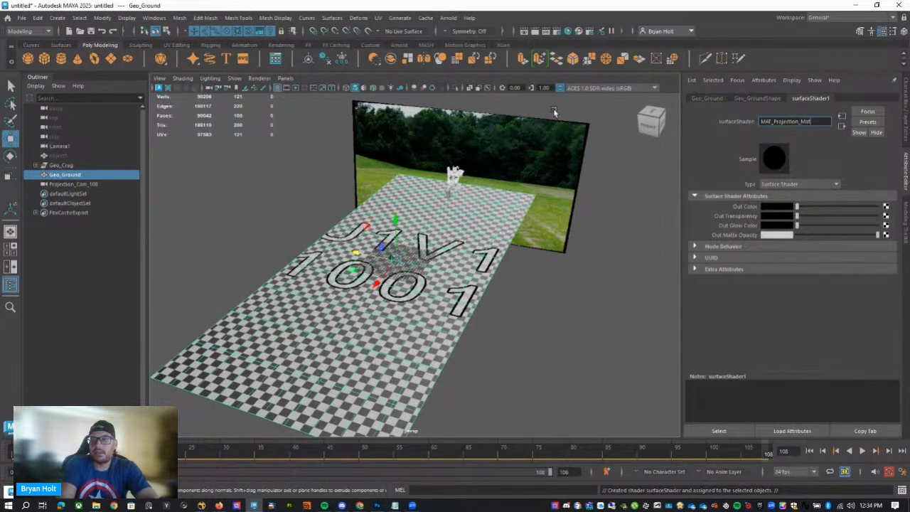
pyautogui.write('MAT_Projectionmat')
pyautogui.press('Return')
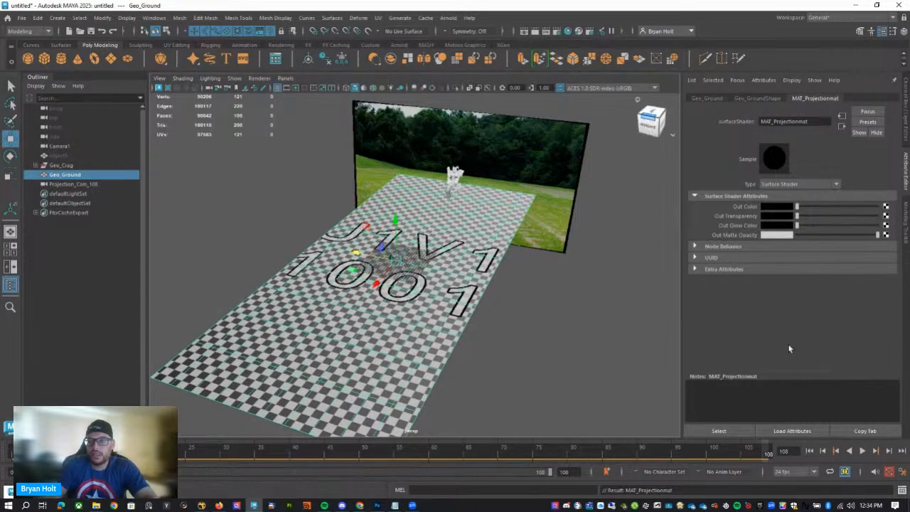
# Map the Out Color of MAT_Projectionmat with a File texture created as a projection.
pyautogui.click(885, 207)
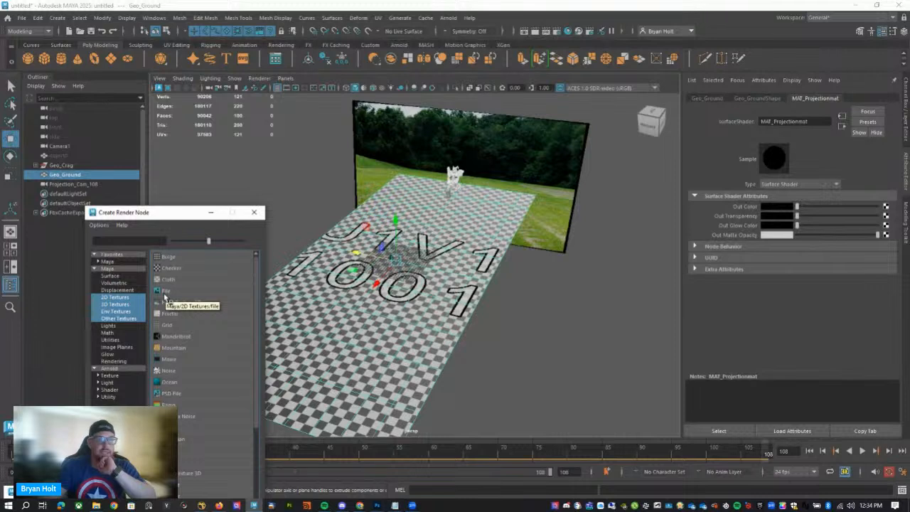
pyautogui.rightClick(168, 293)
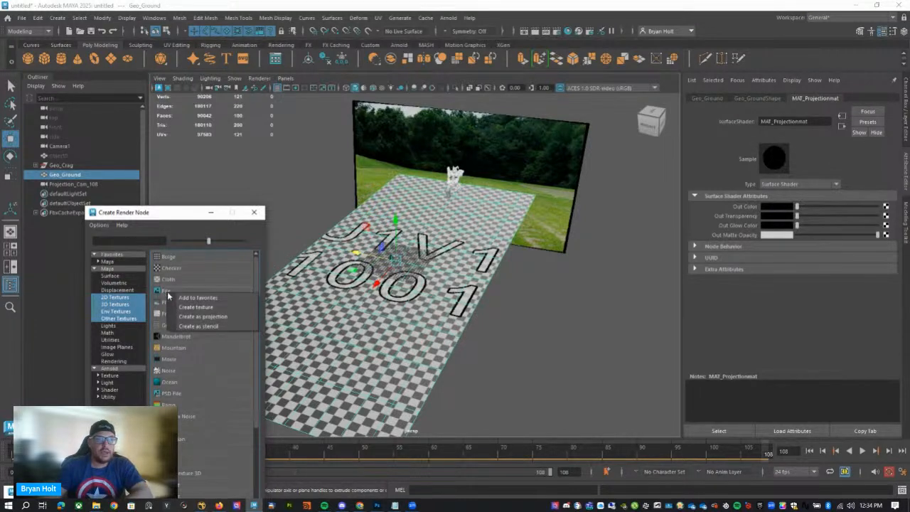
pyautogui.click(205, 318)
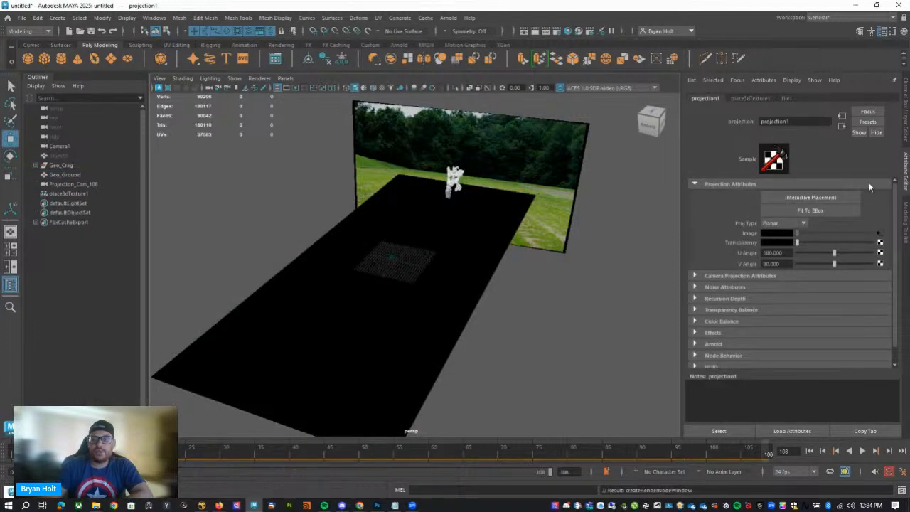
# Set the projection type to Perspective and link it to the Projection_Cam_Shape108 camera.
pyautogui.click(784, 225)
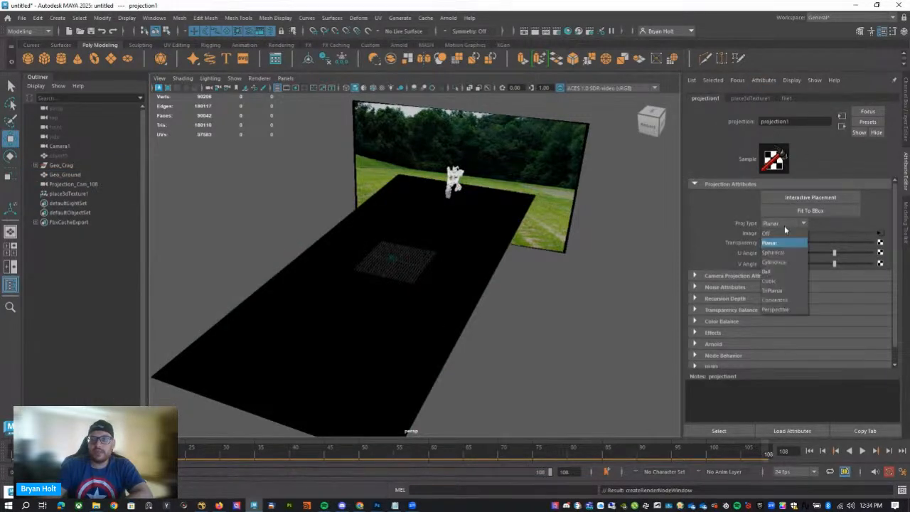
pyautogui.click(788, 311)
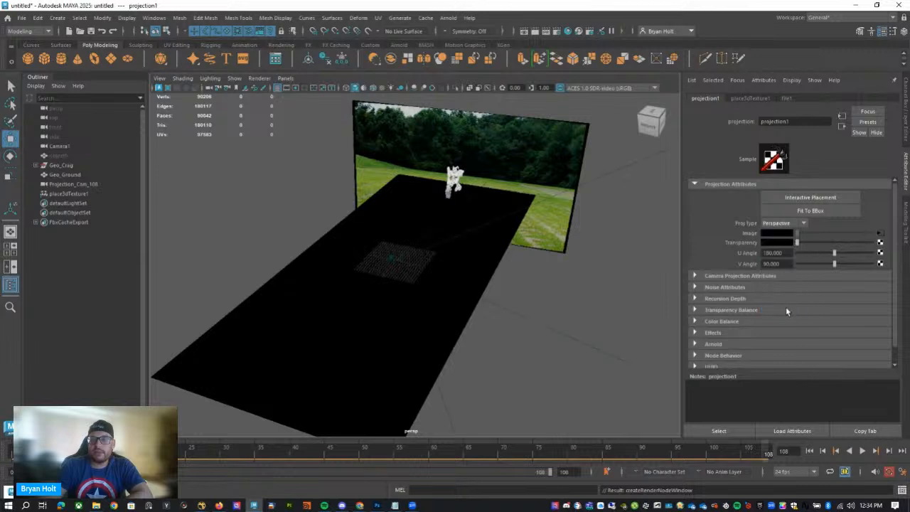
pyautogui.click(720, 277)
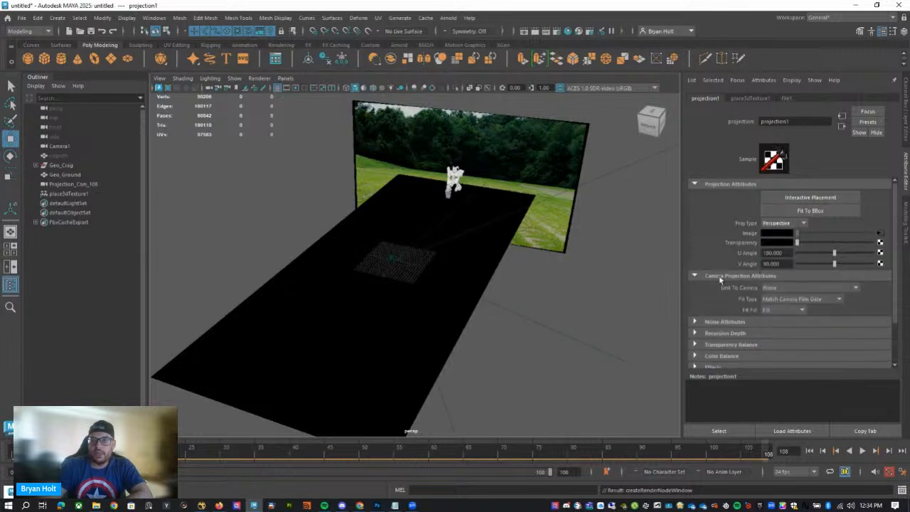
pyautogui.click(777, 289)
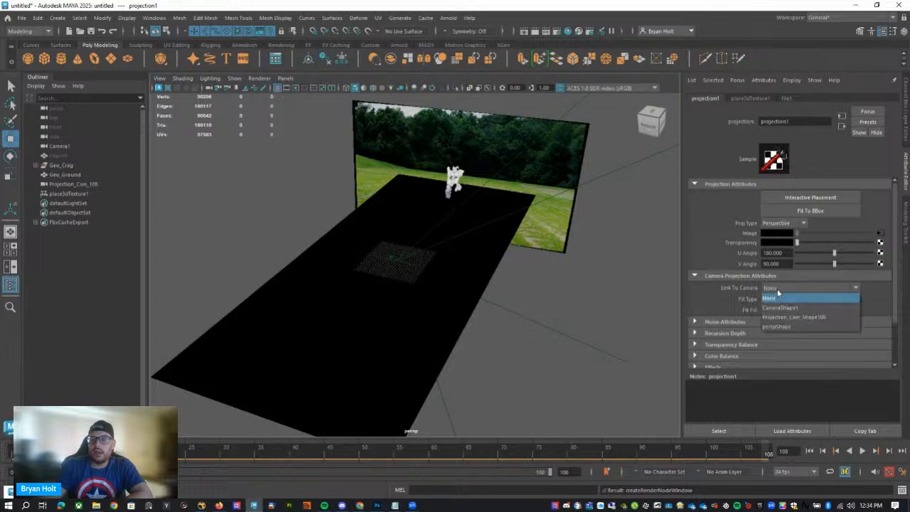
pyautogui.click(779, 317)
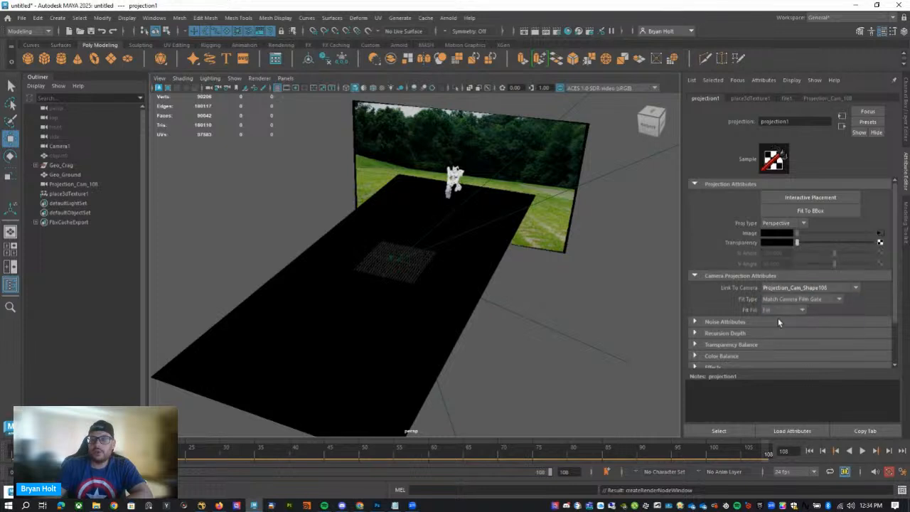
# Load Soldier_Frame_108_cln_plt.tif from the 04_Assets folder as the projection's image.
pyautogui.click(880, 234)
pyautogui.click(882, 229)
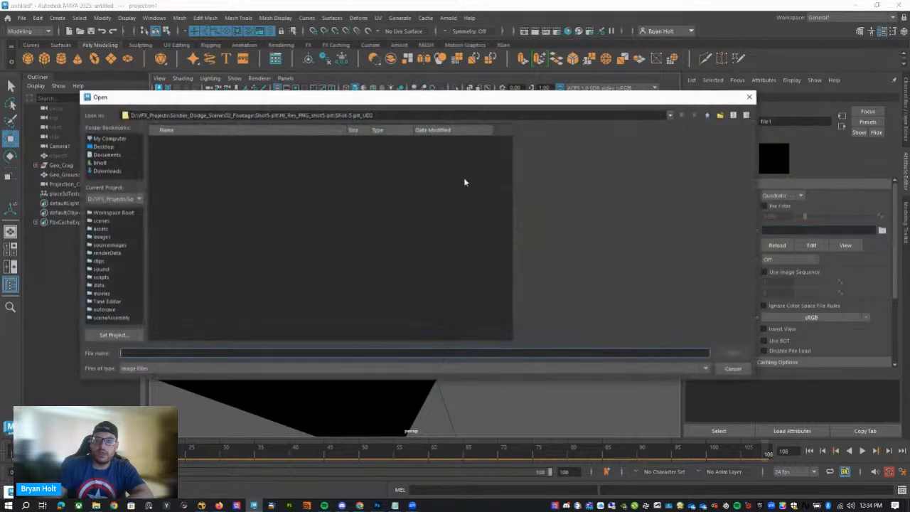
pyautogui.click(709, 116)
pyautogui.click(708, 115)
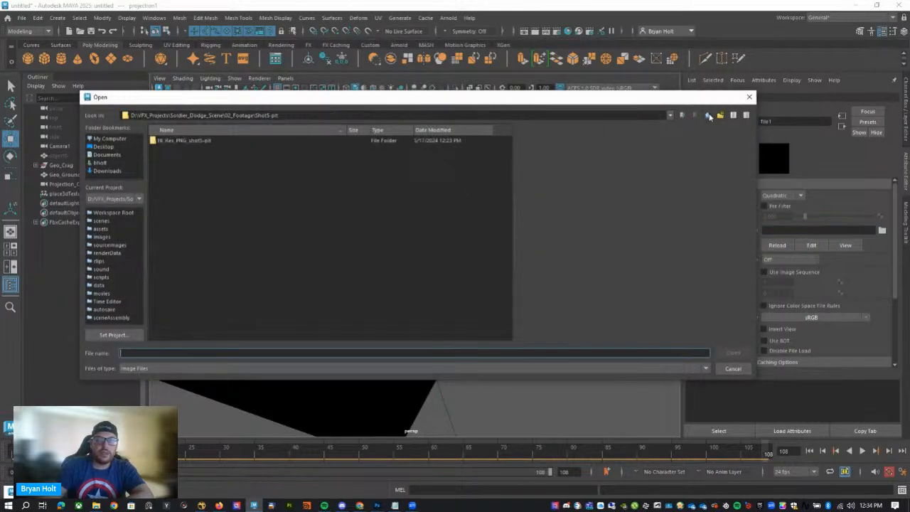
pyautogui.click(709, 116)
pyautogui.click(708, 116)
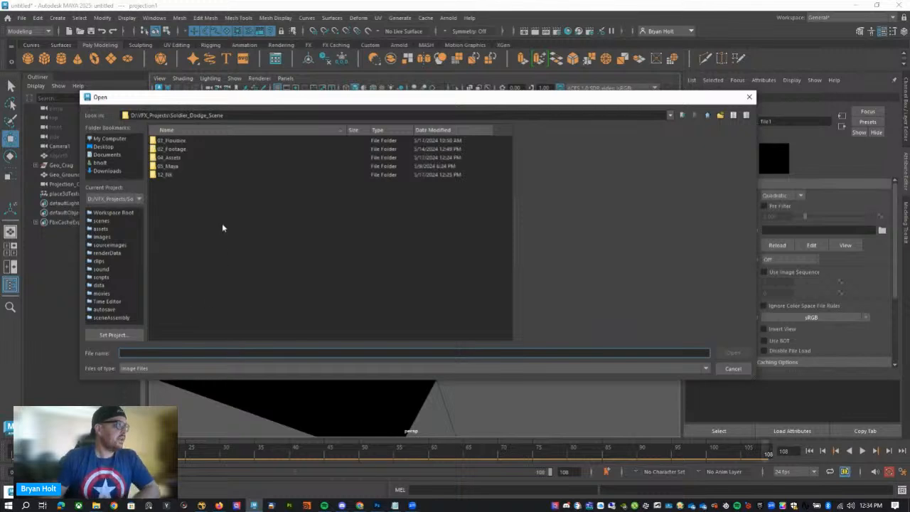
pyautogui.doubleClick(170, 157)
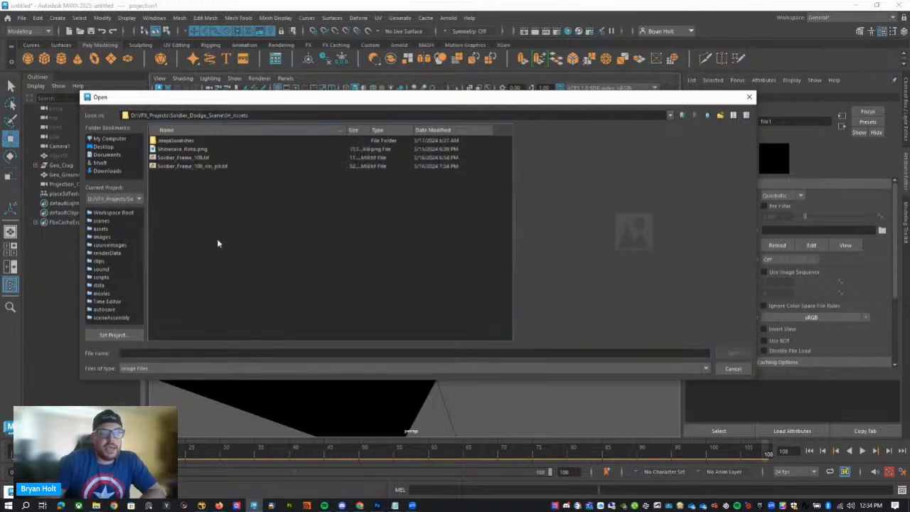
pyautogui.click(215, 166)
pyautogui.click(733, 353)
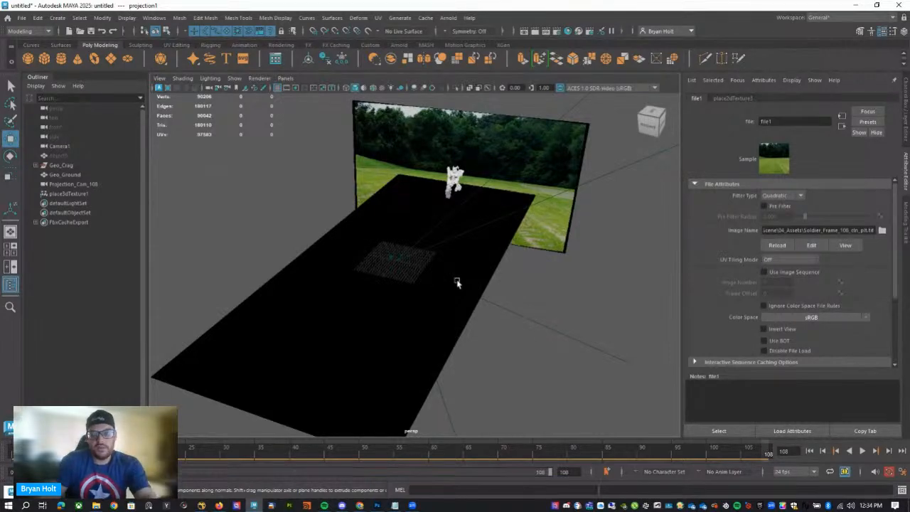
# Turn on textured display and play back the projected ground while looking through Camera1.
pyautogui.press('6')
pyautogui.moveTo(446, 314)
pyautogui.keyDown('alt'); pyautogui.mouseDown()
pyautogui.moveTo(363, 289)
pyautogui.moveTo(361, 358)
pyautogui.moveTo(321, 299)
pyautogui.moveTo(412, 301)
pyautogui.moveTo(339, 156)
pyautogui.mouseUp(); pyautogui.keyUp('alt')
pyautogui.click(286, 79)
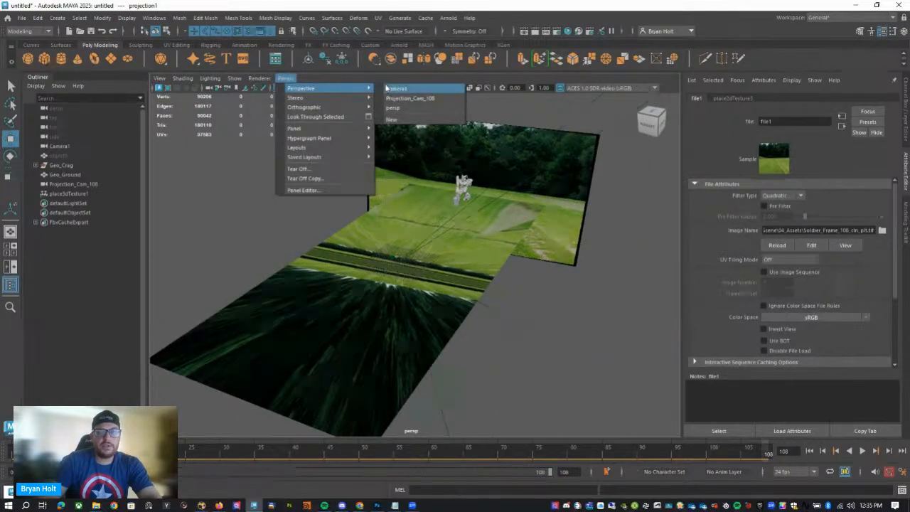
pyautogui.click(387, 88)
pyautogui.moveTo(153, 453); pyautogui.dragTo(2, 462)
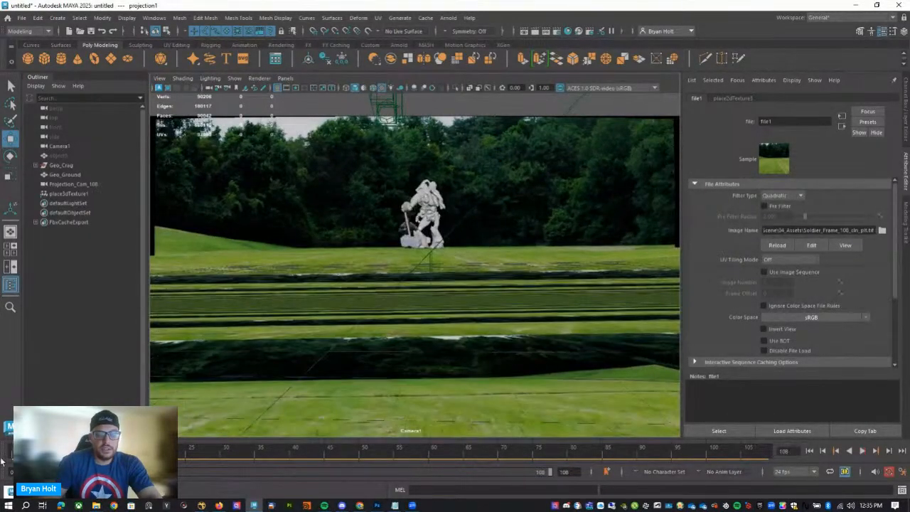
pyautogui.click(863, 452)
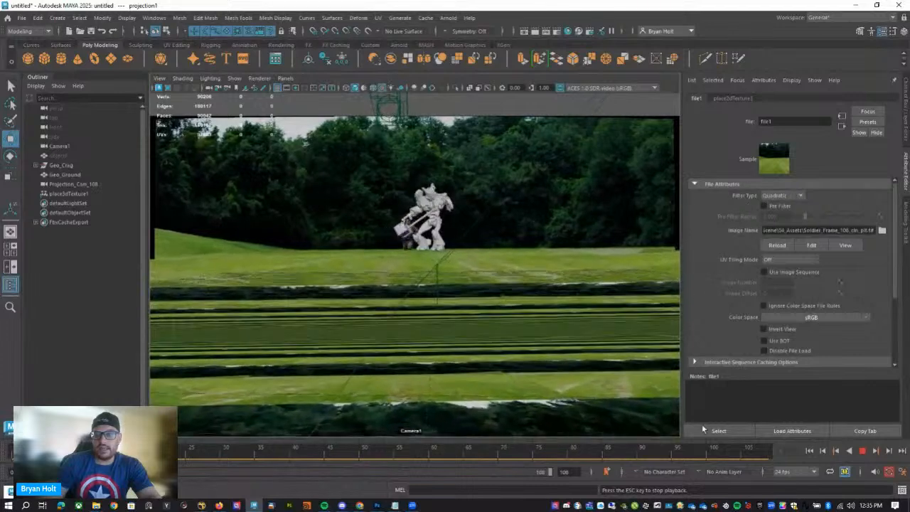
pyautogui.click(862, 451)
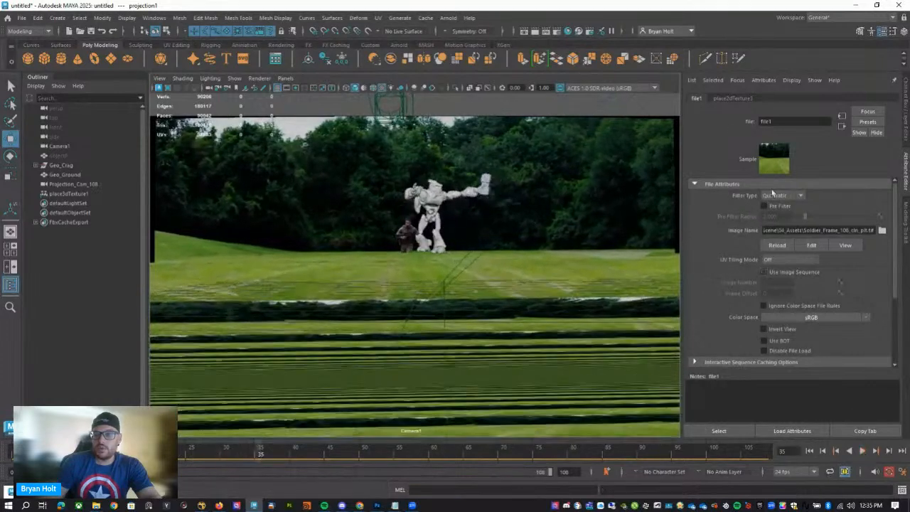
# Disable Wrap U and Wrap V in the 2D placement of the clean plate texture.
pyautogui.click(734, 98)
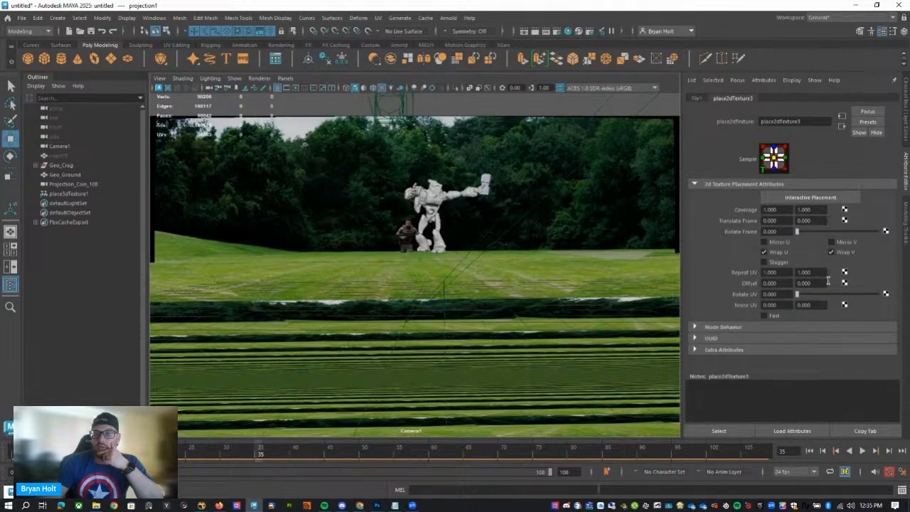
pyautogui.click(781, 253)
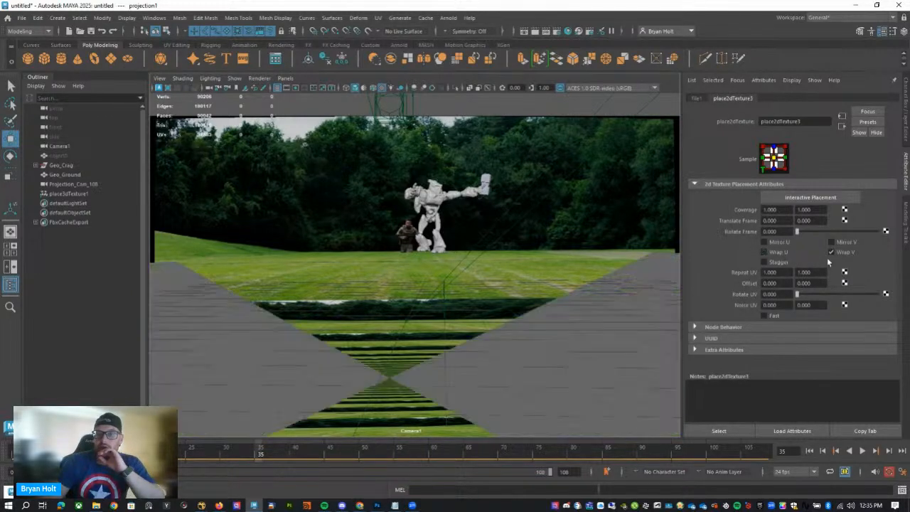
pyautogui.click(834, 254)
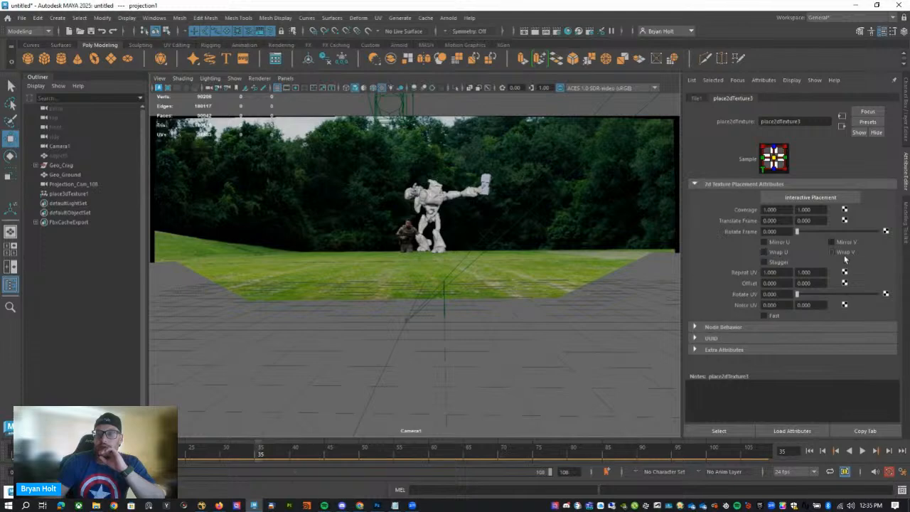
# Play back the shot through Camera1 to check the unwrapped ground projection, and return to frame 0.
pyautogui.hotkey('alt', 'v')
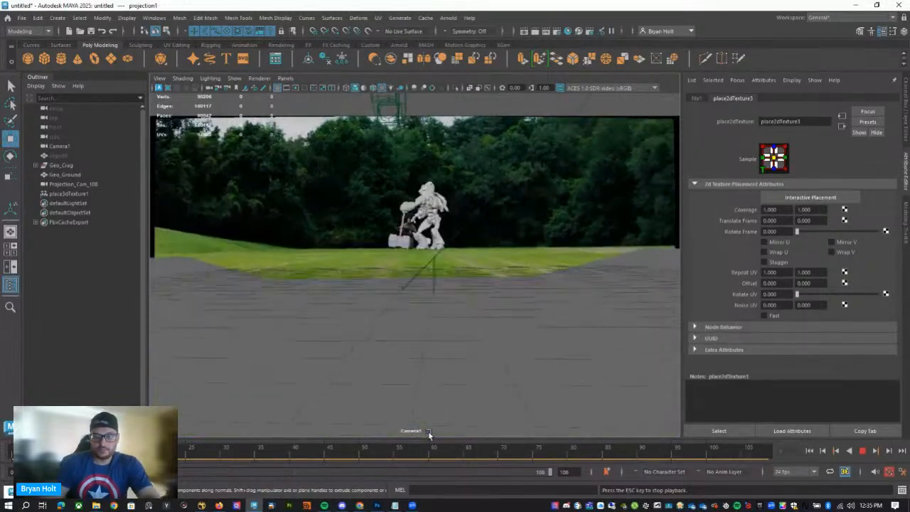
pyautogui.click(863, 451)
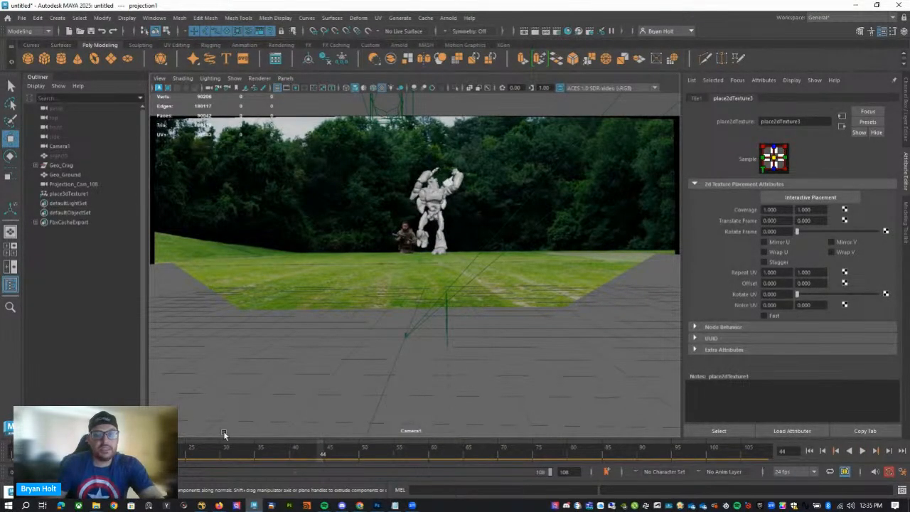
pyautogui.moveTo(204, 457); pyautogui.dragTo(17, 459)
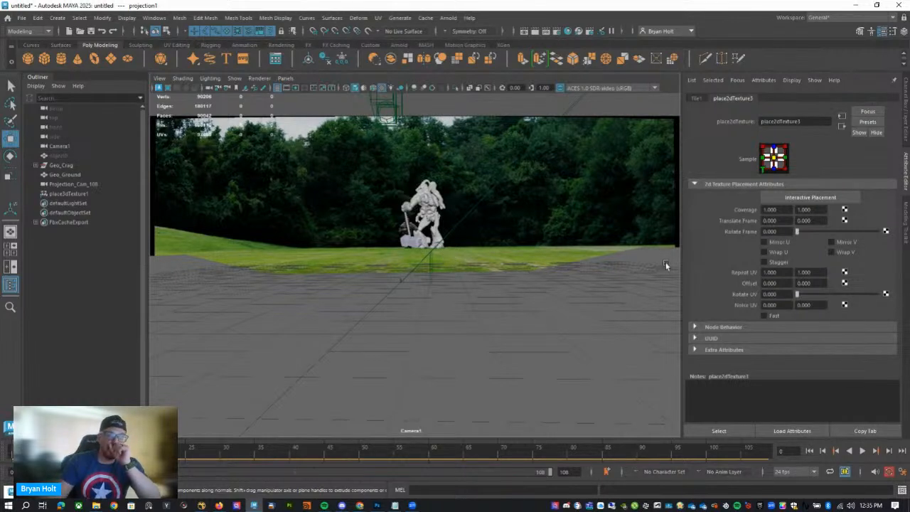
# Select the ground plane and open Hypershade for its projection material.
pyautogui.click(542, 319)
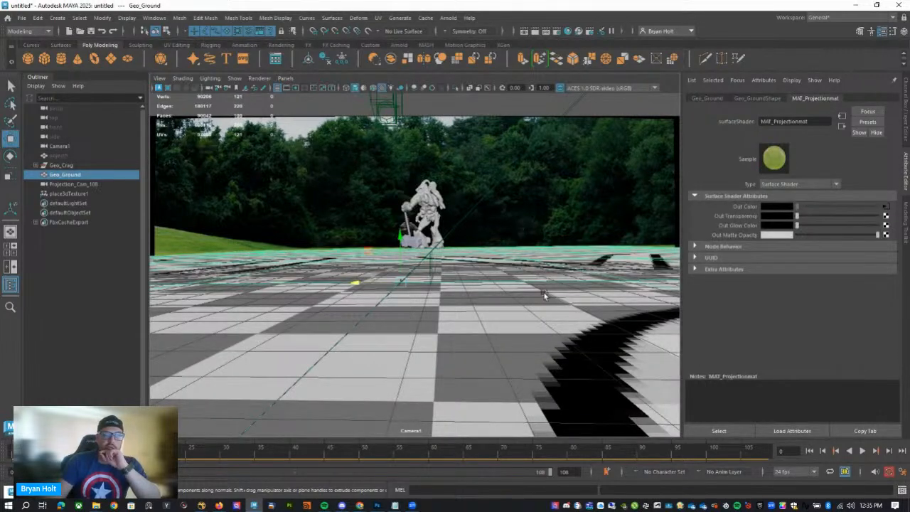
pyautogui.click(568, 31)
pyautogui.moveTo(488, 414); pyautogui.dragTo(680, 196)
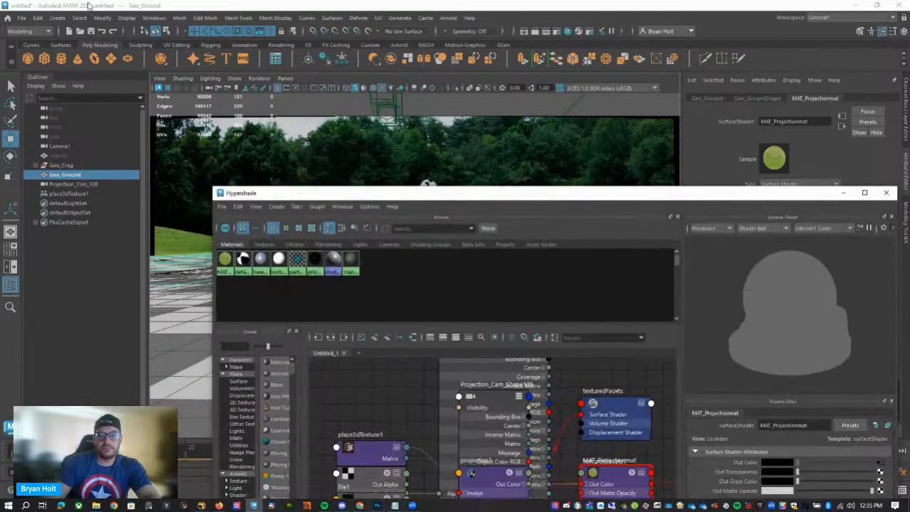
# Save the scene as 22 in the 05_Maya scenes folder.
pyautogui.click(22, 17)
pyautogui.click(41, 68)
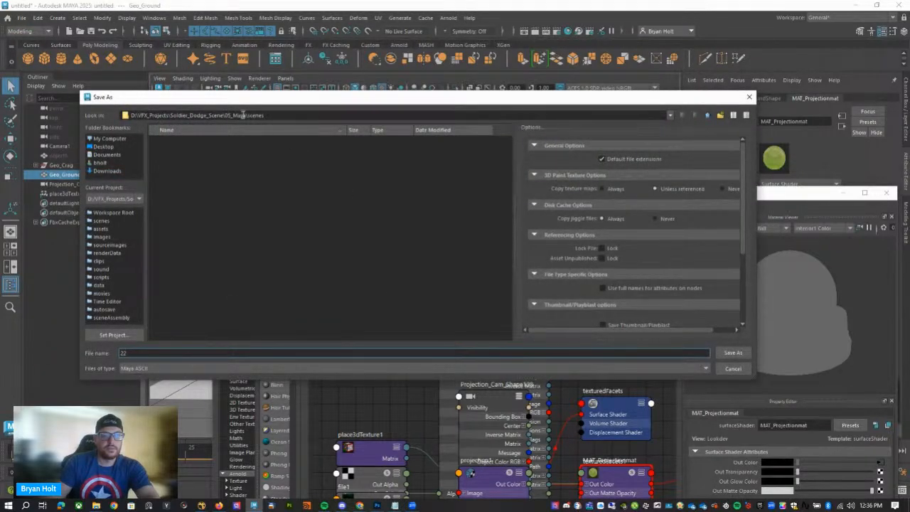
pyautogui.write('22')
pyautogui.click(734, 353)
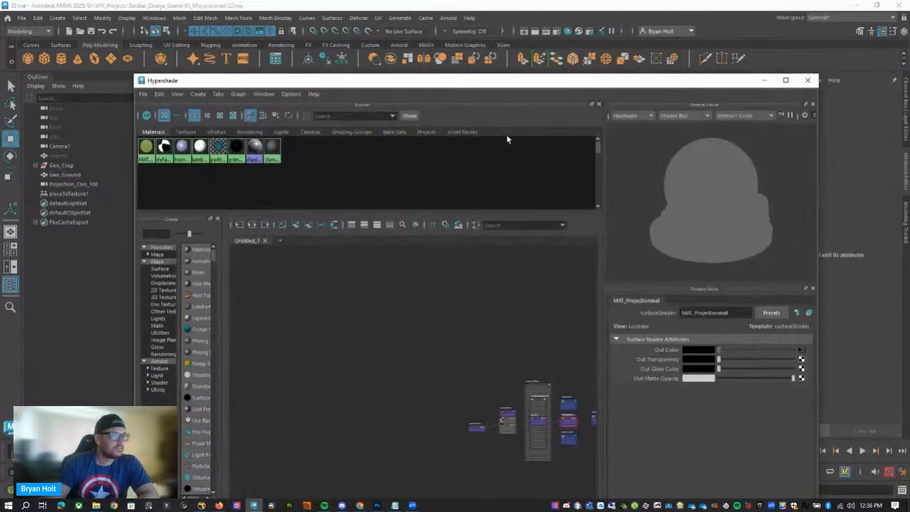
# Graph the ground's MAT_Projectionmat shading network in a new Hypershade work area.
pyautogui.moveTo(453, 86); pyautogui.dragTo(439, 71)
pyautogui.keyDown('alt'); pyautogui.moveTo(491, 354); pyautogui.dragTo(449, 323, button='middle'); pyautogui.keyUp('alt')
pyautogui.click(267, 226)
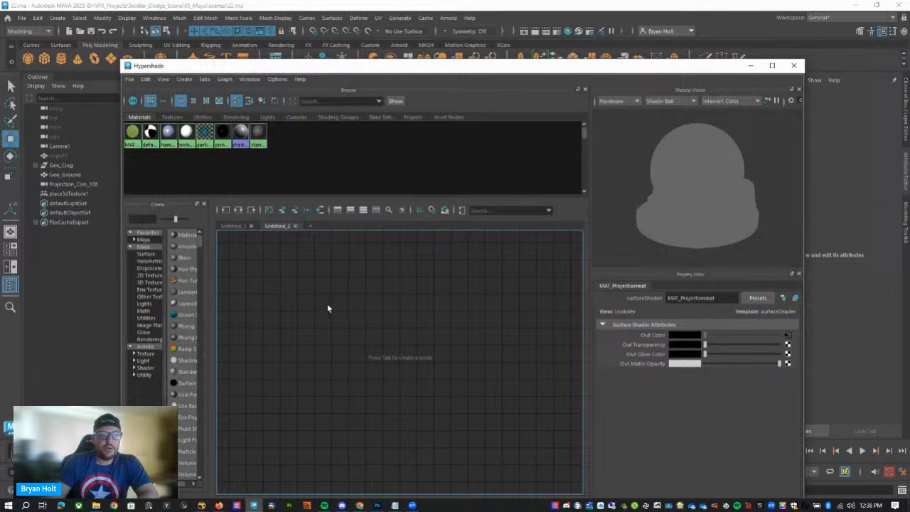
pyautogui.moveTo(287, 66); pyautogui.dragTo(338, 73)
pyautogui.click(264, 301)
pyautogui.moveTo(431, 321); pyautogui.dragTo(432, 339, button='right')
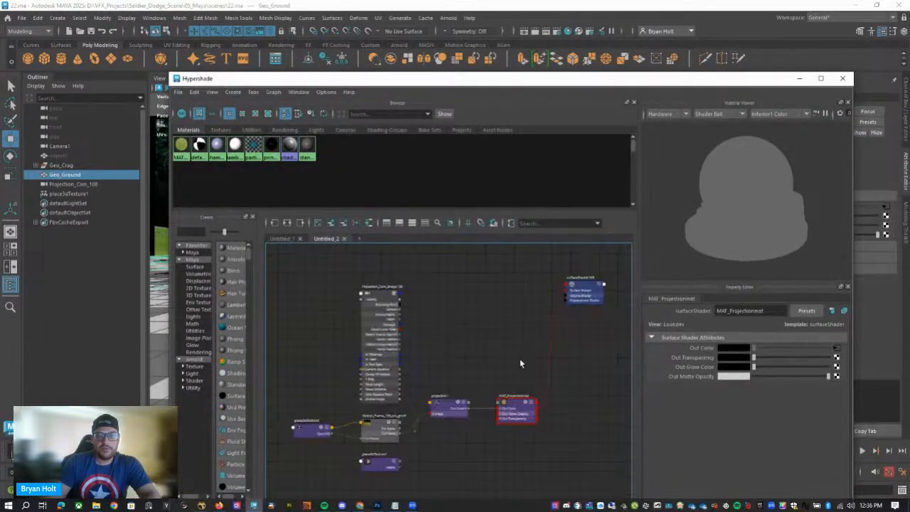
# Examine how the projection camera, clean plate file and placement nodes connect through projection1 to MAT_Projectionmat.
pyautogui.keyDown('alt'); pyautogui.moveTo(435, 328); pyautogui.dragTo(476, 383, button='middle'); pyautogui.keyUp('alt')
pyautogui.keyDown('alt'); pyautogui.moveTo(461, 343); pyautogui.dragTo(433, 299, button='middle'); pyautogui.keyUp('alt')
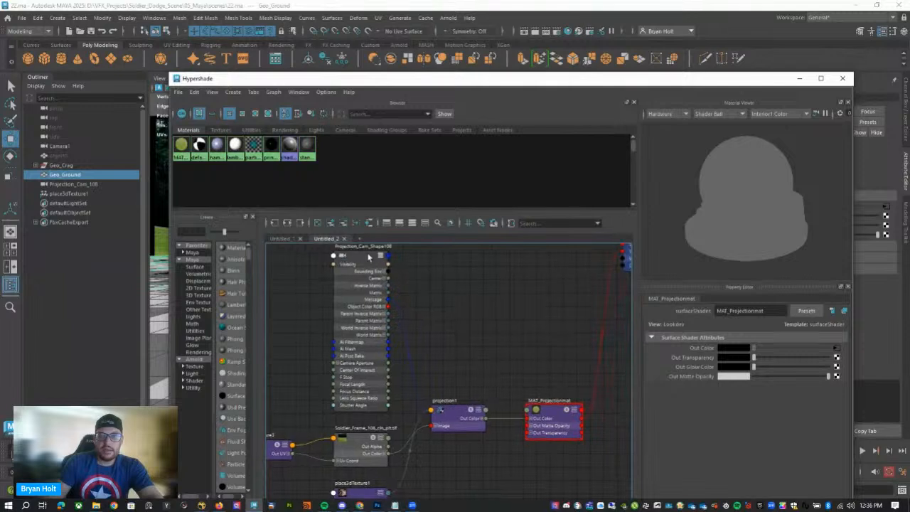
pyautogui.moveTo(459, 426); pyautogui.dragTo(463, 431)
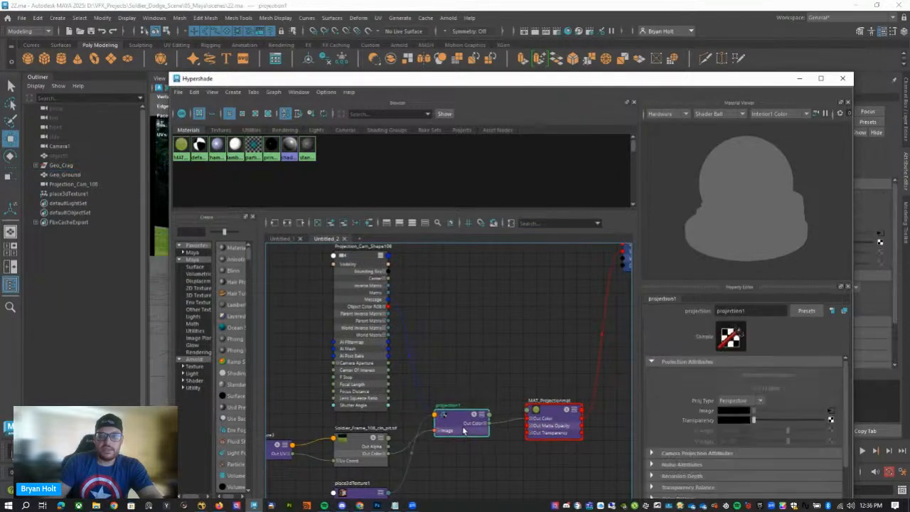
pyautogui.click(537, 426)
pyautogui.keyDown('alt'); pyautogui.moveTo(537, 425); pyautogui.dragTo(515, 414, button='middle'); pyautogui.keyUp('alt')
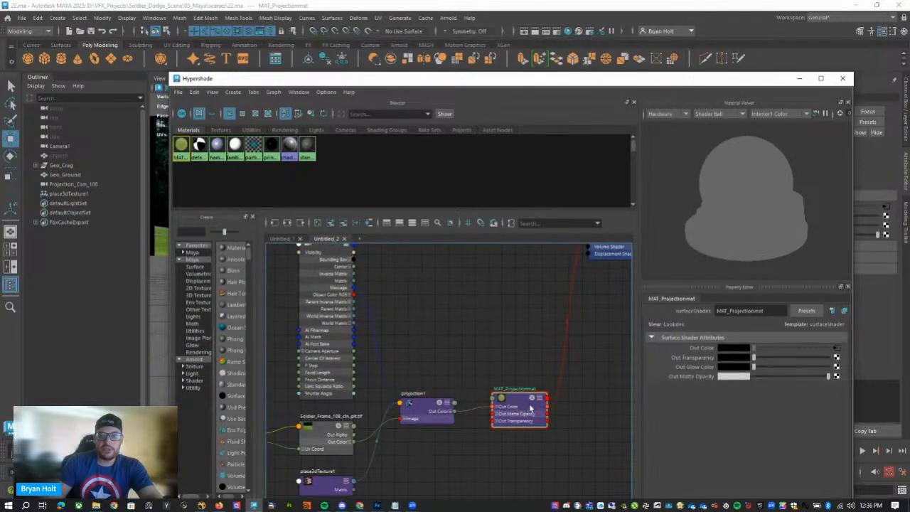
pyautogui.keyDown('alt'); pyautogui.moveTo(532, 361); pyautogui.dragTo(510, 331, button='middle'); pyautogui.keyUp('alt')
pyautogui.keyDown('alt'); pyautogui.moveTo(452, 295); pyautogui.dragTo(551, 350, button='middle'); pyautogui.keyUp('alt')
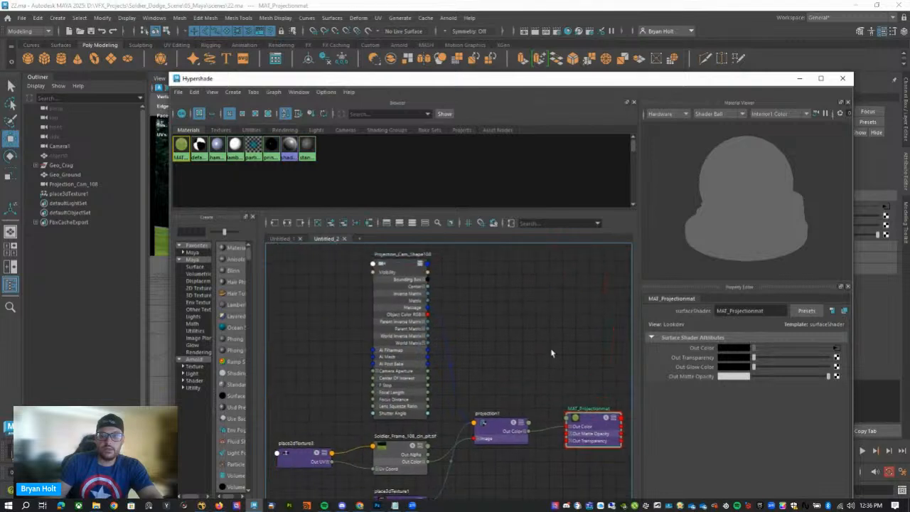
pyautogui.scroll(-5, 494, 317)
pyautogui.scroll(6, 490, 342)
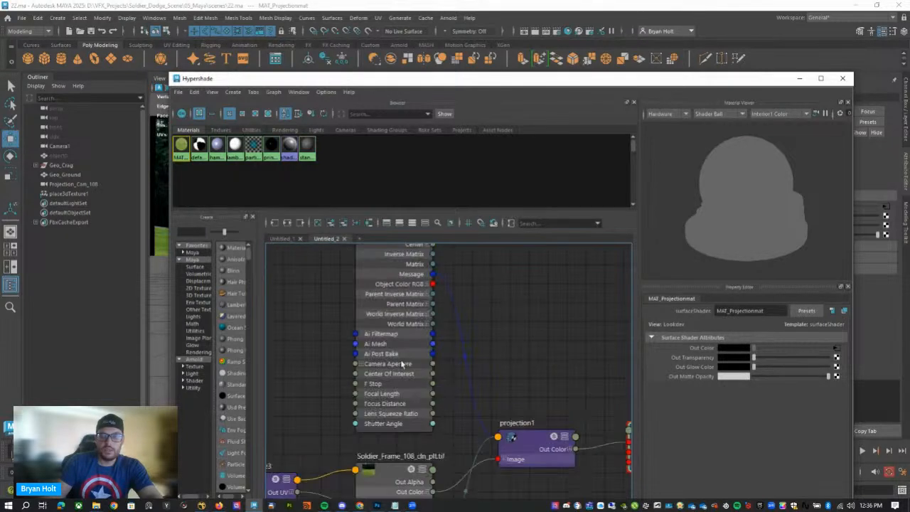
pyautogui.scroll(-6, 407, 448)
pyautogui.keyDown('alt'); pyautogui.moveTo(488, 450); pyautogui.dragTo(448, 254, button='middle'); pyautogui.keyUp('alt')
pyautogui.scroll(5, 413, 352)
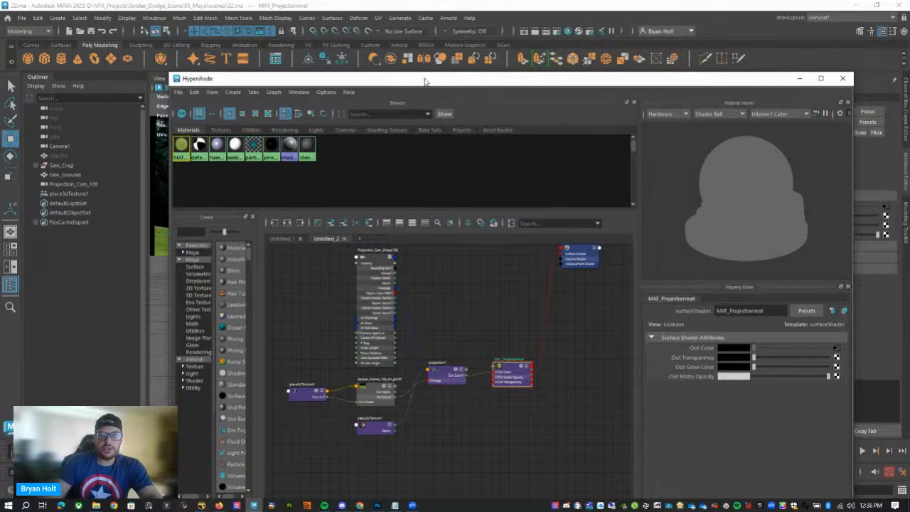
# Convert MAT_Projectionmat on Geo_Ground to a 4096 × 4096 TIFF file texture with texture seams filled, closing the options after conversion.
pyautogui.moveTo(406, 80); pyautogui.dragTo(370, 37)
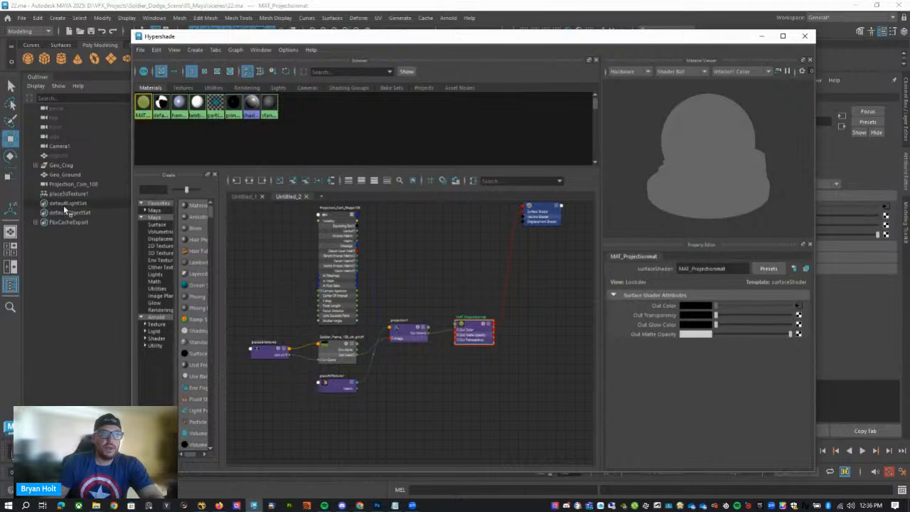
pyautogui.click(64, 175)
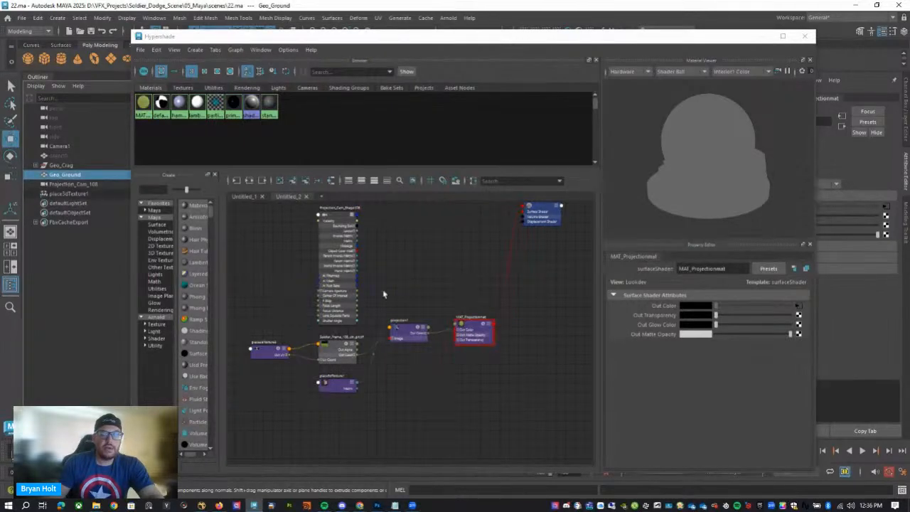
pyautogui.click(478, 336)
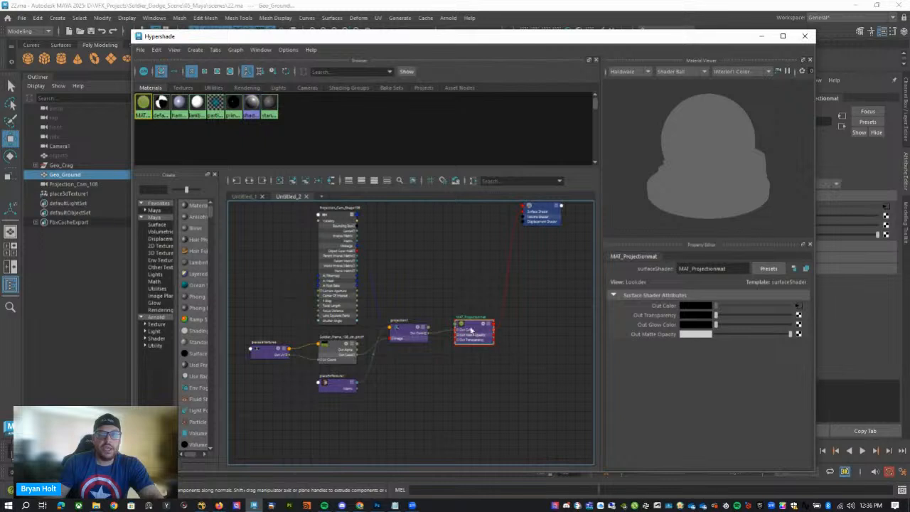
pyautogui.click(156, 50)
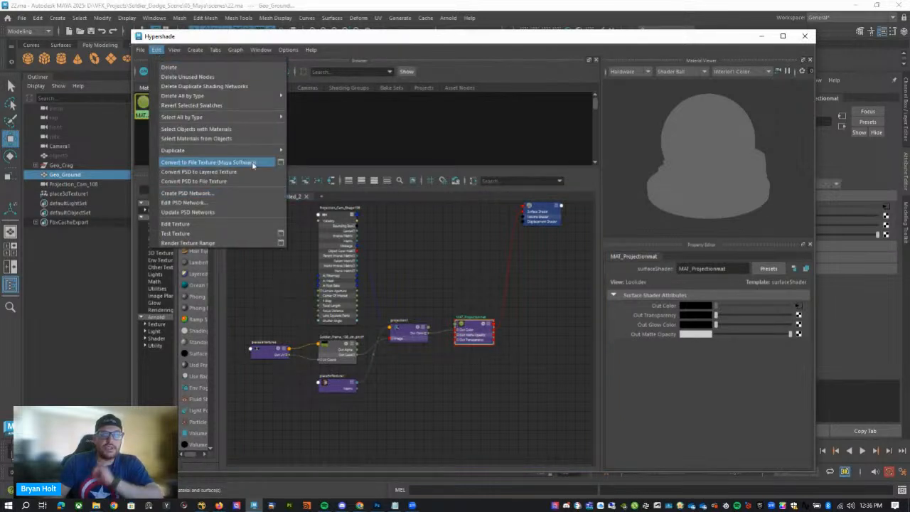
pyautogui.click(281, 162)
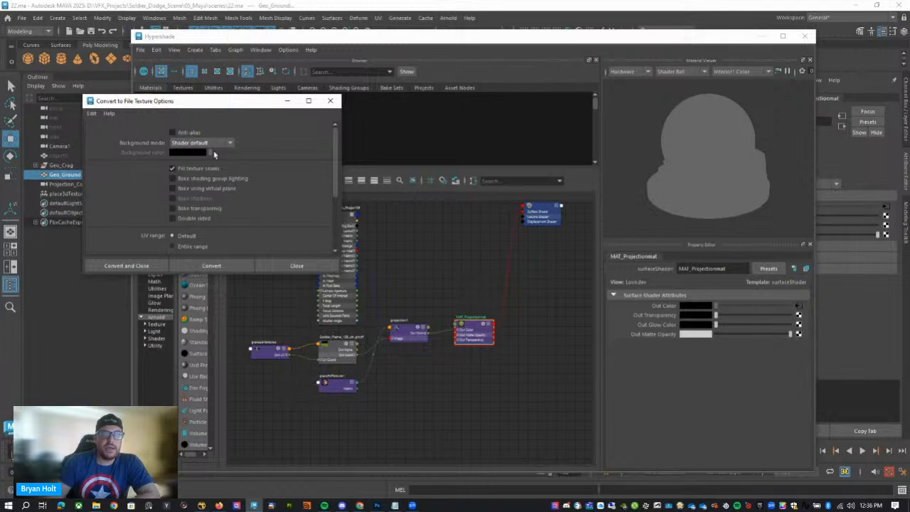
pyautogui.scroll(-3, 214, 154)
pyautogui.doubleClick(186, 225)
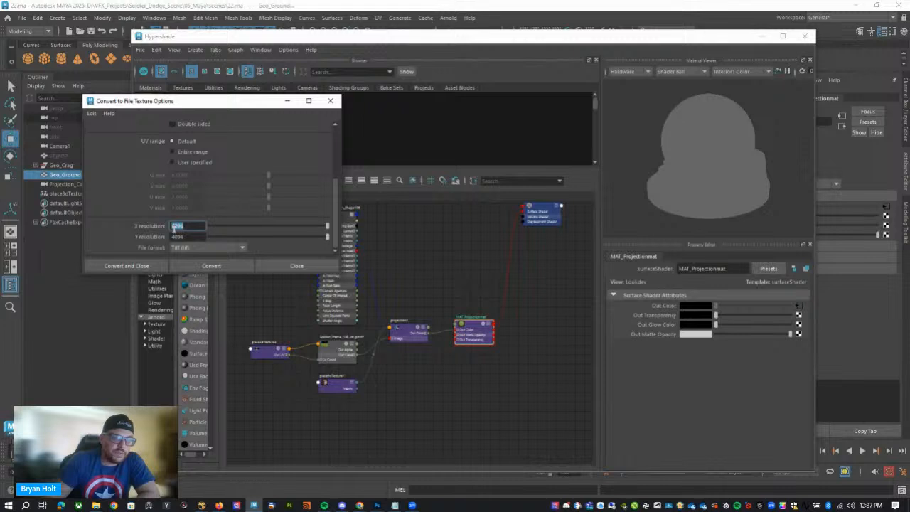
pyautogui.press('Tab')
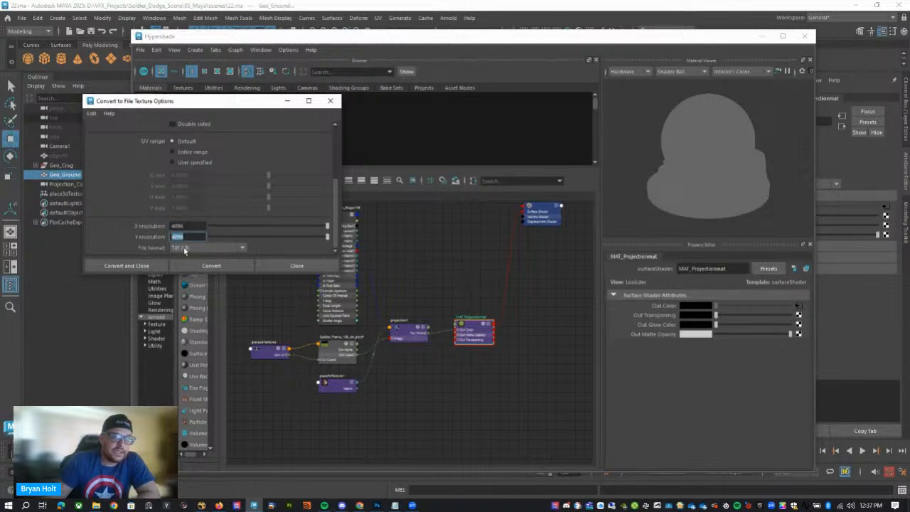
pyautogui.scroll(3, 232, 212)
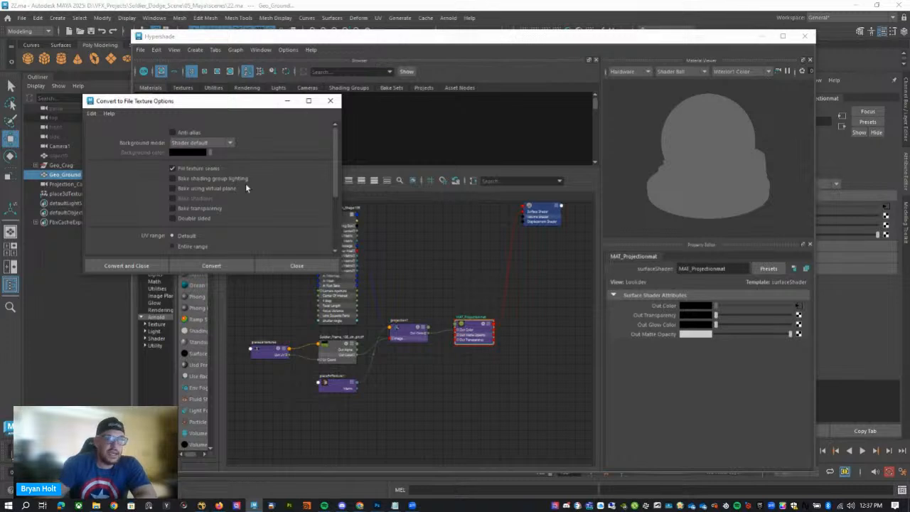
pyautogui.moveTo(254, 103); pyautogui.dragTo(369, 103)
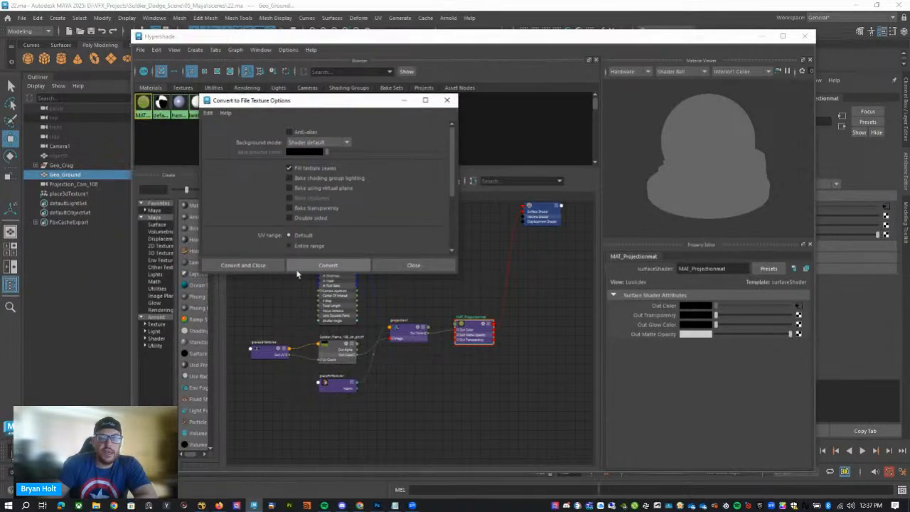
pyautogui.click(244, 269)
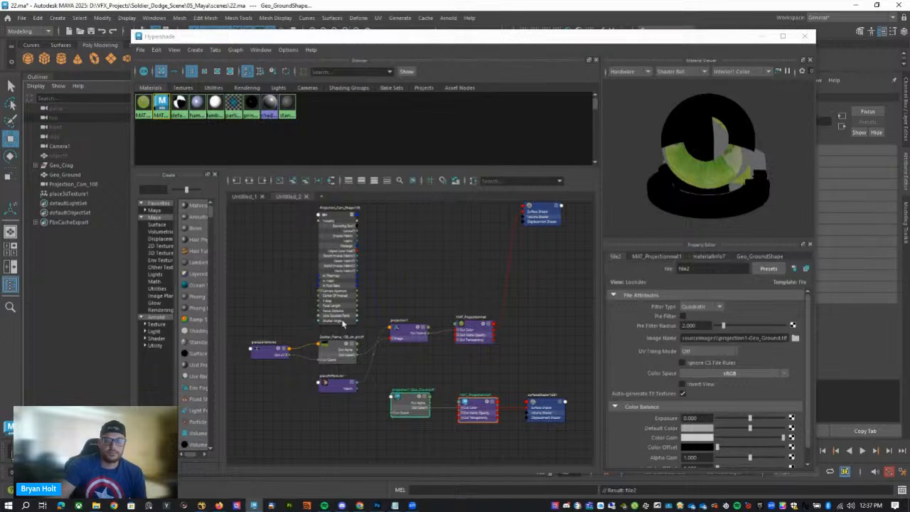
# Inspect the baked ground against the background plate in the Camera1 view and close the UV Editor window.
pyautogui.click(762, 35)
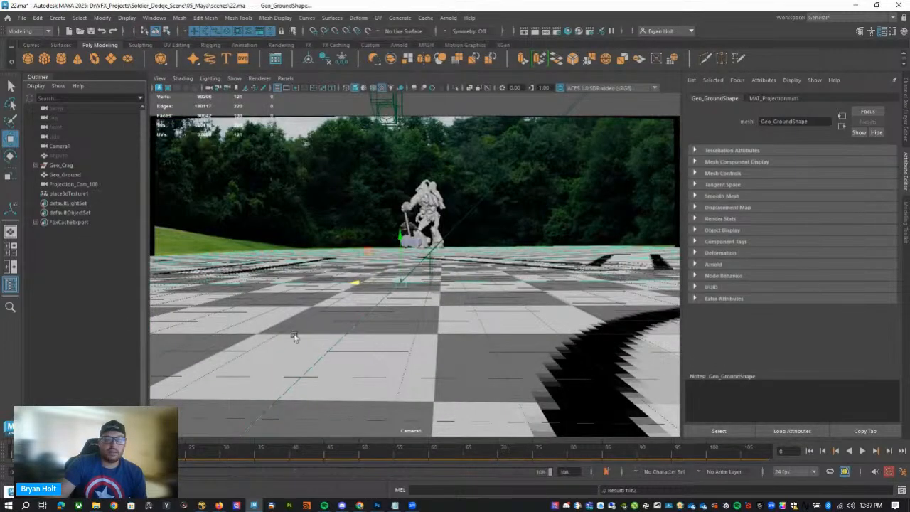
pyautogui.click(295, 335)
pyautogui.click(243, 218)
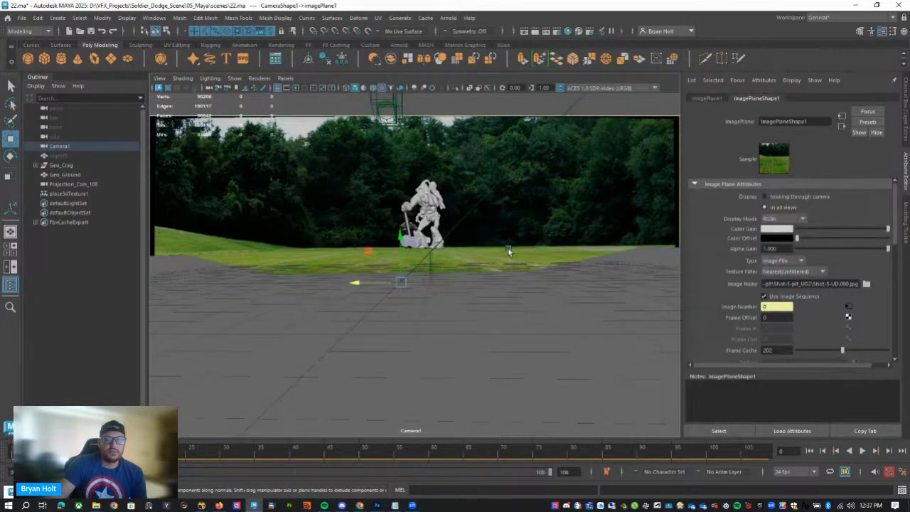
pyautogui.click(71, 184)
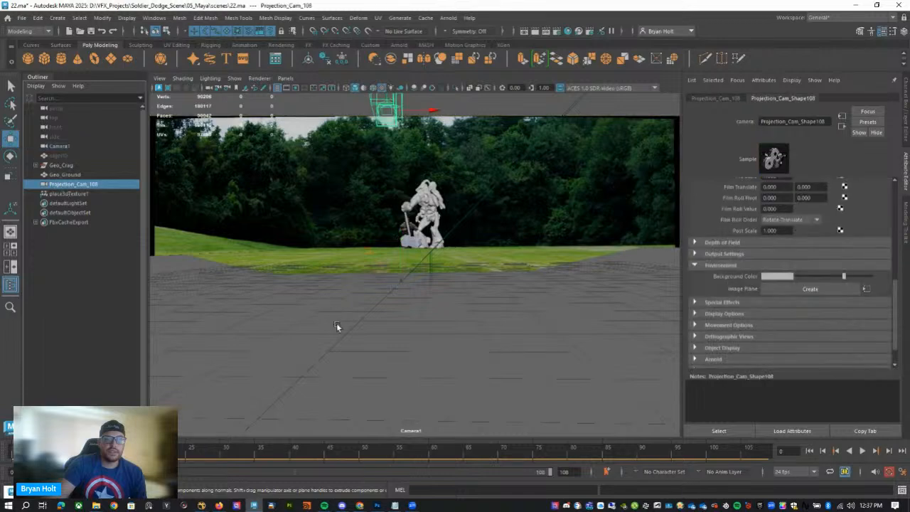
pyautogui.click(337, 325)
pyautogui.click(312, 287)
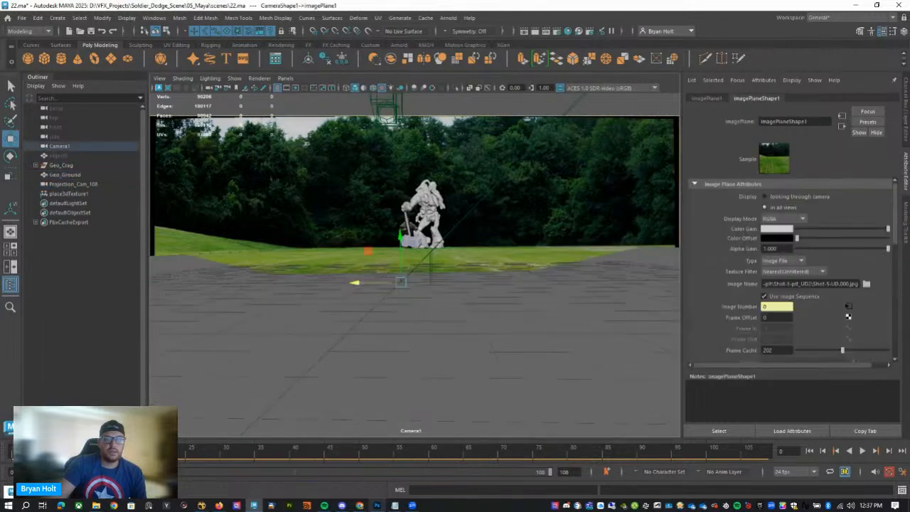
pyautogui.click(379, 506)
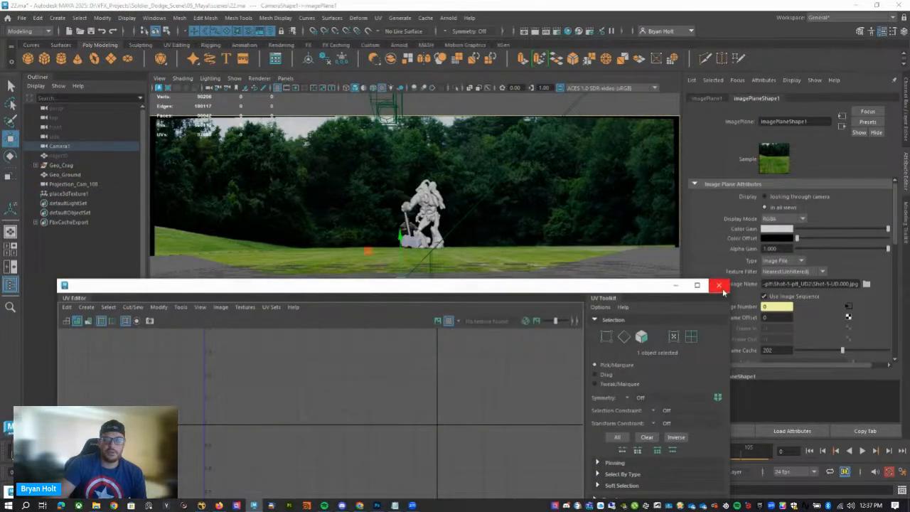
pyautogui.click(719, 286)
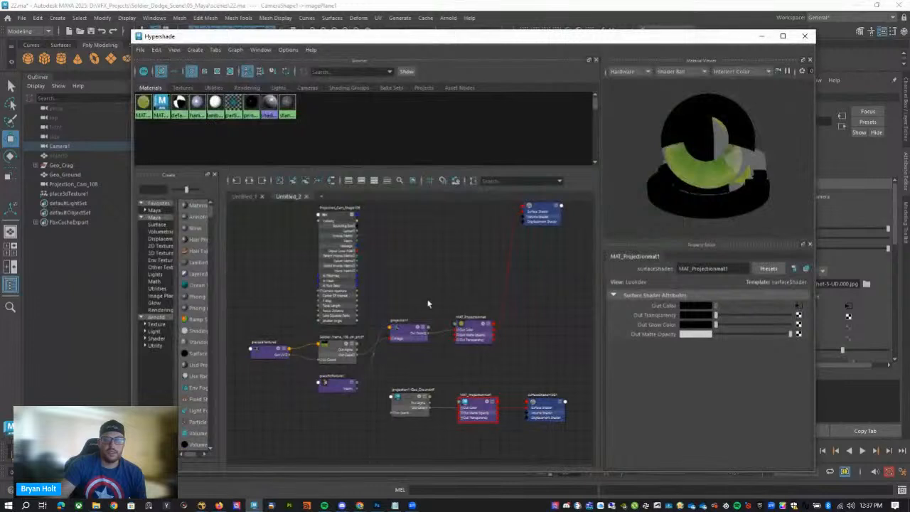
# Connect the baked MAT_Projectionmat1 material to the Surface Shader input of surfaceShader1SG.
pyautogui.keyDown('alt'); pyautogui.moveTo(506, 379); pyautogui.dragTo(406, 276, button='middle'); pyautogui.keyUp('alt')
pyautogui.scroll(5, 458, 341)
pyautogui.click(487, 326)
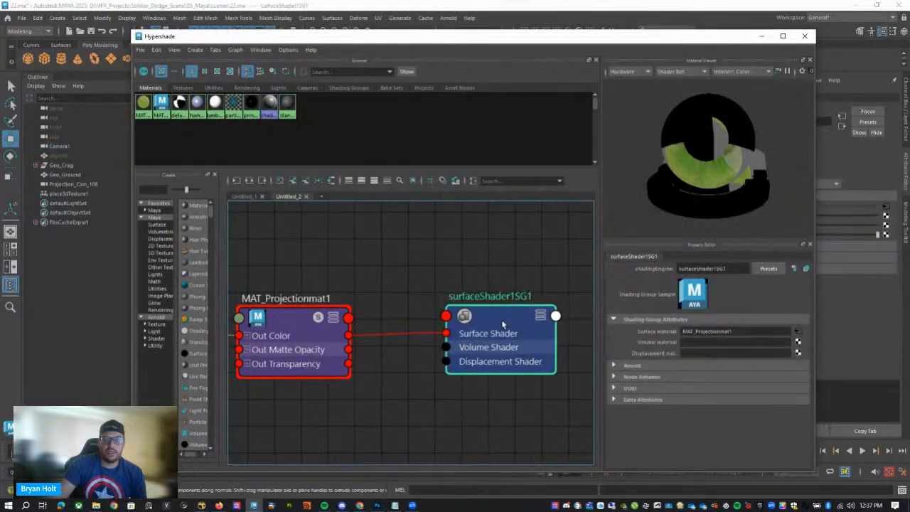
pyautogui.keyDown('alt'); pyautogui.moveTo(407, 392); pyautogui.dragTo(497, 408, button='middle'); pyautogui.keyUp('alt')
pyautogui.click(384, 340)
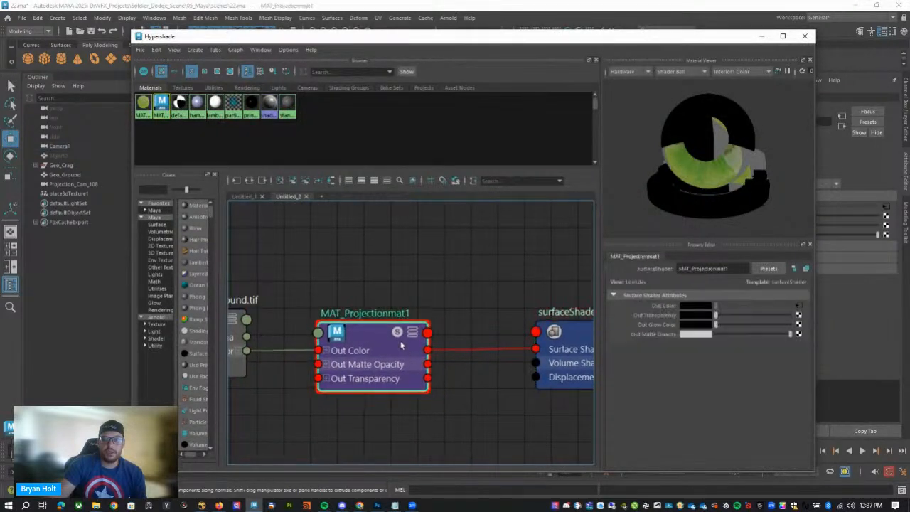
pyautogui.scroll(-5, 387, 278)
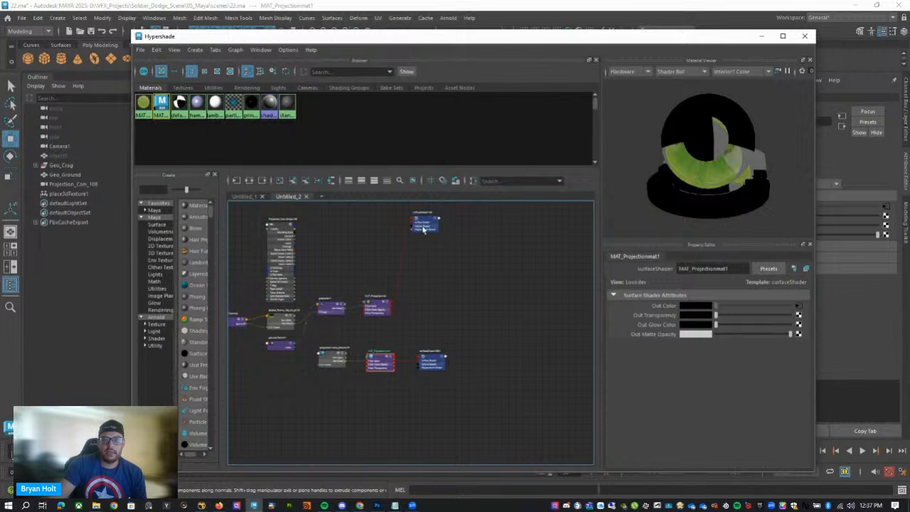
pyautogui.moveTo(422, 225); pyautogui.dragTo(467, 235)
pyautogui.scroll(4, 420, 357)
pyautogui.moveTo(371, 368); pyautogui.dragTo(420, 279)
pyautogui.moveTo(371, 367); pyautogui.dragTo(427, 260)
pyautogui.keyDown('alt'); pyautogui.moveTo(427, 258); pyautogui.dragTo(387, 392, button='middle'); pyautogui.keyUp('alt')
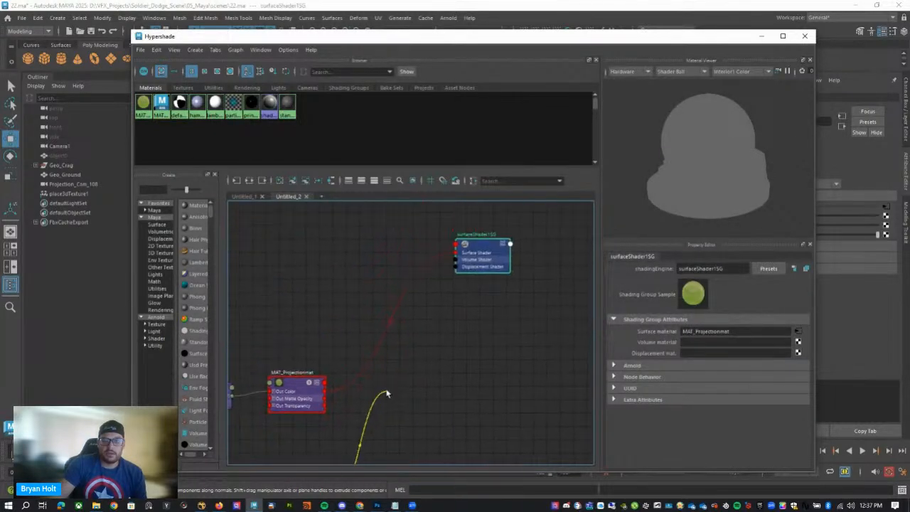
pyautogui.click(458, 254)
# Open Geo_Ground in the UV Editor with its UVs as wireframe over the baked projection texture.
pyautogui.moveTo(478, 32); pyautogui.dragTo(493, 376)
pyautogui.click(346, 294)
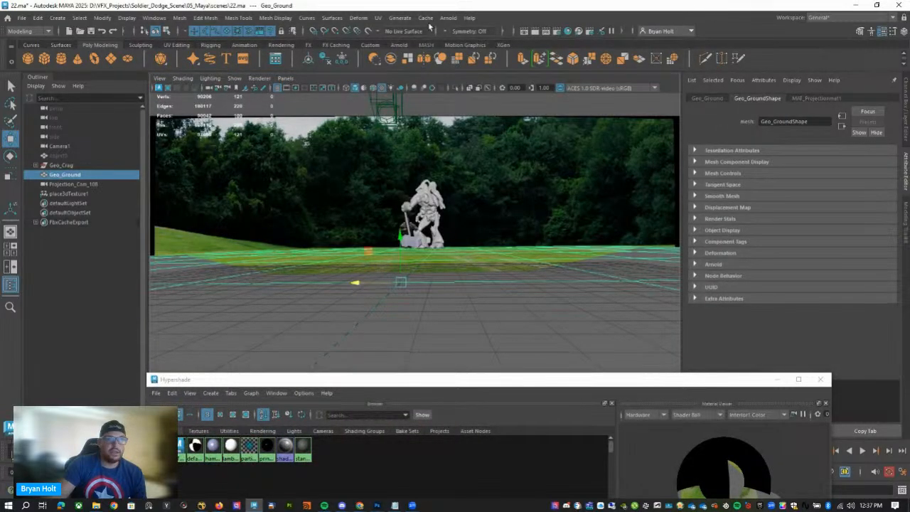
pyautogui.click(399, 18)
pyautogui.moveTo(378, 17)
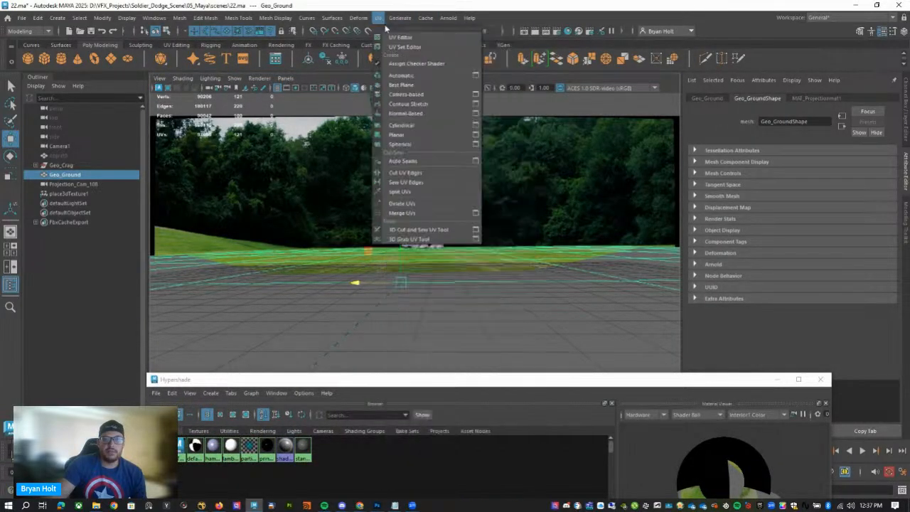
pyautogui.click(396, 41)
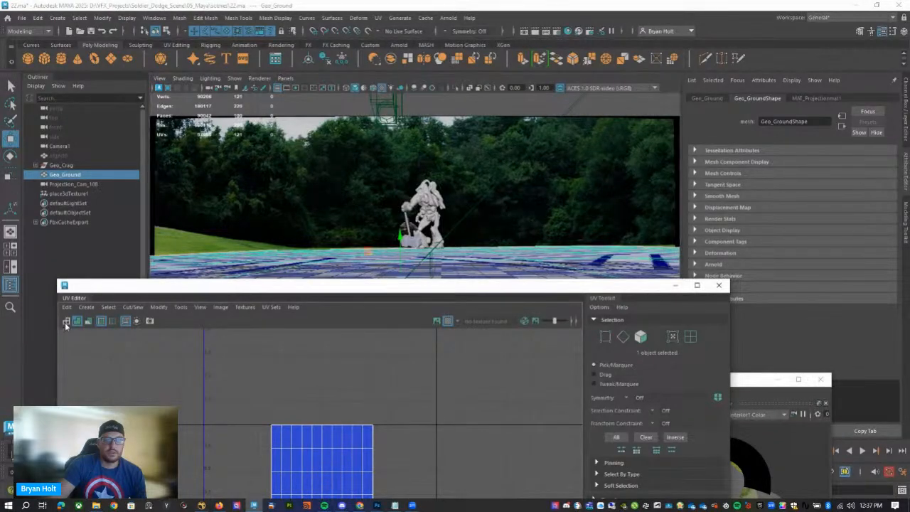
pyautogui.click(436, 321)
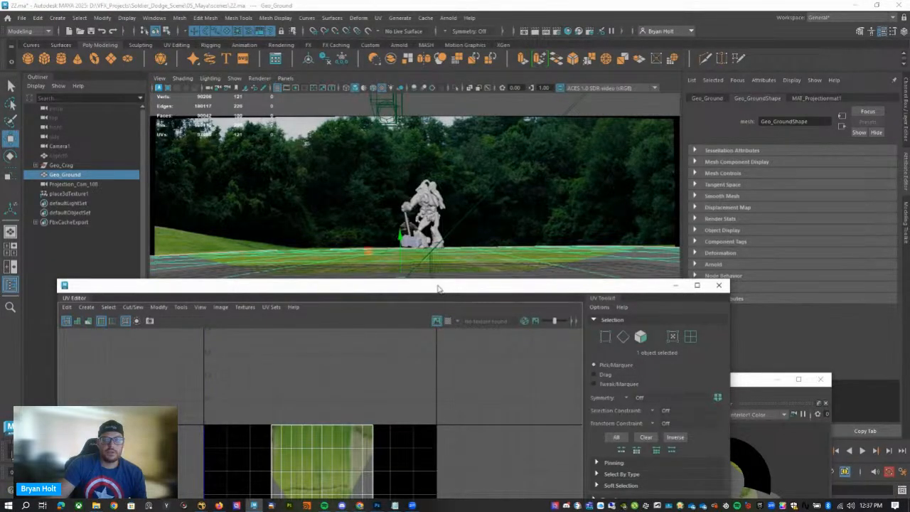
pyautogui.moveTo(437, 286); pyautogui.dragTo(456, 88)
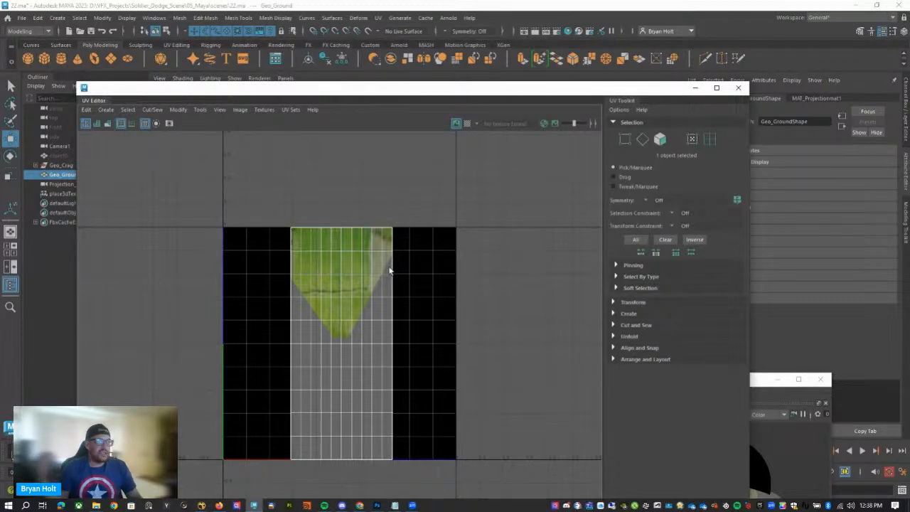
# Examine how the baked grass covers the ground UVs, and play the shot through Camera1 before returning to frame 0.
pyautogui.scroll(1, 390, 271)
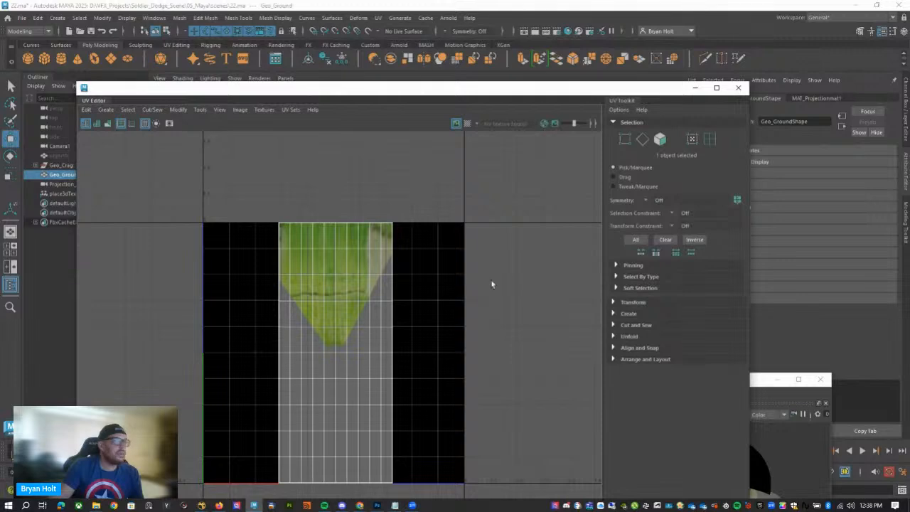
pyautogui.moveTo(643, 90); pyautogui.dragTo(676, 106)
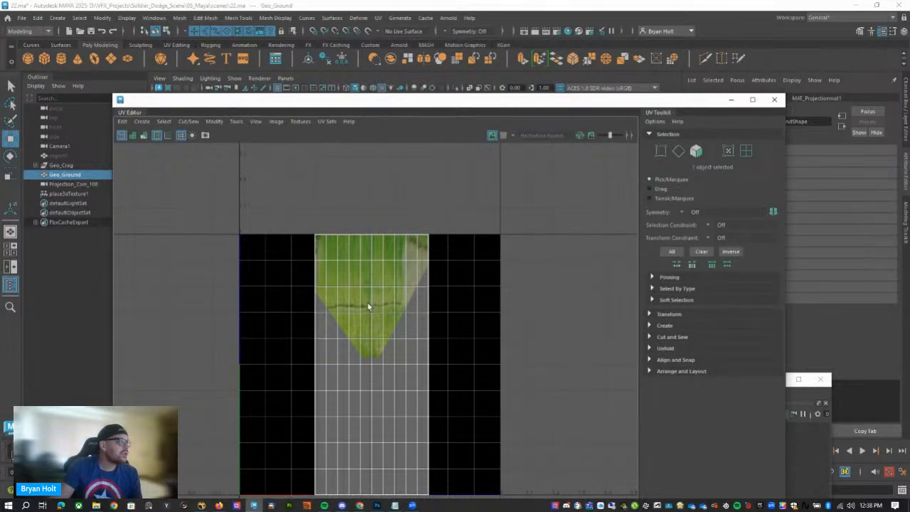
pyautogui.click(732, 100)
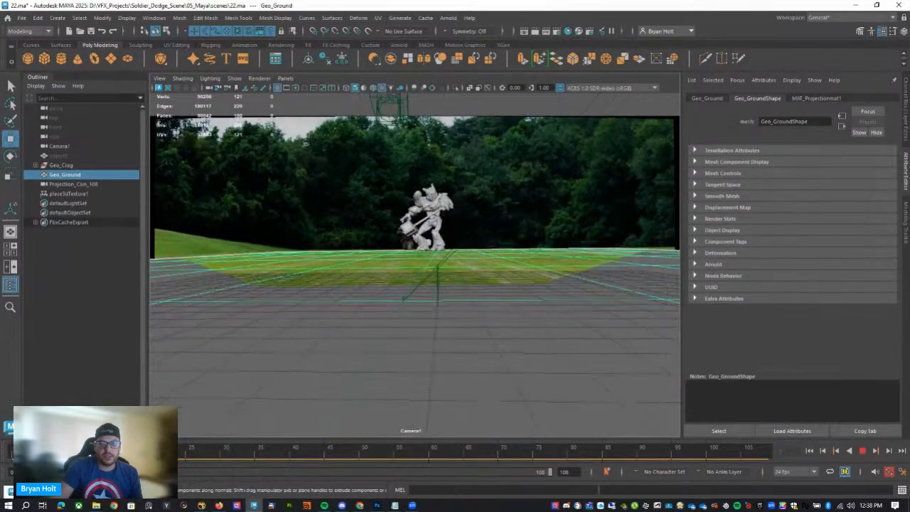
pyautogui.click(17, 453)
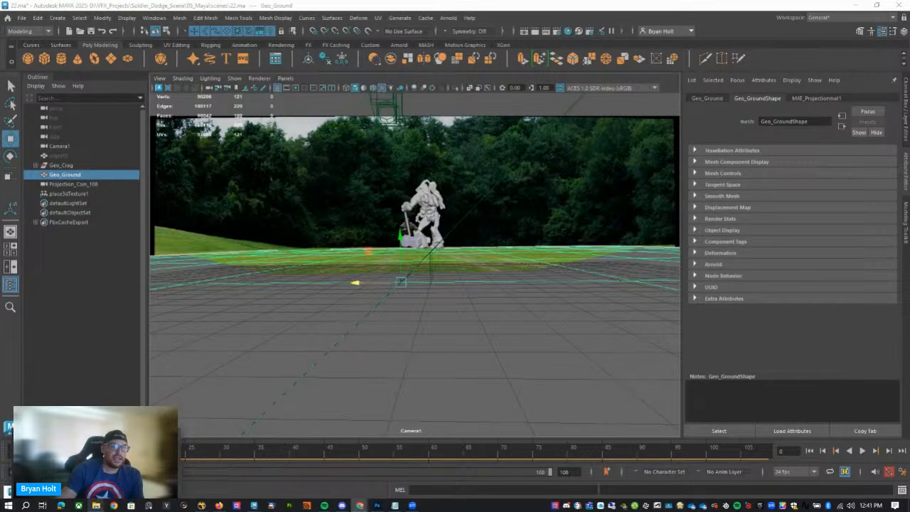
# View the Pyro_Quick_Setup.mp4 clip in VLC and minimize the player to reveal the Maya scene.
pyautogui.click(360, 506)
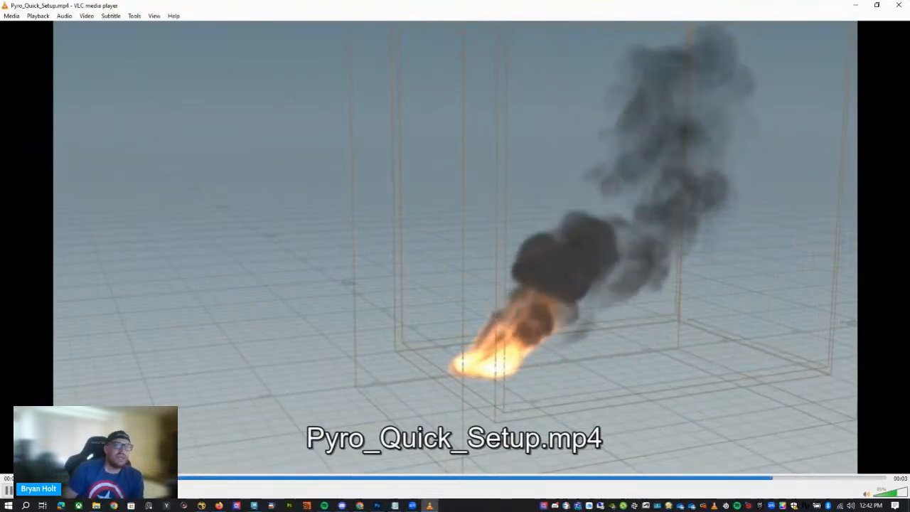
pyautogui.moveTo(687, 7); pyautogui.dragTo(585, 196)
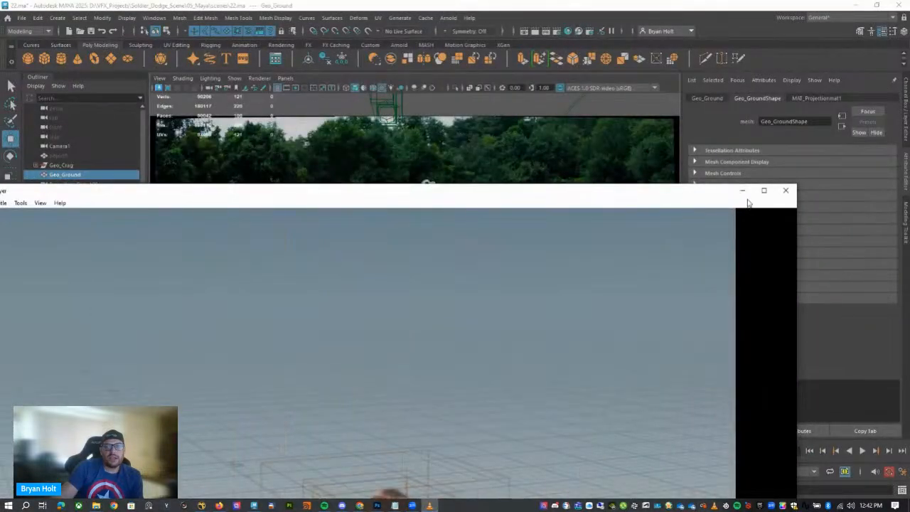
pyautogui.click(744, 191)
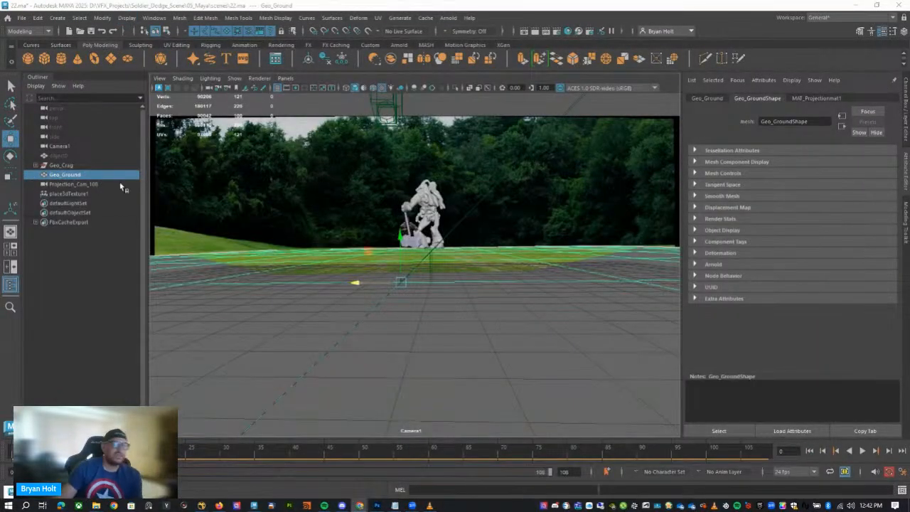
# Switch to NukeX and review the soldier_mm_demo.nk node graph, from the plate and CameraTracker down to the Write and WriteGeo outputs.
pyautogui.click(269, 470)
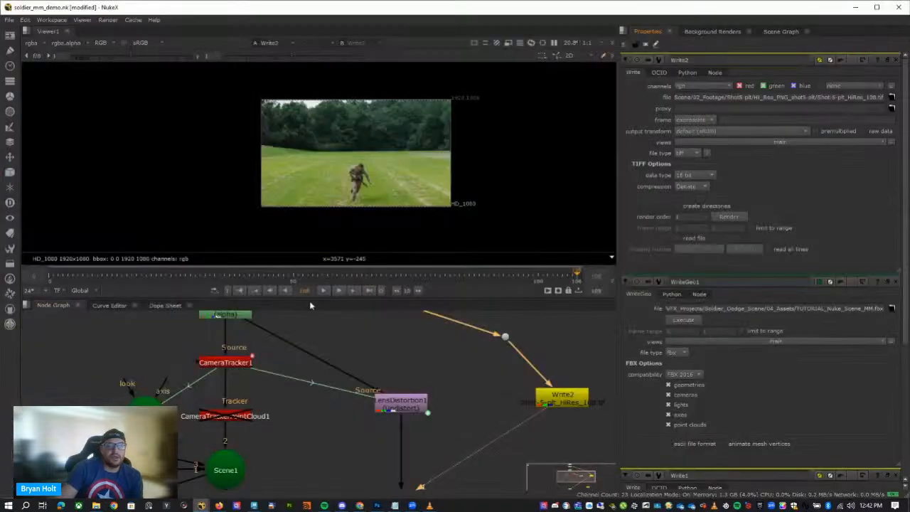
pyautogui.scroll(-6, 380, 377)
pyautogui.scroll(4, 428, 404)
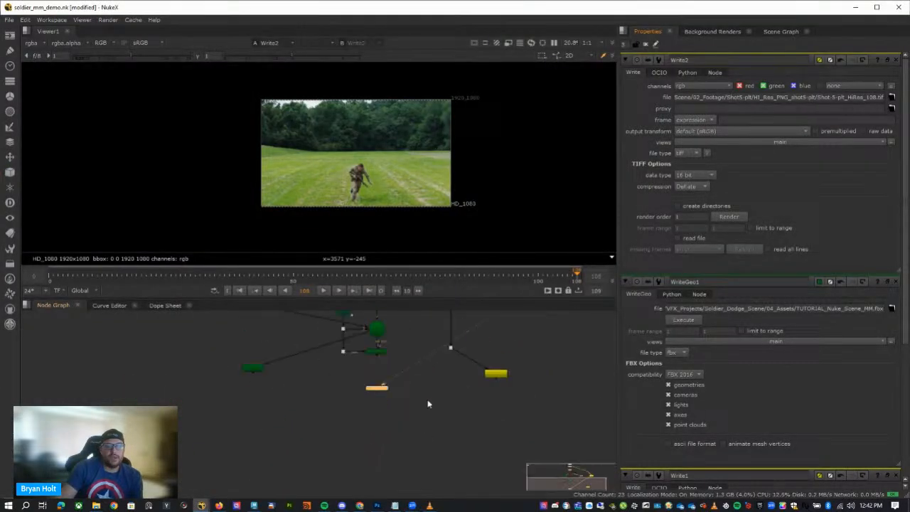
pyautogui.scroll(-3, 446, 373)
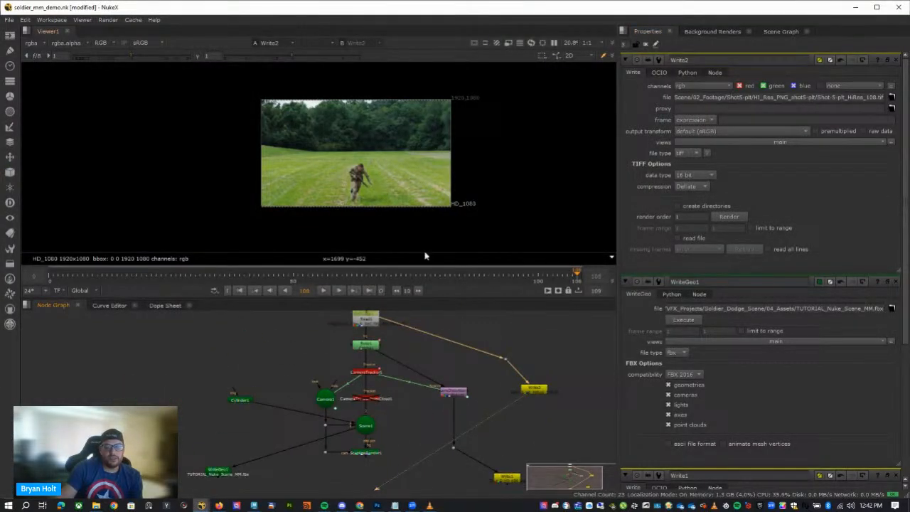